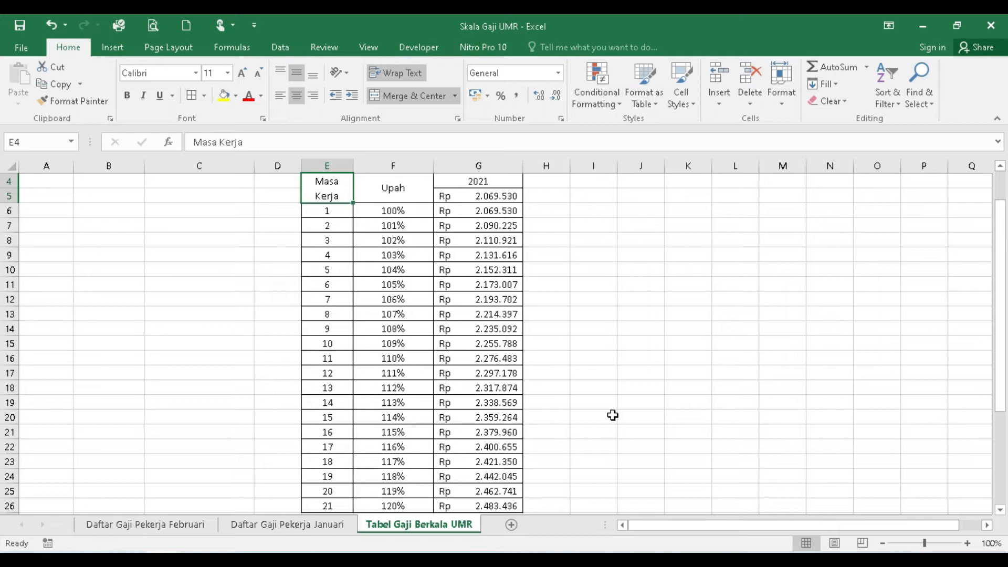
Examine the table's title and year lines, and the Masa Kerja column down to its final year
key("Up")
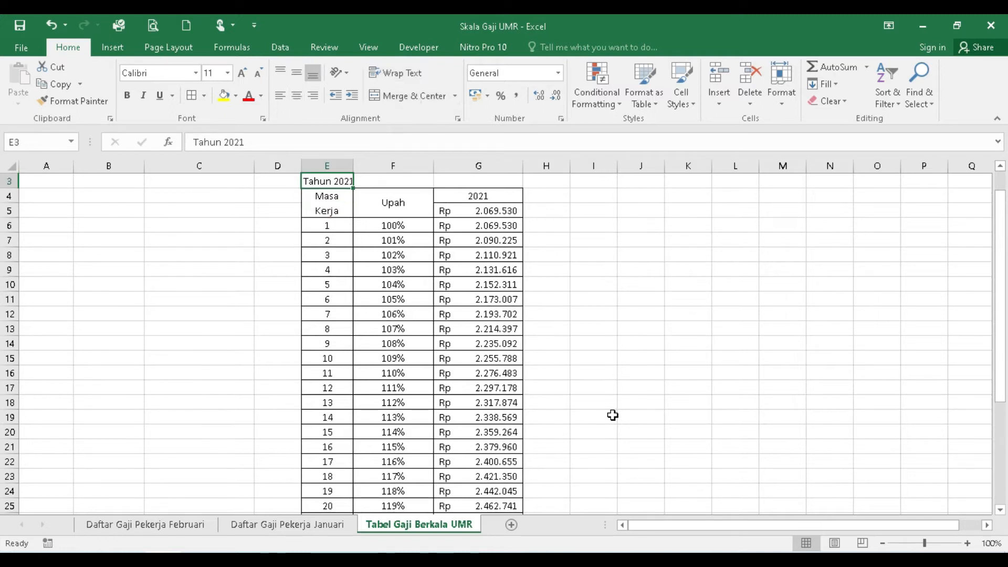
key("Up")
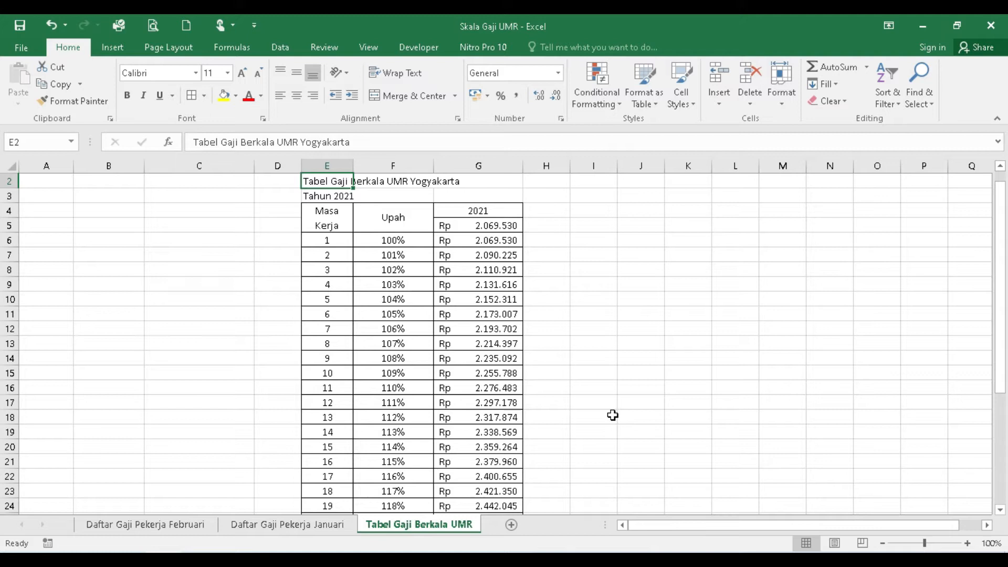
key("Down")
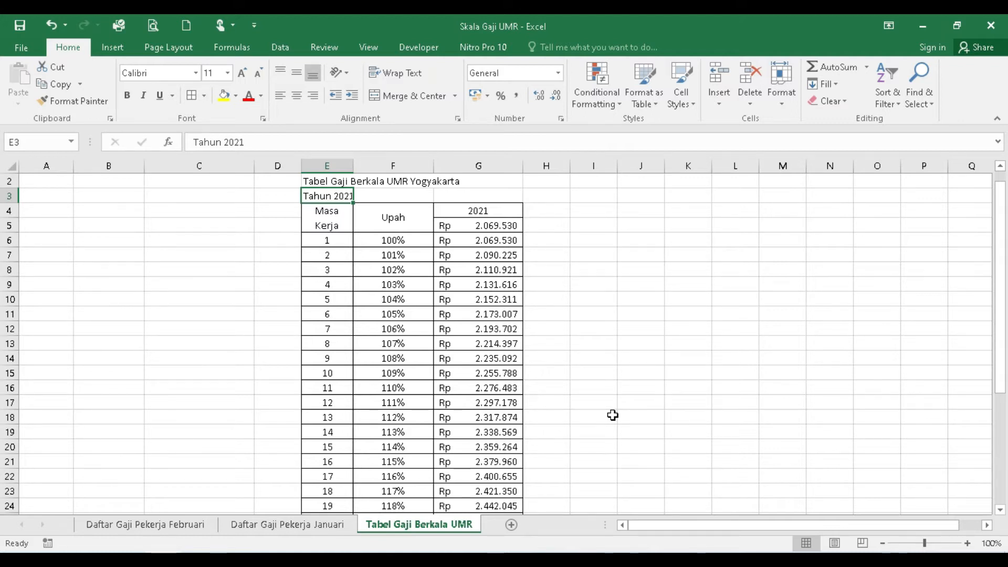
key("Down")
key("Down")
key("Down")
key("Down")
key("Down")
key("Down")
key("Down")
key("Down")
key("Down")
key("Down")
key("Down")
key("Down")
key("Down")
key("Down")
key("Down")
key("Down")
key("Down")
key("Down")
key("Down")
key("Down")
key("Down")
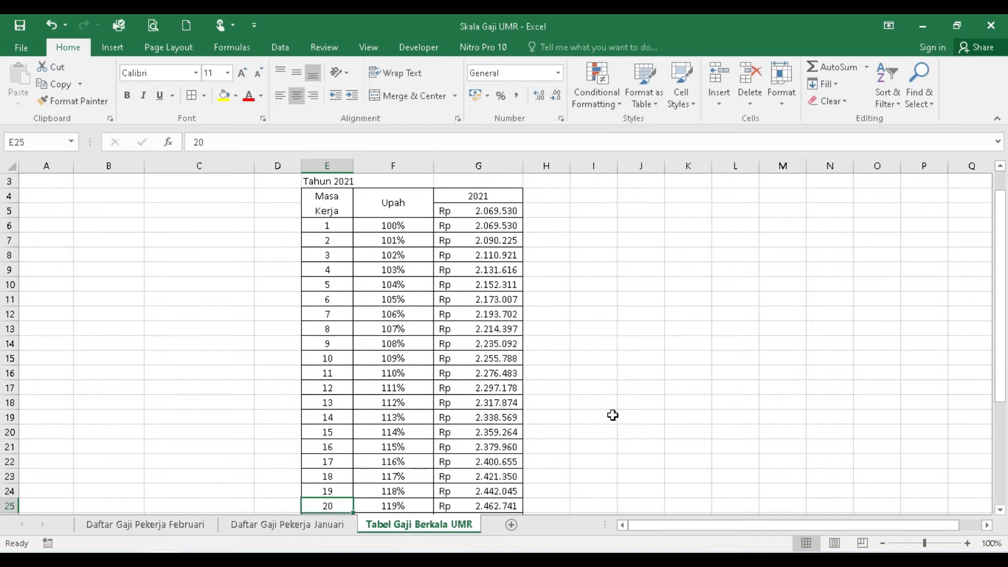
key("Down")
Go back up the table and examine the Upah heading and the 2021 base wage in G5, ending at E6
key("Up")
key("Up")
key("Up")
key("Up")
key("Up")
key("Up")
key("Up")
key("Up")
key("Up")
key("Up")
key("Up")
key("Up")
key("Up")
key("Up")
key("Up")
key("Up")
key("Up")
key("Up")
key("Up")
key("Up")
key("Up")
key("Up")
key("Up")
key("Up")
key("Up")
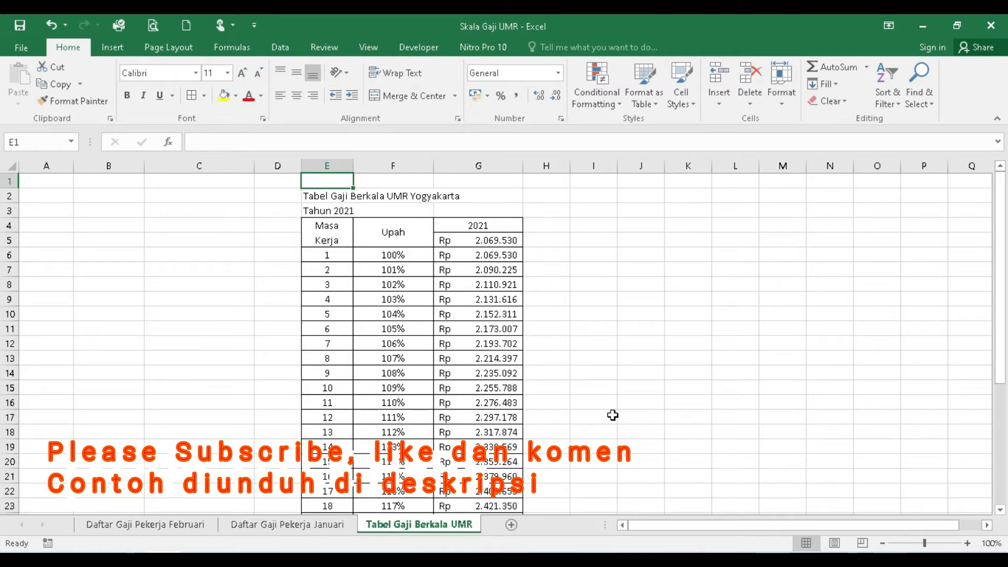
key("Down")
key("Down")
key("Down")
key("Right")
key("Right")
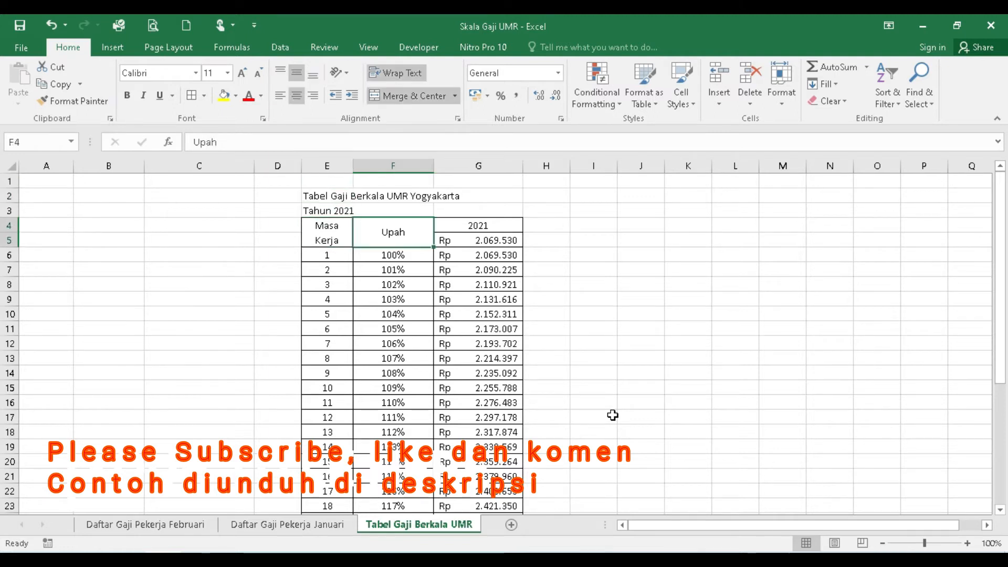
key("Down")
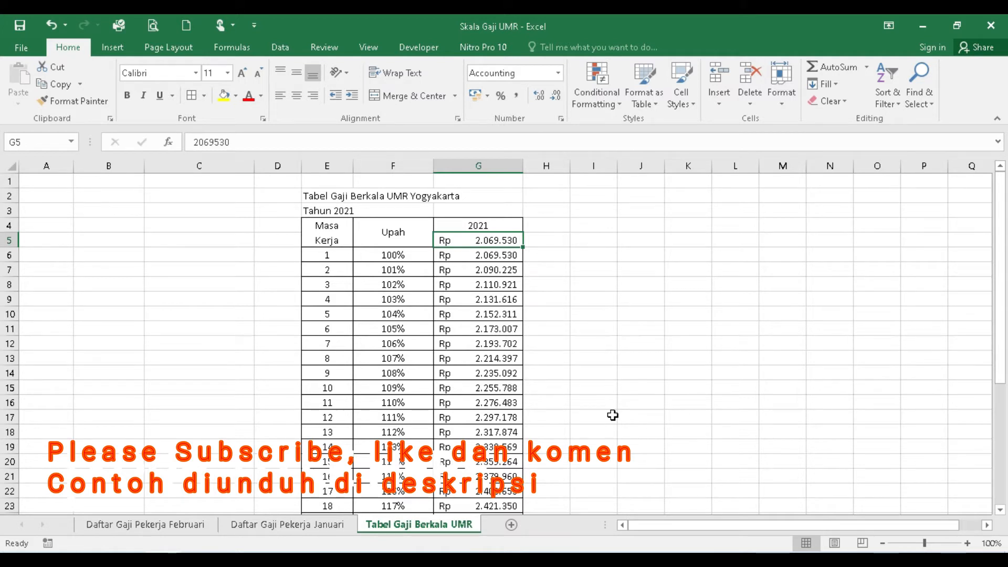
key("Down")
key("Left")
key("Left")
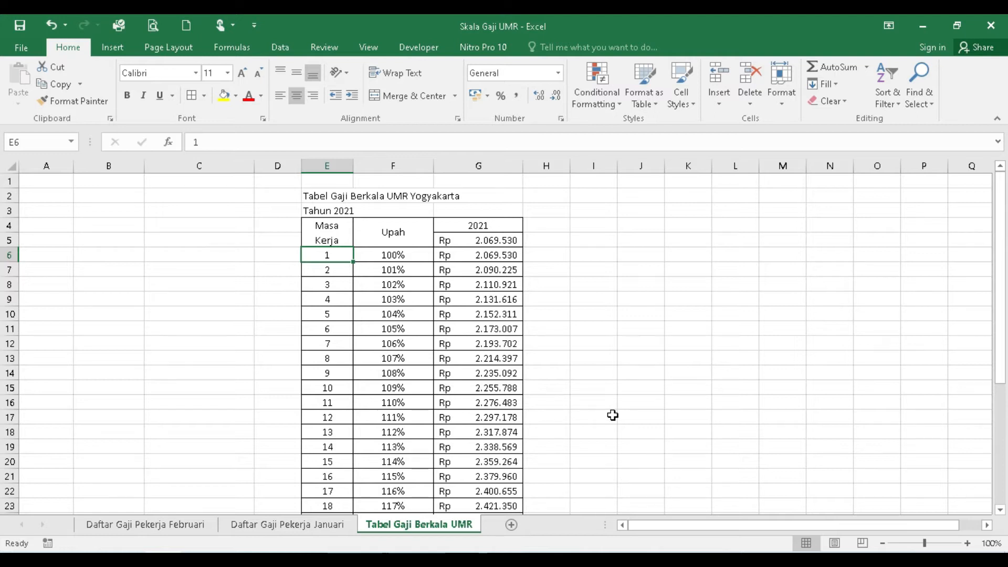
Examine the row for working year 1, including the Upah percentage in F6 and the wage formula in G6
key("Right")
key("Right")
key("Right")
key("Left")
key("Left")
key("Left")
key("Right")
key("Right")
key("Left")
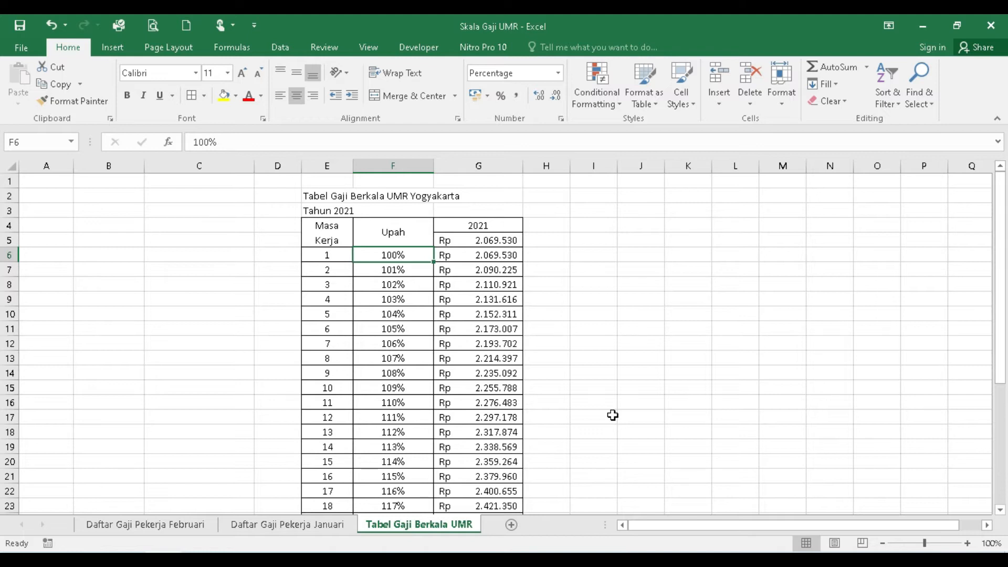
key("Right")
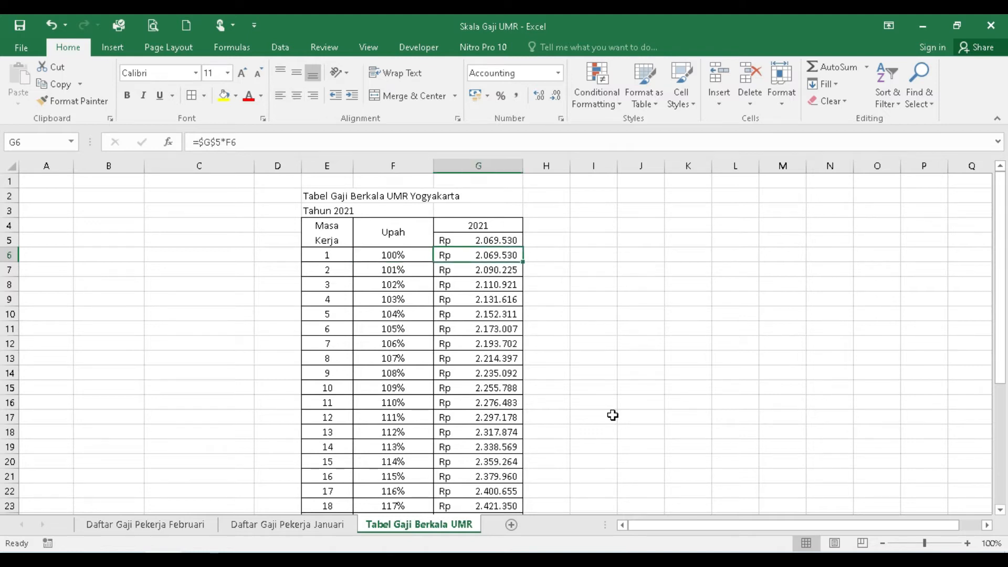
key("Left")
key("Left")
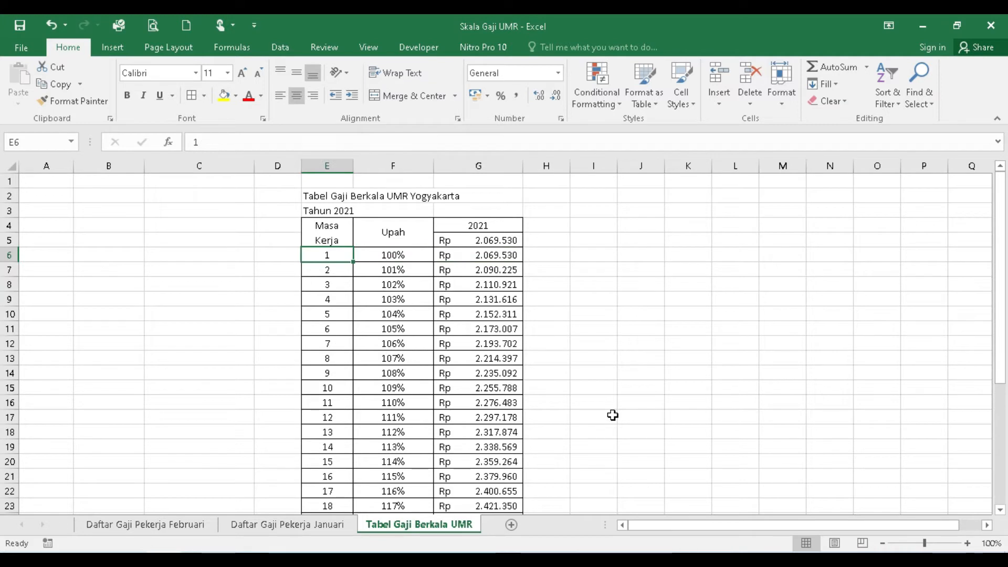
key("Right")
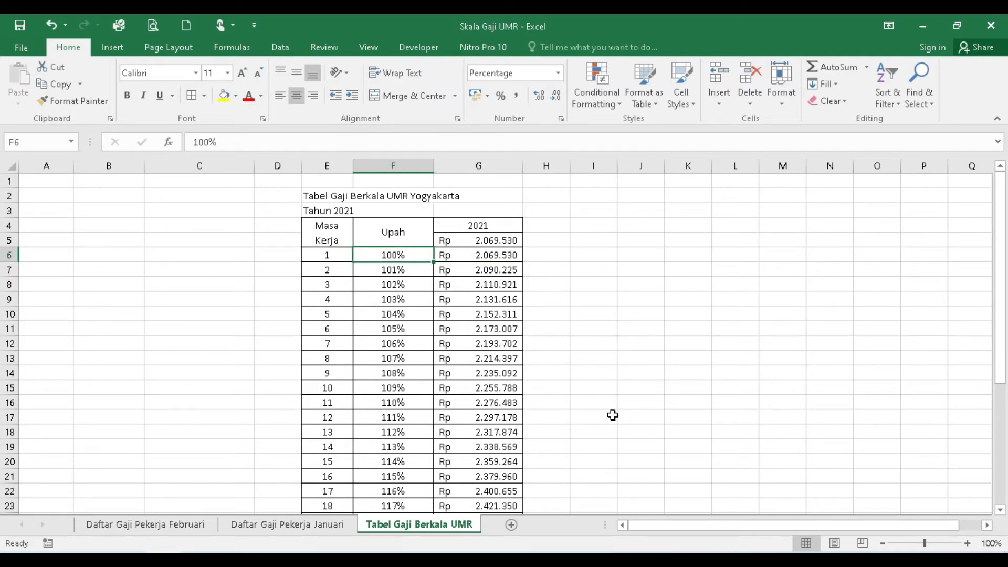
Compare the Upah percentages for working years 1, 2 and 3 in column F
key("Down")
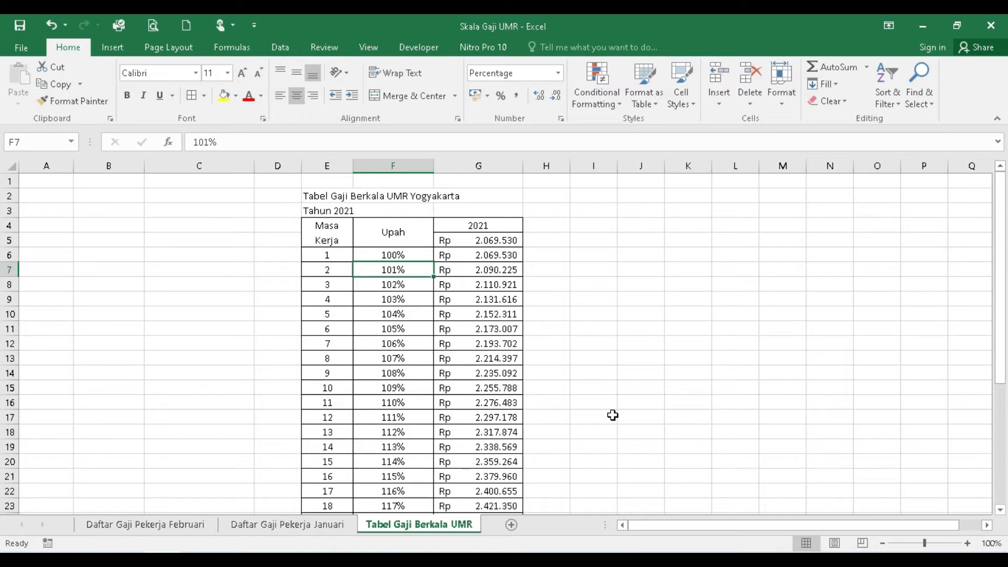
key("Up")
key("Down")
key("Right")
key("Left")
key("Down")
key("Left")
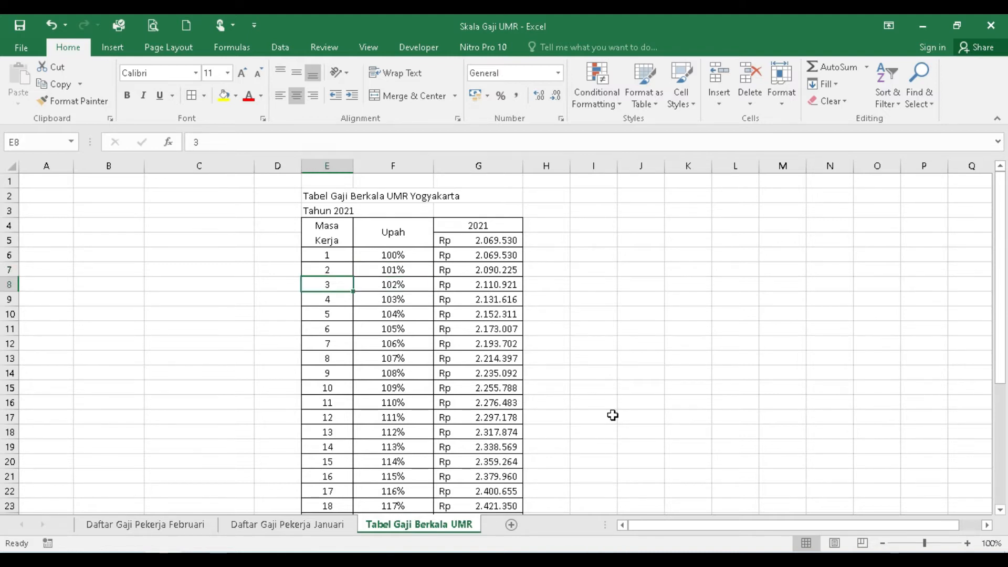
key("Right")
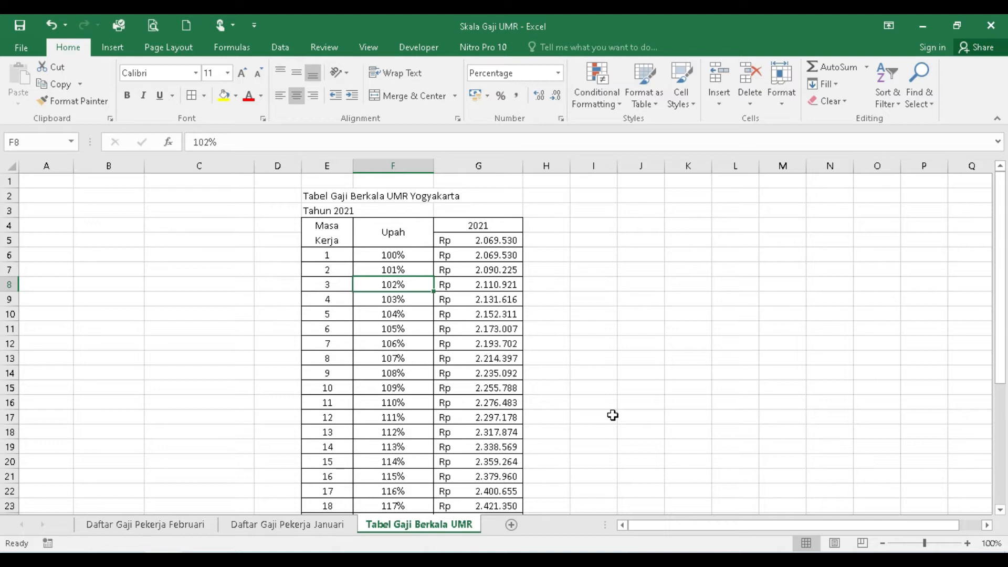
Follow the Upah percentages down to working year 21 and compare E26 with F26
key("Down")
key("Down")
key("Down")
key("Down")
key("Down")
key("Down")
key("Down")
key("Down")
key("Down")
key("Down")
key("Down")
key("Down")
key("Down")
key("Down")
key("Down")
key("Down")
key("Down")
key("Down")
key("Down")
key("Down")
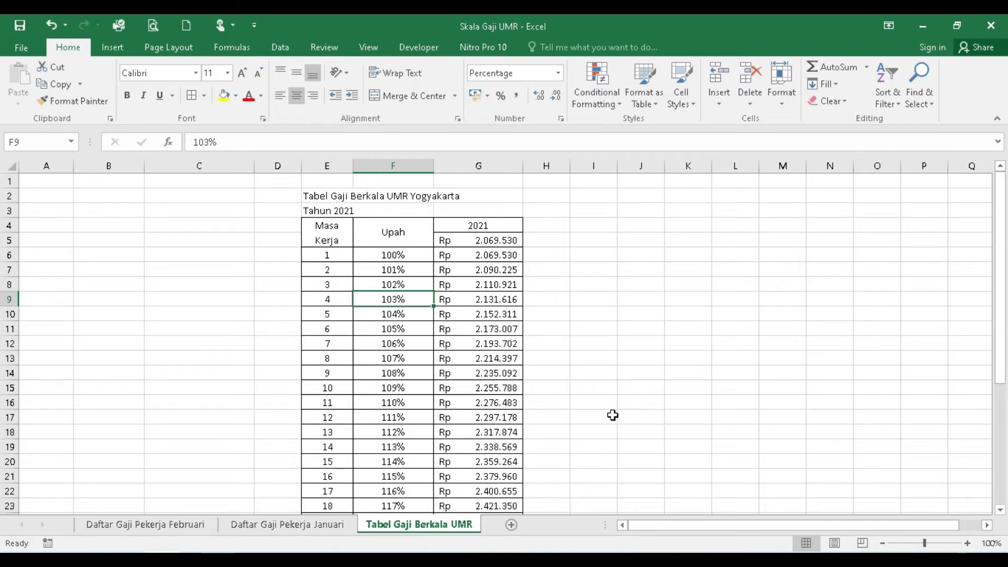
key("Up")
key("Up")
key("Up")
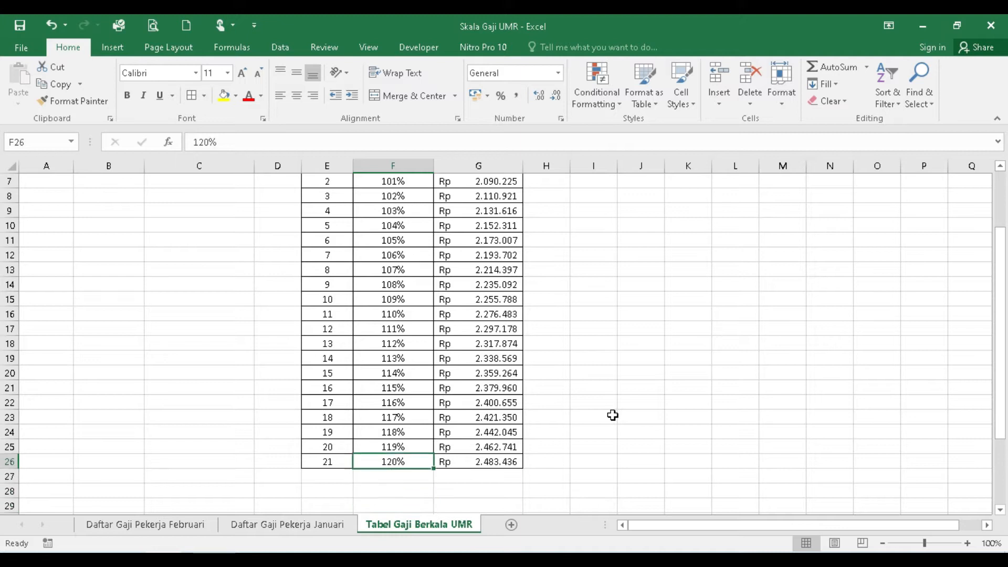
key("Left")
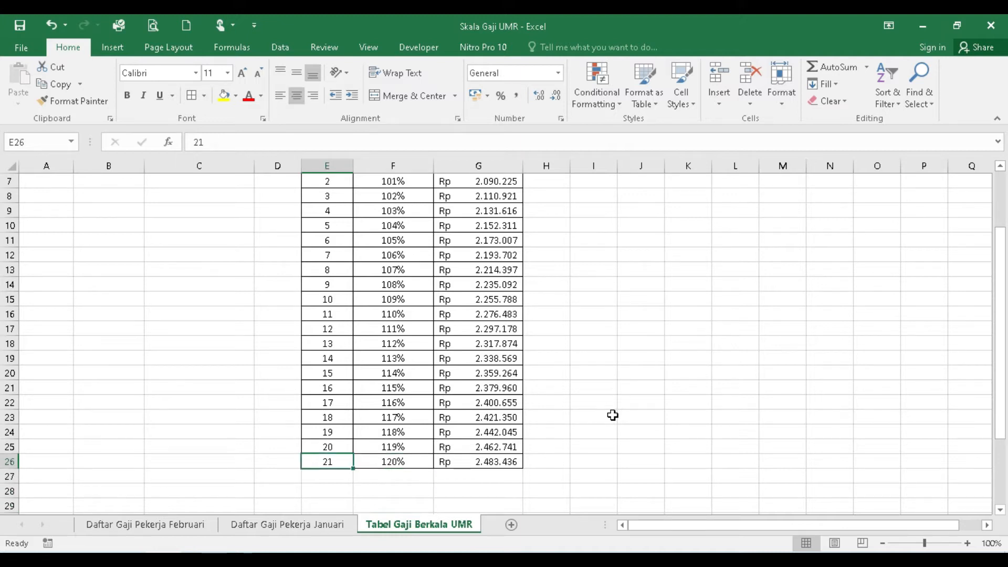
key("Right")
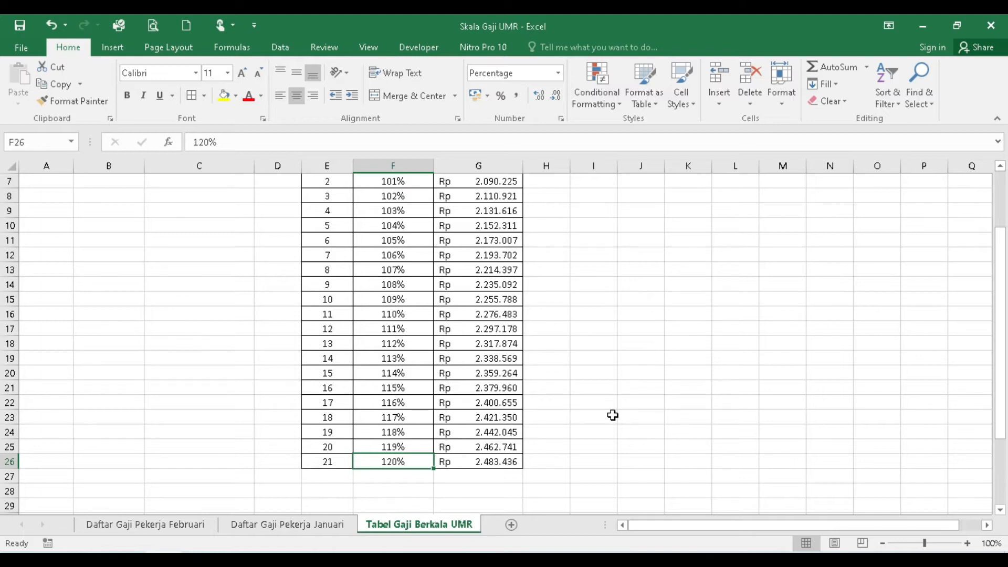
key("Left")
key("Right")
Review the Upah column from the last row back up to the first-year percentage in F6
key("Up")
key("Up")
key("Up")
key("Up")
key("Up")
key("Up")
key("Up")
key("Up")
key("Up")
key("Up")
key("Up")
key("Up")
key("Up")
key("Up")
key("Up")
key("Up")
key("Up")
key("Up")
key("Up")
key("Up")
key("Up")
key("Up")
key("Up")
key("Up")
key("Up")
key("Down")
key("Down")
key("Down")
key("Down")
key("Down")
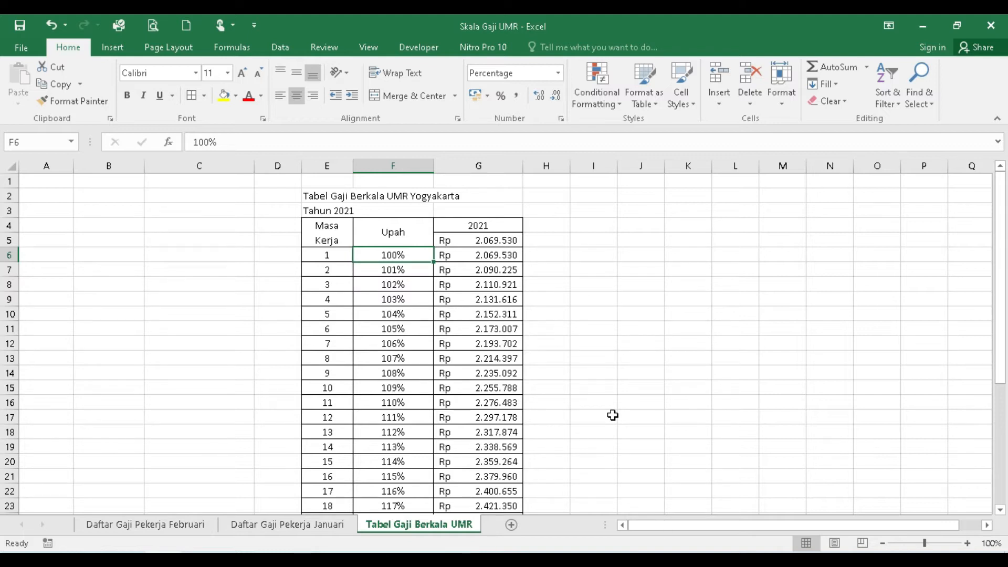
Trace the yearly increase of the Upah percentages from F6 down through the last working year
key("Down")
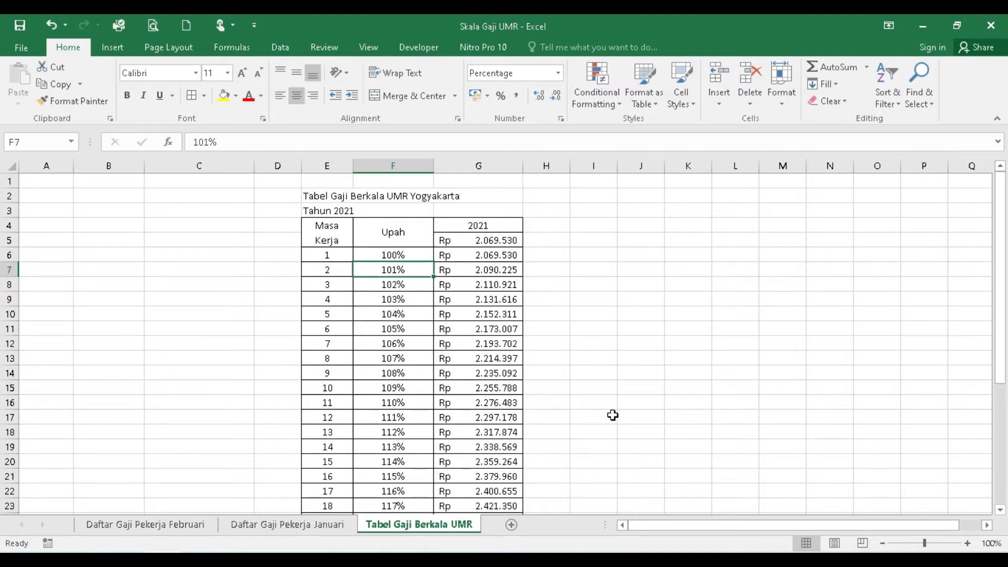
key("Up")
key("Down")
key("Down")
key("Down")
key("Down")
key("Down")
key("Down")
key("Down")
key("Down")
key("Down")
key("Down")
key("Down")
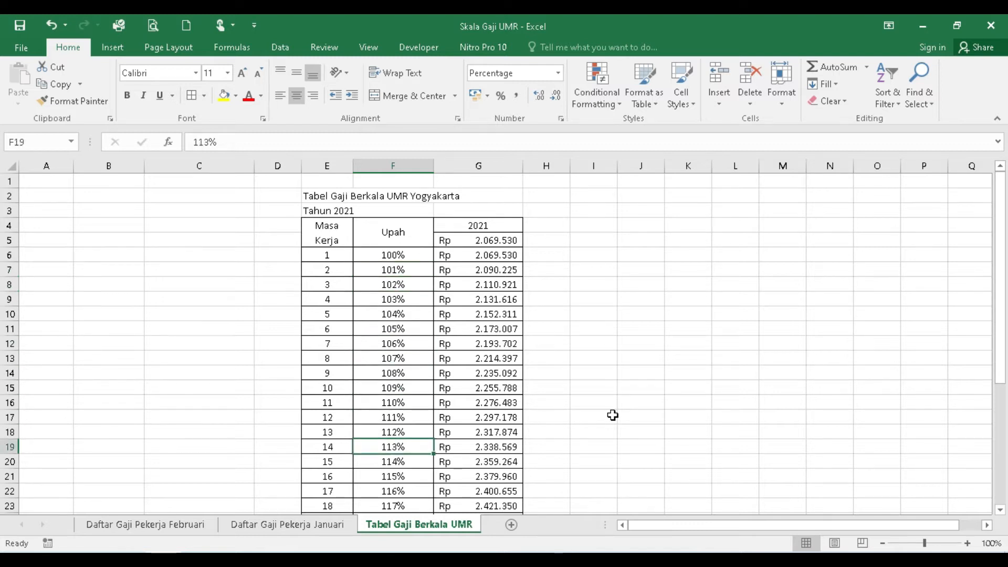
key("Down")
key("Down")
key("Down")
key("Down")
key("Down")
key("Down")
key("Down")
key("Down")
key("Down")
Recheck the Upah percentages upward from the end of the table and compare those of the first few working years
key("Up")
key("Up")
key("Up")
key("Up")
key("Up")
key("Up")
key("Up")
key("Up")
key("Up")
key("Up")
key("Up")
key("Up")
key("Up")
key("Up")
key("Up")
key("Up")
key("Up")
key("Up")
key("Up")
key("Up")
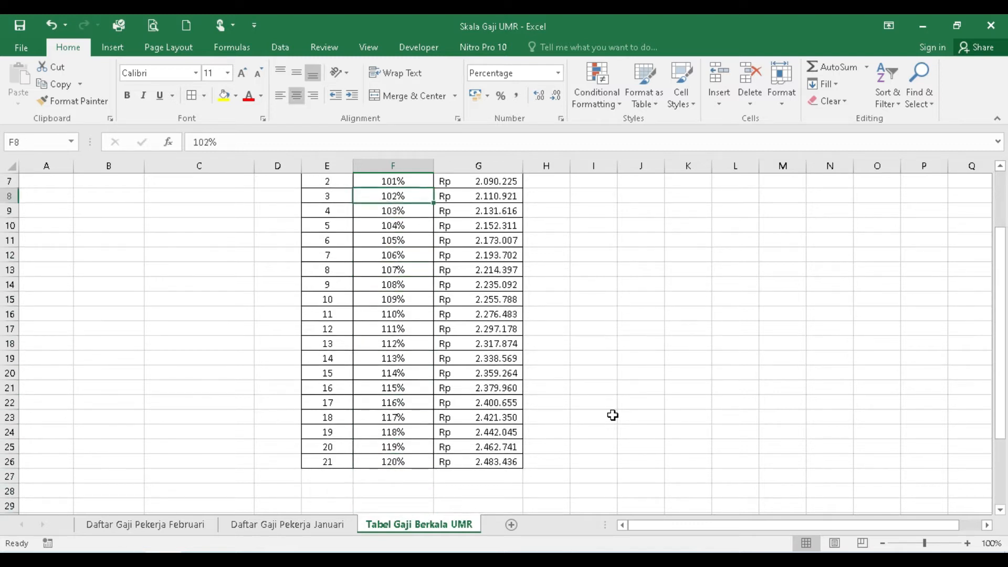
key("Up")
key("Up")
key("Up")
key("Up")
key("Down")
key("Down")
key("Down")
key("Down")
key("Up")
key("Up")
key("Up")
key("Down")
key("Up")
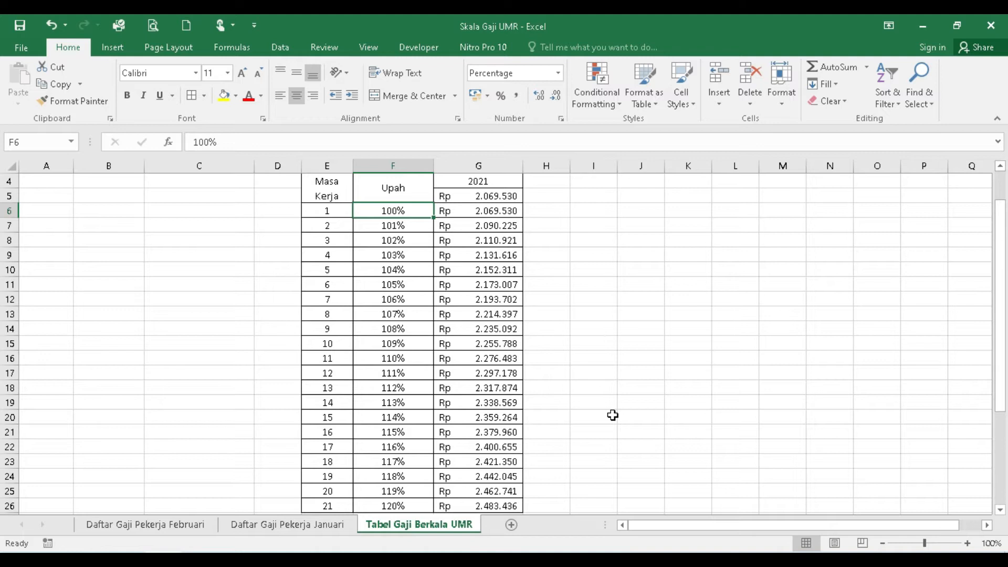
Clear the Upah percentages for working years 2 to 21 in F7:F26
key("Down")
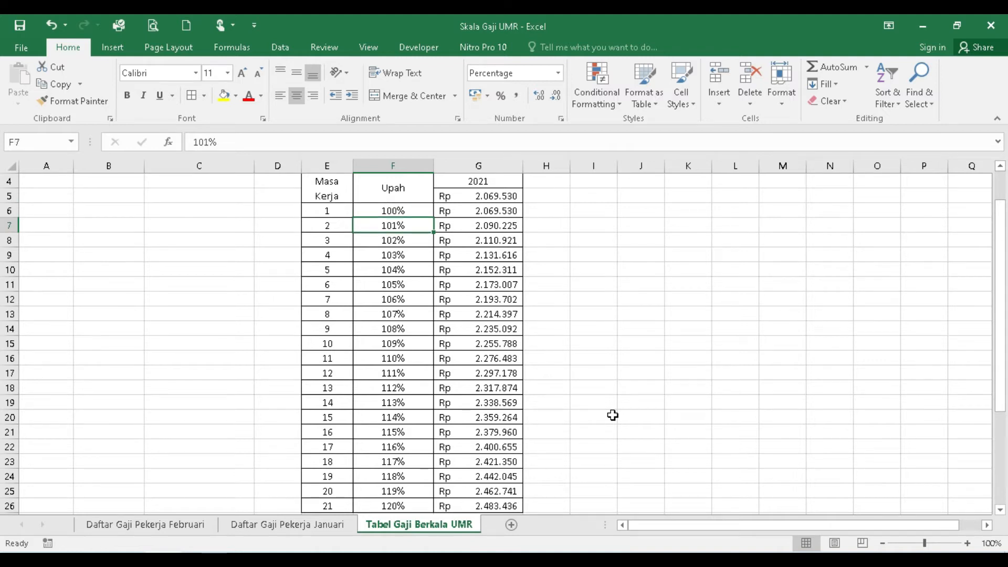
key("ctrl+shift+Down")
key("Delete")
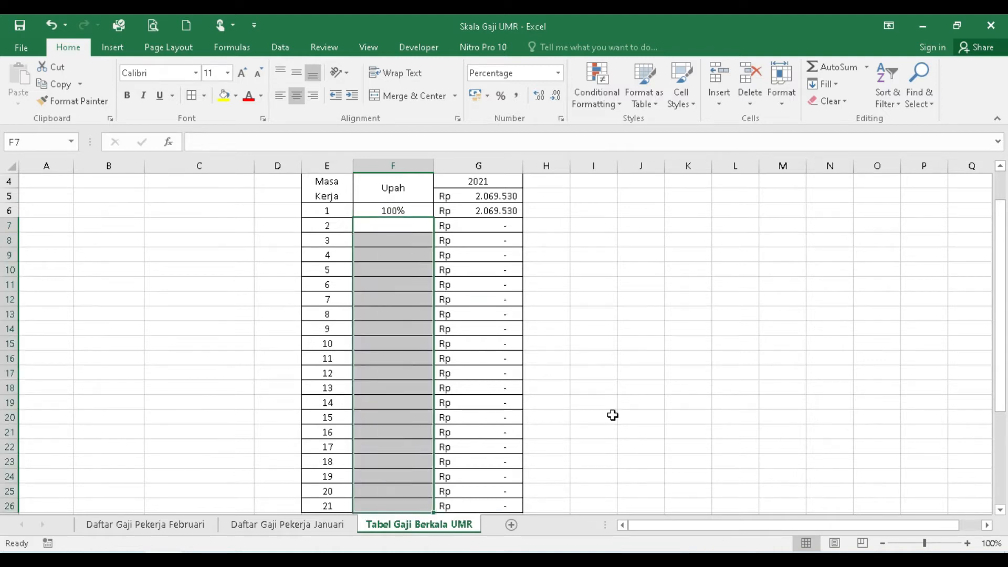
Enter 101% as the Upah percentage for working year 2 in F7
key("Up")
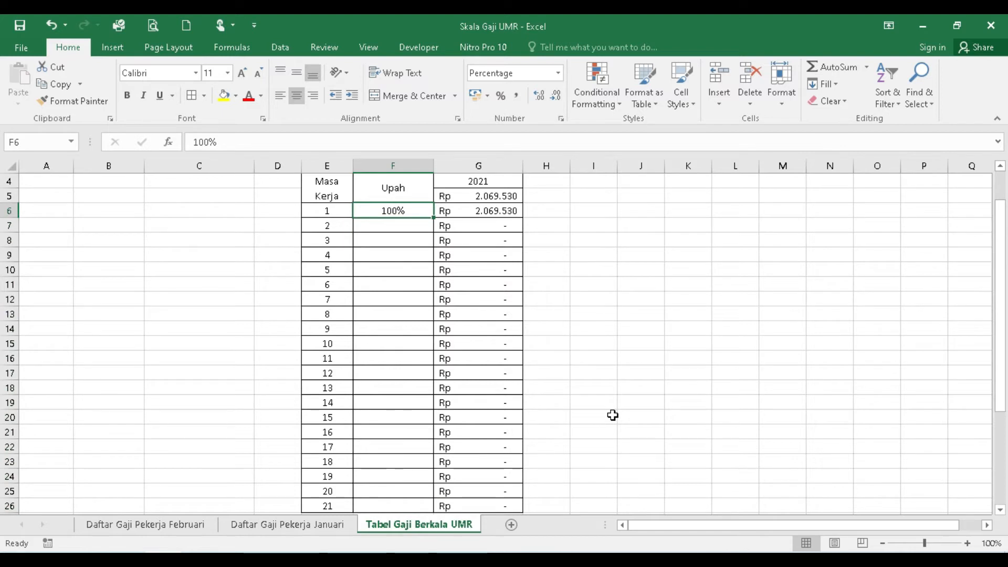
key("Down")
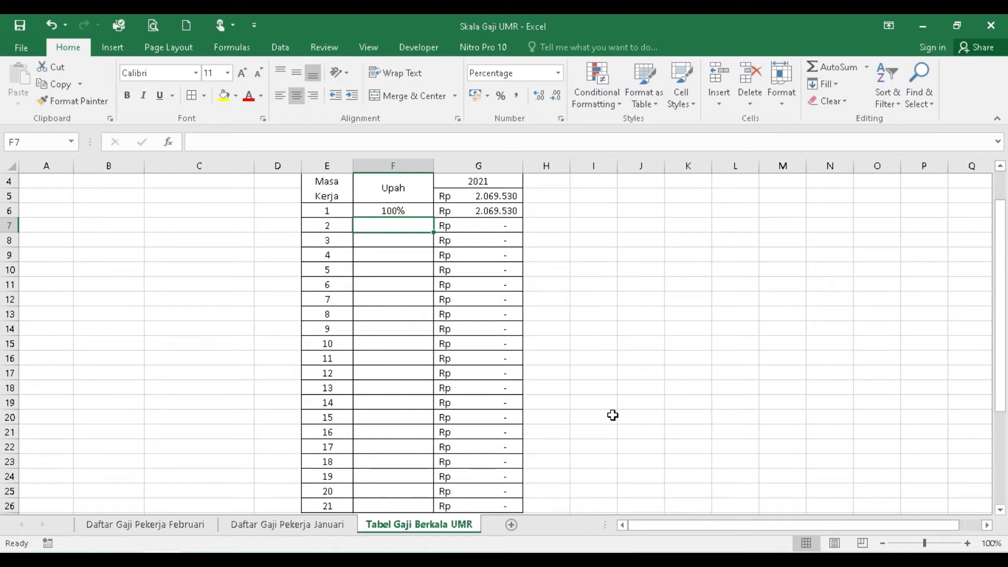
type("10")
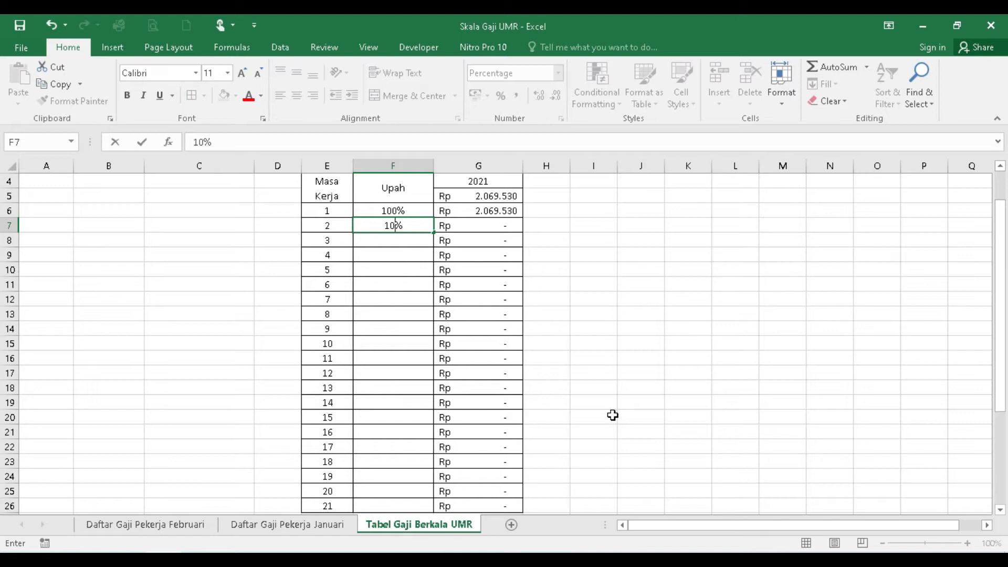
type("1")
key("Return")
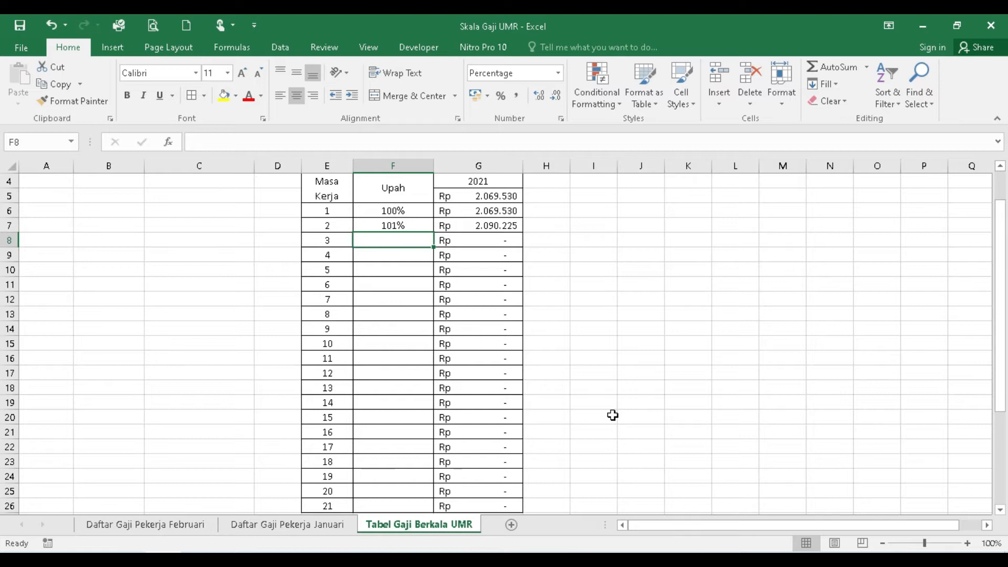
Enter 103% as the Upah percentage for working year 3 in F8
type("1")
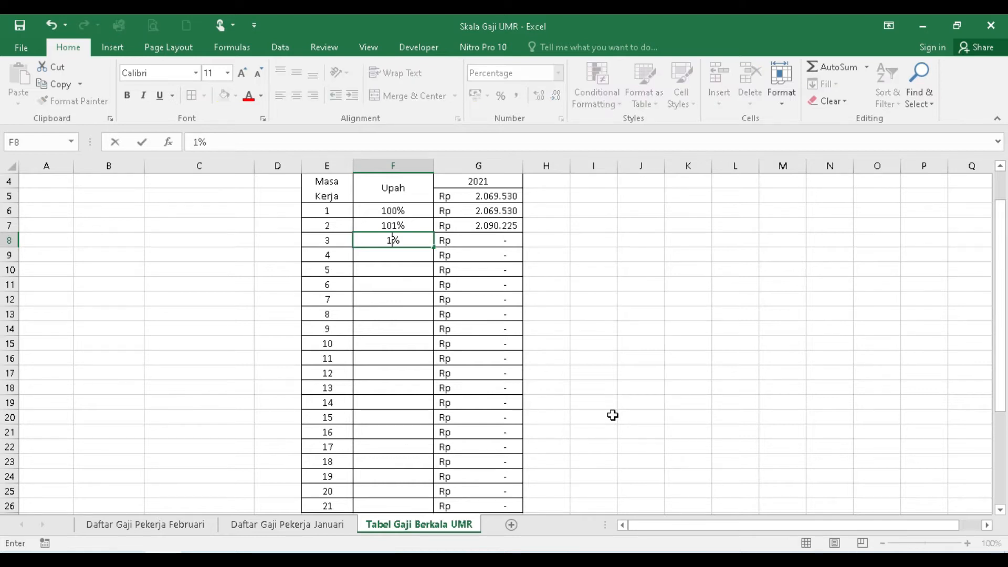
type("03")
key("ctrl+Return")
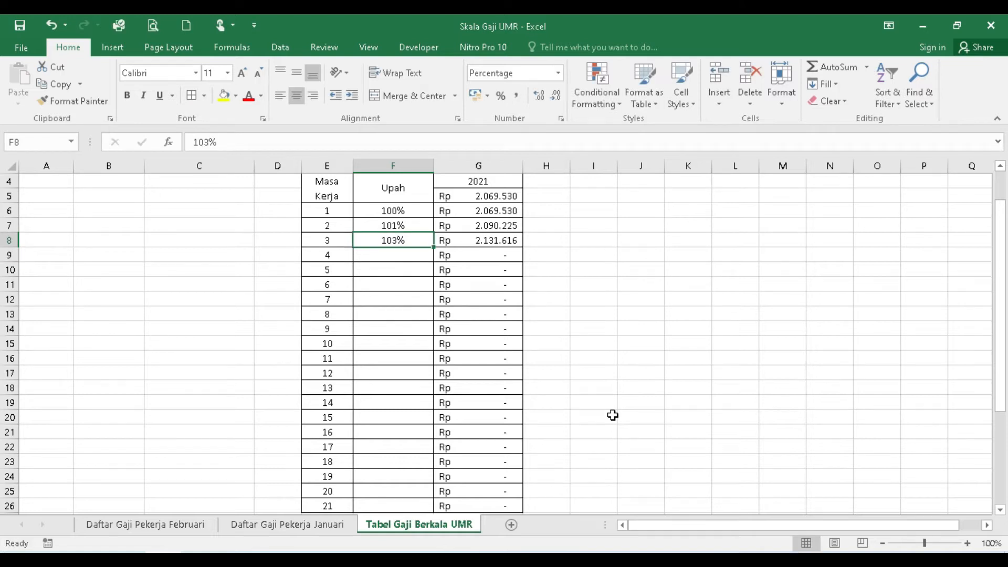
Clear the 2021 wage formulas for working years 2 to 21 in G7:G26 and the first-year formula in G6
key("Right")
key("Right")
key("Left")
key("Up")
key("Up")
key("Down")
key("shift+Down")
key("shift+Down")
key("shift+Down")
key("shift+Down")
key("shift+Down")
key("shift+Down")
key("shift+Down")
key("shift+Down")
key("shift+Down")
key("shift+Down")
key("shift+Down")
key("shift+Down")
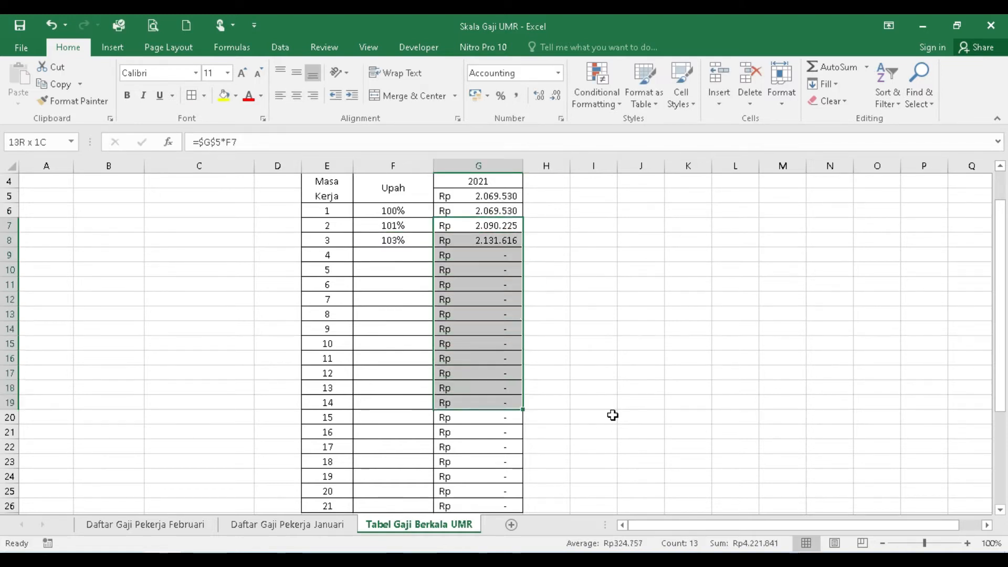
key("shift+Down")
key("shift+Down")
key("shift+Down")
key("shift+Down")
key("shift+Down")
key("shift+Down")
key("shift+Down")
key("shift+Down")
key("shift+Down")
key("shift+Down")
key("shift+Down")
key("shift+Up")
key("shift+Up")
key("shift+Up")
key("shift+Up")
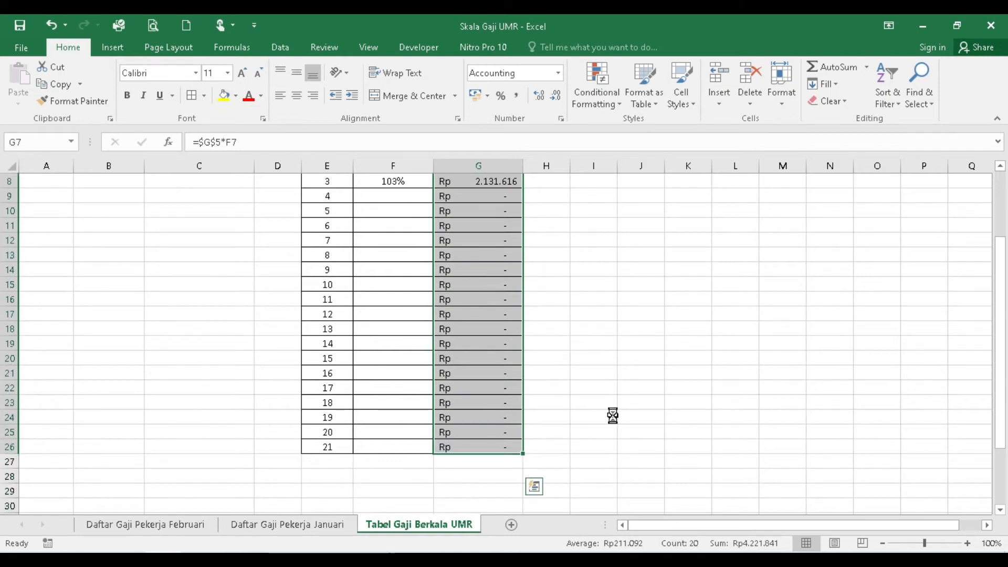
key("ctrl+z")
key("Up")
key("Up")
key("Down")
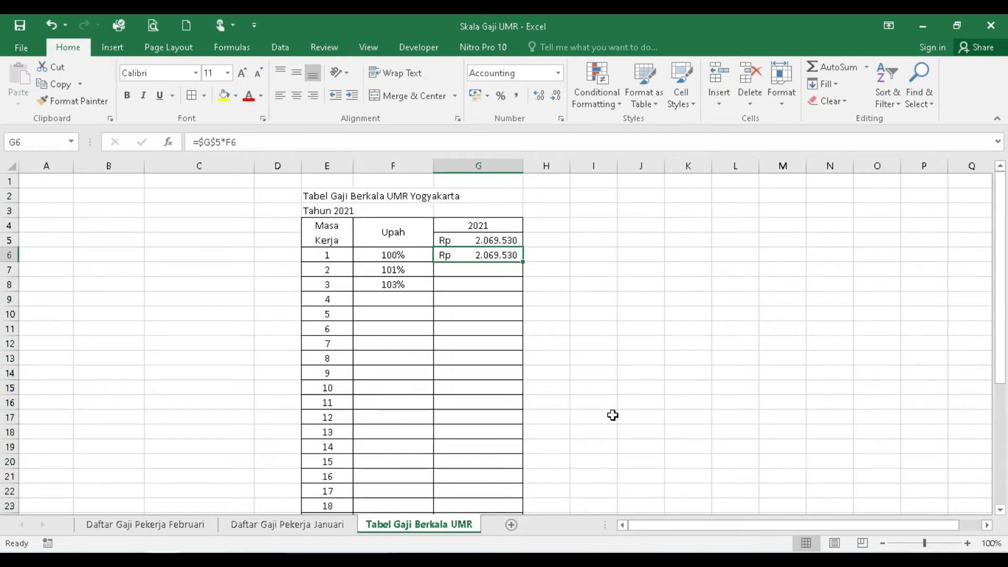
key("Delete")
Enter the formula =G5*F6 in G6 to multiply the base wage by the first-year percentage
key("Up")
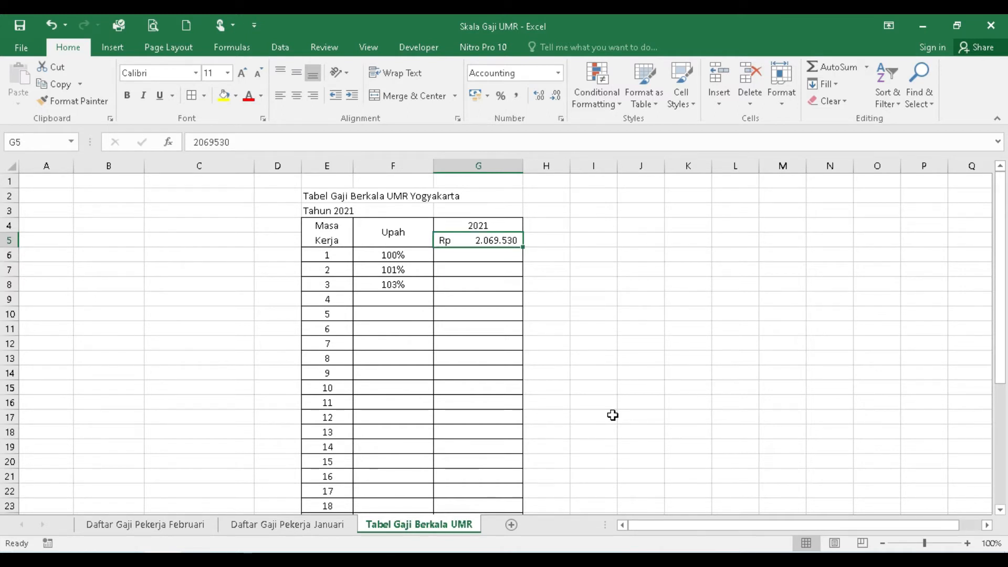
key("Down")
key("Left")
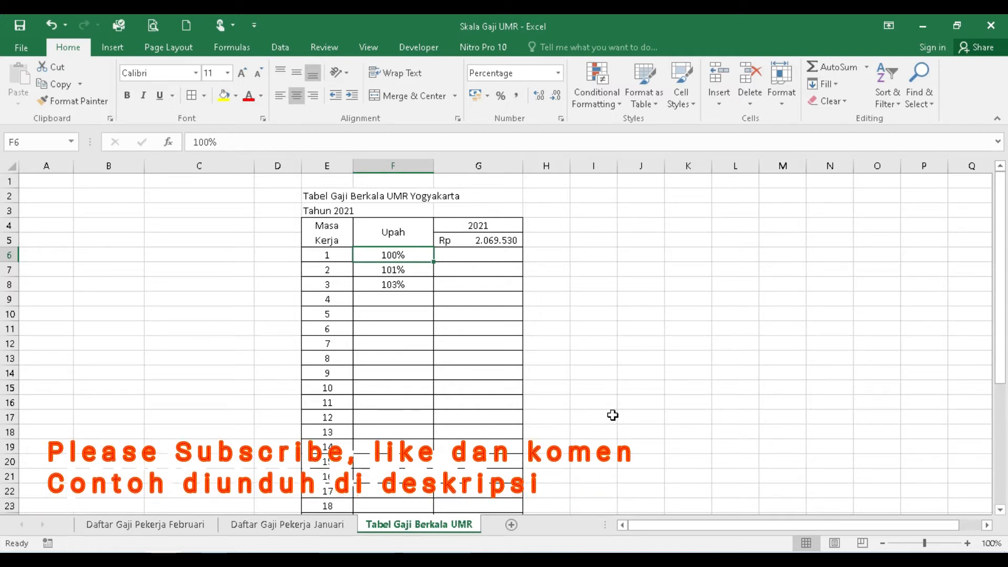
key("Right")
key("Up")
key("Down")
key("Left")
key("Right")
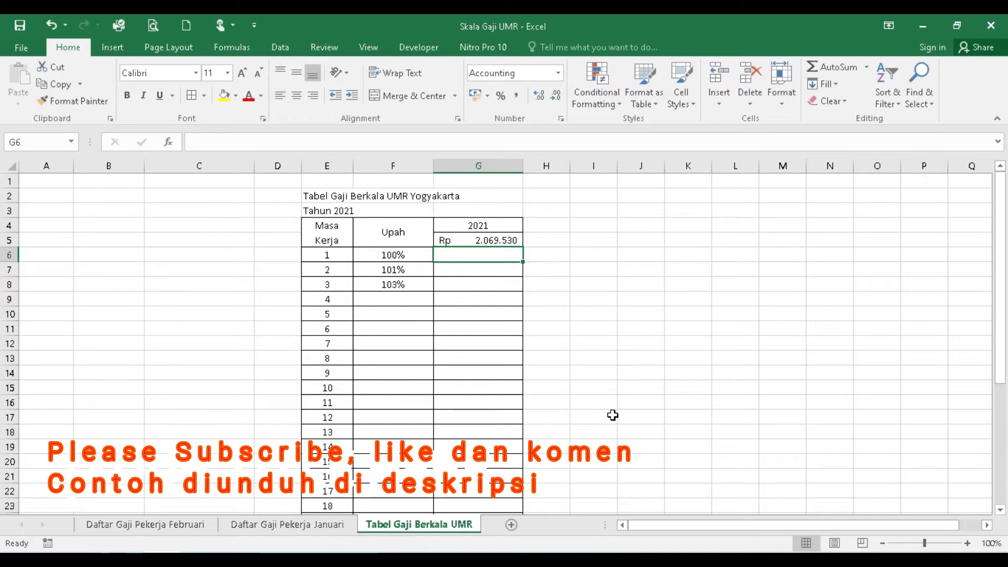
type("=")
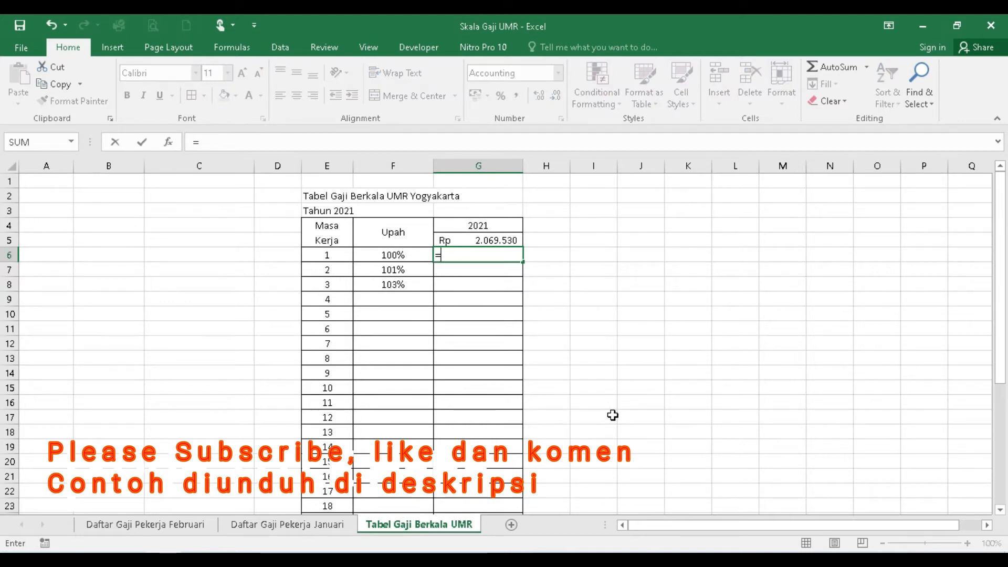
key("Up")
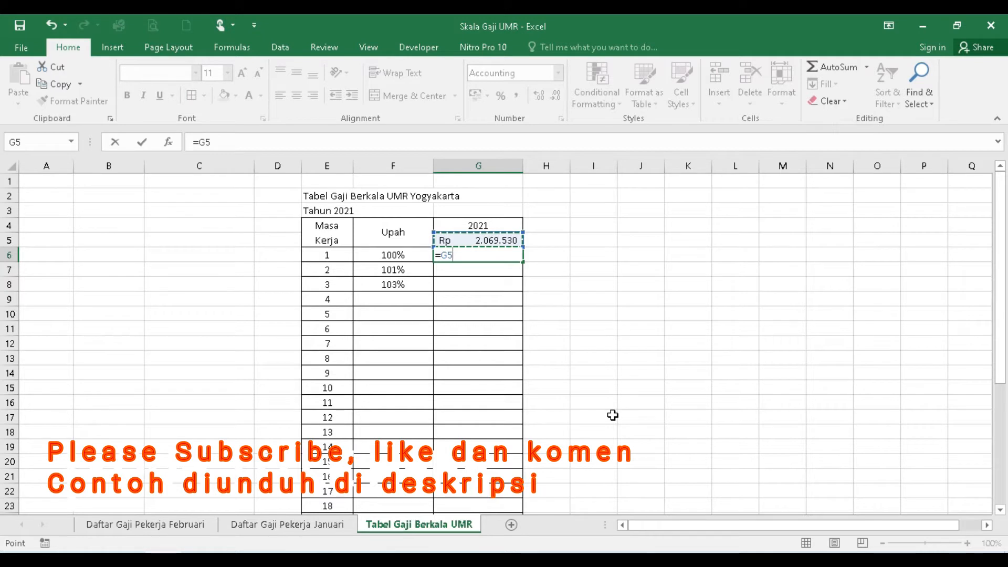
type("*")
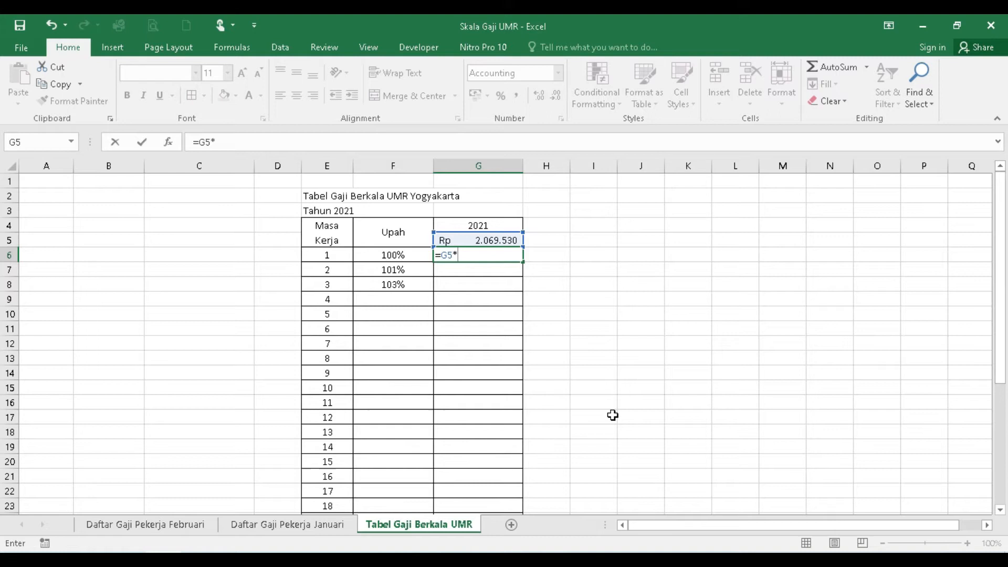
key("Left")
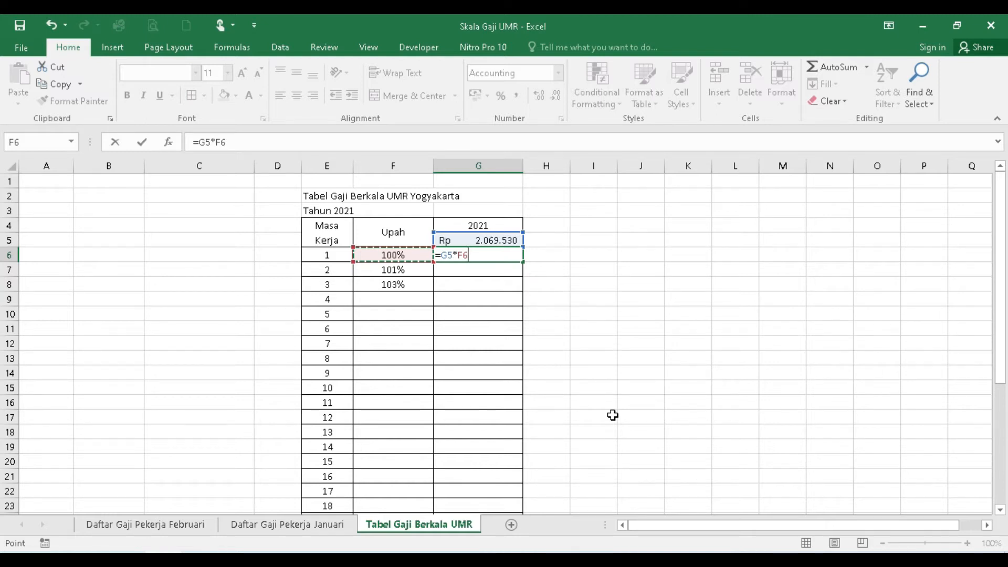
key("Return")
key("Up")
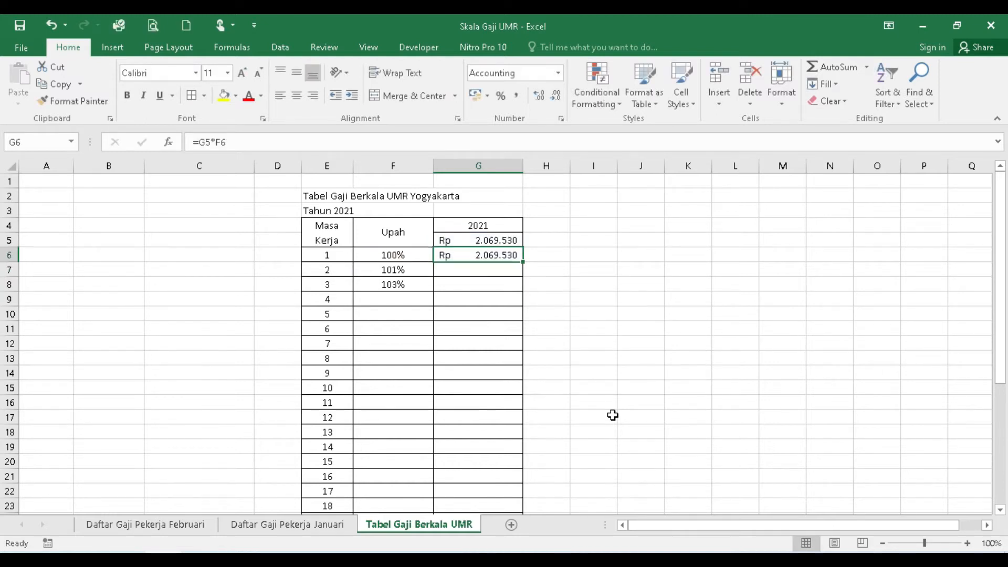
Examine the empty 2021 wage cells below G6 that belong to the remaining working years
key("Down")
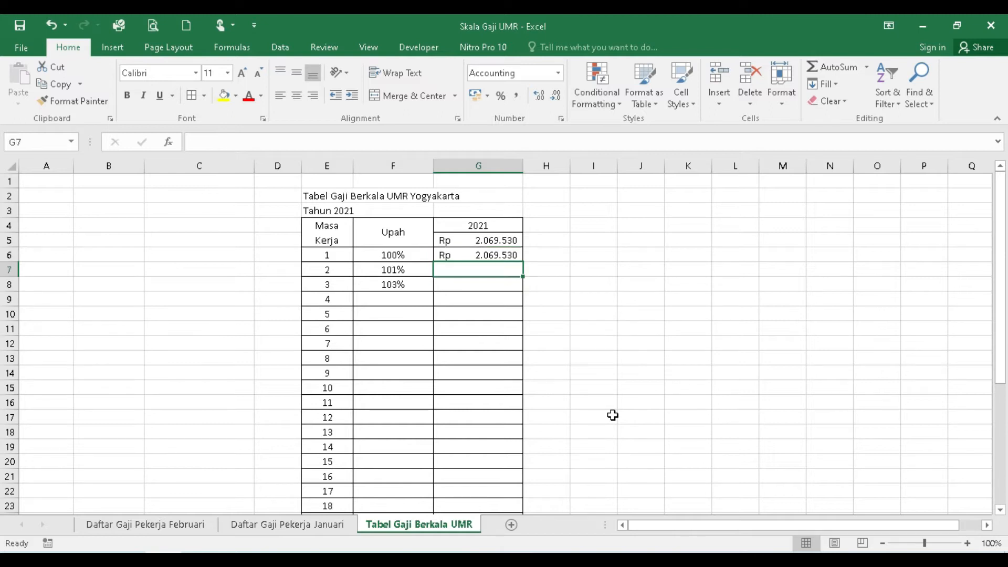
key("Down")
key("Down")
key("Down")
key("Down")
key("Down")
key("Down")
key("Down")
key("Down")
key("Down")
key("Down")
key("Down")
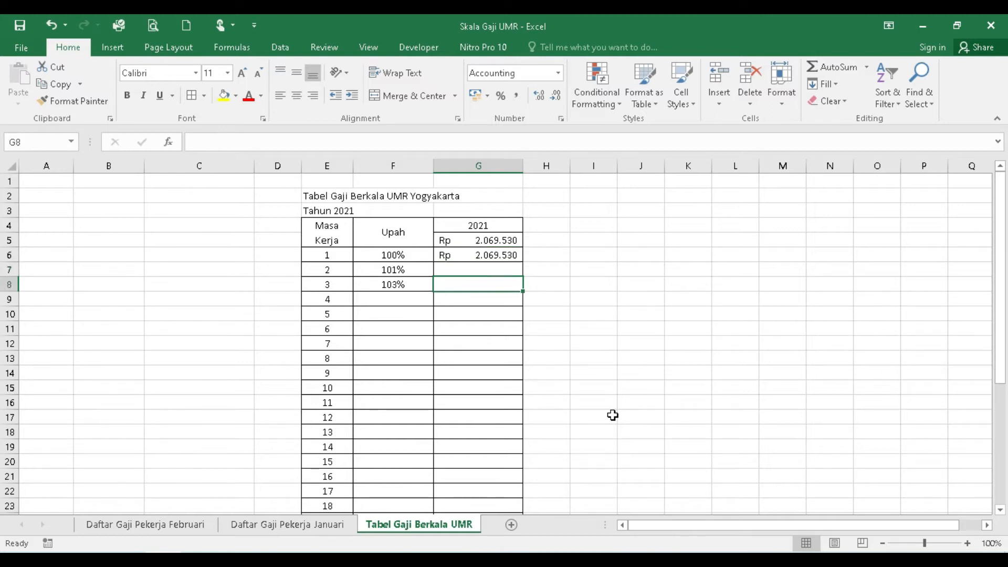
key("Up")
key("Up")
key("Up")
key("Up")
key("Up")
key("Up")
key("Up")
key("Up")
key("Up")
key("Up")
key("Up")
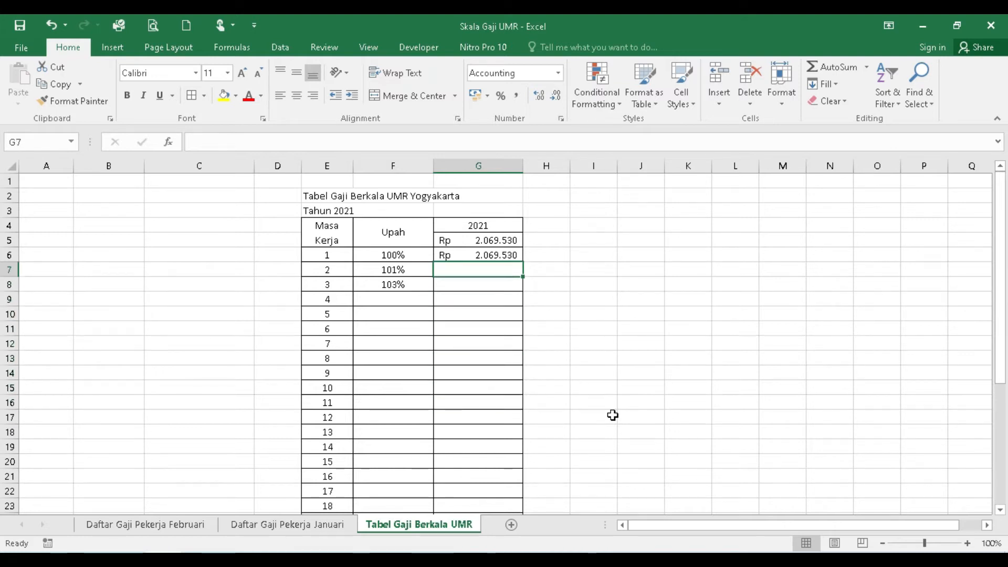
Set the Upah percentage for working year 3 in F8 to 102%
key("Left")
key("Down")
key("Up")
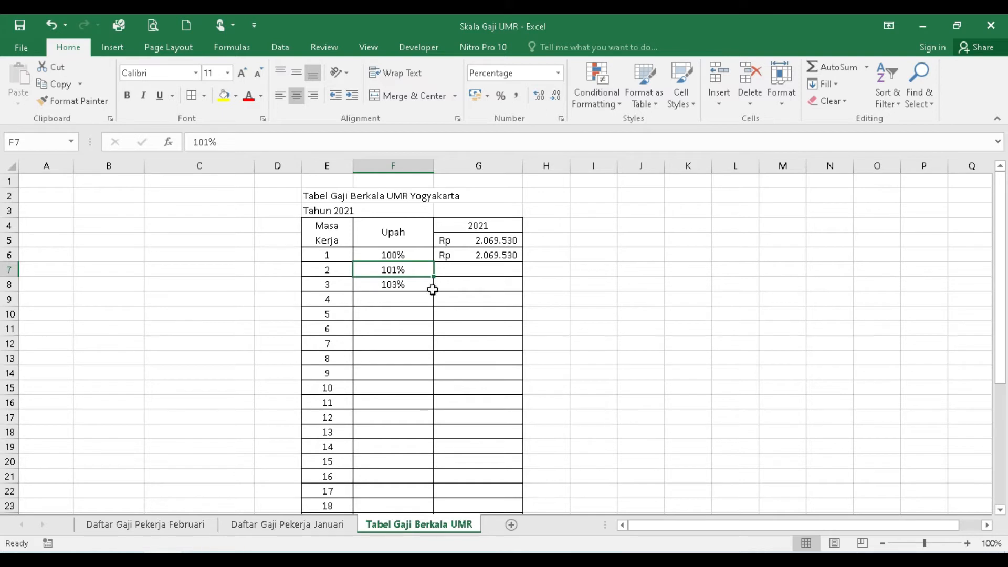
left_click(413, 284)
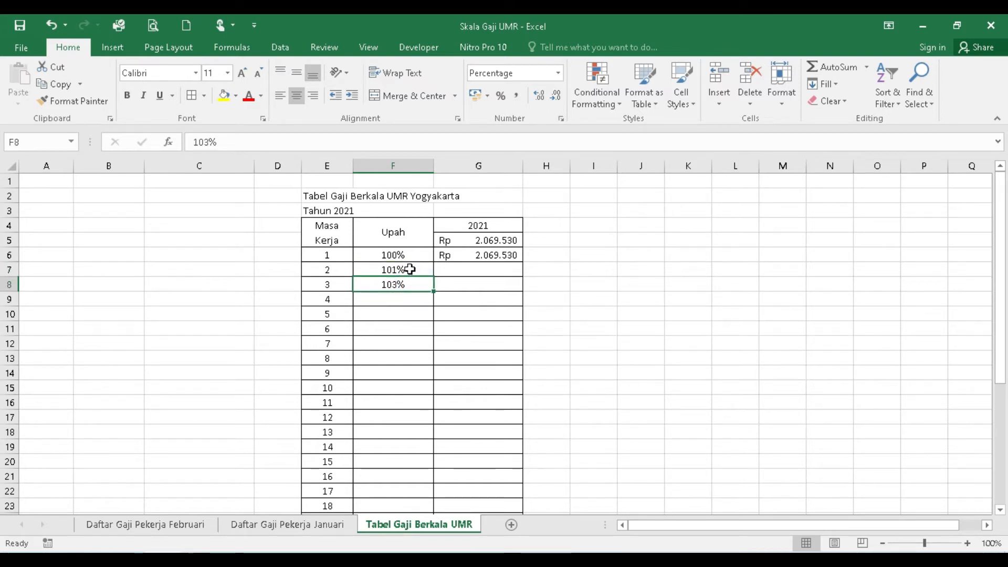
left_click(414, 284)
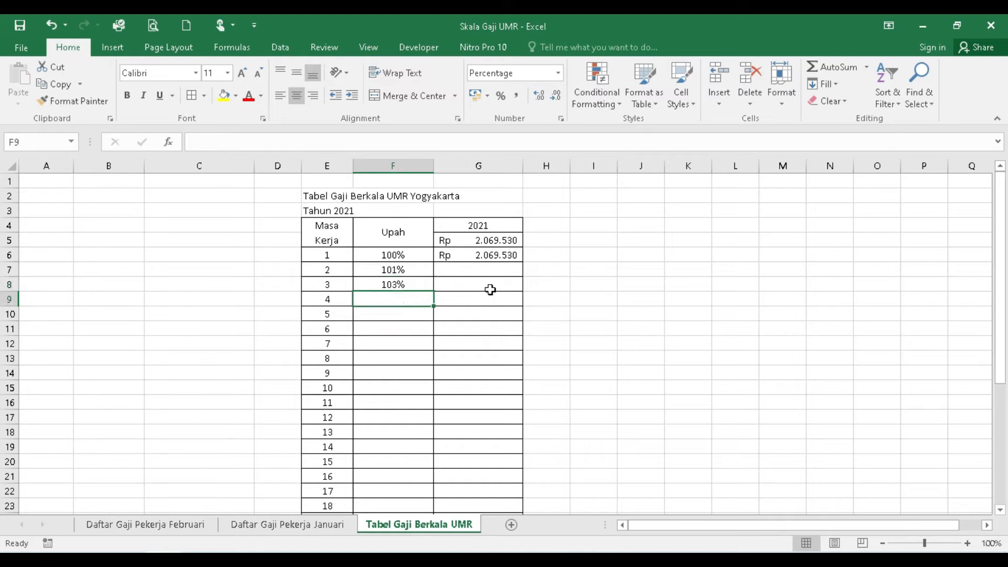
key("F2")
key("Left")
key("Left")
key("Right")
key("shift+Right")
type("2")
key("Return")
Extend the percentage series from F6:F7 down to F13, covering working years 1 to 8
key("Up")
key("shift+Up")
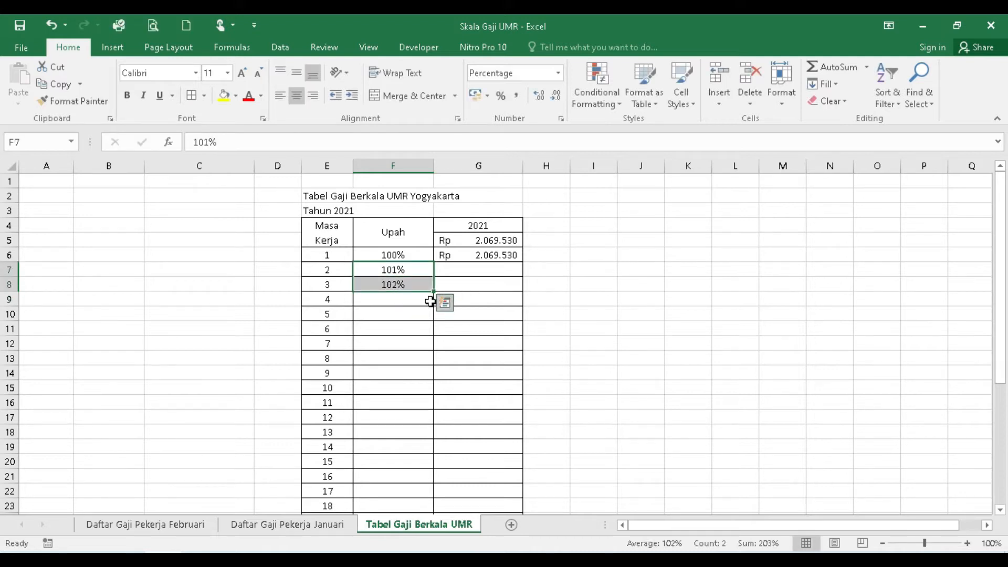
left_click(407, 299)
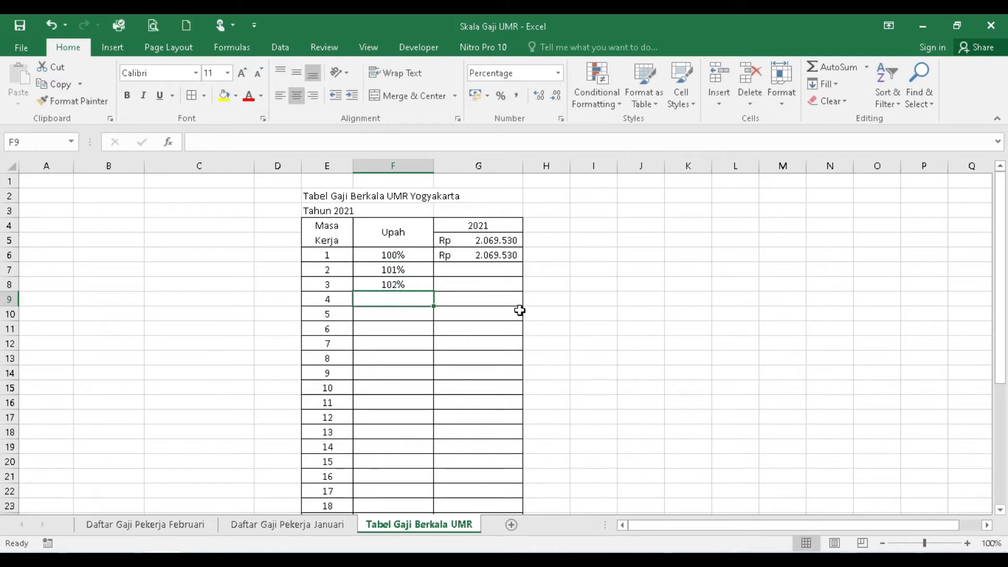
left_click(415, 255)
left_click(407, 270)
left_click_drag(409, 255, 435, 362)
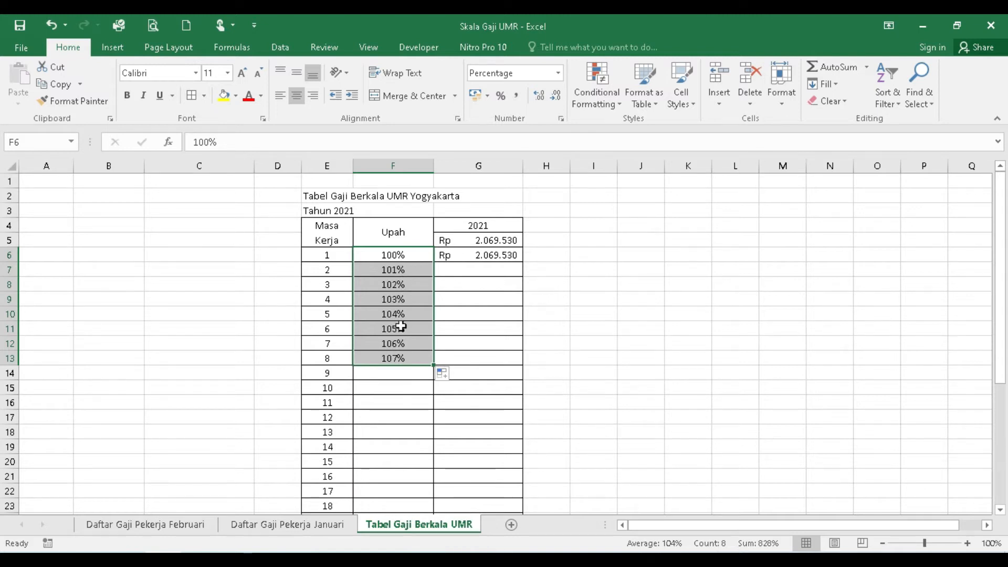
Extend the Upah percentage series from F12:F13 down to F26, covering working years up to 21
left_click(402, 359)
left_click_drag(420, 346, 431, 484)
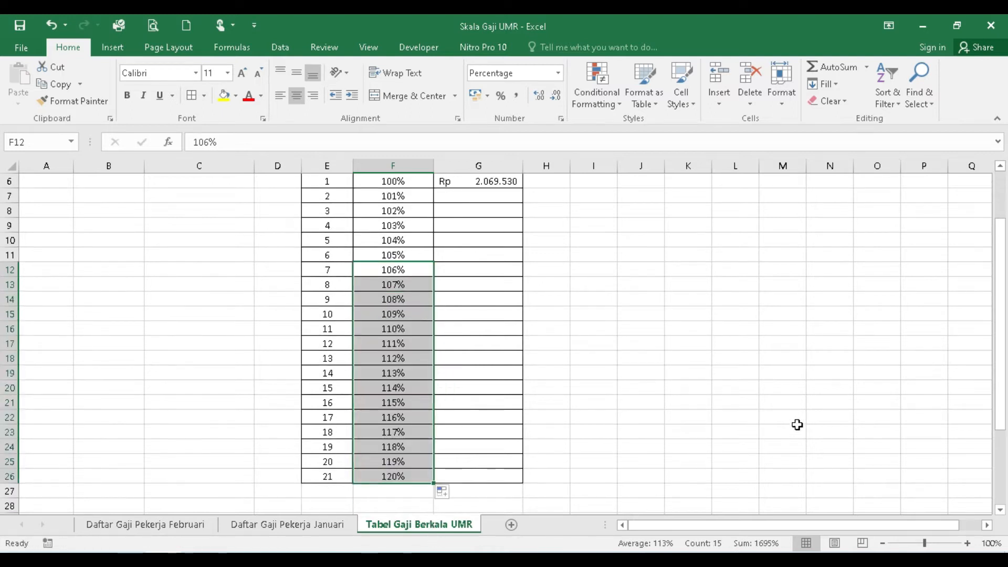
left_click(420, 339)
scroll(420, 339, "up", 2)
Clear the Upah percentages in F7:F26, keeping only the first-year value
left_click(407, 270)
left_click(409, 287)
key("Up")
key("Up")
key("Down")
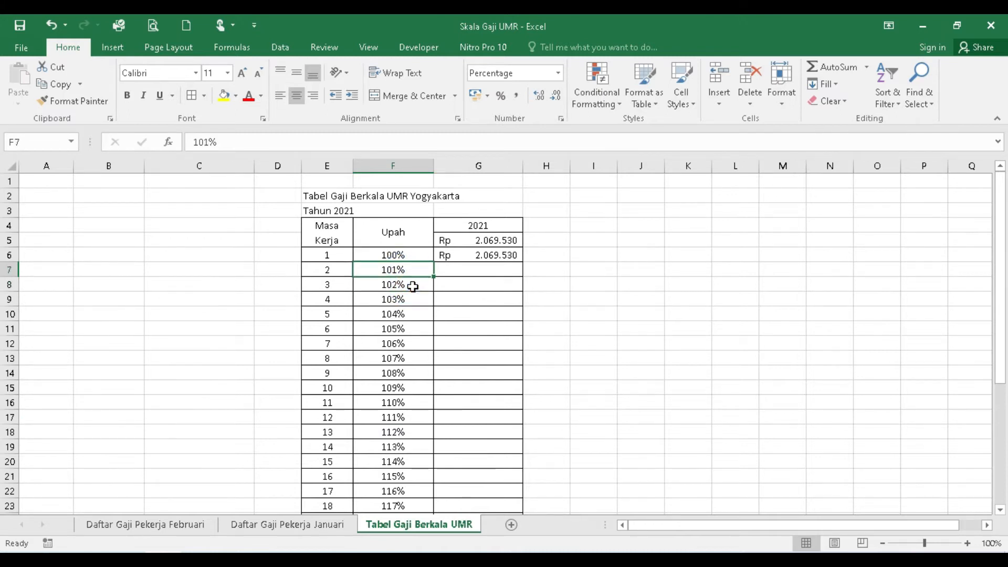
key("ctrl+shift+Down")
key("Delete")
Fill the first-year percentage from F6 alone down the Upah column to F26
key("Up")
key("Down")
key("Up")
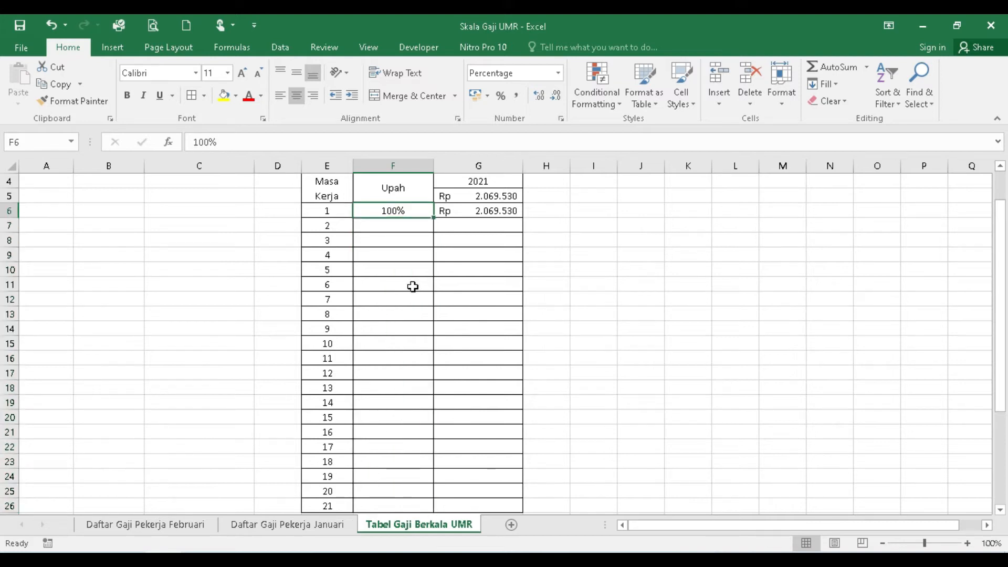
double_click(439, 217)
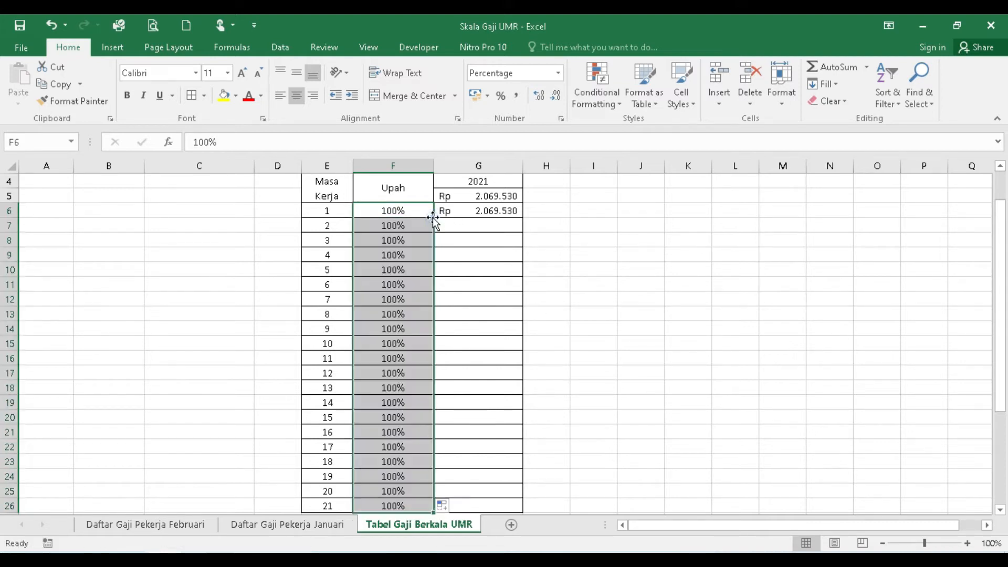
left_click(382, 286)
Set the Upah percentage for working year 2 in F7 to 101%
left_click(399, 225)
type("100")
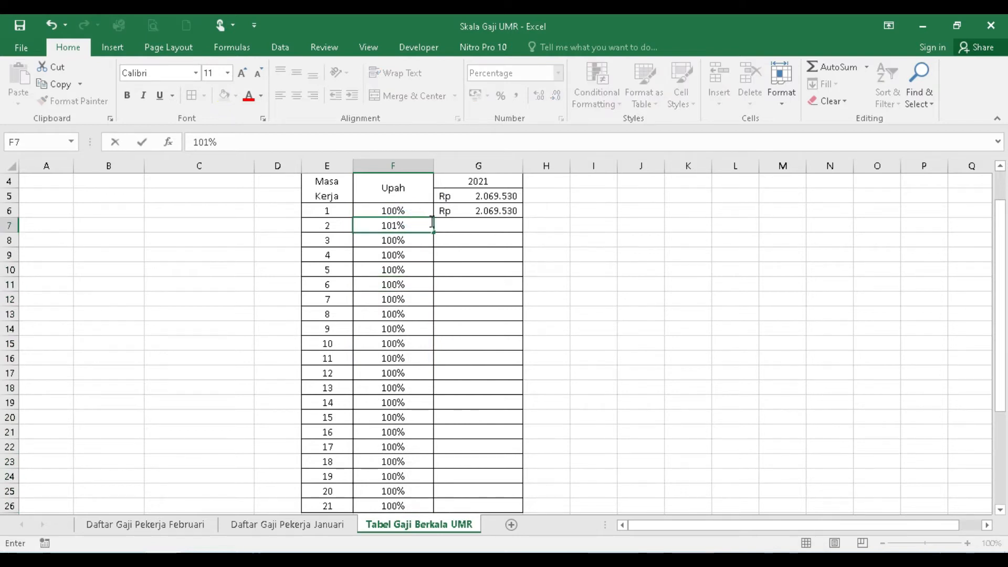
key("Return")
Extend the percentage series from F6:F7 down to F26 and check it through working year 21
key("Up")
key("Up")
left_click_drag(431, 221, 434, 233)
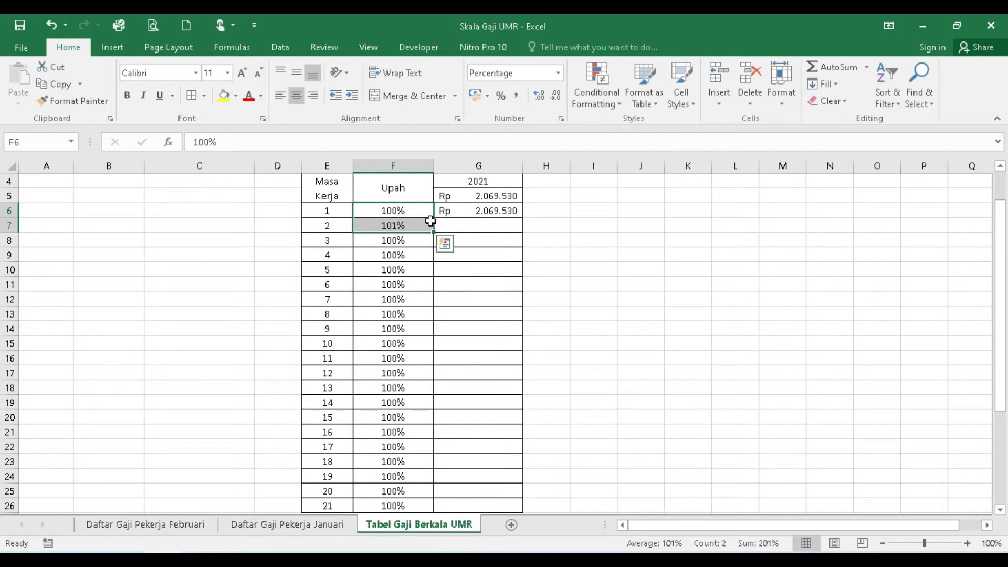
double_click(434, 232)
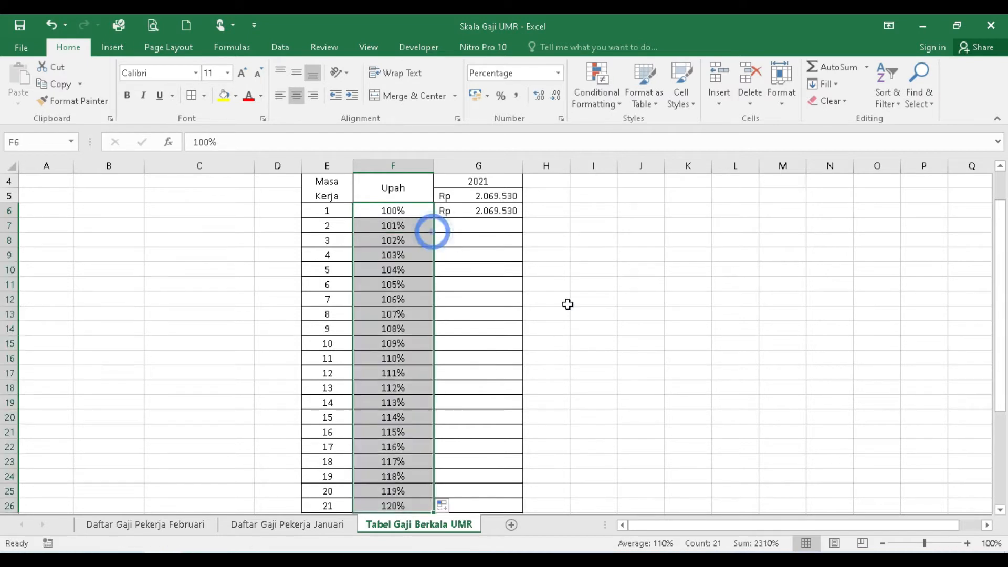
scroll(418, 420, "down", 2)
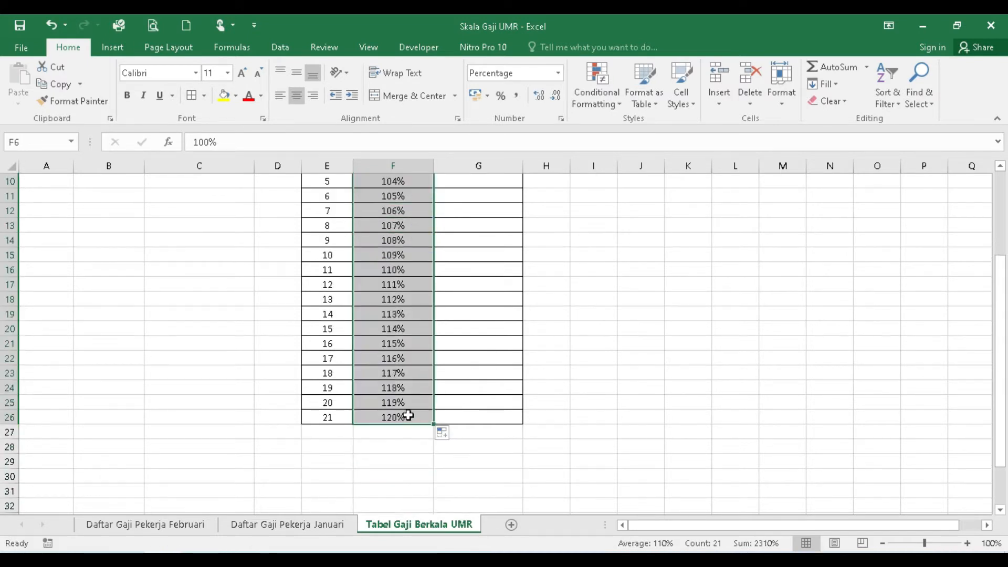
scroll(399, 412, "up", 2)
left_click(408, 295)
left_click(410, 269)
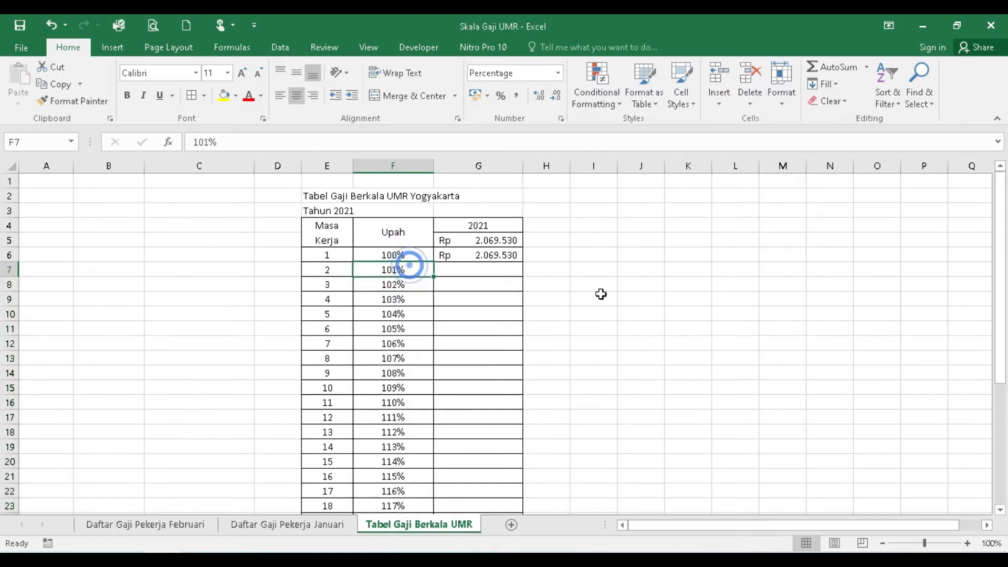
Copy the wage formula from G6 down to G13, covering working years 1 to 8
left_click(492, 269)
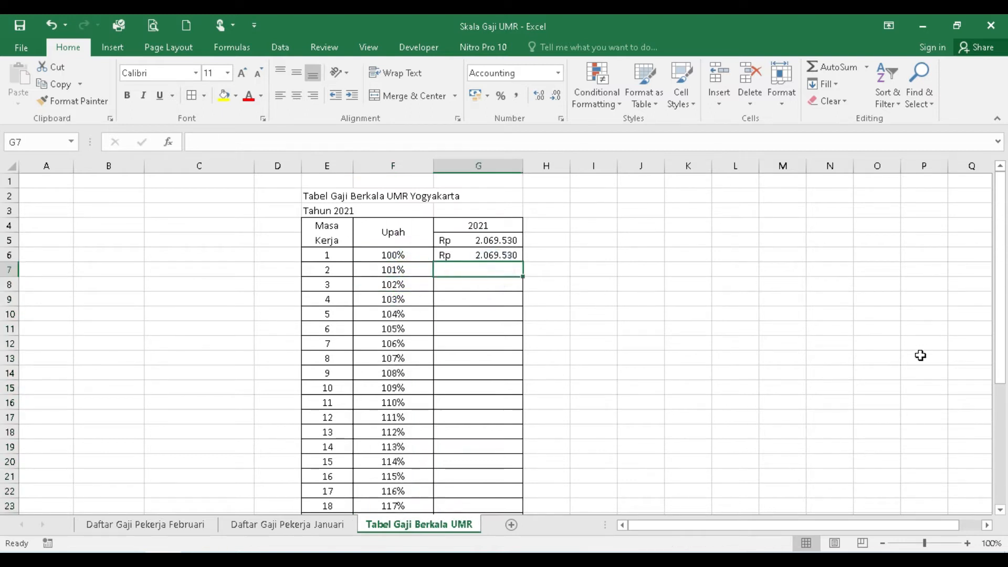
left_click(504, 255)
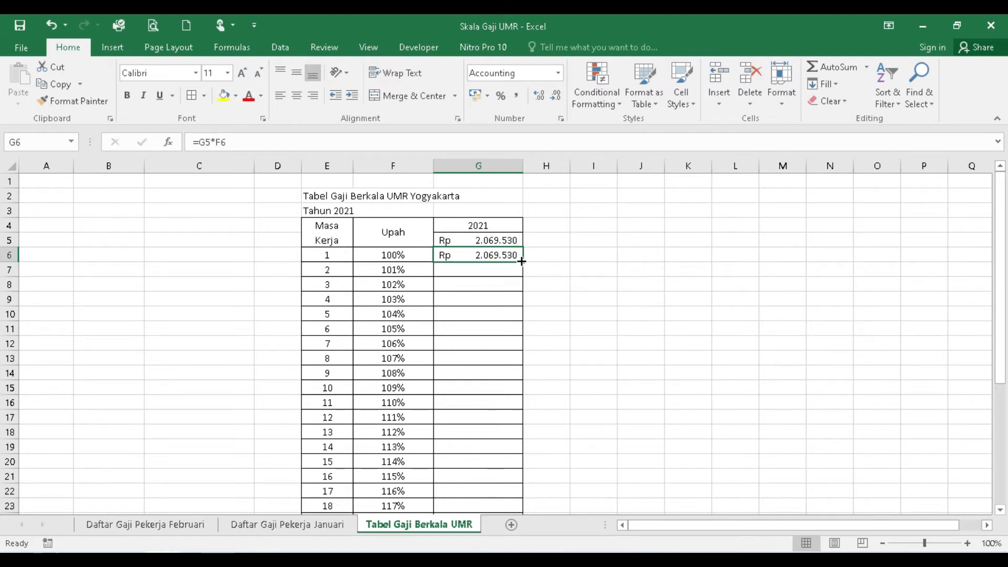
left_click_drag(521, 261, 520, 366)
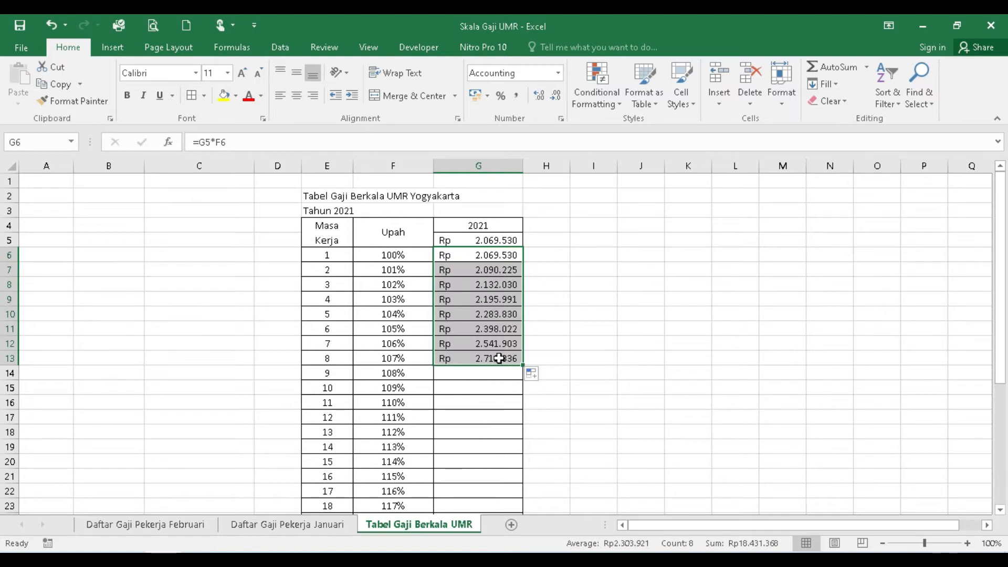
Examine the cell references in the copied wage formulas from G6 to G13, cell by cell
left_click(496, 256)
left_click(491, 284)
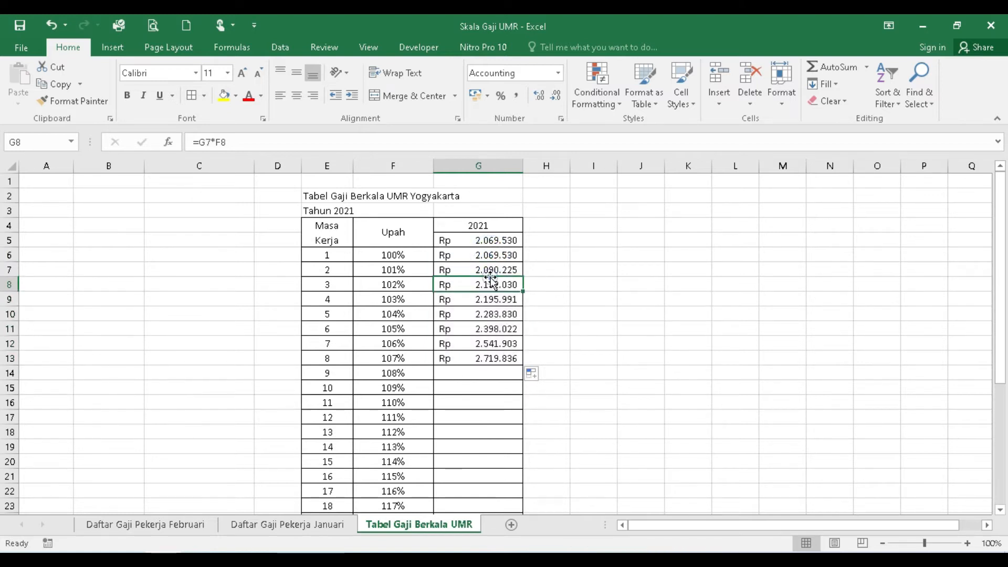
key("Up")
key("Up")
key("Up")
key("Down")
key("Down")
key("Up")
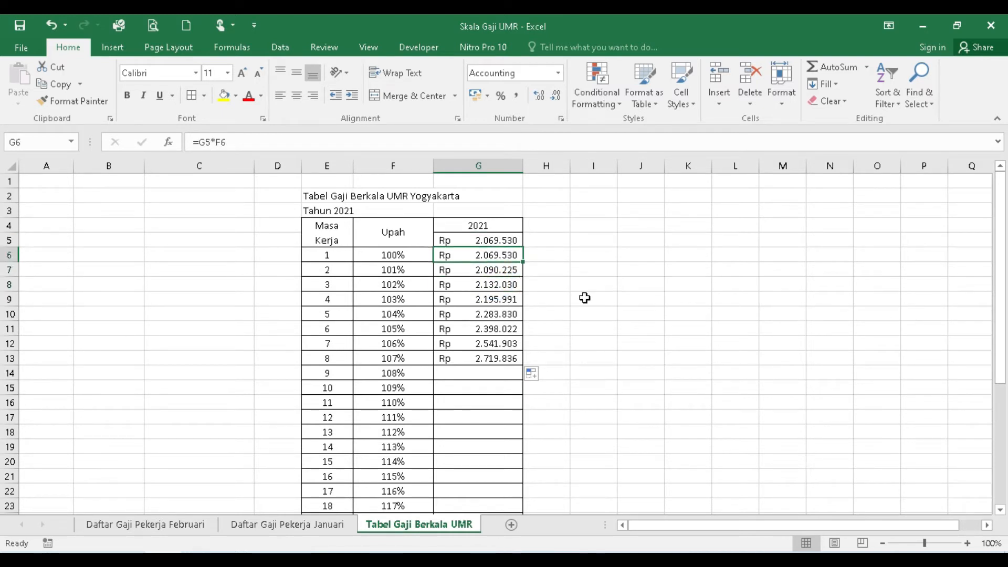
key("Down")
key("Down")
key("Down")
key("Down")
key("Down")
key("Down")
key("Down")
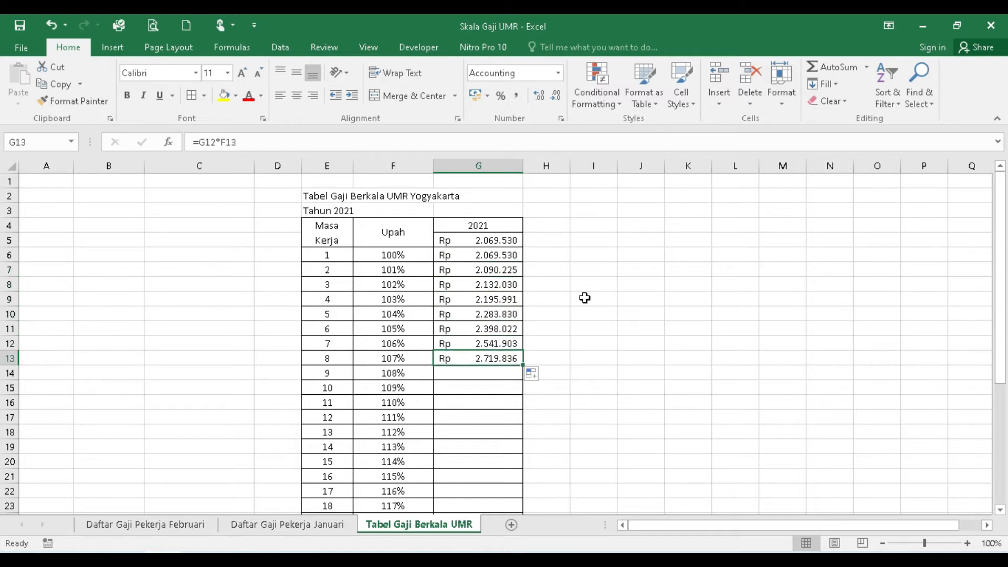
key("Up")
key("Up")
key("Up")
key("Up")
key("Up")
key("Up")
key("Up")
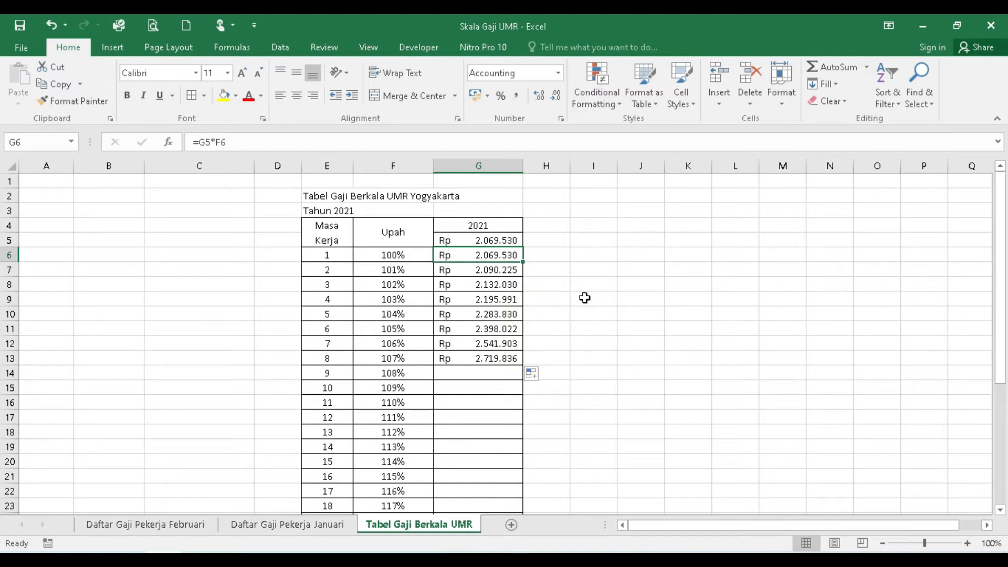
Compare the base wage in G5 with the formulas in G6 and G7 and the percentage in F6
key("Up")
key("Down")
left_click(502, 242)
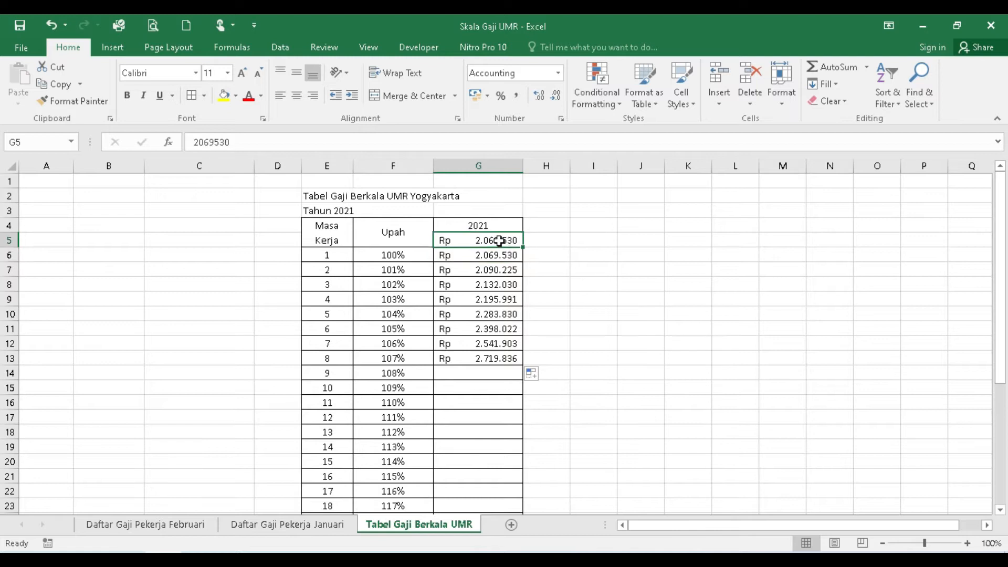
left_click(504, 269)
left_click(497, 242)
left_click(505, 255)
left_click(505, 240)
left_click(508, 256)
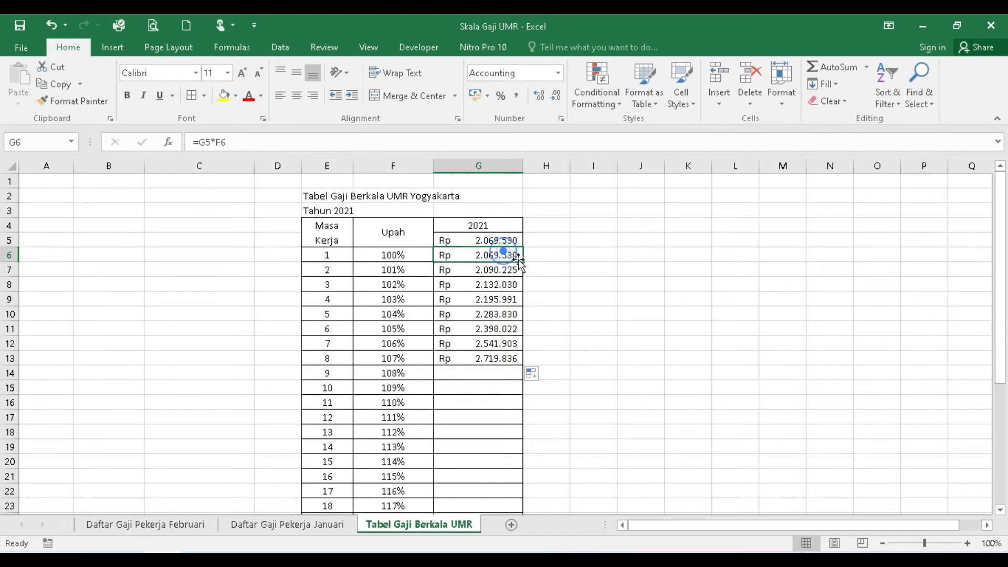
left_click(411, 253)
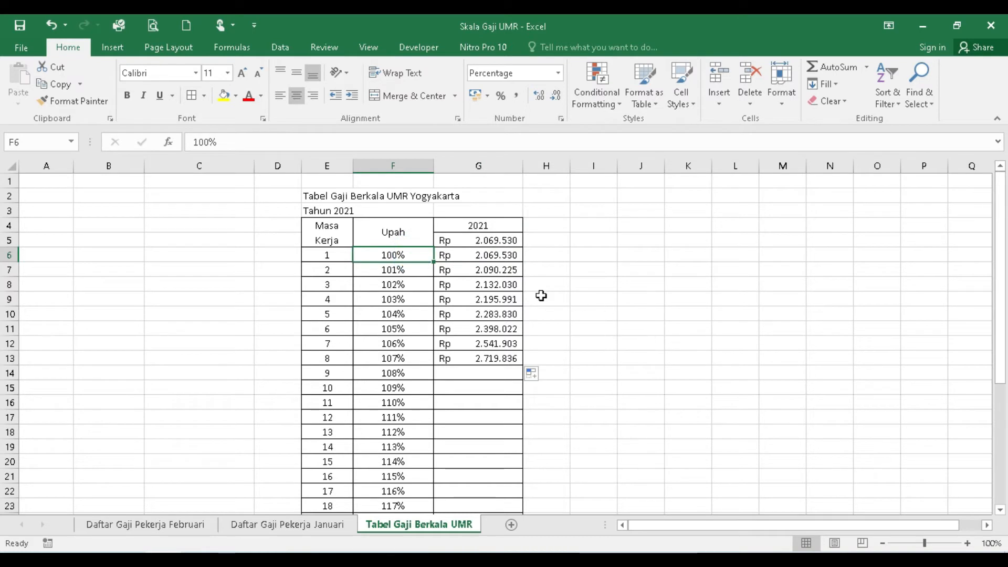
Copy the wage formula from G6 down to G19 and check the references in the first working years
left_click(505, 254)
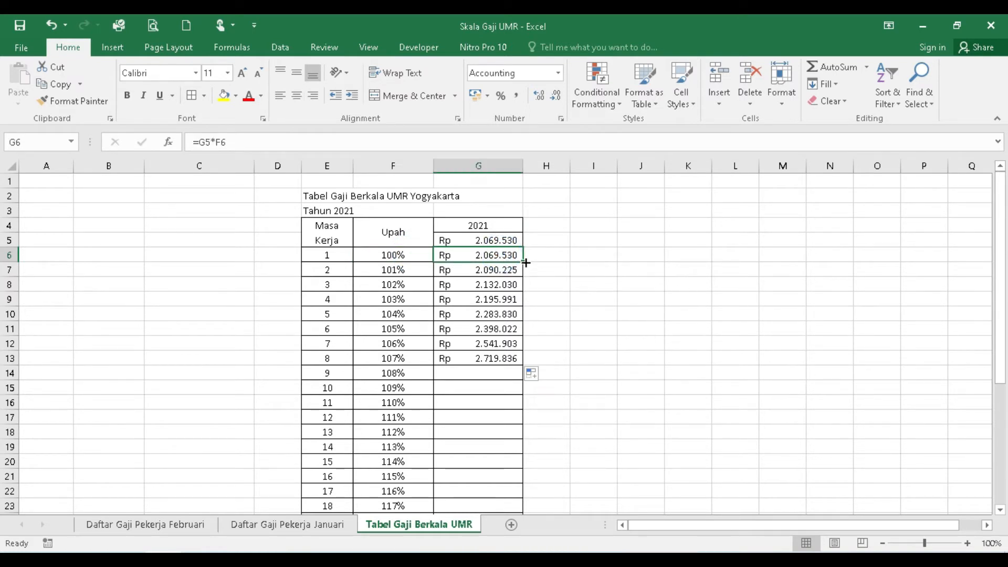
left_click_drag(525, 261, 523, 453)
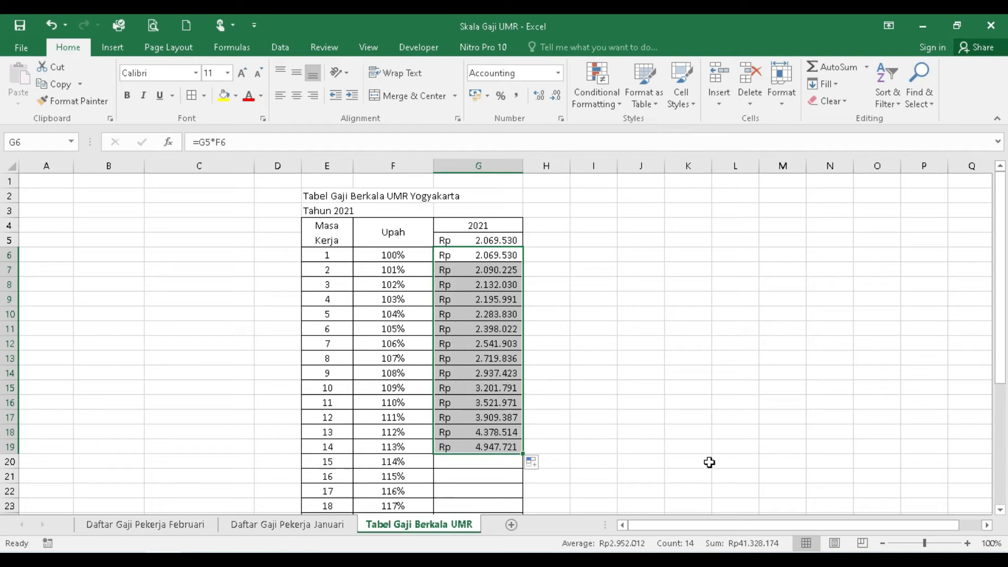
left_click(495, 268)
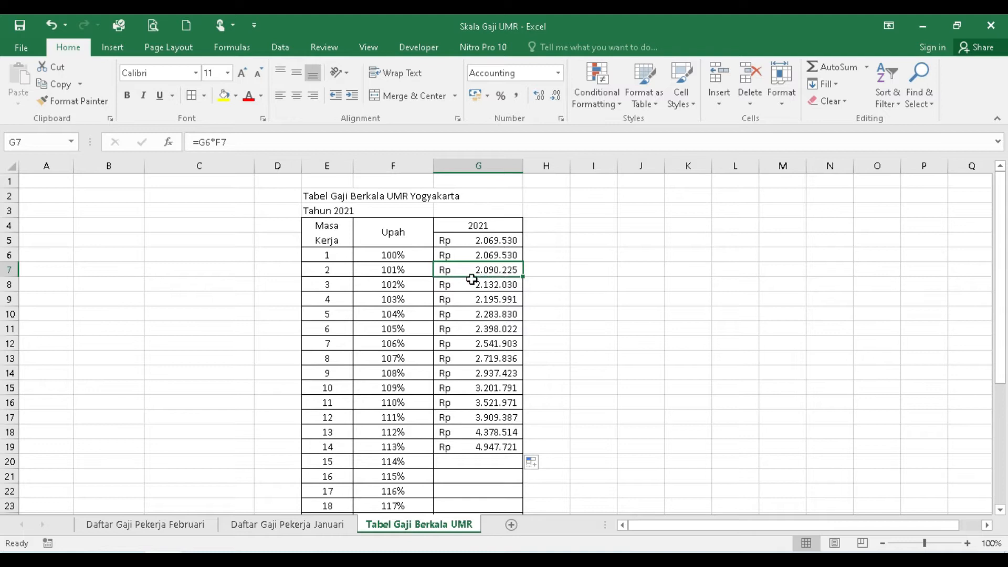
left_click(395, 270)
left_click(496, 280)
left_click(496, 269)
left_click(496, 253)
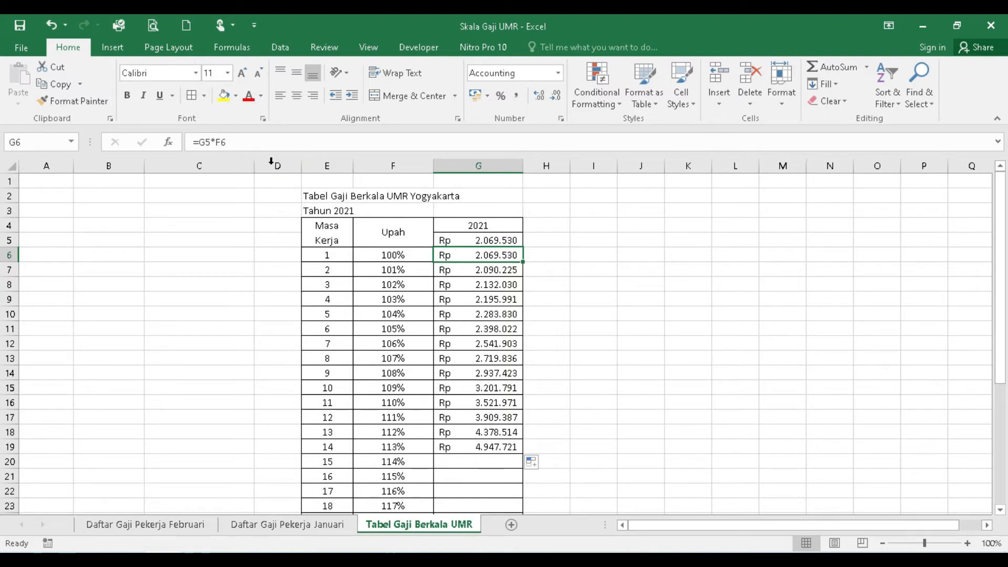
Make the base wage reference absolute in the G6 formula so it reads =$G$5*F6
left_click(199, 143)
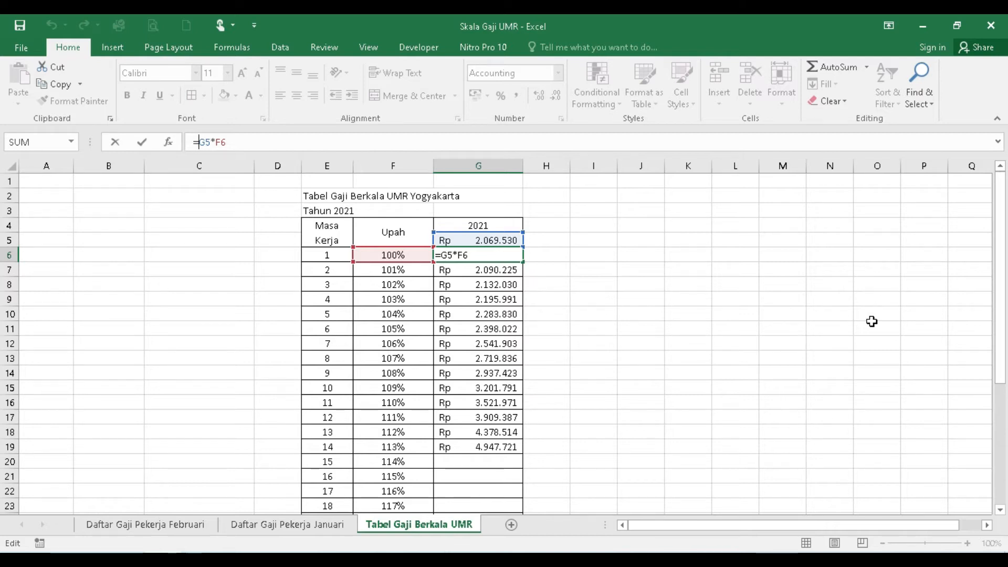
key("F4")
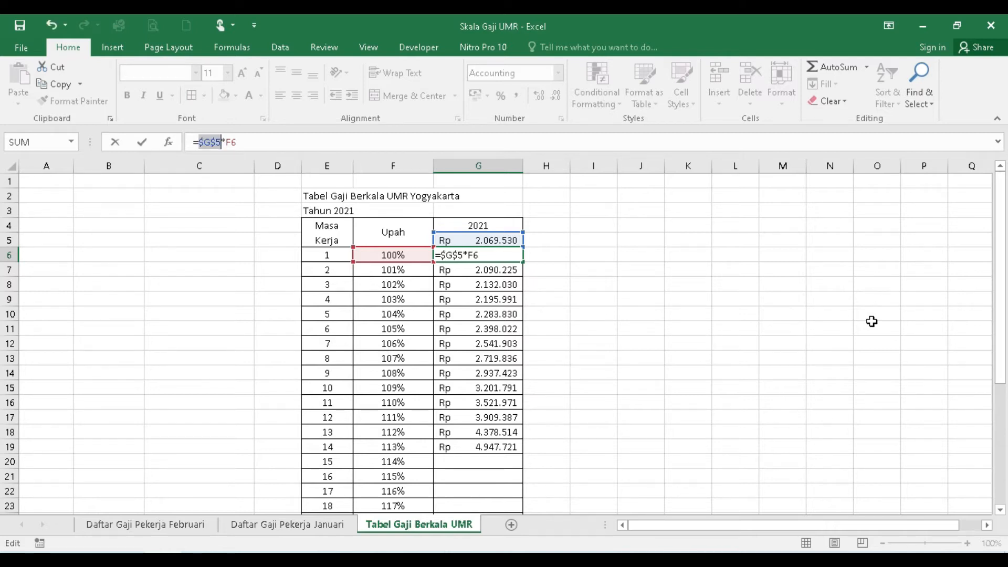
key("Return")
key("Up")
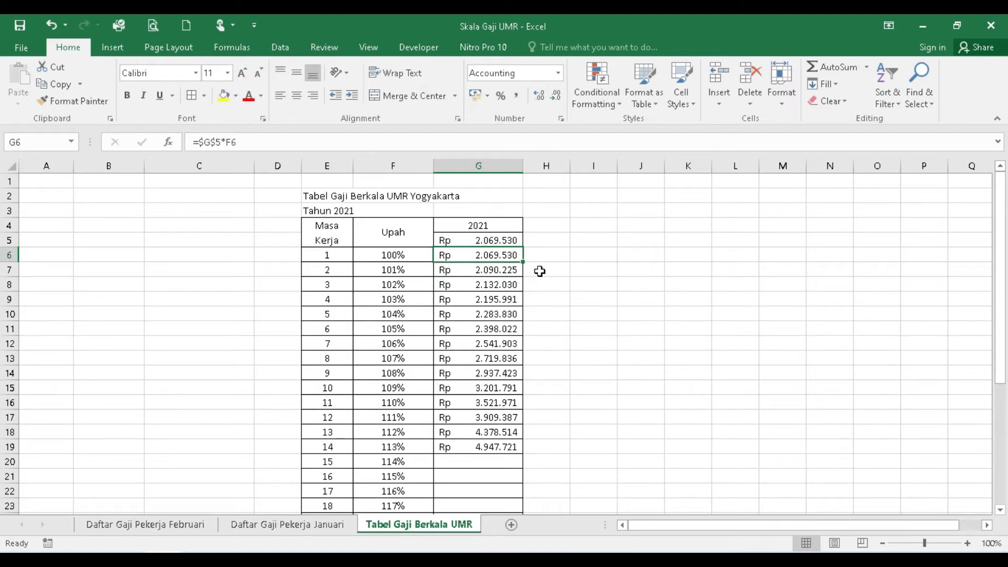
Copy the corrected wage formula from G6 down to G26, covering all 21 working years
left_click_drag(523, 261, 523, 318)
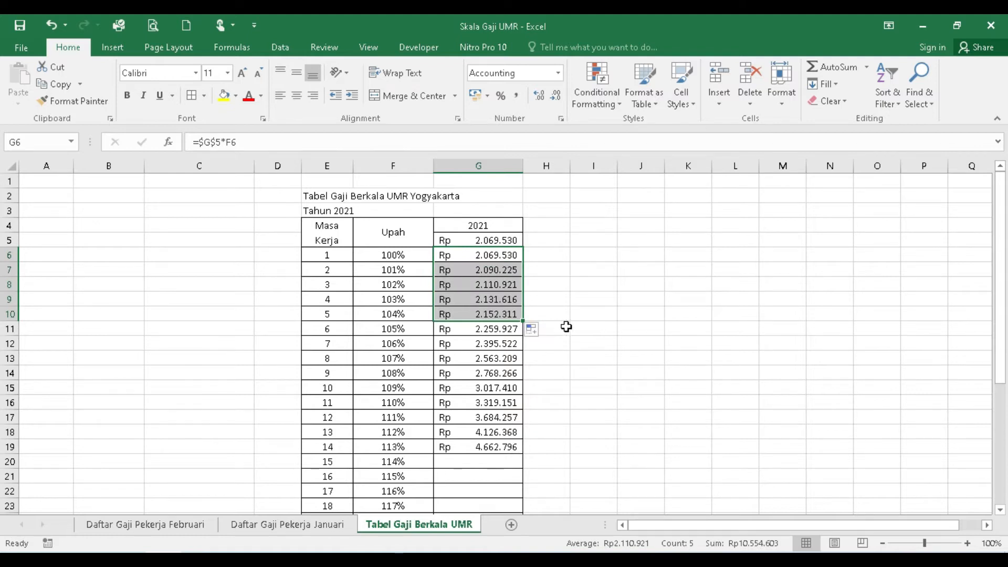
left_click_drag(523, 321, 513, 496)
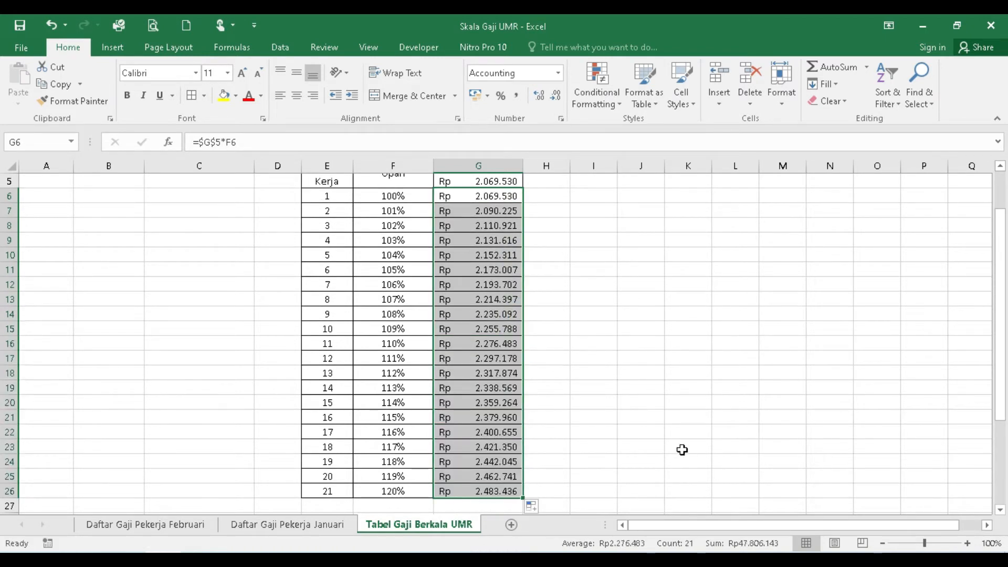
left_click(479, 419)
scroll(581, 367, "up", 2)
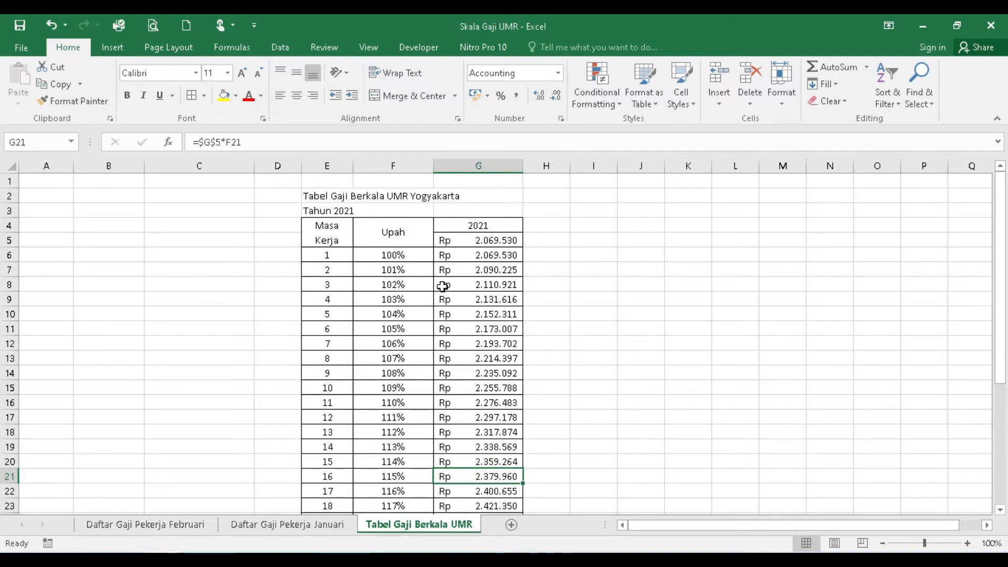
Examine the wage formulas in G6, G15 and G25 and review the percentages and wages across the whole table
left_click(492, 256)
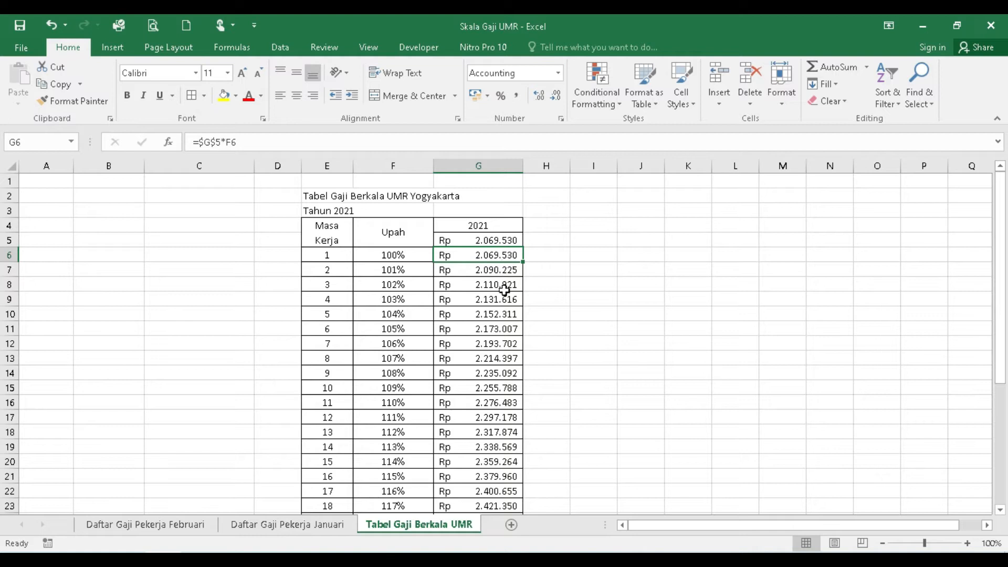
scroll(504, 290, "down", 4)
left_click(497, 213)
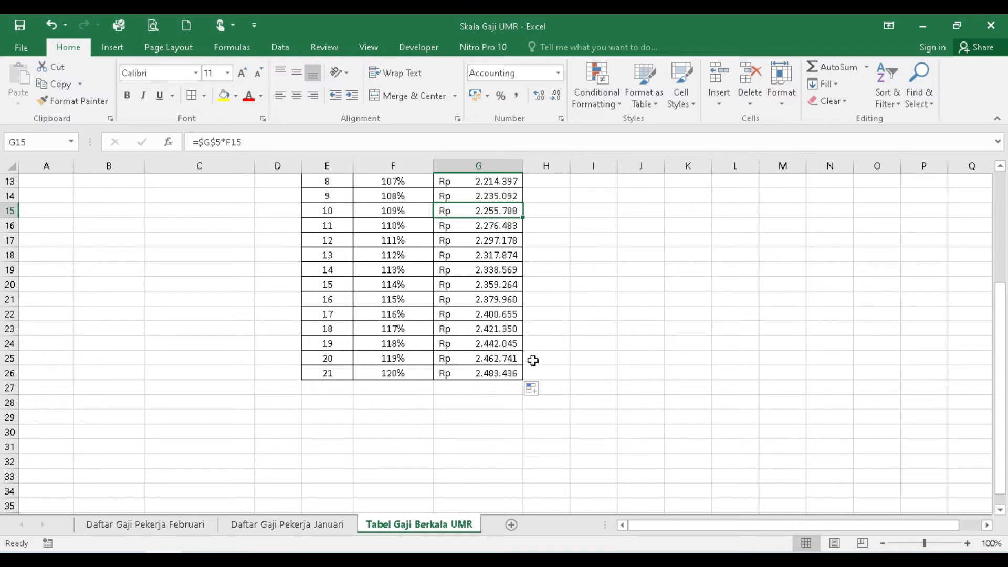
left_click(495, 359)
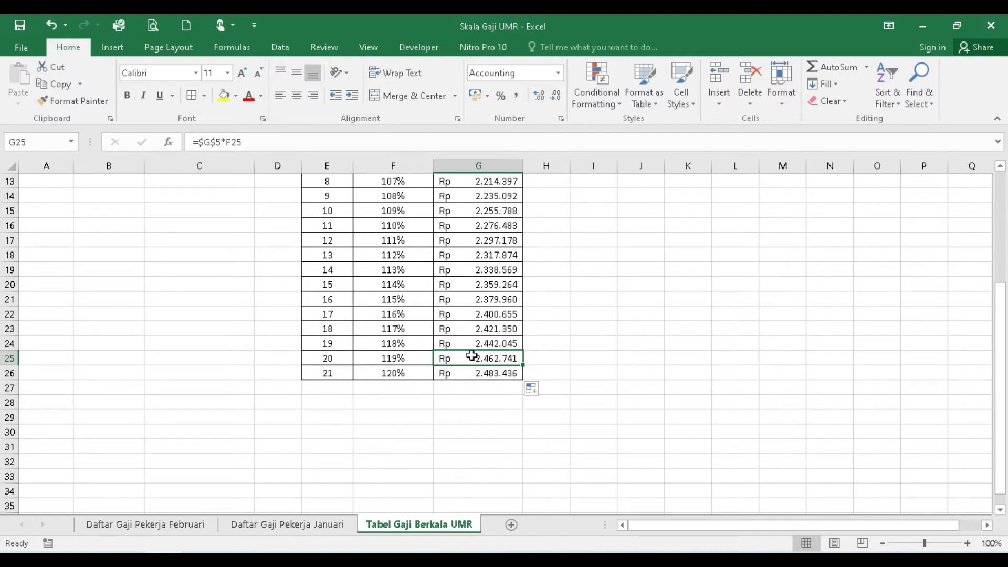
scroll(487, 357, "up", 4)
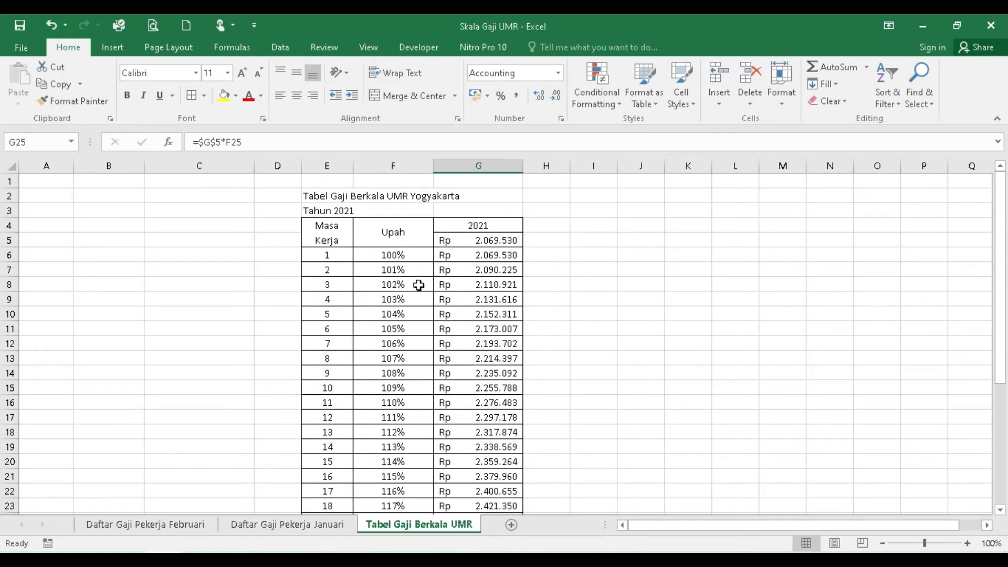
scroll(399, 286, "down", 2)
scroll(389, 278, "up", 2)
scroll(396, 352, "down", 3)
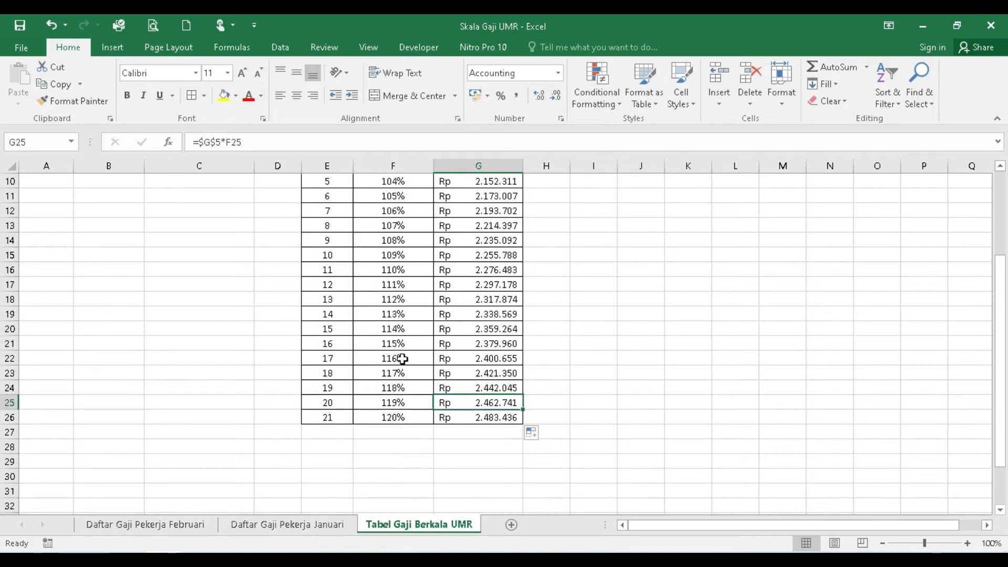
scroll(399, 359, "up", 3)
scroll(395, 308, "down", 4)
scroll(402, 308, "up", 4)
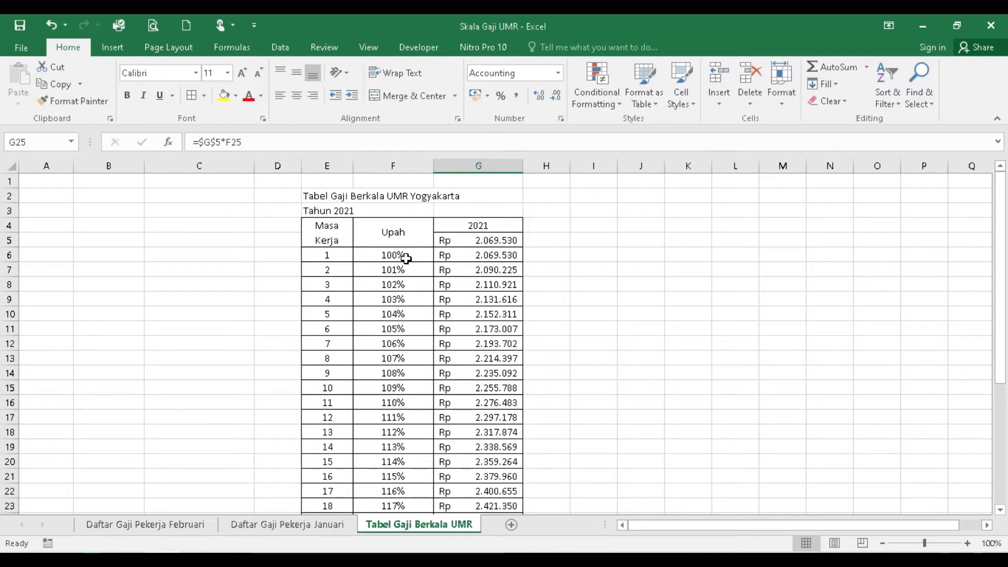
Clear F6:J30 on the Daftar Gaji Pekerja Januari sheet, from Gaji Pokok through Gaji Diterima, for Karyawan 2 to 26
left_click(319, 525)
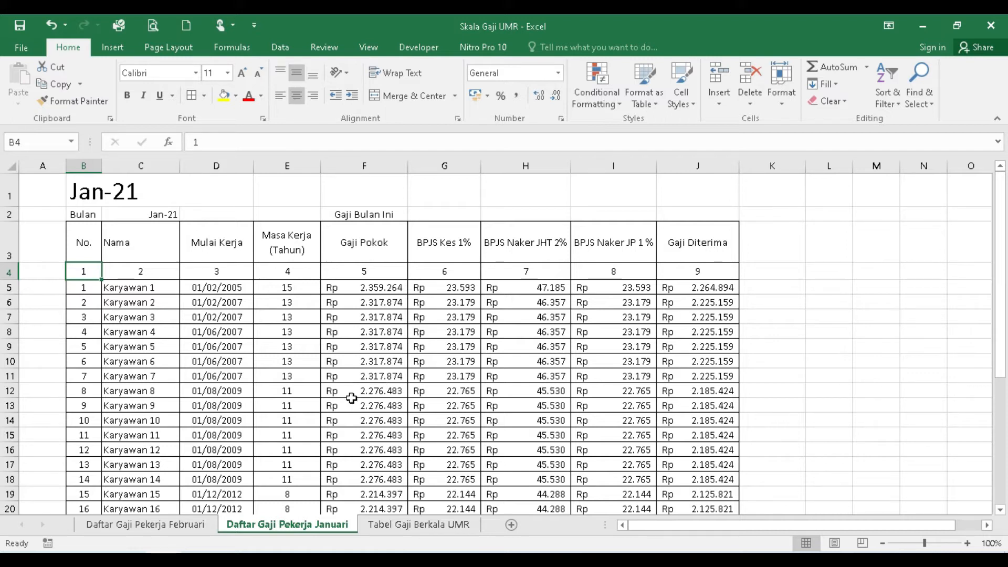
left_click(382, 304)
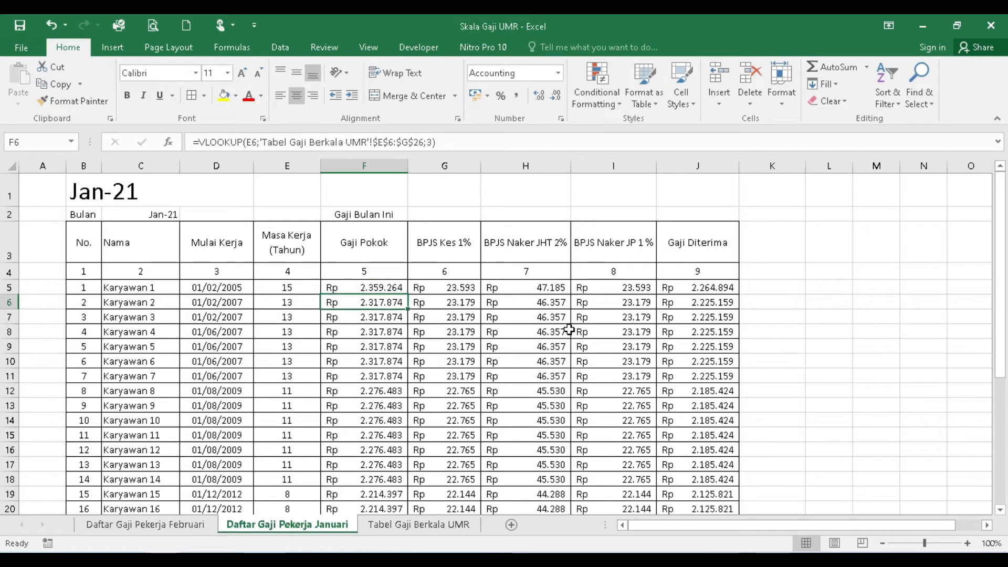
key("shift+Right")
key("shift+Right")
key("shift+Right")
key("shift+Right")
key("shift+Down")
key("shift+Down")
key("shift+Down")
key("shift+Down")
key("shift+Down")
key("shift+Down")
key("shift+Down")
key("shift+Down")
key("shift+Down")
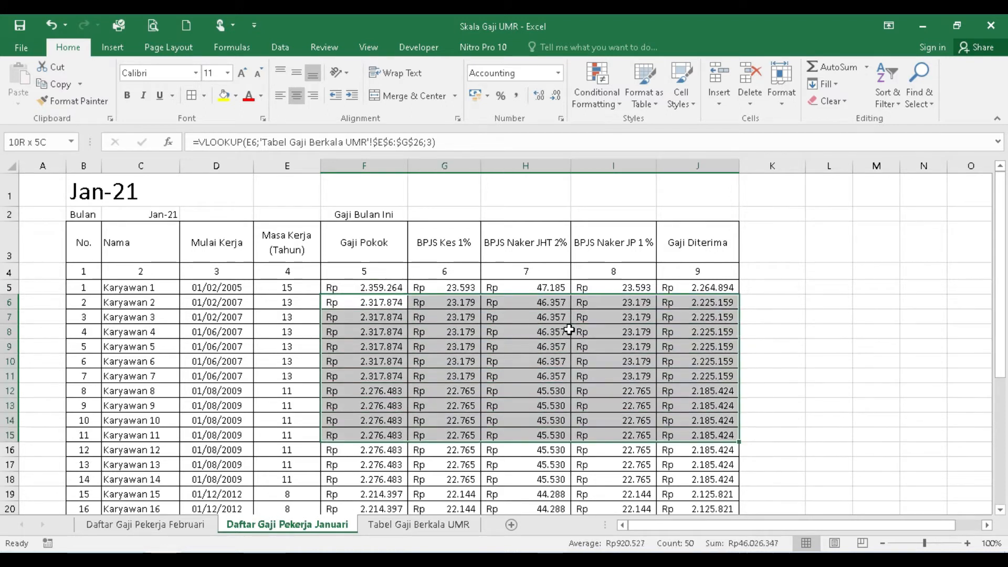
key("shift+Down")
key("shift+Down")
key("shift+Down")
key("shift+Down")
key("shift+Down")
key("shift+Down")
key("shift+Down")
key("shift+Down")
key("shift+Down")
key("shift+Down")
key("shift+Down")
key("shift+Down")
key("shift+Down")
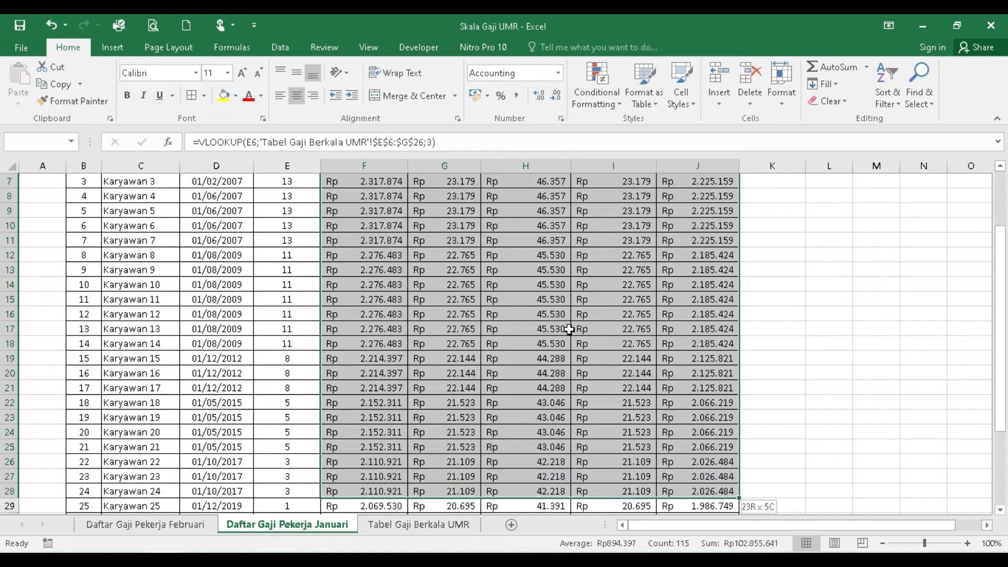
key("shift+Down")
key("shift+Down")
key("shift+Down")
key("shift+Up")
key("shift+Up")
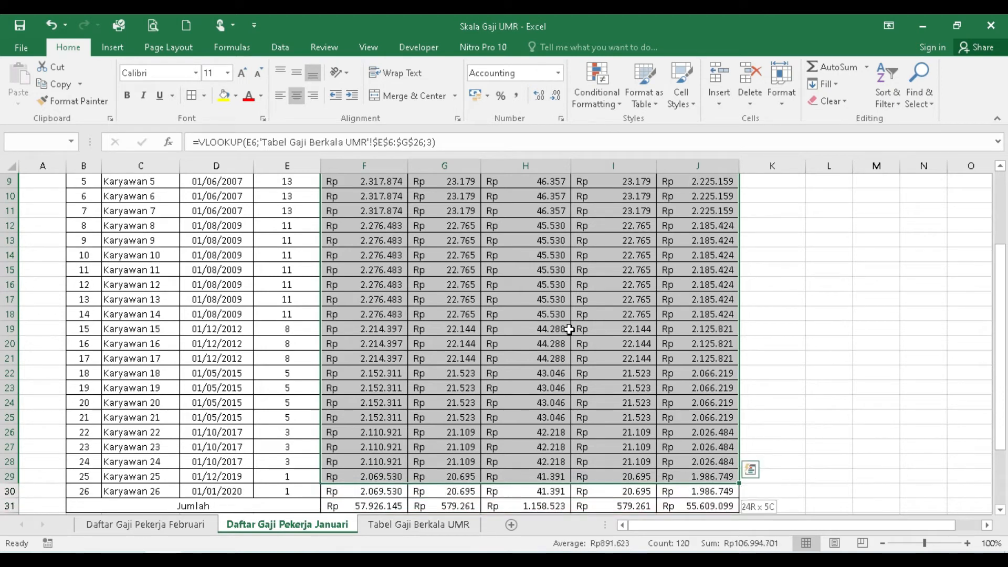
key("shift+Down")
scroll(569, 329, "up", 3)
key("Delete")
key("Up")
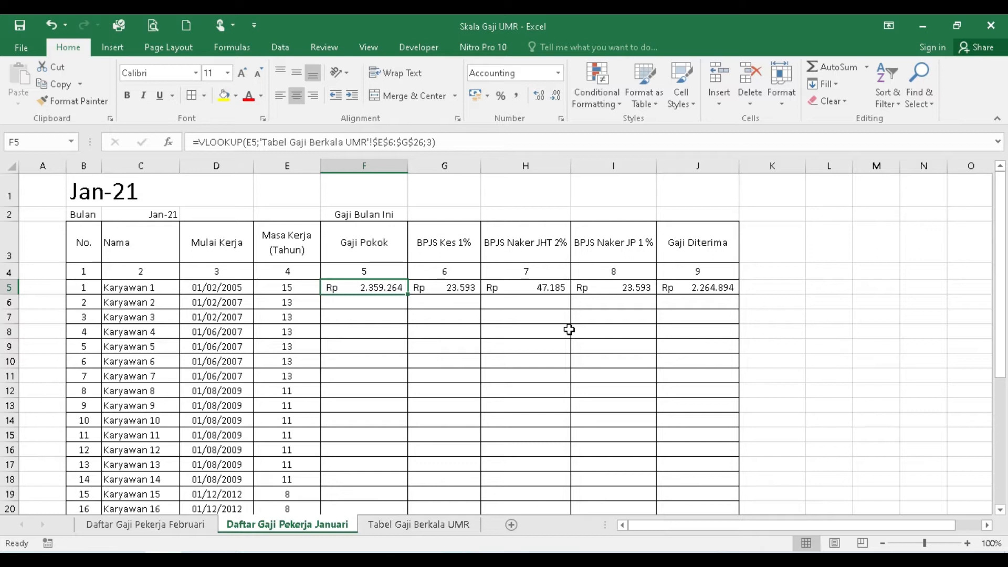
Compare Karyawan 1's working-years formula in E5 with the Tabel Gaji Berkala UMR sheet and the base salary lookup in F5
left_click(287, 289)
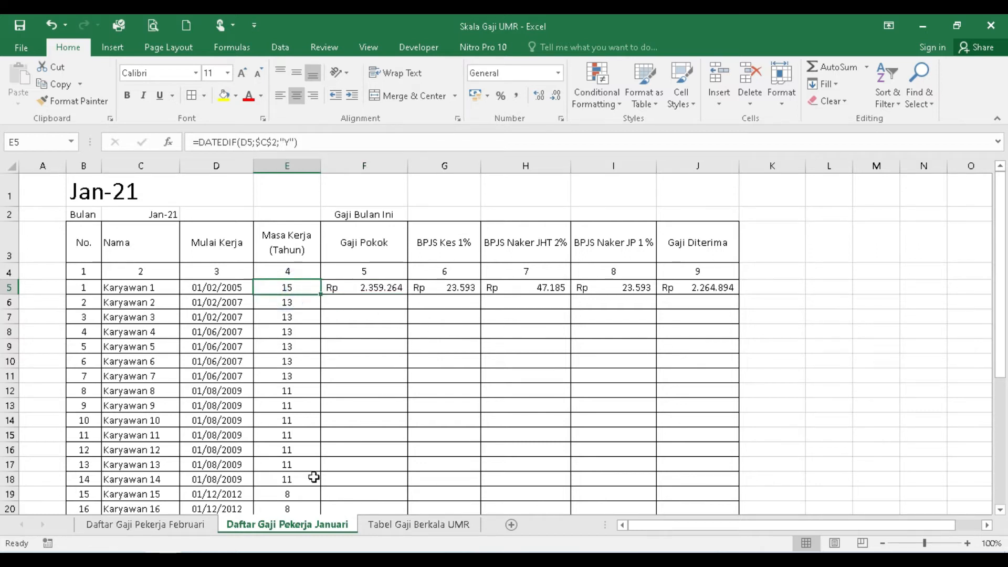
left_click(393, 524)
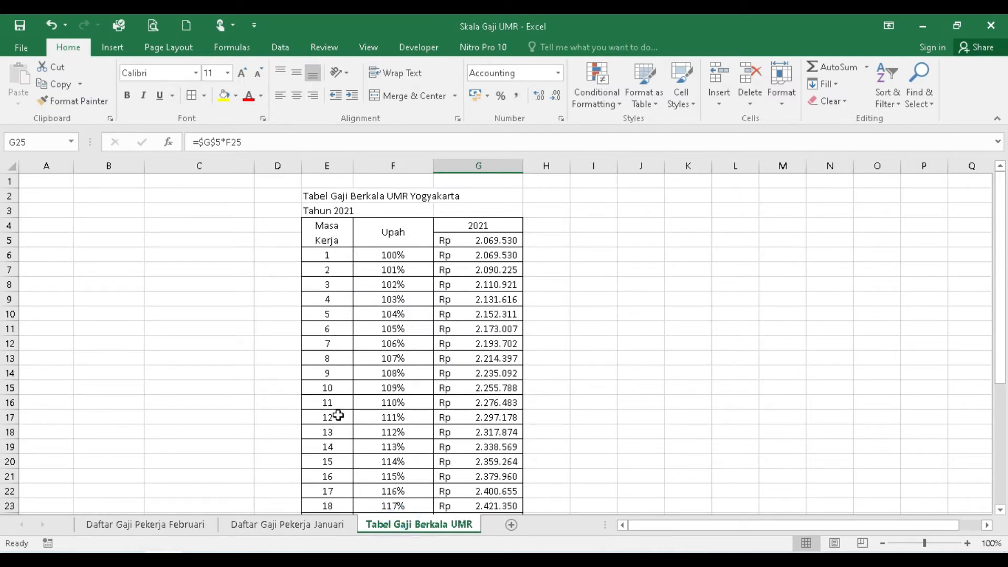
scroll(334, 420, "down", 1)
scroll(331, 389, "up", 1)
left_click(334, 525)
left_click(372, 291)
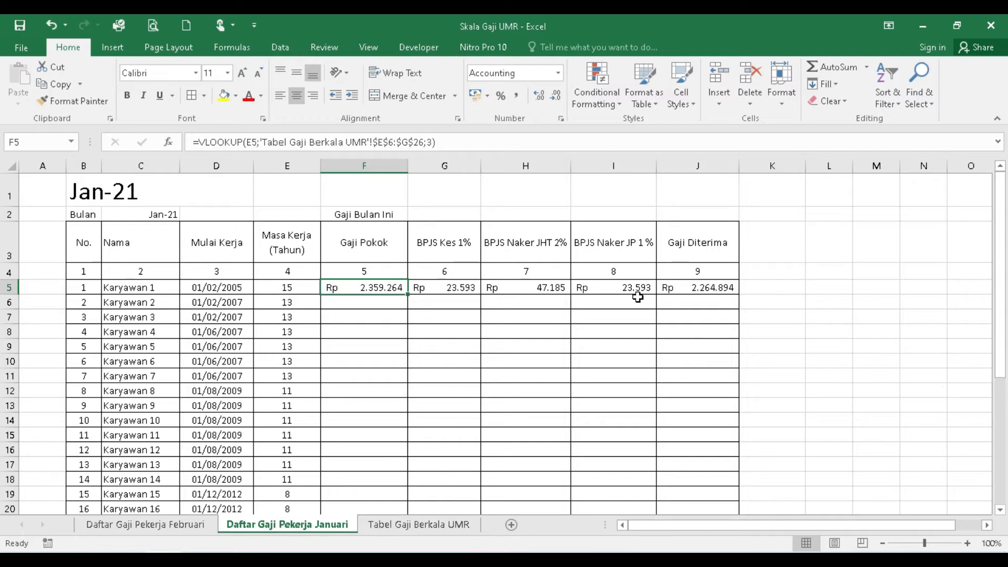
Review the January employee list from Karyawan 1 down to the Jumlah row
key("Left")
key("Left")
key("Left")
key("Down")
key("Down")
key("Down")
key("Down")
key("Down")
key("Down")
key("Down")
key("Down")
key("Down")
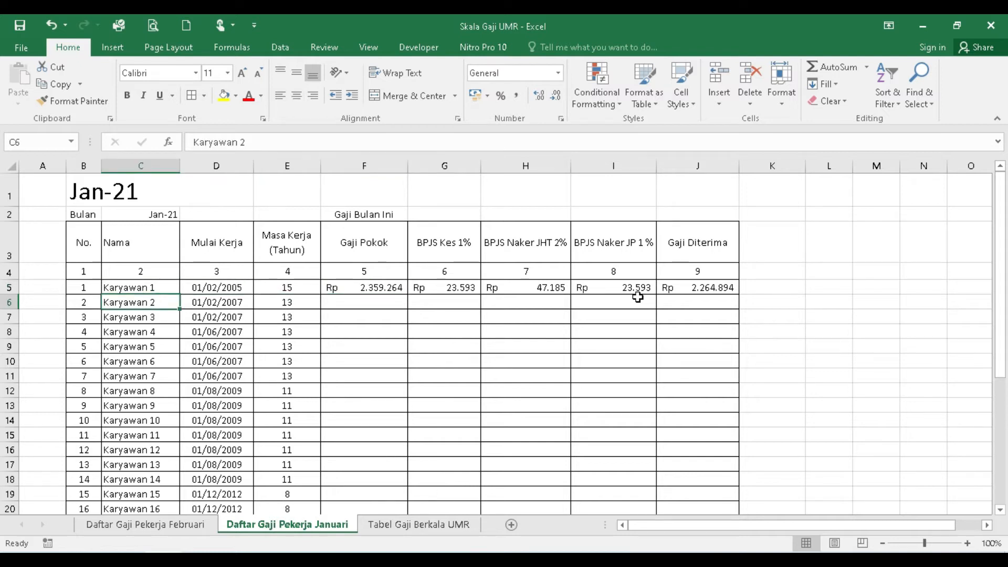
key("Down")
key("Down")
key("Down")
key("Down")
key("Down")
key("Down")
key("Down")
key("Down")
key("Down")
key("Down")
key("Down")
key("Down")
key("Down")
key("Down")
key("Down")
key("Down")
key("Down")
key("Down")
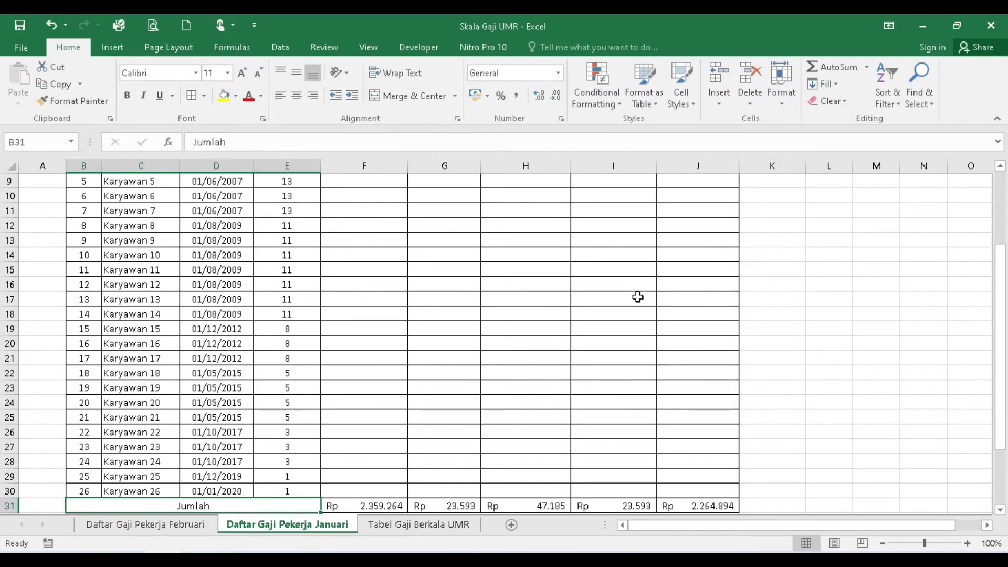
key("Up")
key("Up")
key("Up")
key("Right")
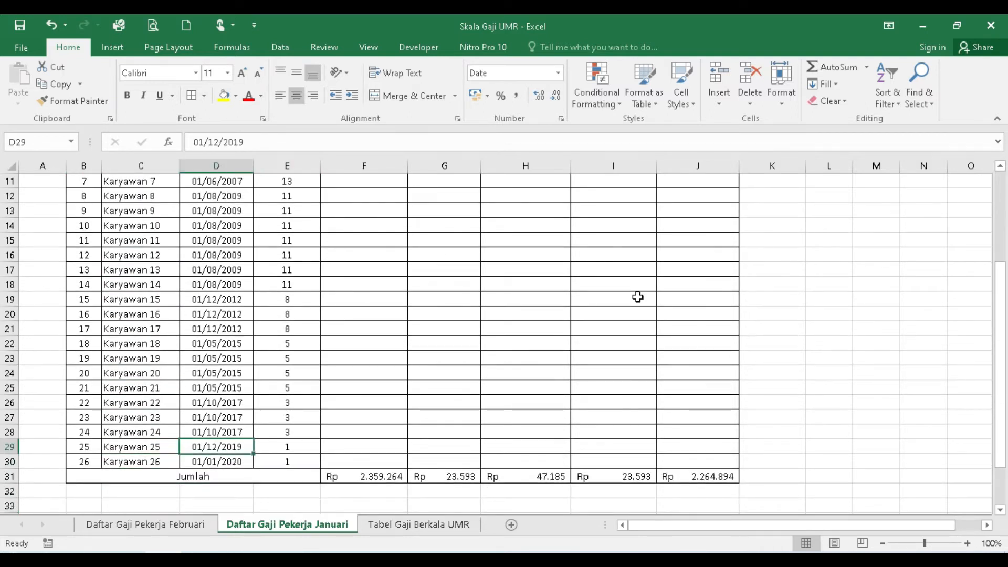
Examine Karyawan 1's start date in D5 against the month heading in B1
key("ctrl+Up")
key("Down")
key("Down")
key("Down")
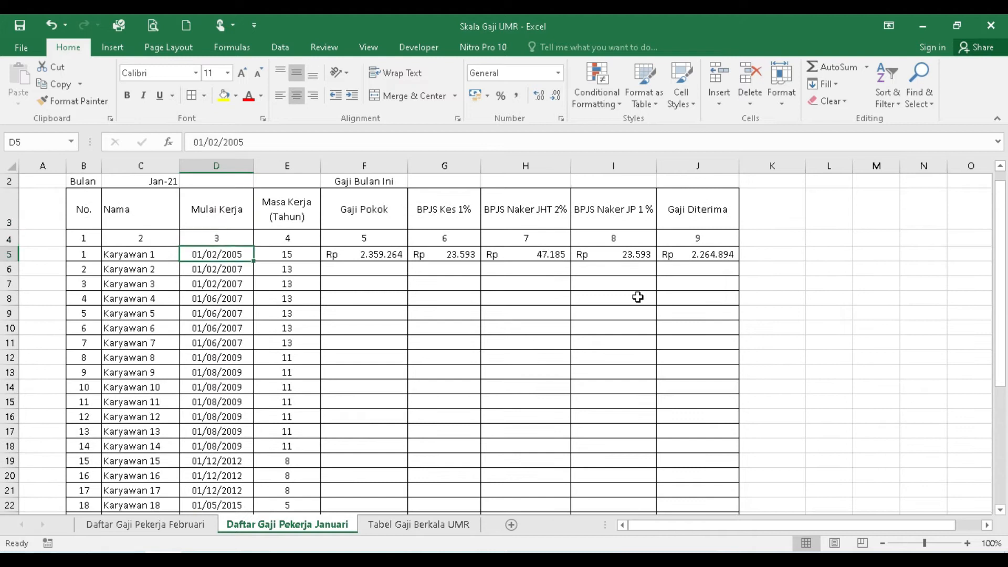
key("Up")
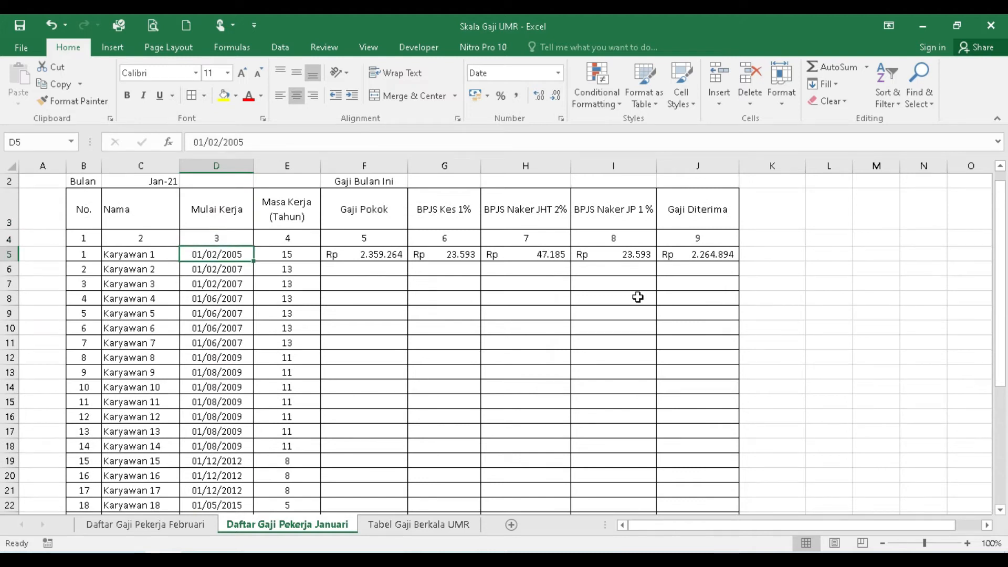
key("Up")
key("Up")
key("Up")
key("Up")
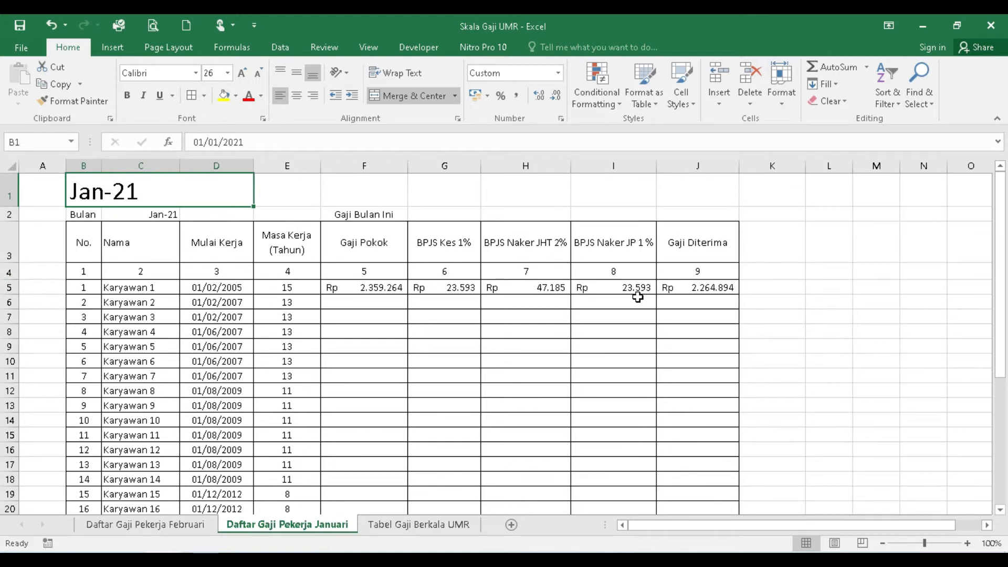
key("Down")
key("Down")
key("Down")
key("Down")
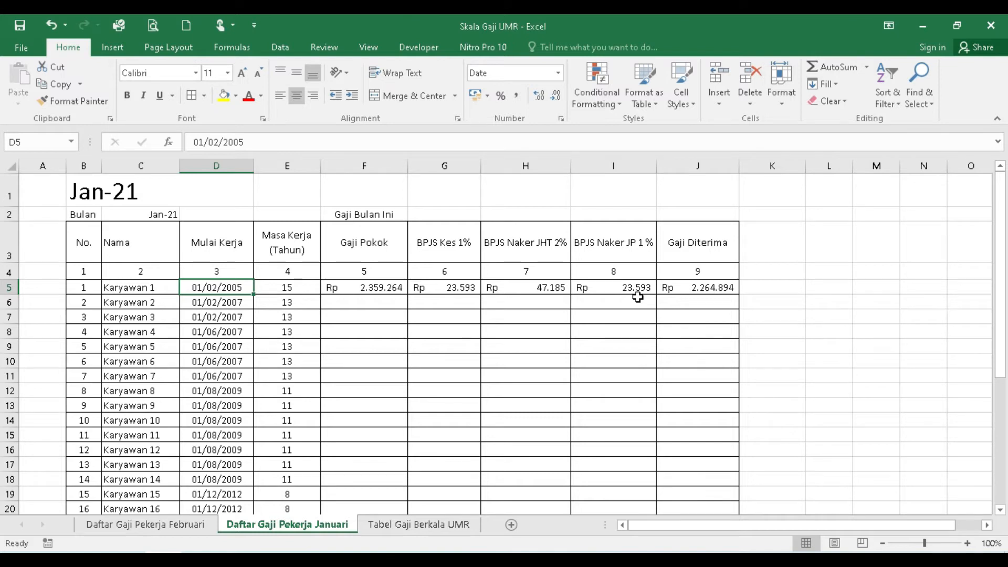
Review the Gaji Pokok, BPJS Kes 1%, BPJS Naker JHT 2%, BPJS Naker JP 1% and Gaji Diterima columns of the January sheet
key("Right")
key("Right")
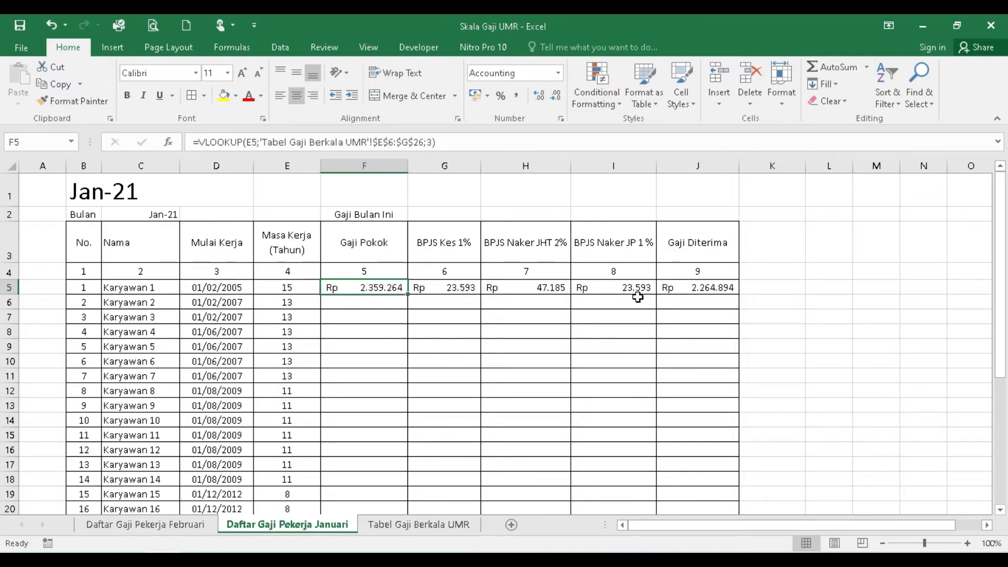
key("Up")
key("Up")
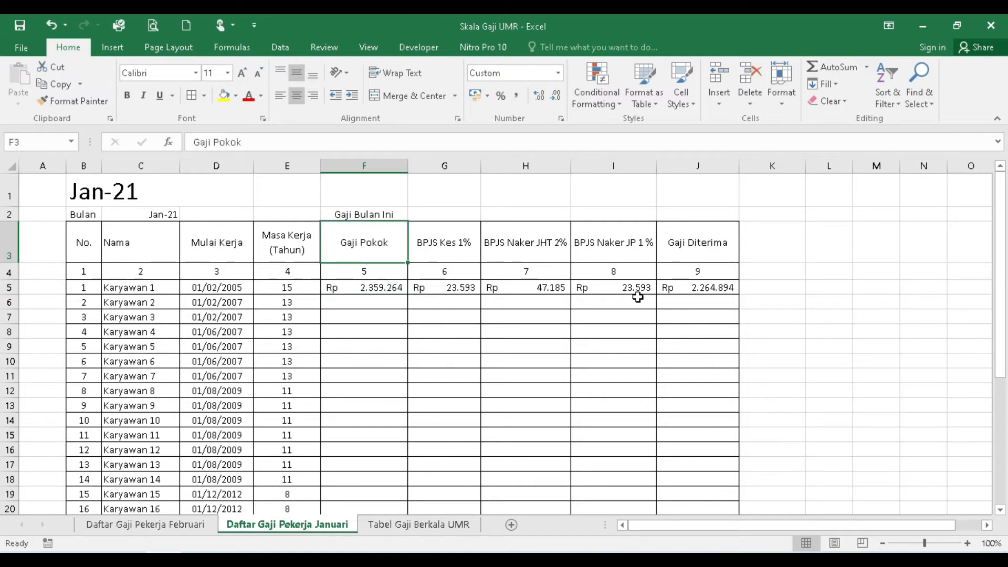
key("Right")
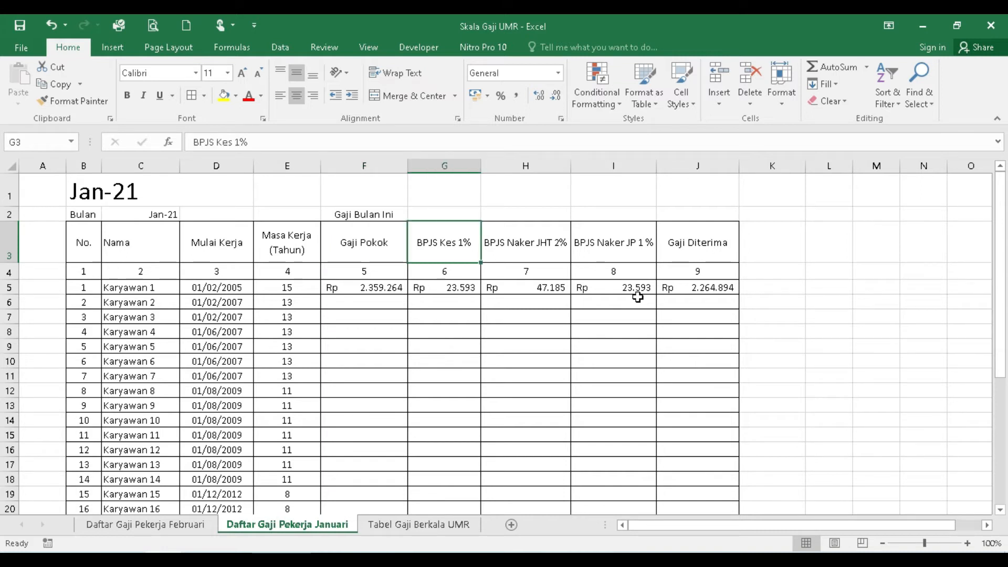
key("Right")
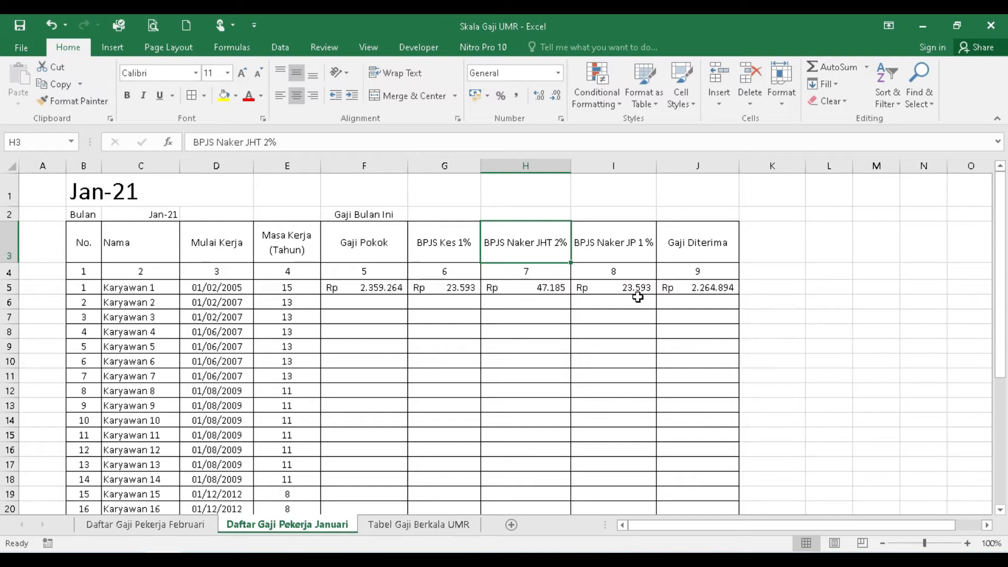
key("Right")
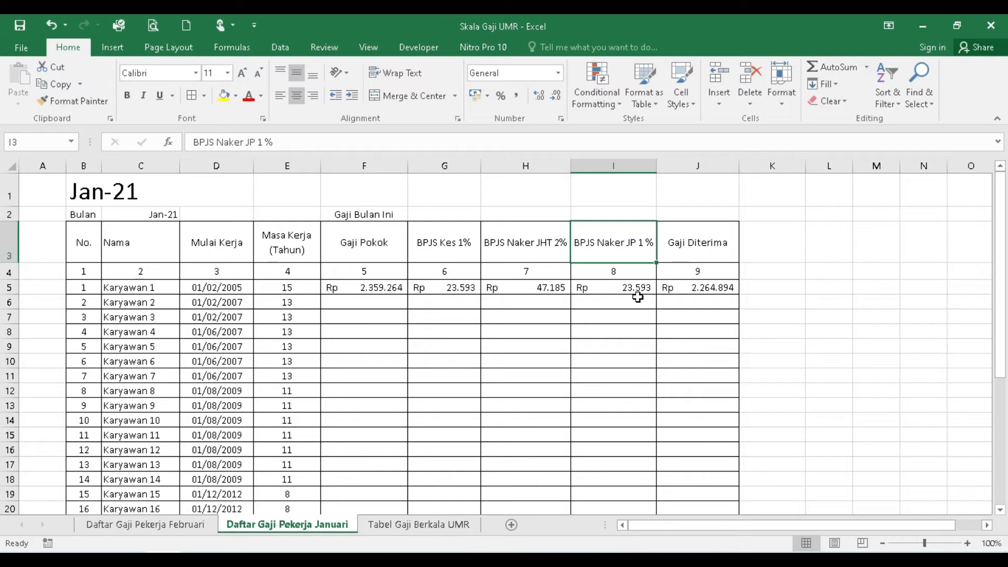
key("Left")
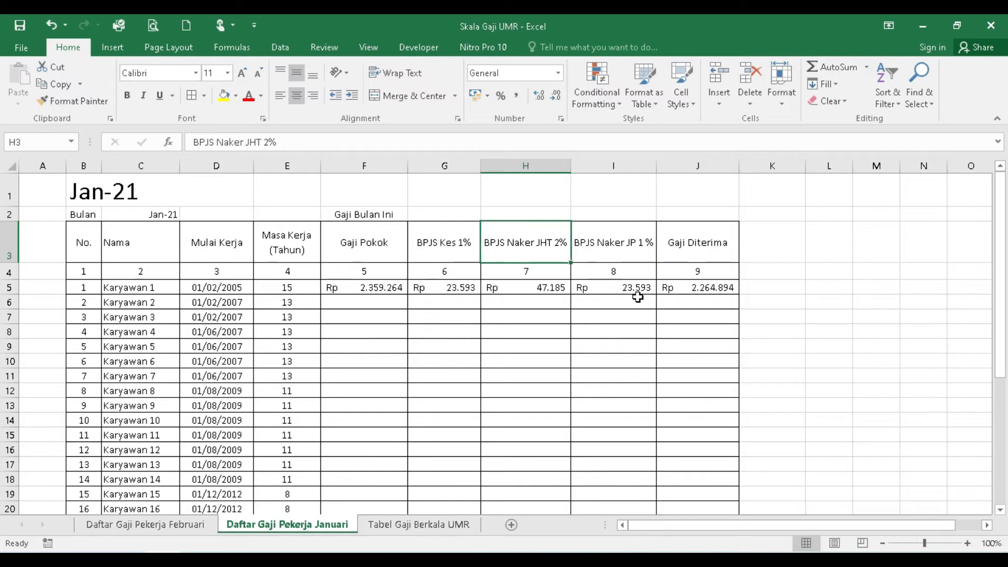
key("Left")
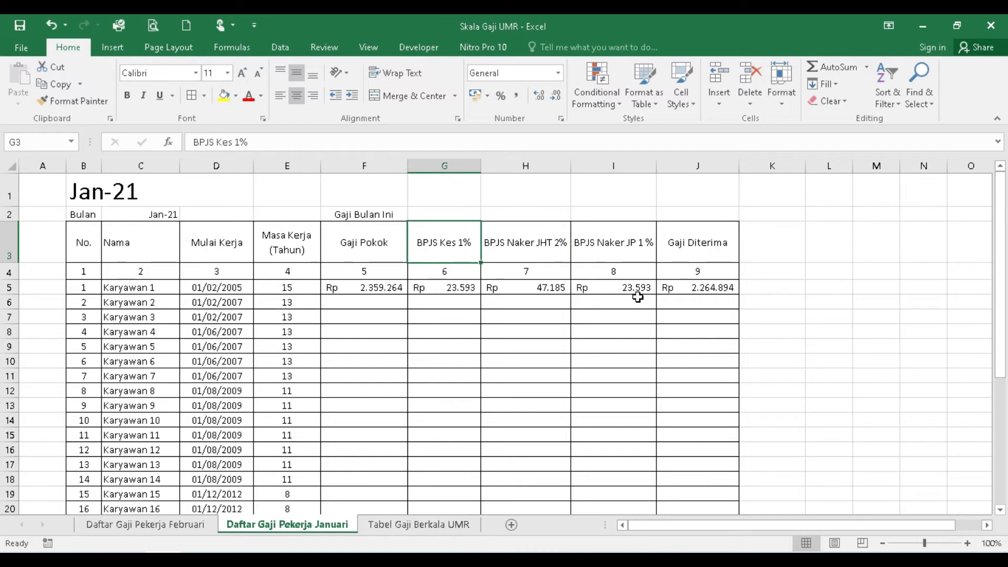
key("Right")
key("Right")
key("Right")
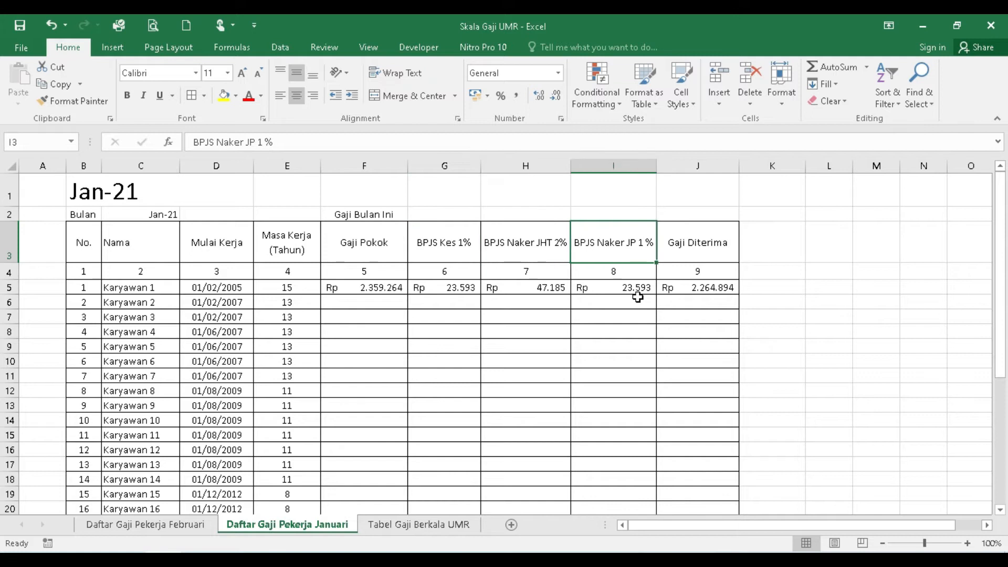
key("Left")
key("Left")
key("Left")
key("Left")
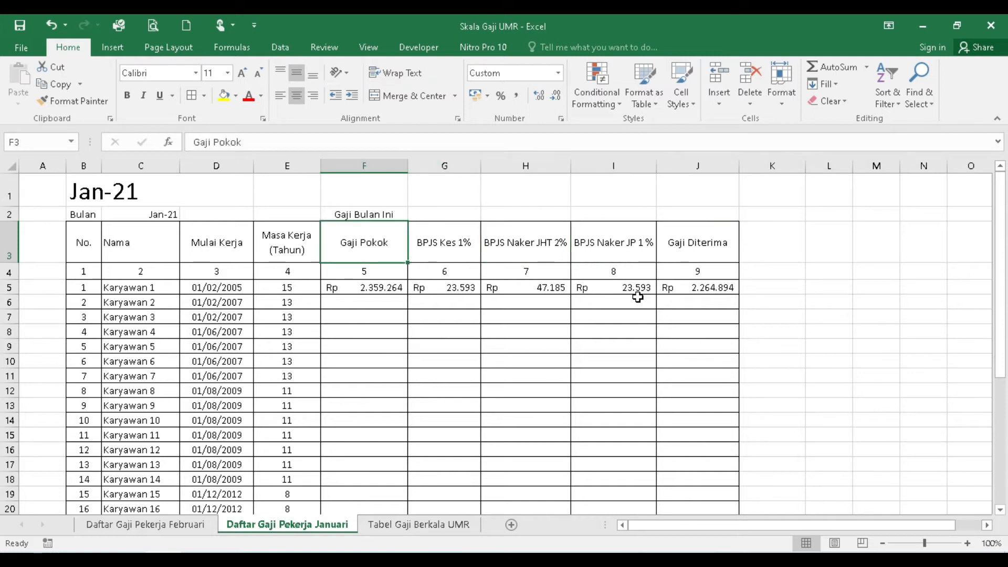
key("Right")
key("Right")
key("Right")
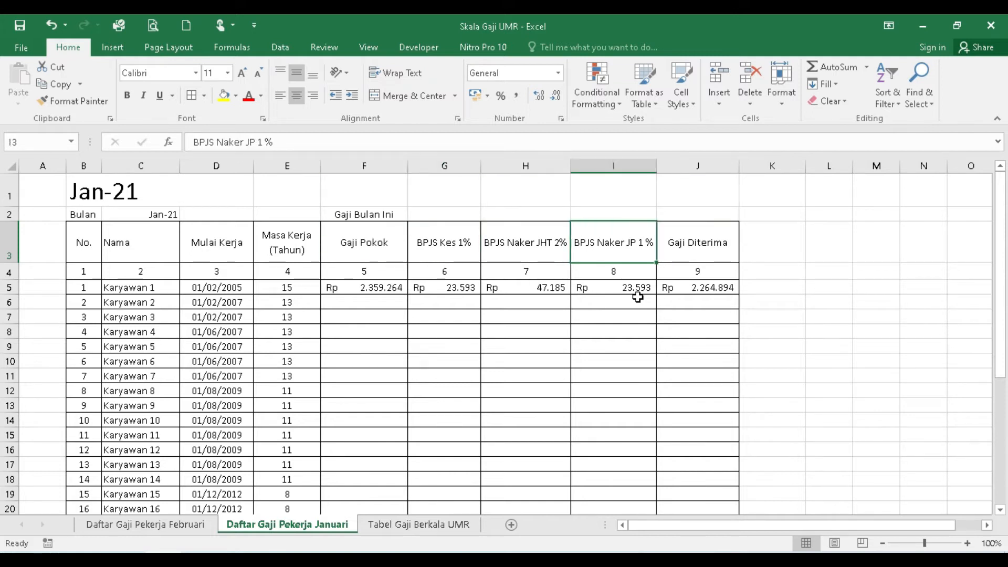
key("Right")
key("Down")
key("Down")
key("Down")
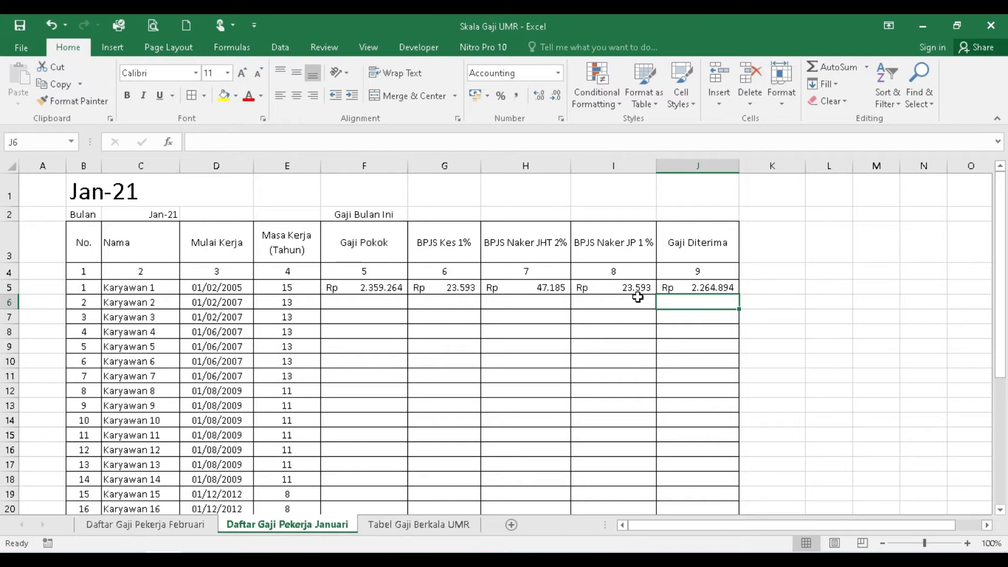
Examine Karyawan 1's formulas for net pay, base salary and working years in row 5, along with the start date in D5
key("Up")
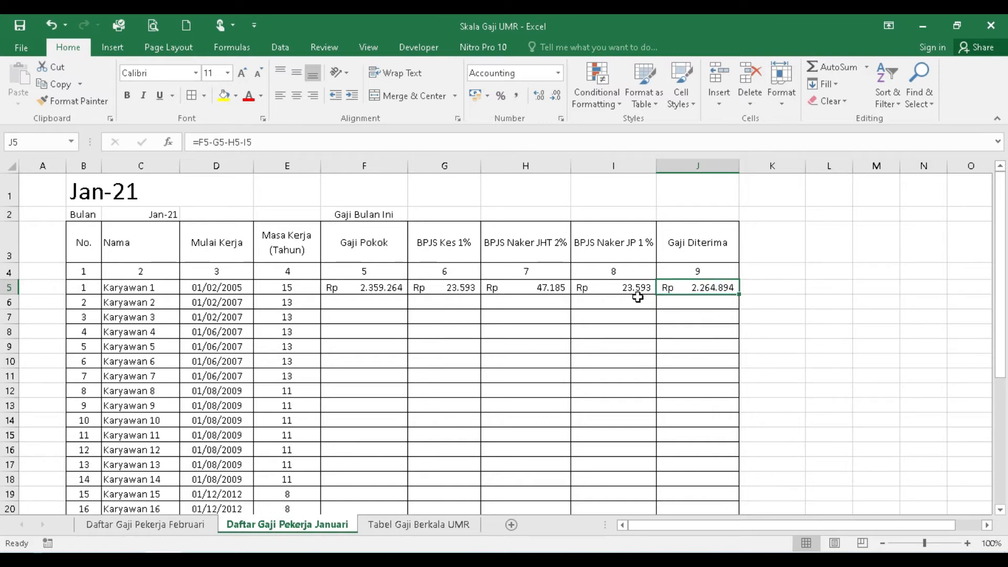
key("Left")
key("Left")
key("Left")
key("Left")
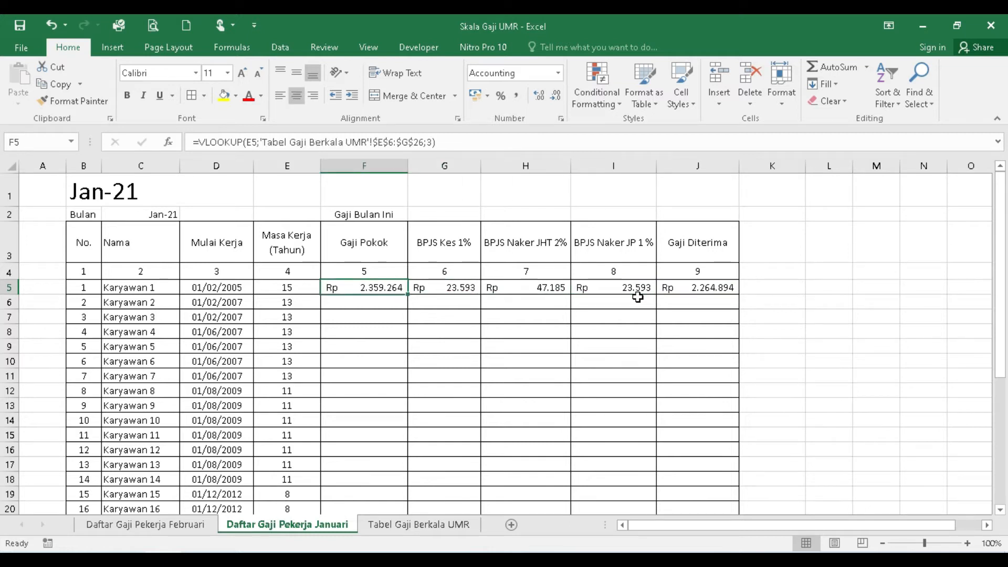
key("Left")
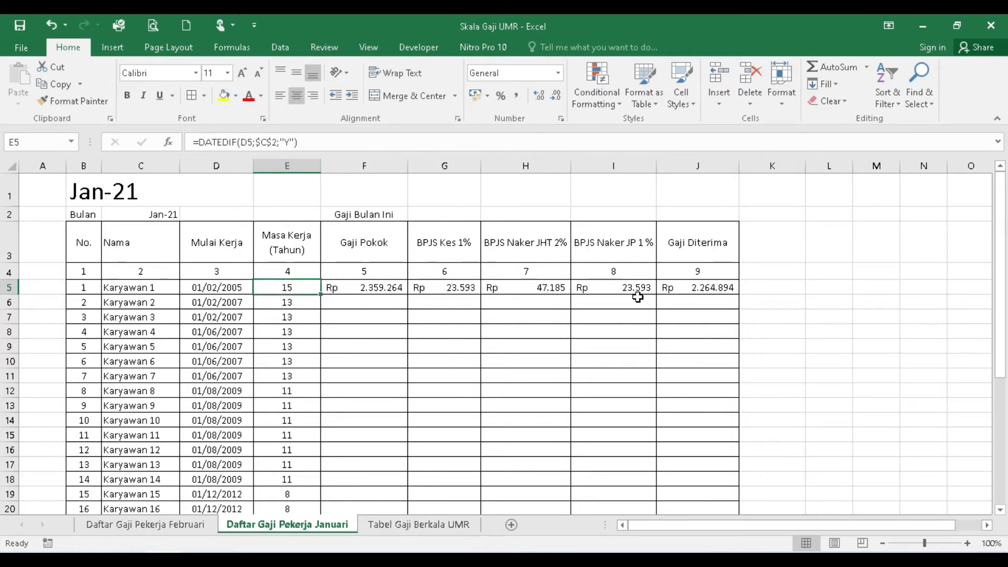
key("Down")
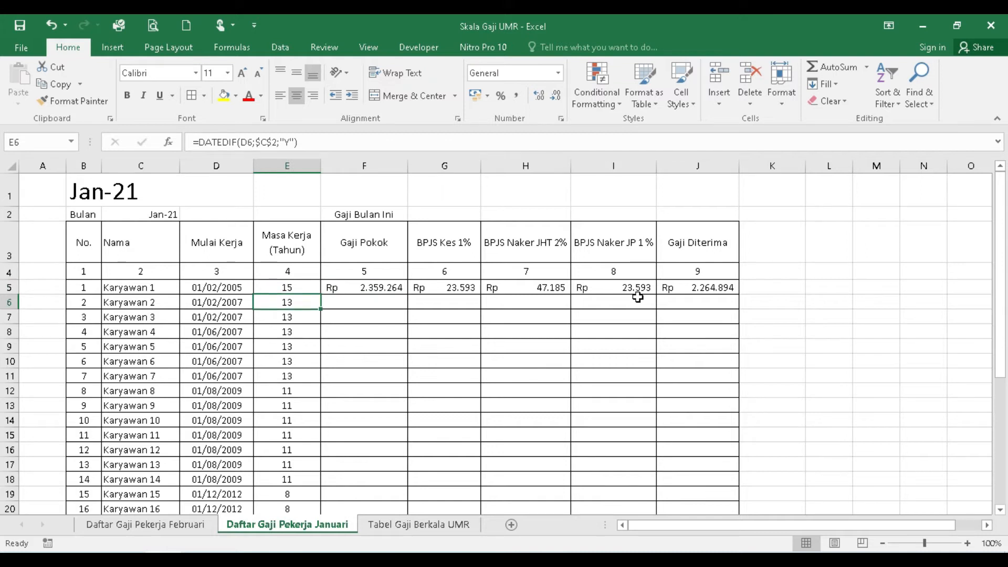
key("Up")
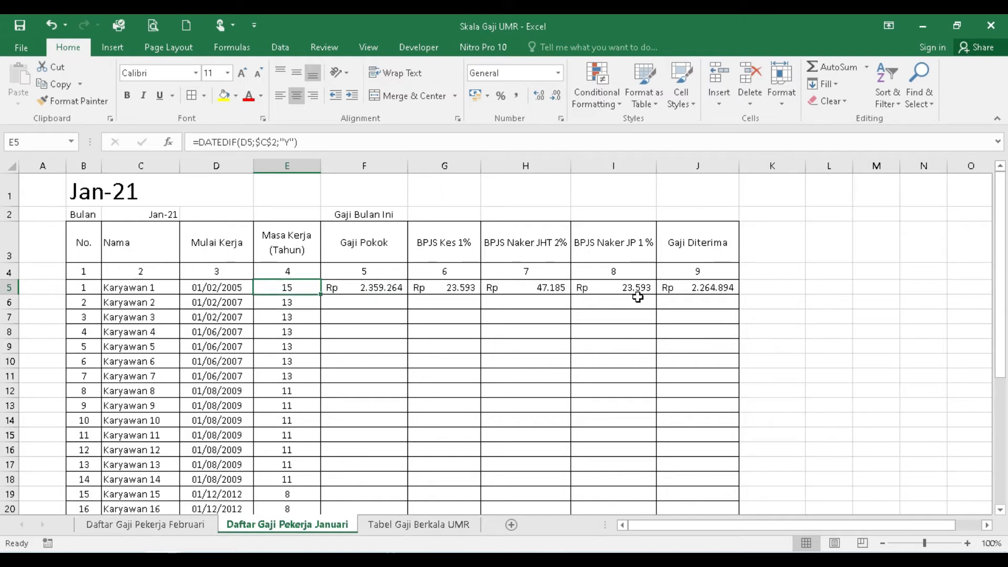
key("Left")
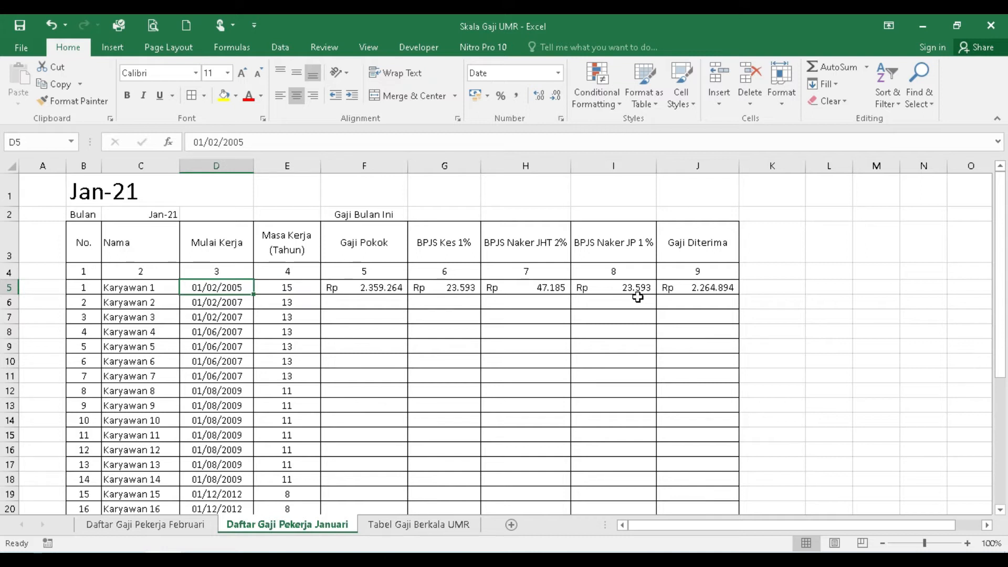
key("Right")
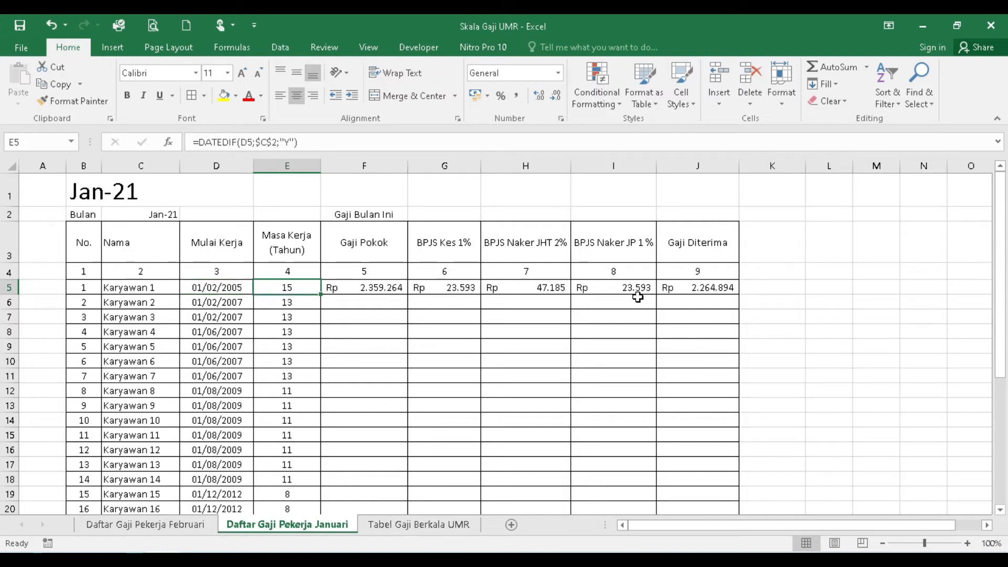
key("Left")
key("Right")
key("Down")
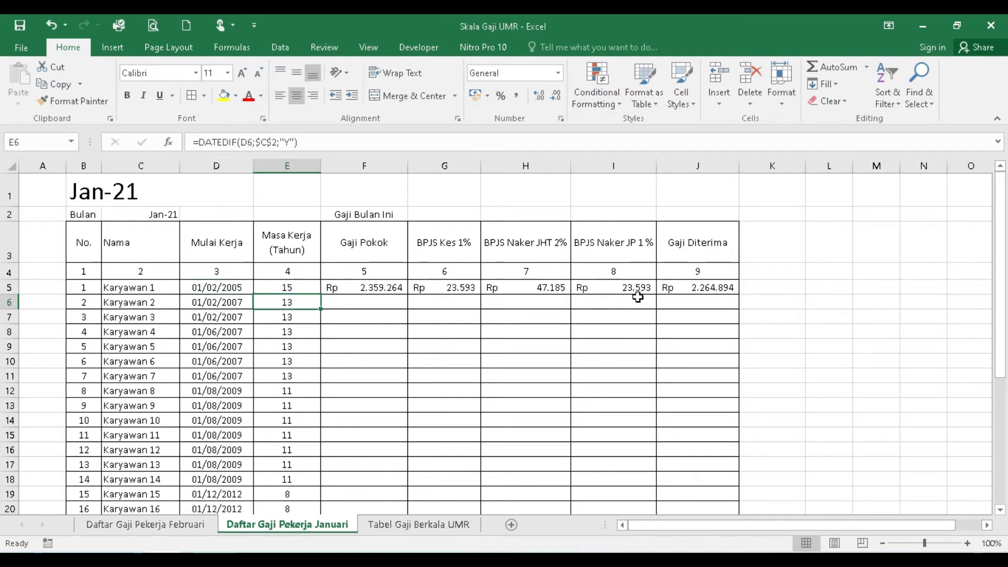
Clear the Masa Kerja formulas from E6 down through the last employee row
key("ctrl+shift+Down")
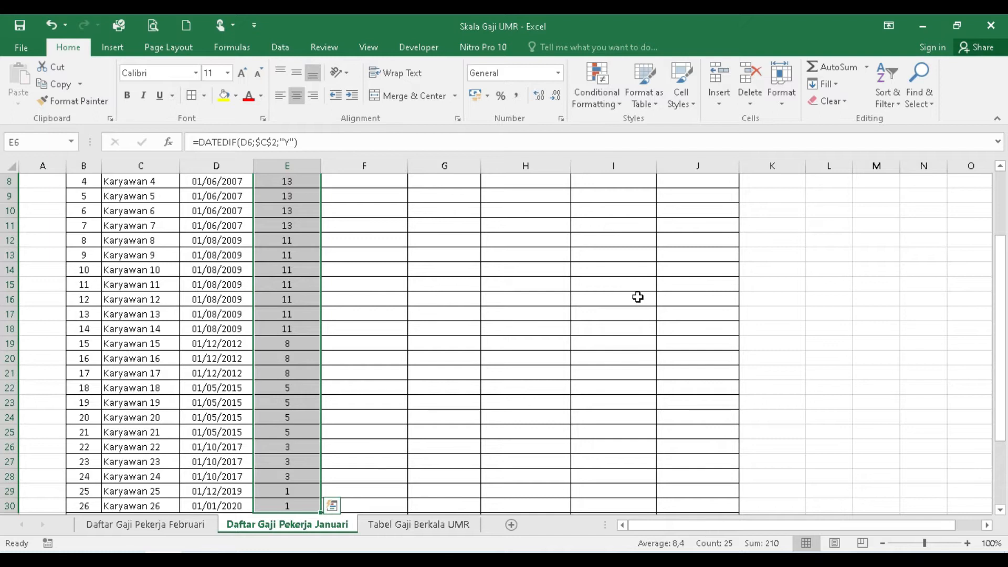
key("Delete")
key("Up")
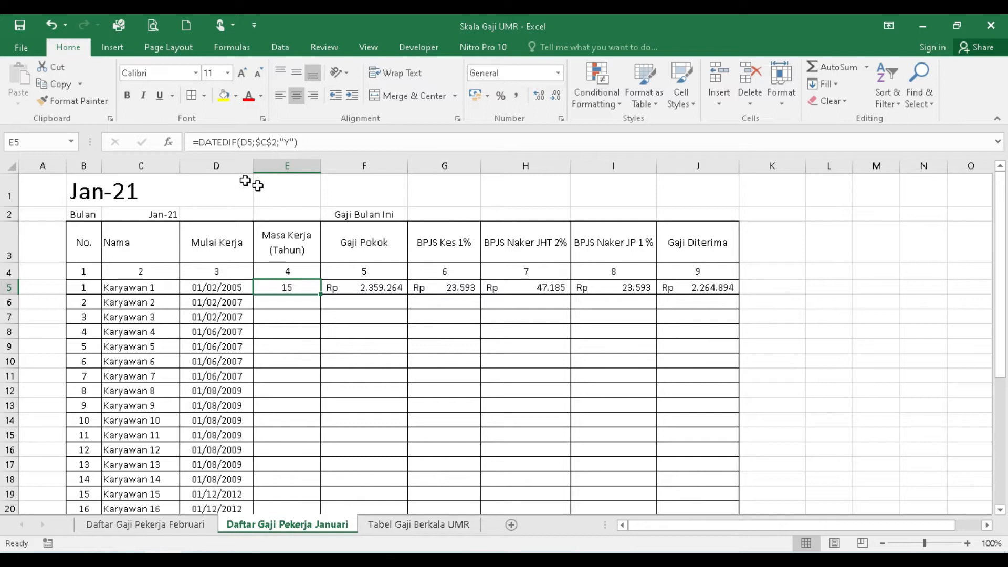
Place a plain-text copy of E5's formula, =DATEDIF(D5;$C$2;"Y"), in cell E6
left_click(317, 142)
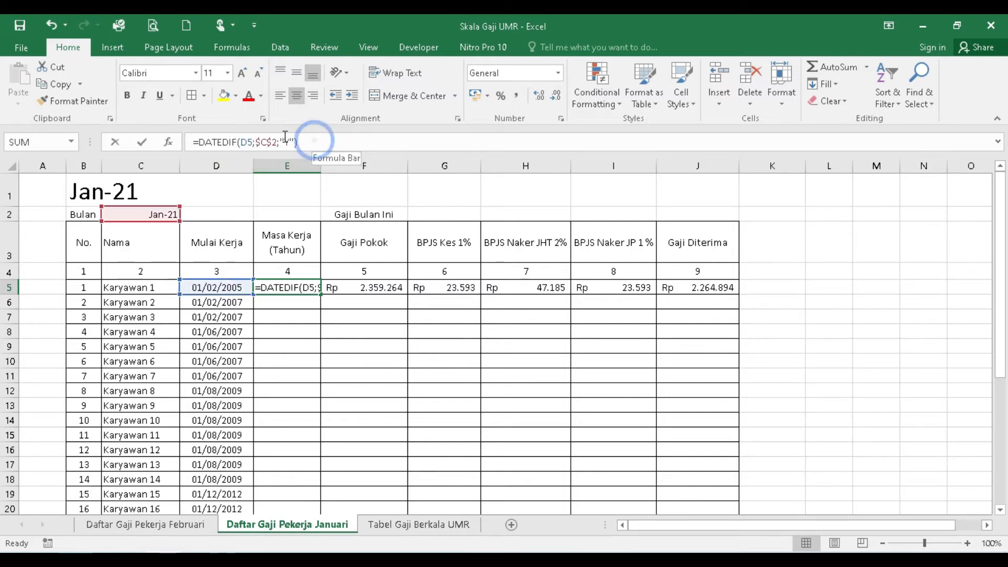
left_click_drag(317, 141, 197, 141)
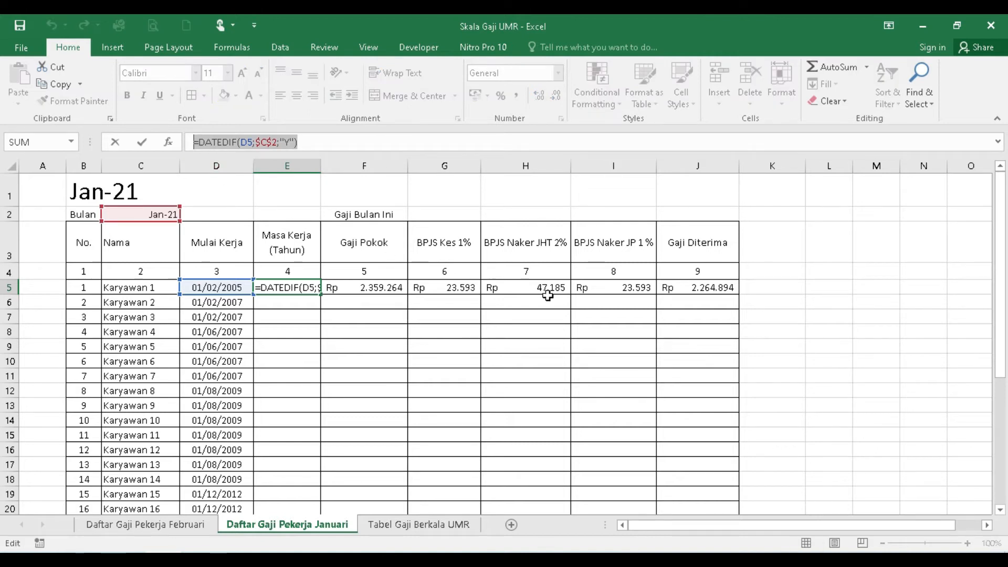
key("ctrl+c")
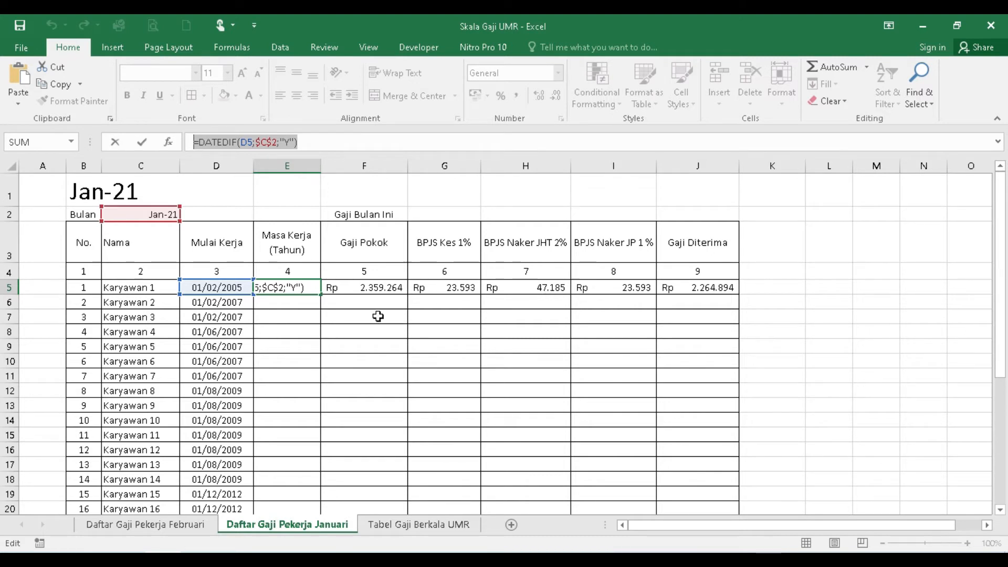
left_click(301, 315)
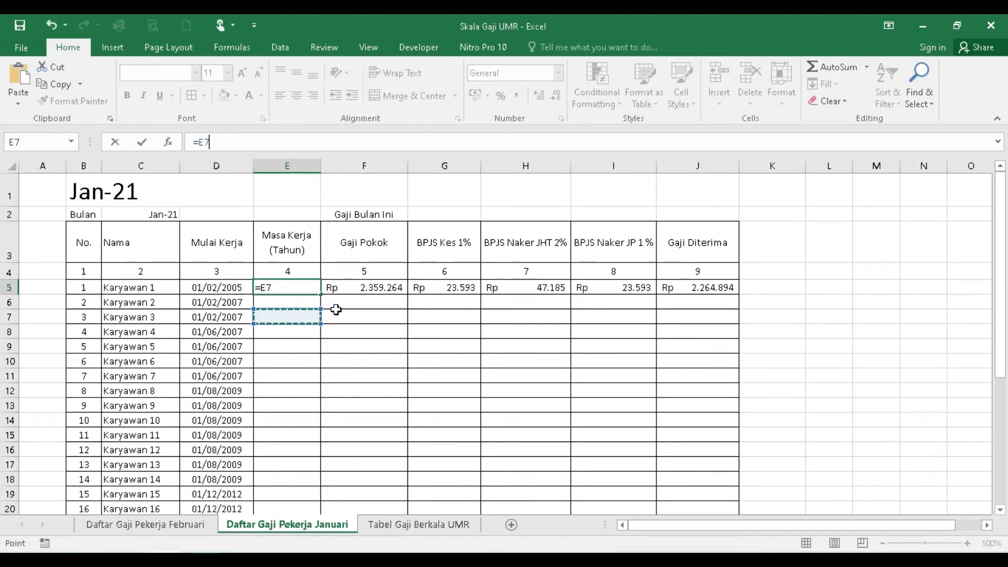
key("Escape")
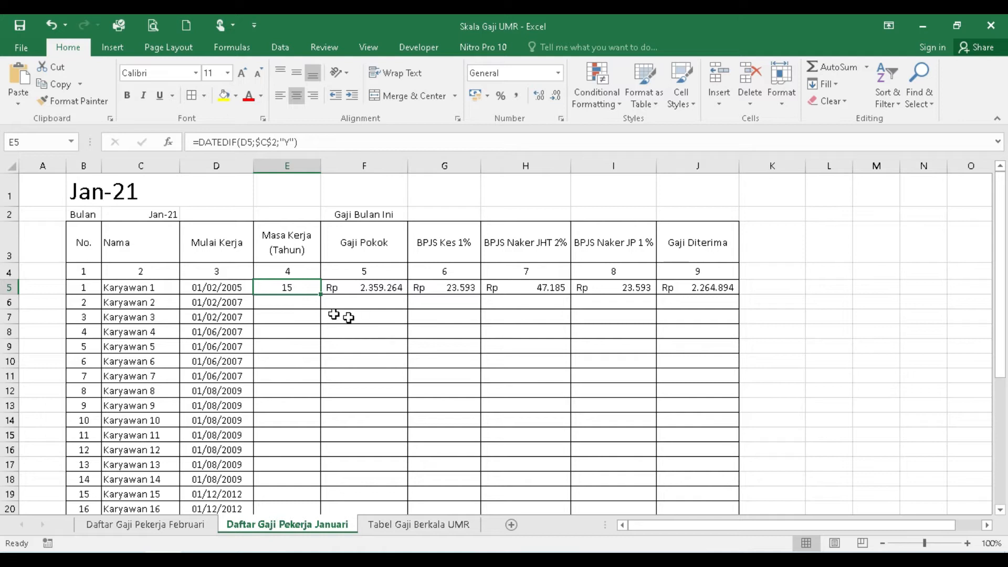
left_click(295, 304)
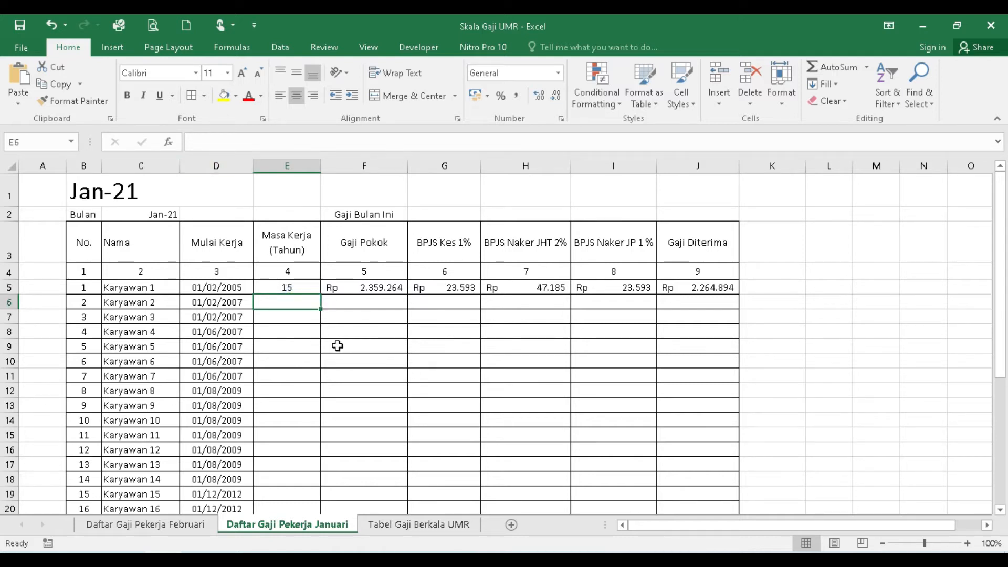
left_click(231, 143)
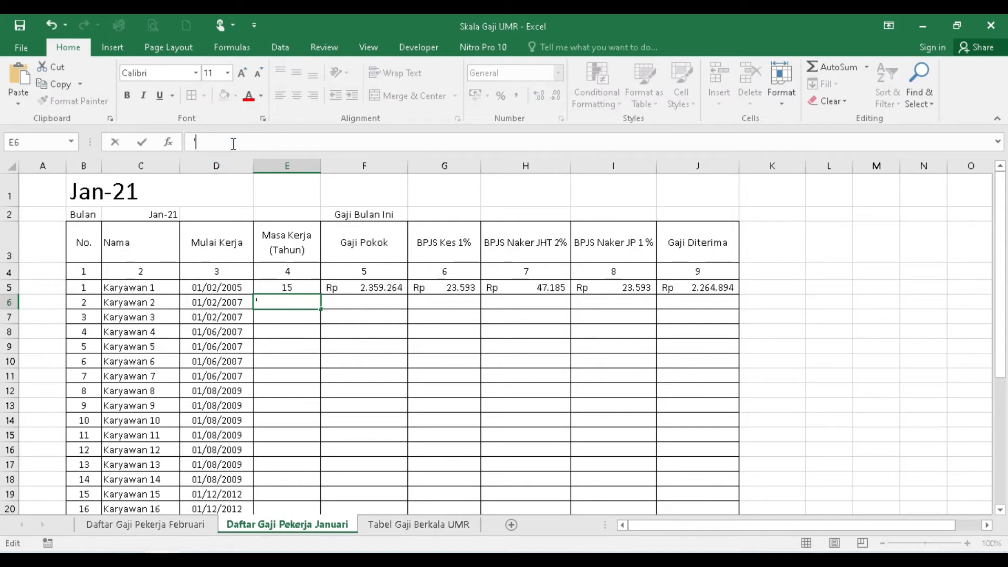
type("'")
key("ctrl+v")
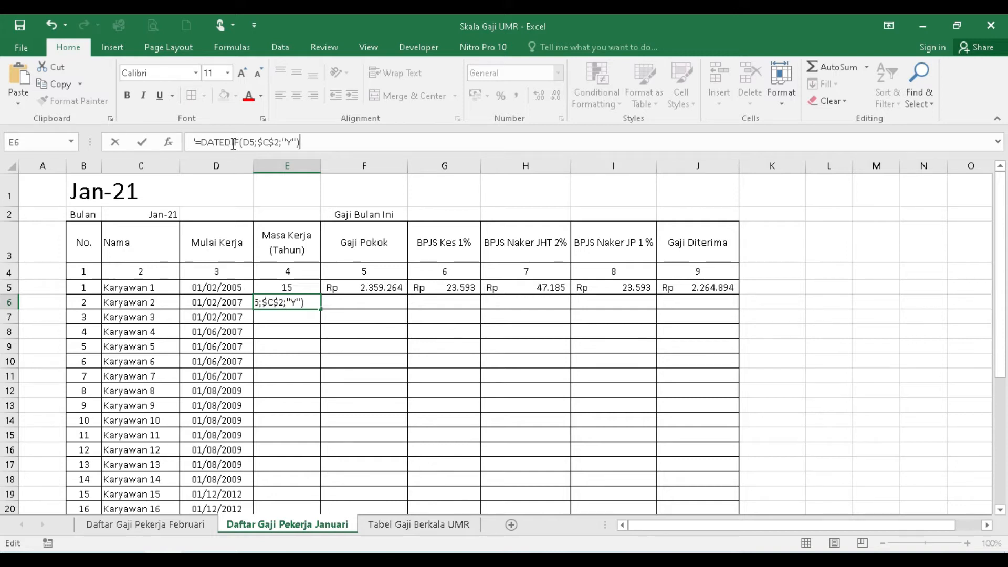
key("Return")
key("Up")
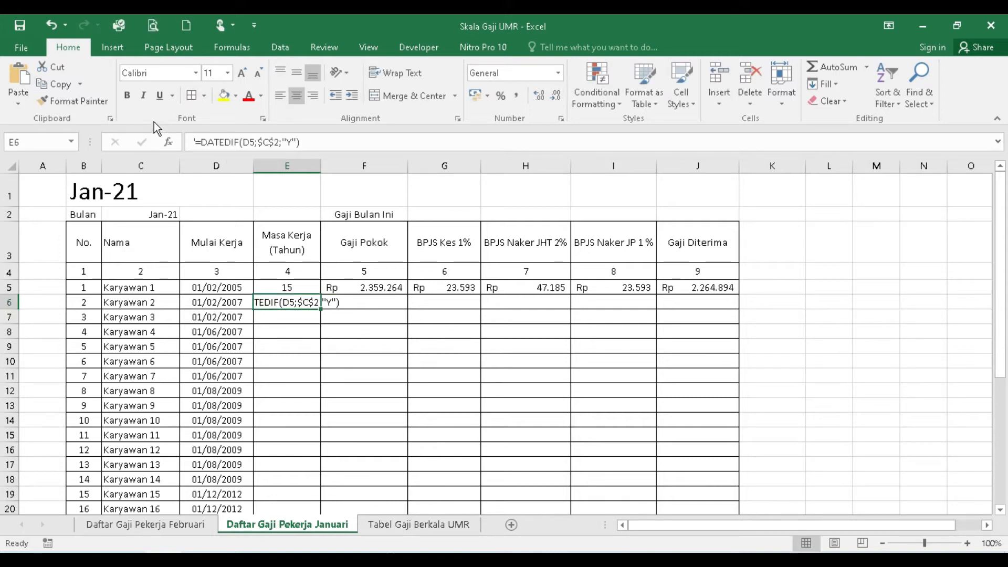
Left-align the formula text in E6 and move it down to E8
left_click(280, 95)
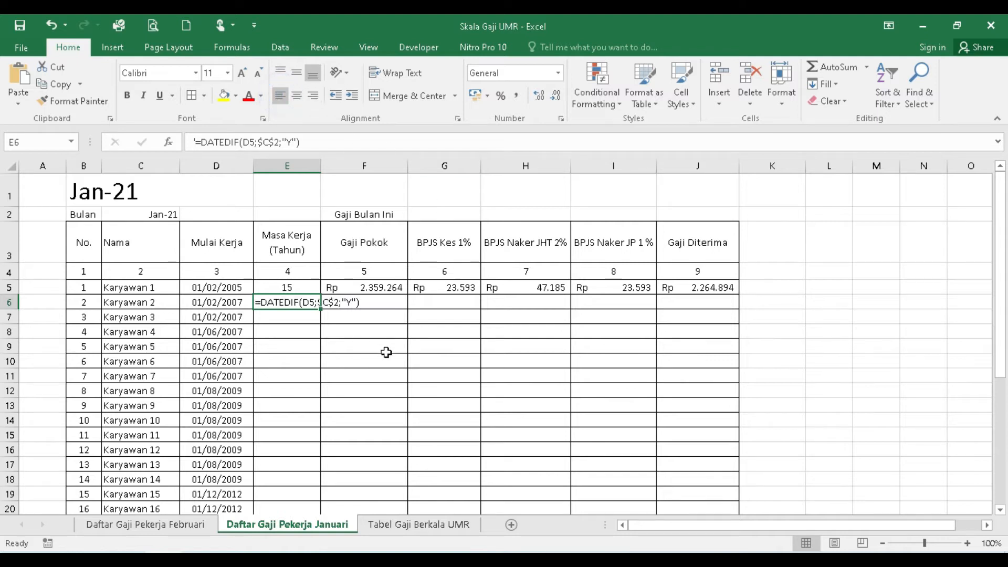
left_click_drag(292, 310, 296, 336)
left_click(302, 303)
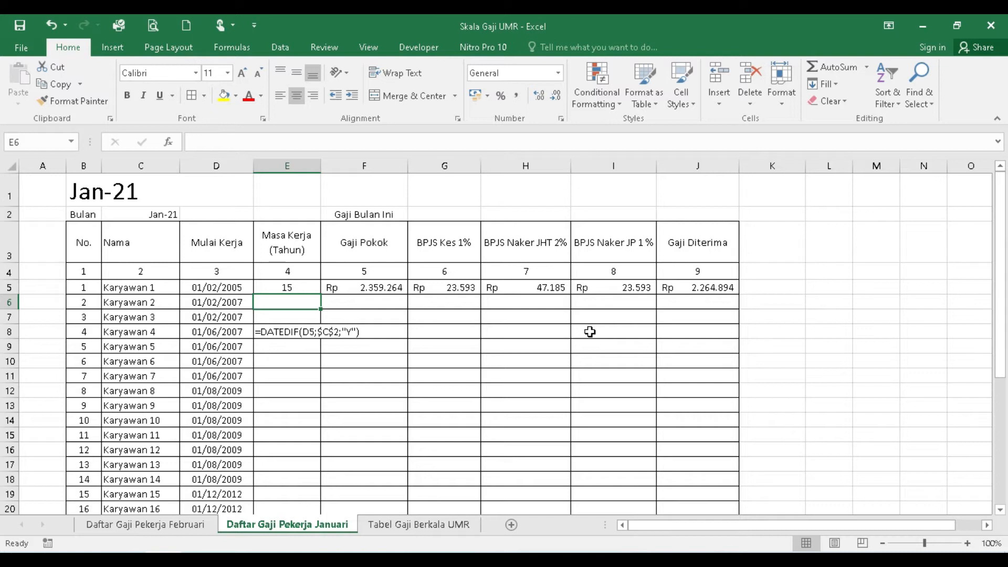
Examine Karyawan 1's name, start date and working-years formula in C5 through E5
key("Up")
key("Left")
key("Left")
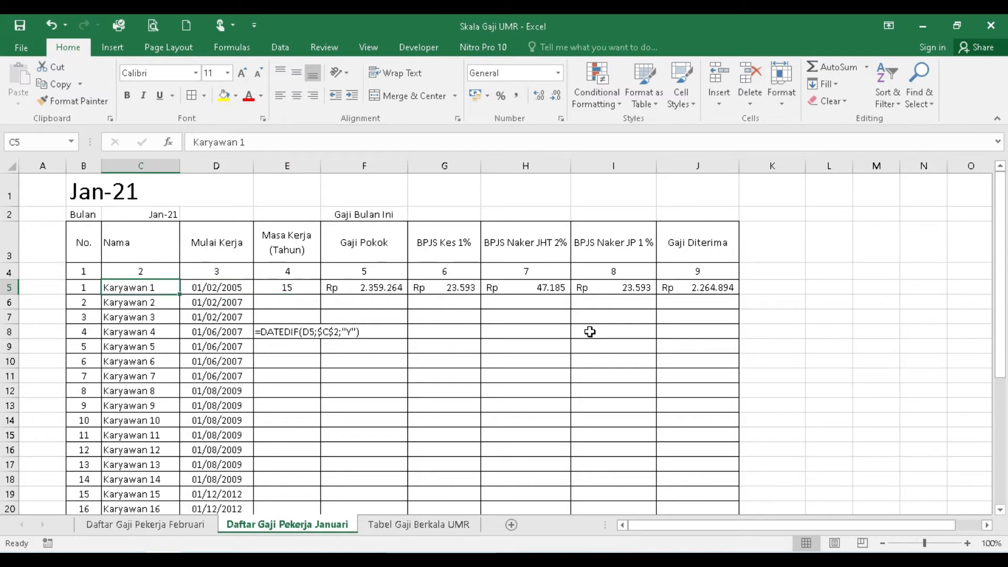
key("Right")
key("Left")
key("Right")
key("Right")
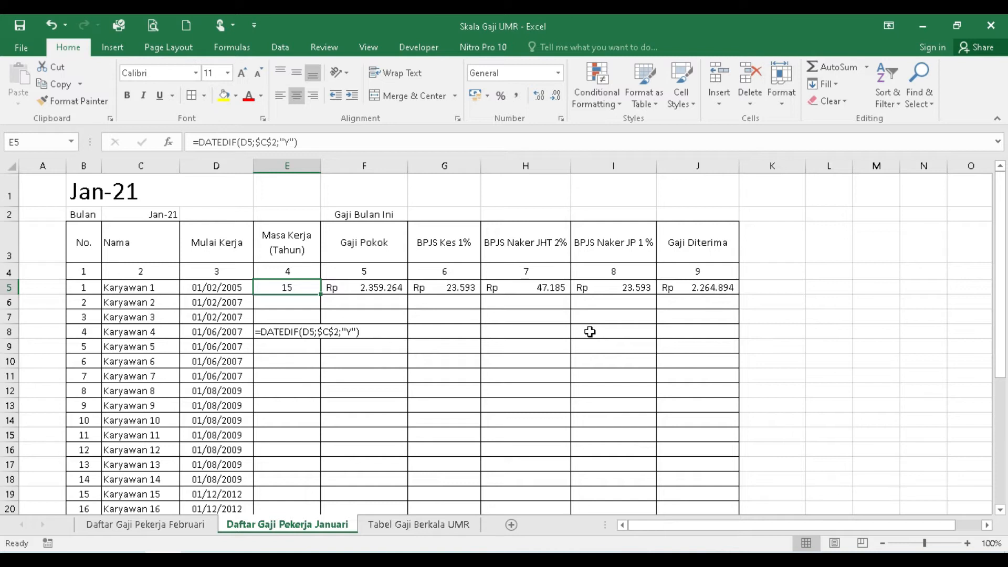
key("Left")
key("Left")
key("Right")
key("Right")
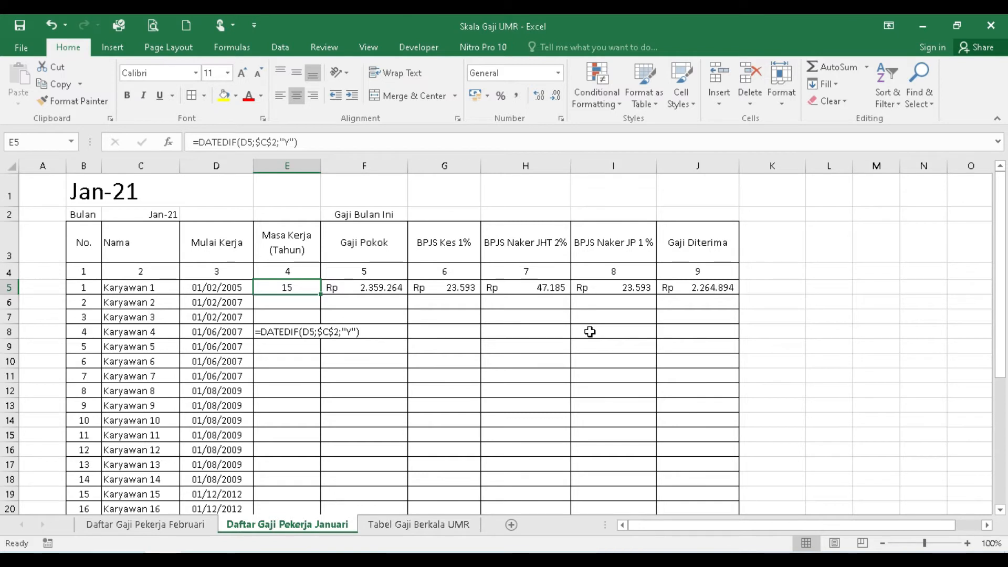
Examine the month date in C2 and the start date in D5 that the working-years formula in E5 compares
key("Up")
key("Up")
key("Up")
key("Up")
key("Down")
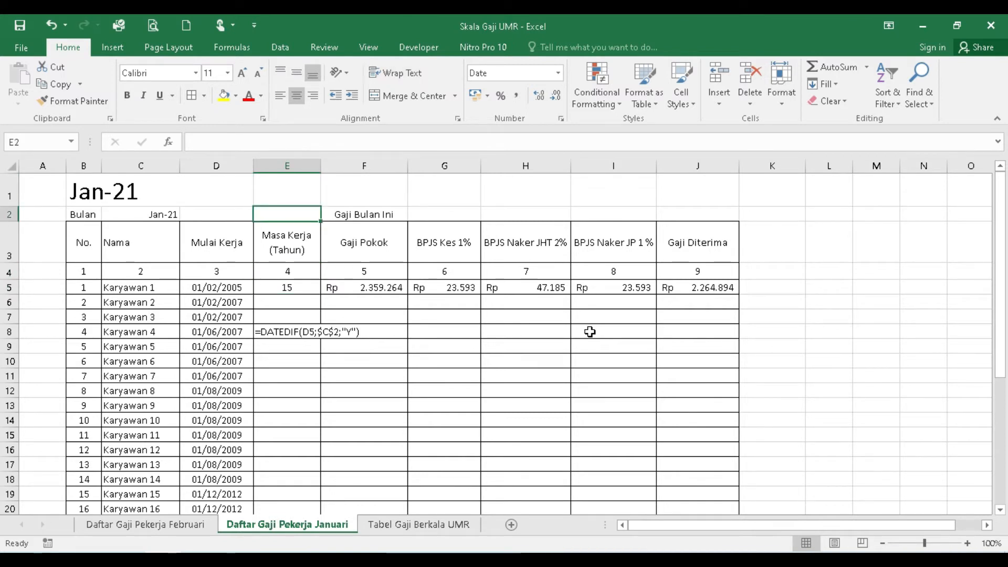
key("Left")
key("Left")
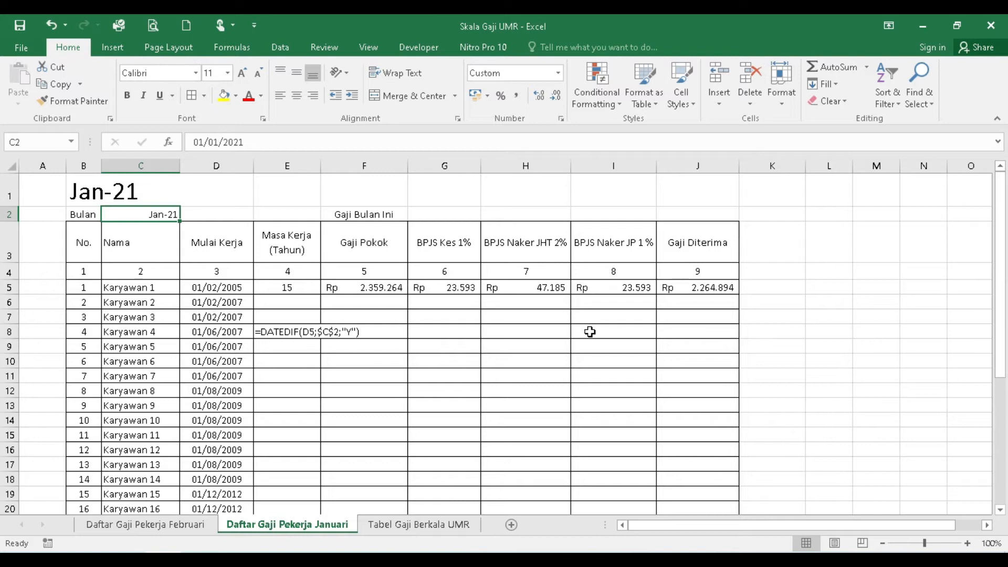
key("Down")
key("Down")
key("Down")
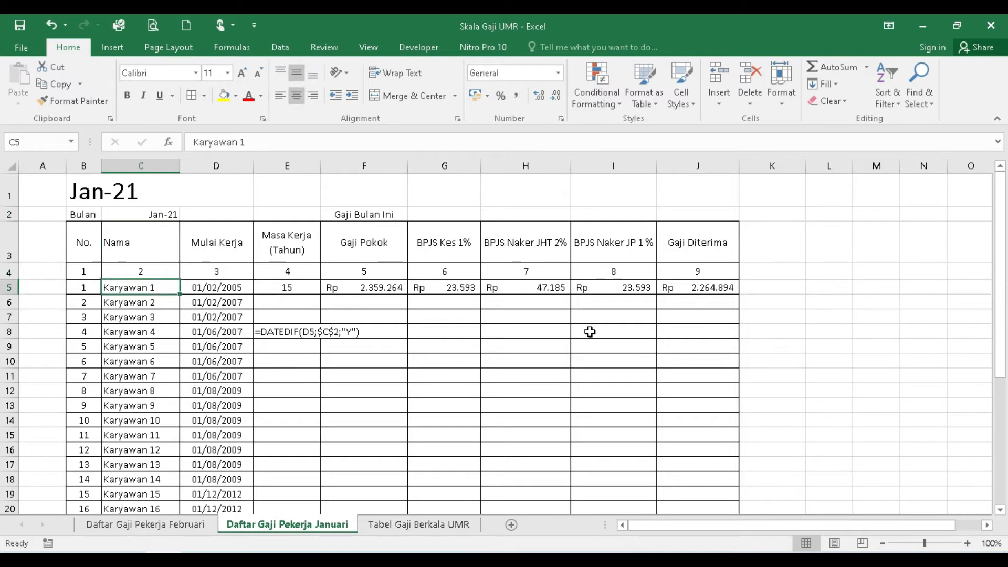
key("Right")
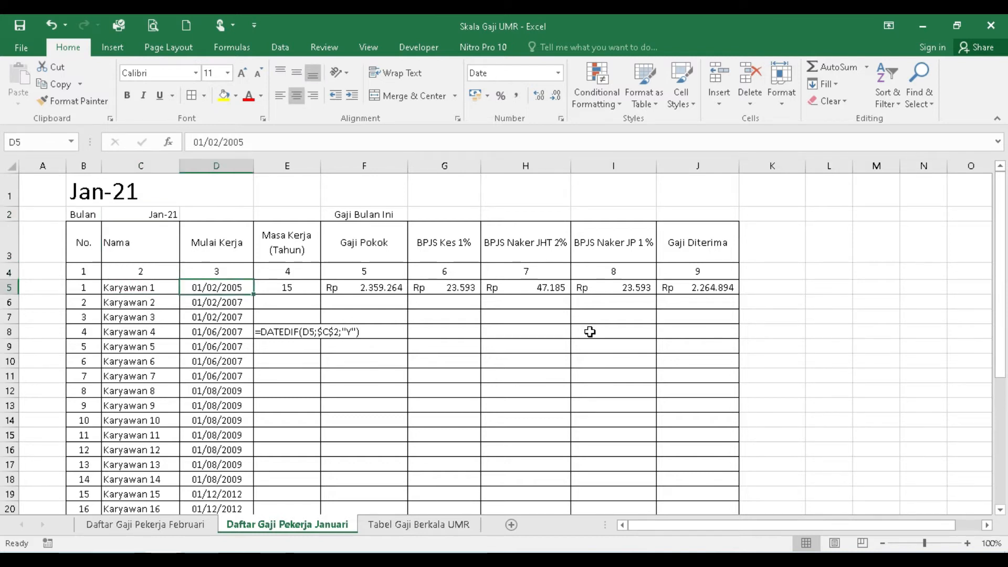
key("Up")
key("Up")
key("Up")
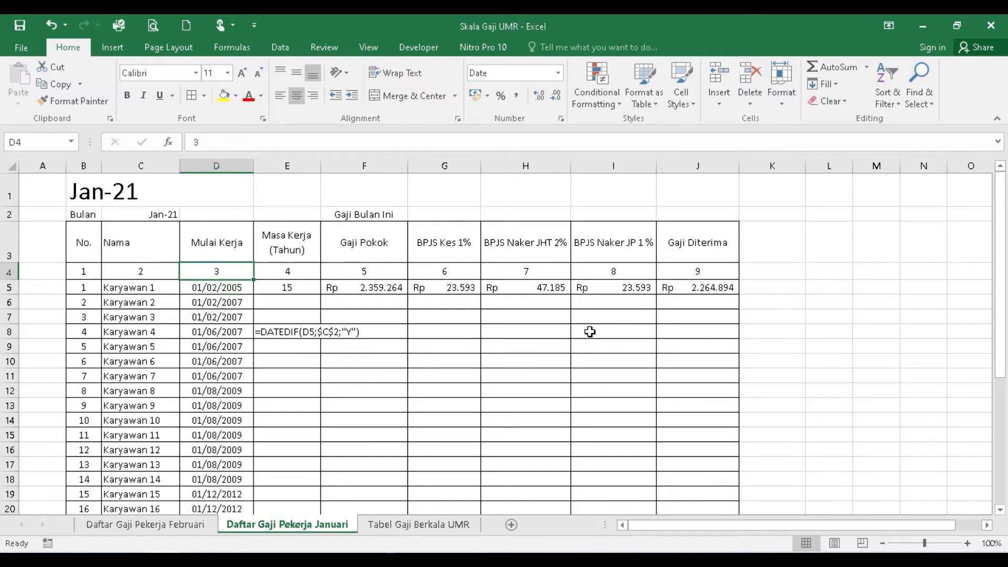
key("Down")
key("Down")
key("Down")
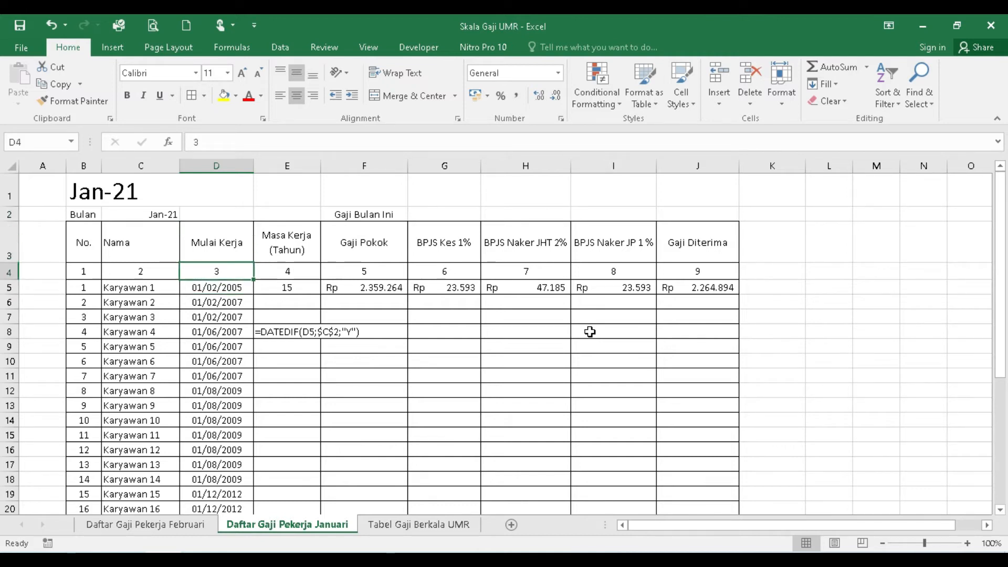
key("Right")
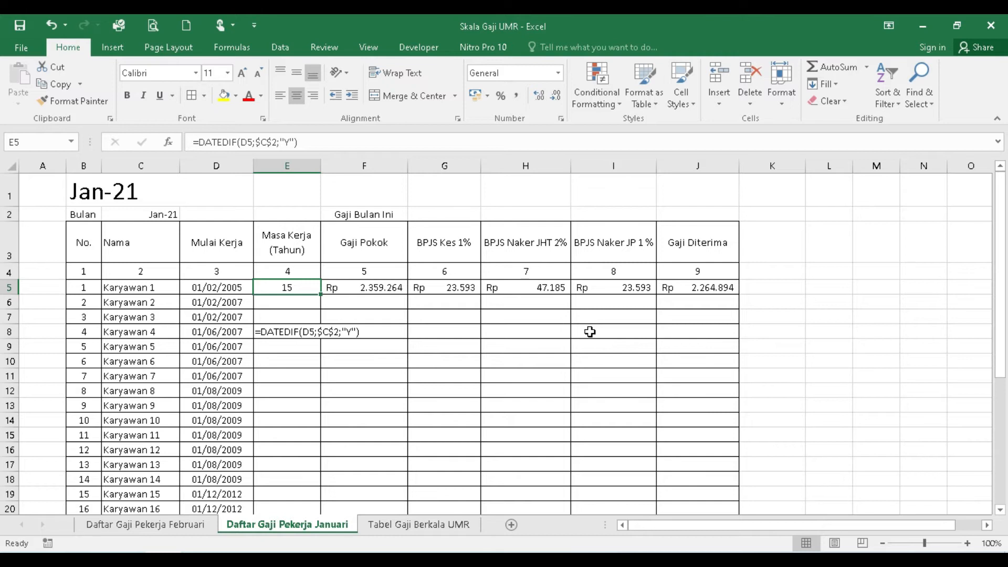
key("Down")
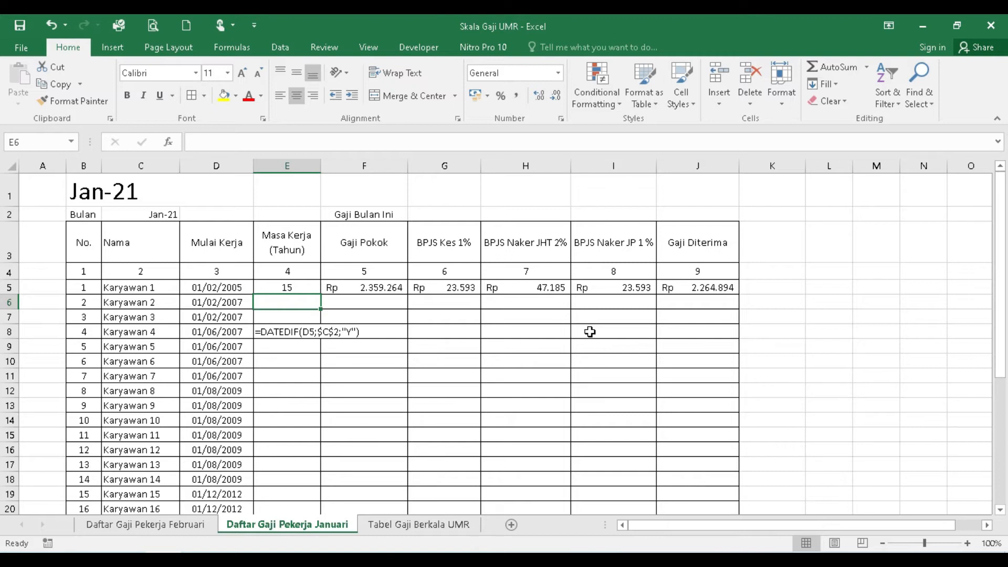
type("=")
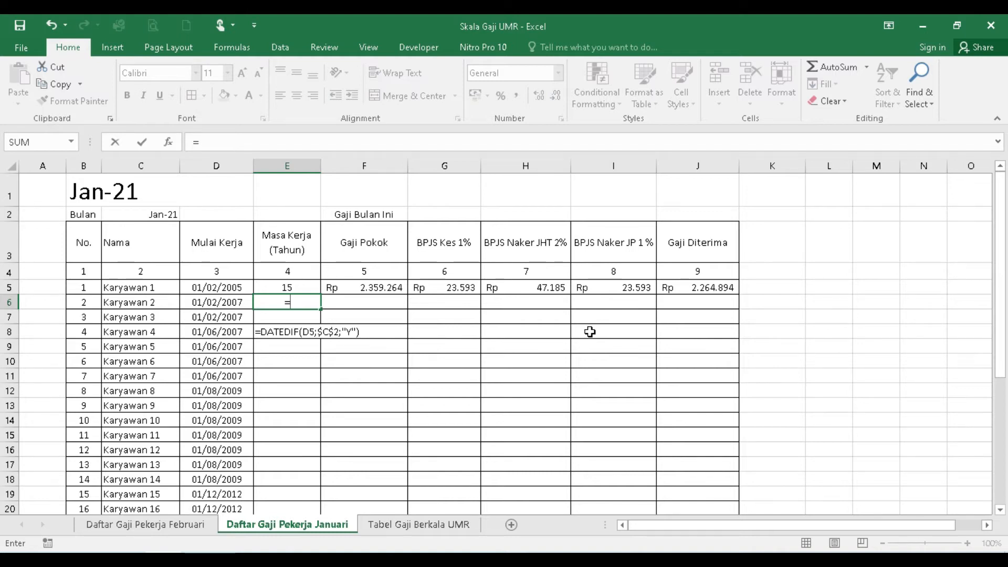
type("dated")
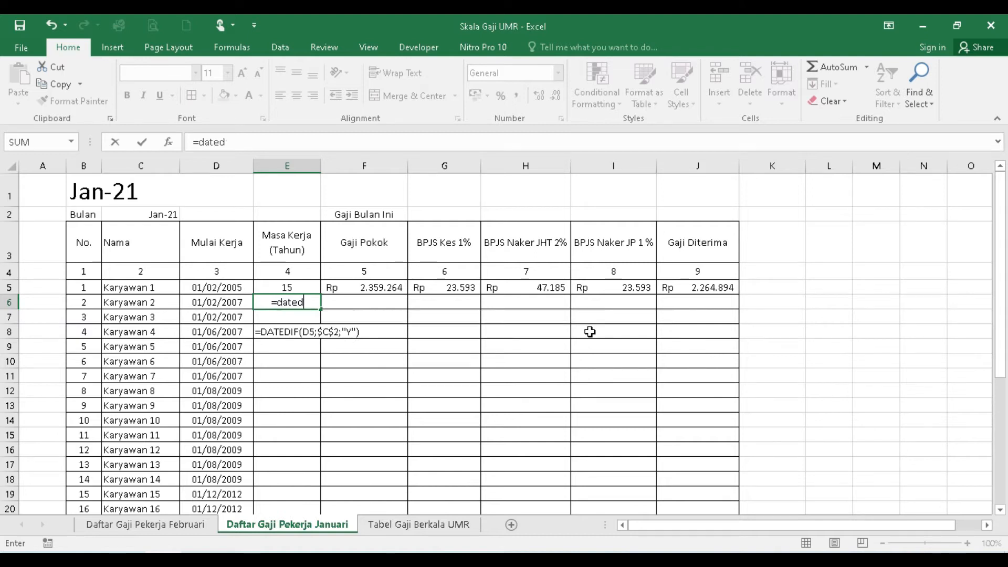
key("BackSpace")
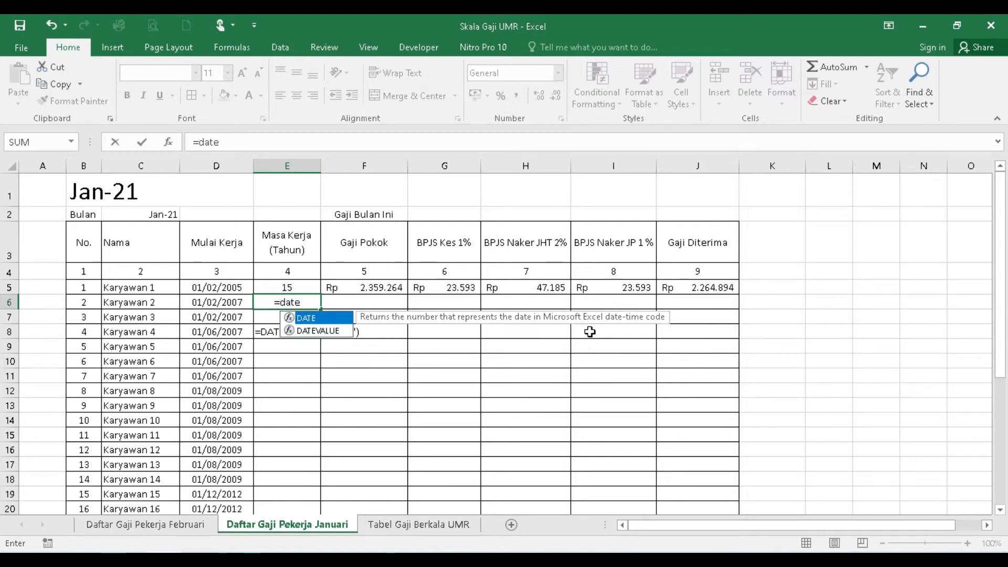
type("dif")
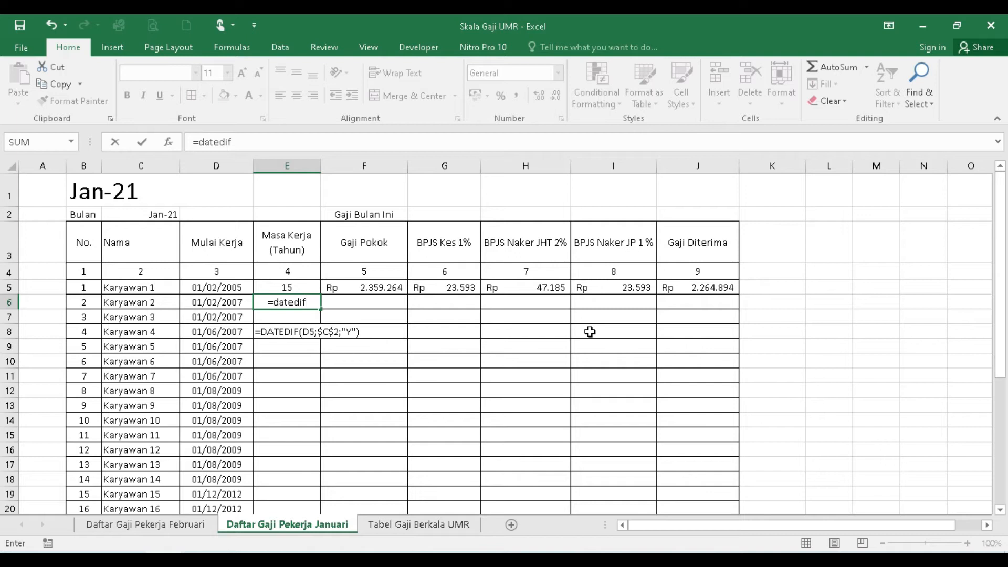
key("Left")
key("Left")
key("Right")
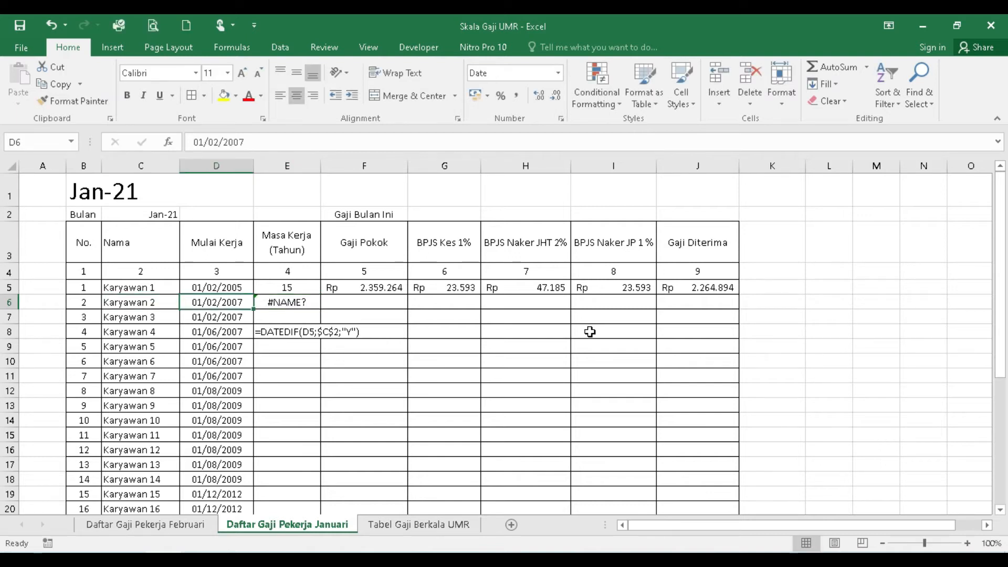
Enter =DATEDIF(D6;C2;"y") in E6 to calculate Karyawan 2's working years
key("Right")
type("=dated")
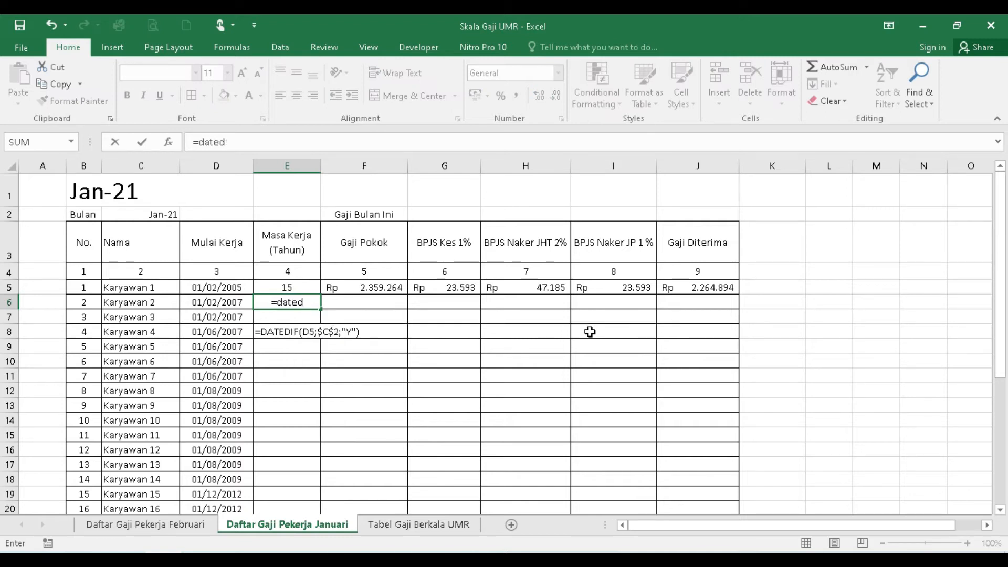
type("if(")
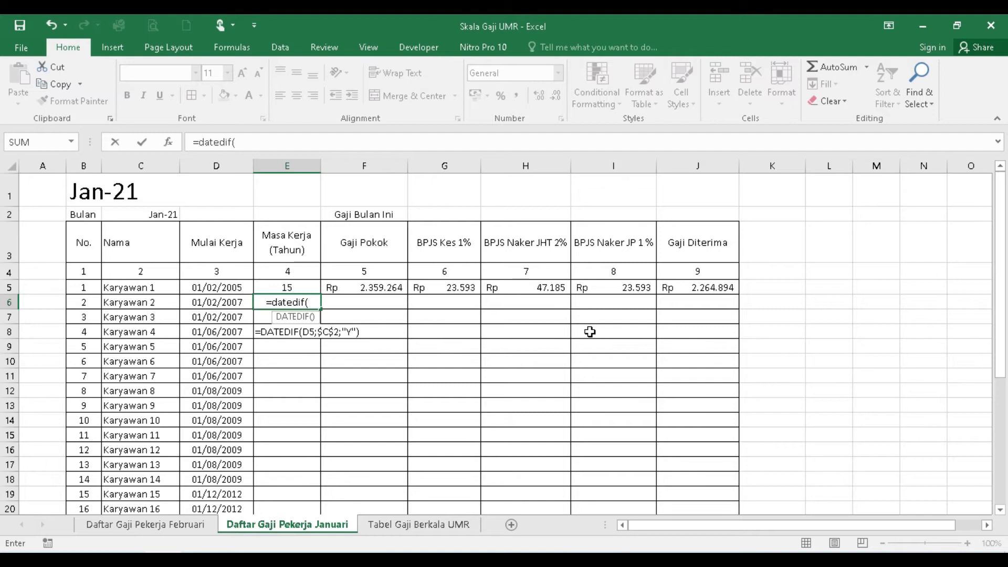
key("Left")
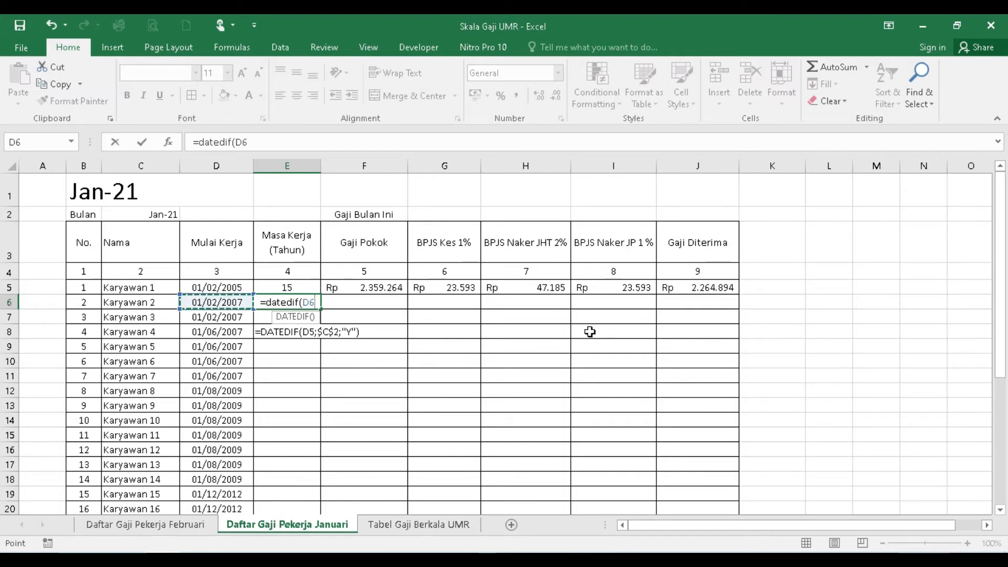
type(";")
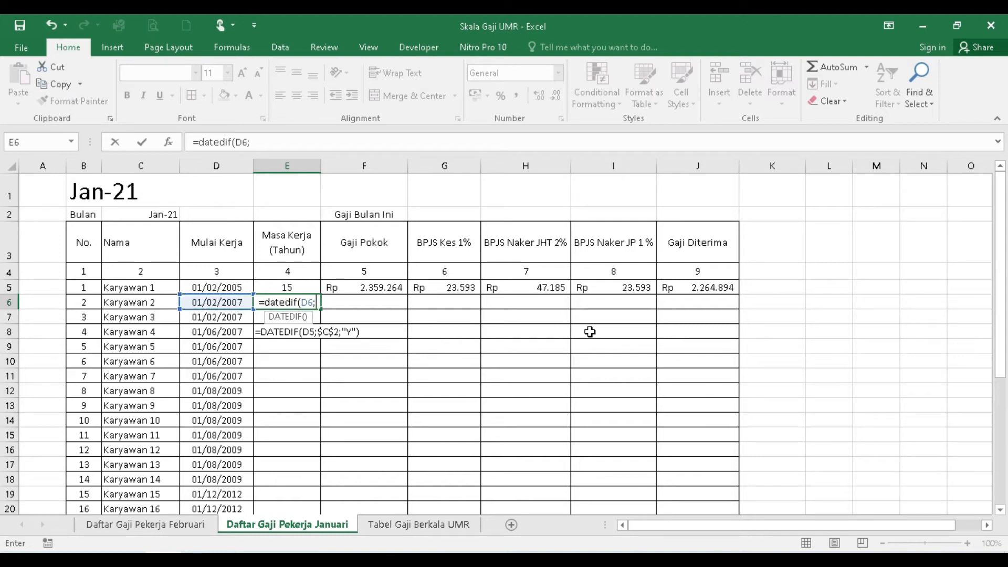
key("Up")
key("Up")
key("Up")
key("Up")
key("Left")
key("Left")
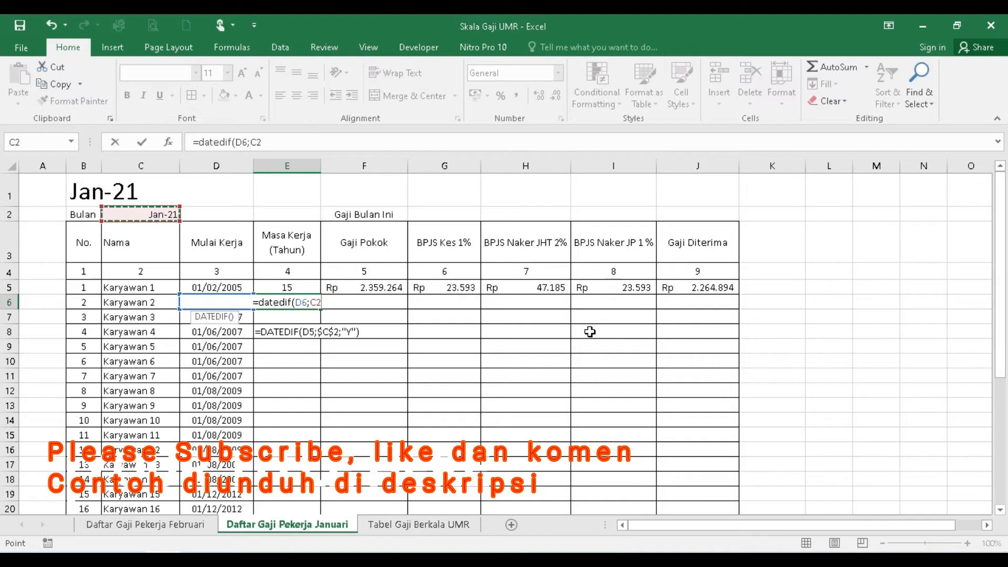
type(";")
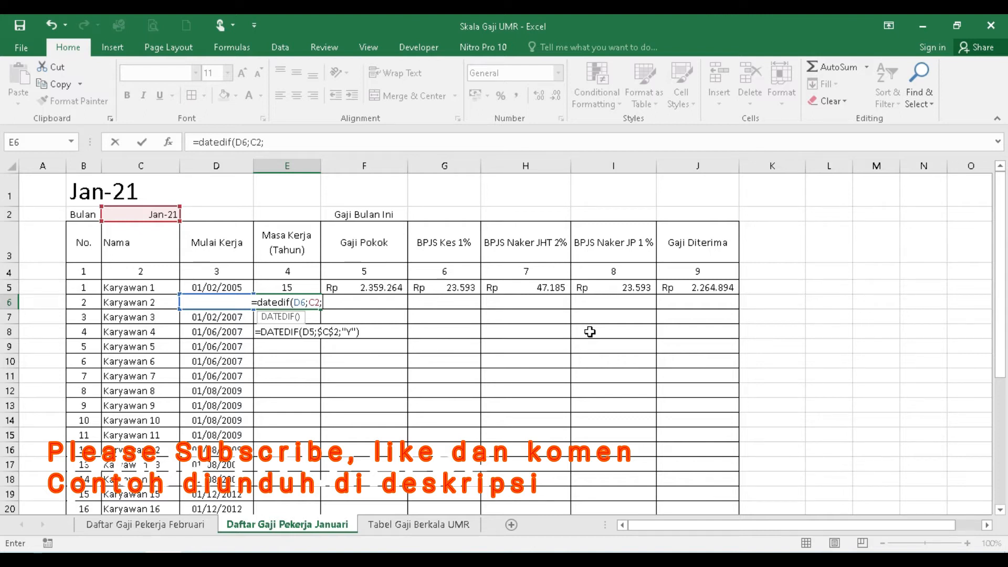
type("\"")
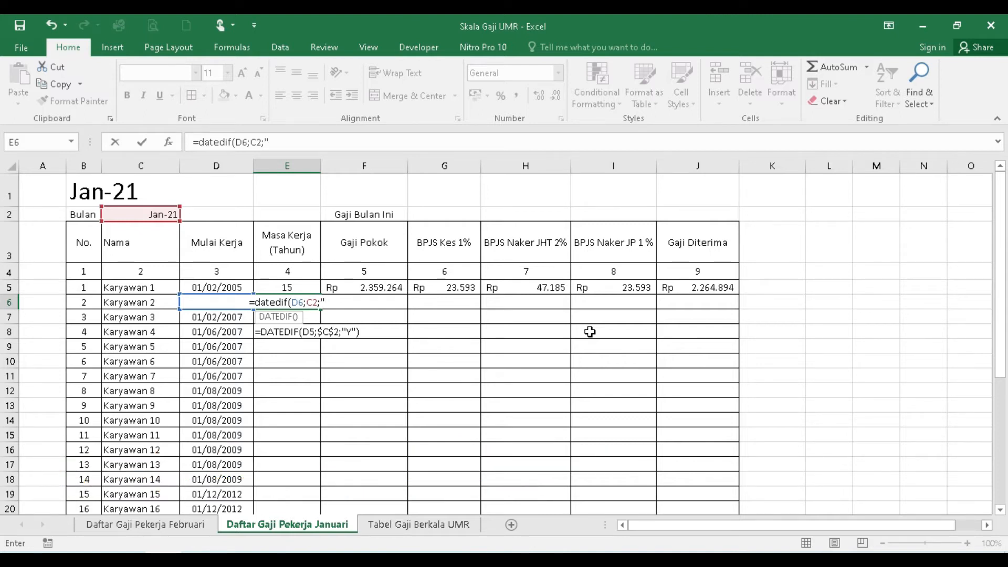
type("y")
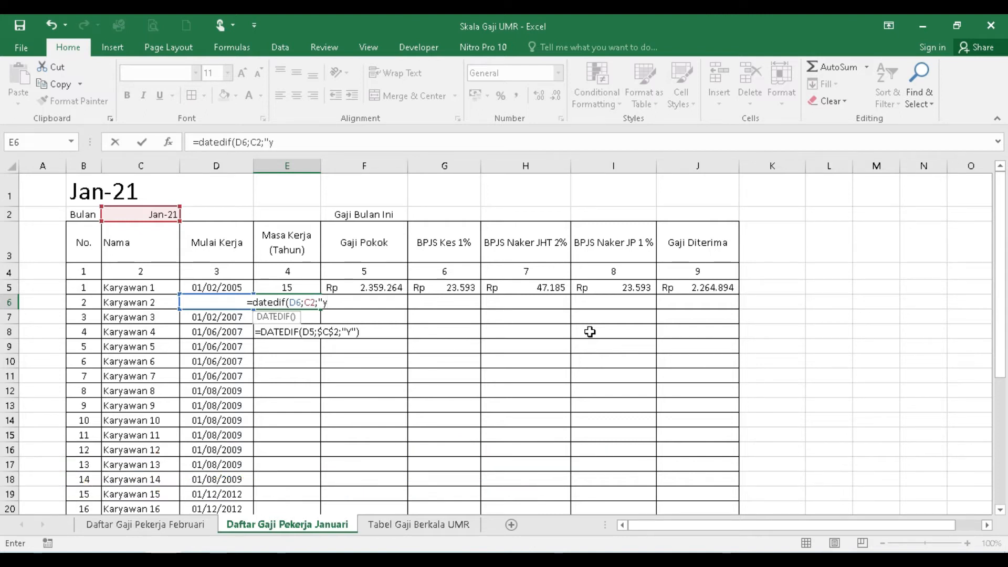
type("\"")
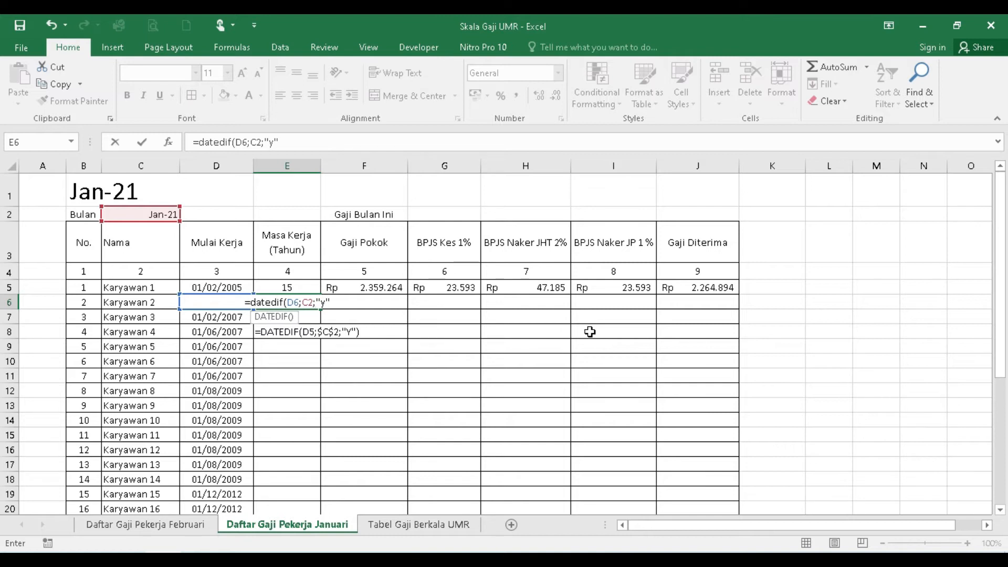
type(")")
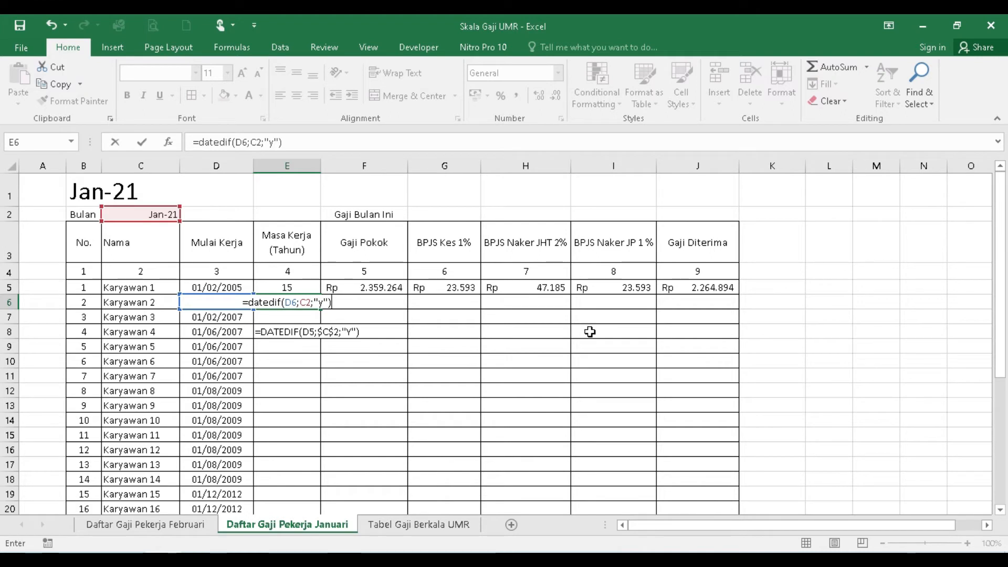
key("Return")
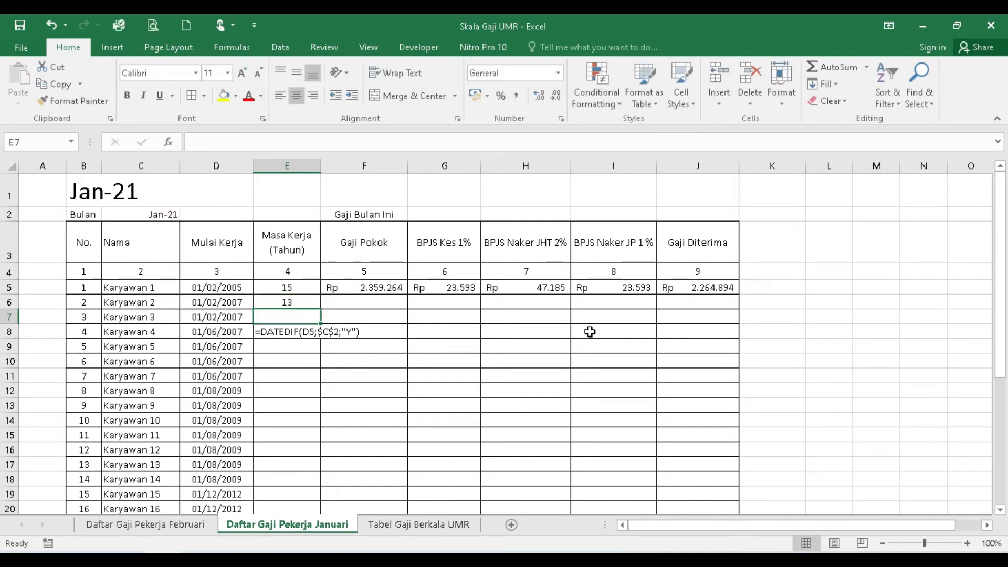
key("Up")
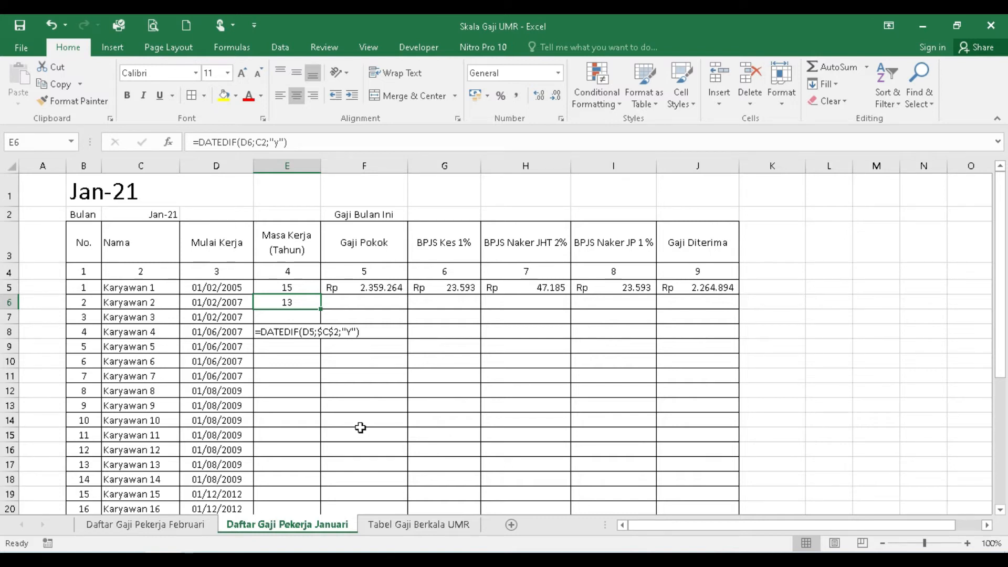
Compare the working years on the February and January payroll sheets, checking February's month date in C2
left_click(187, 525)
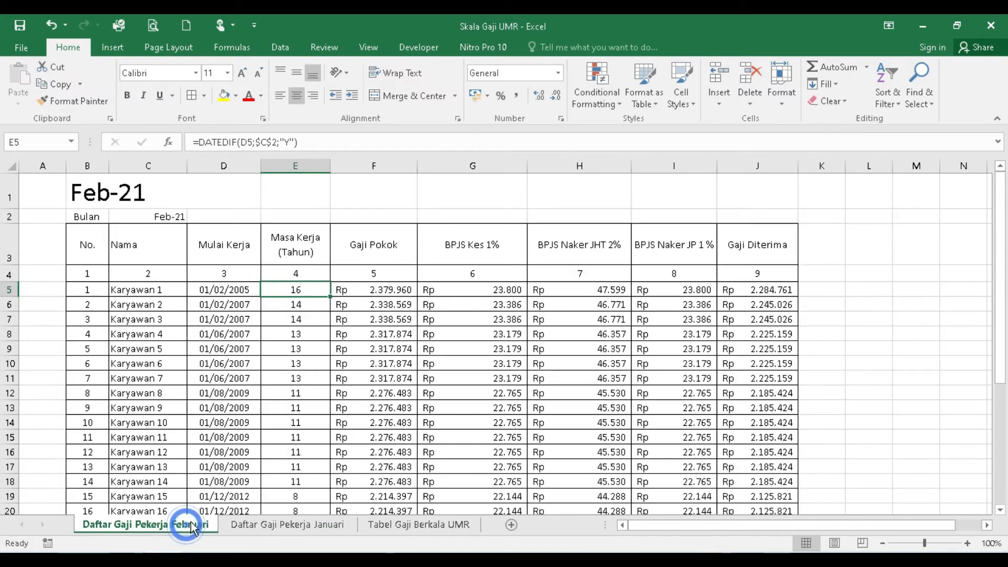
left_click(296, 525)
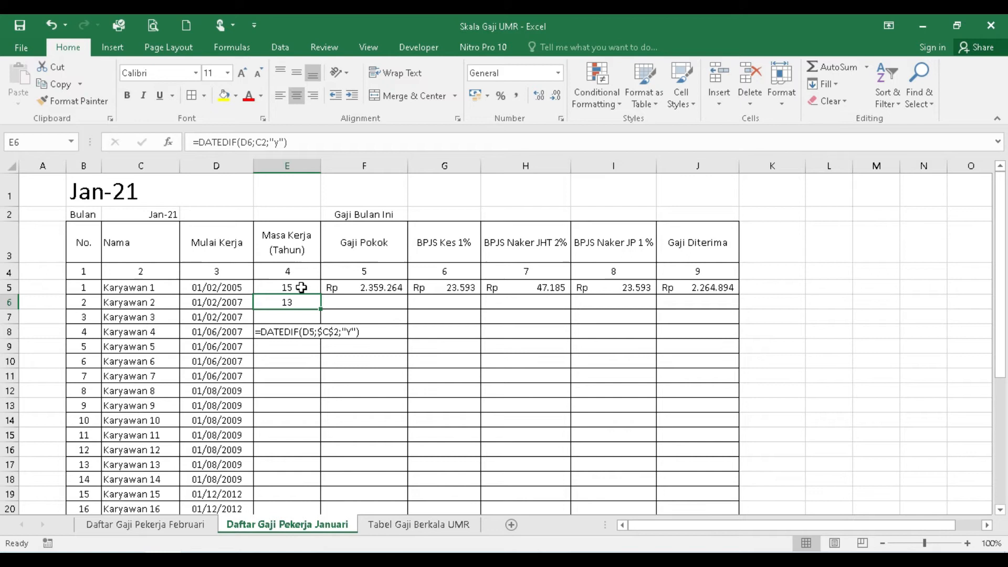
left_click(172, 524)
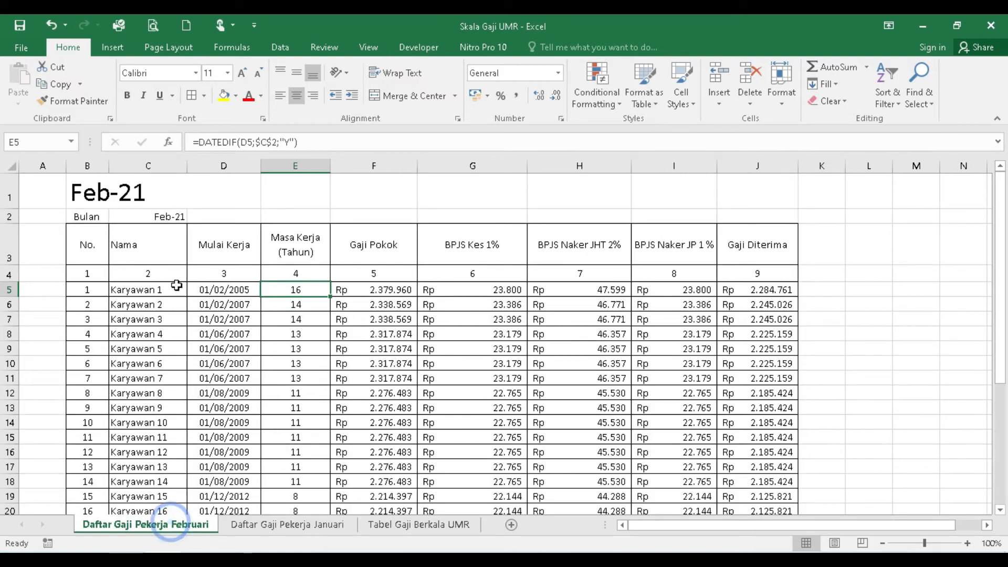
left_click(165, 216)
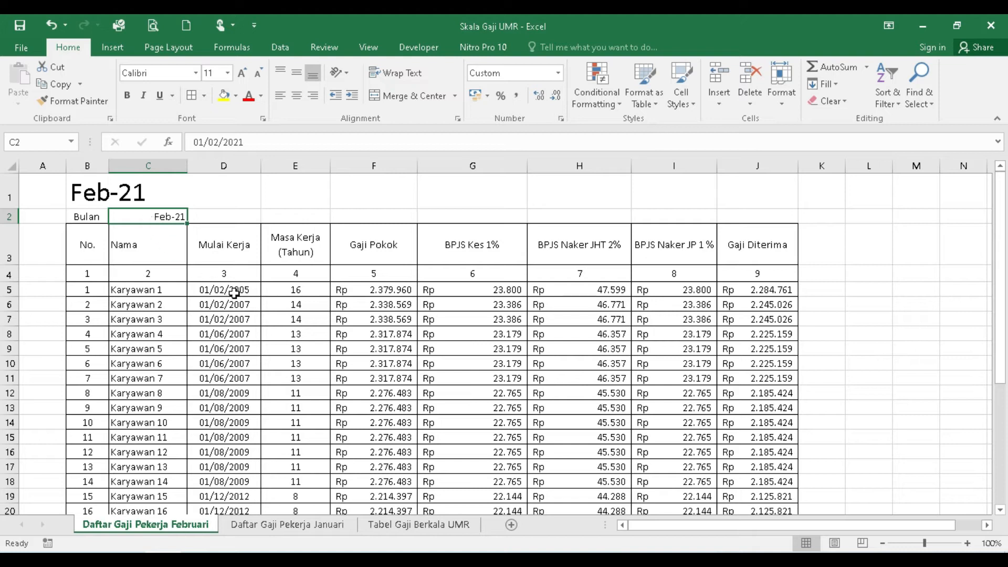
left_click(277, 532)
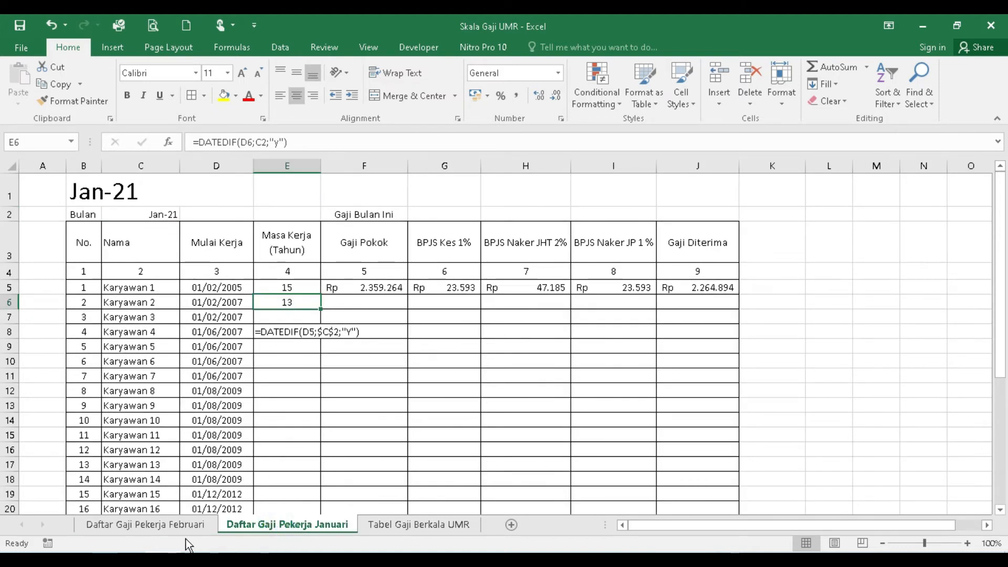
left_click(179, 525)
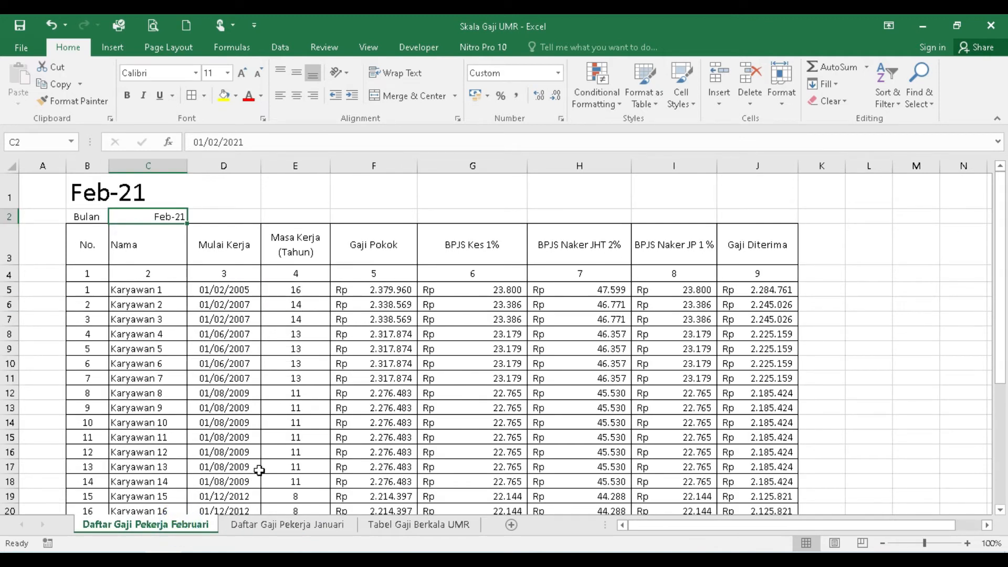
left_click(287, 525)
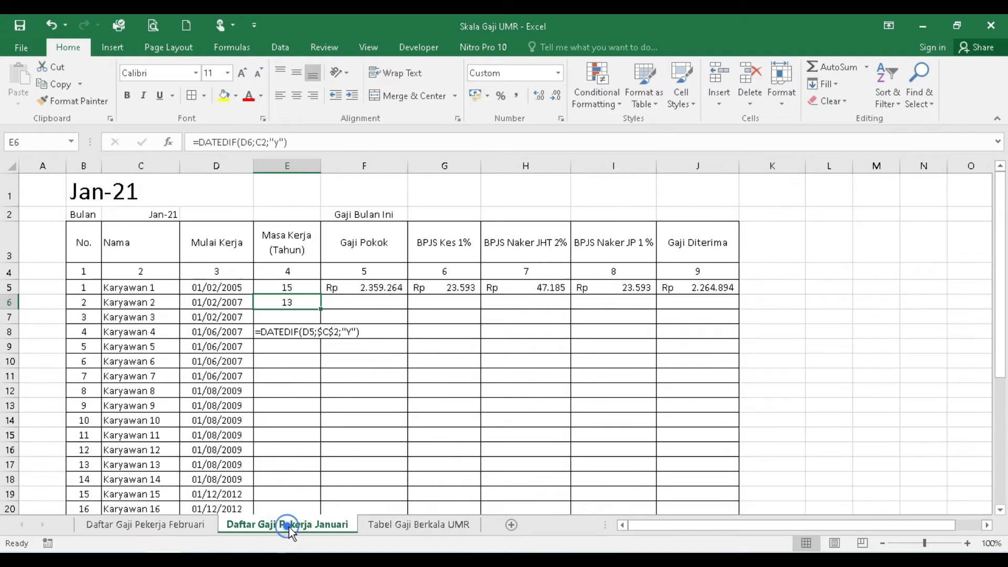
Compare the January working-years formulas in E5 and E6
left_click(296, 288)
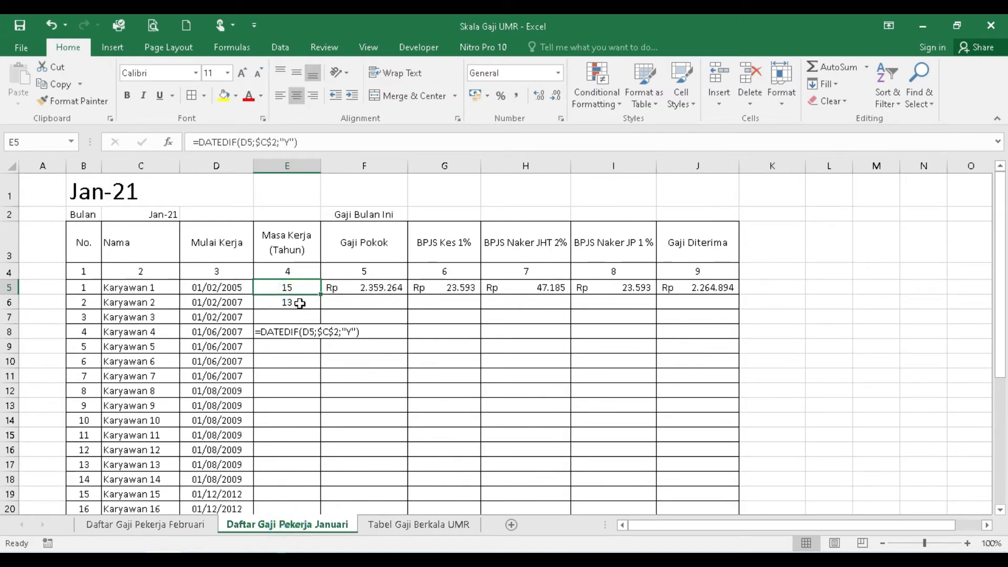
left_click(300, 302)
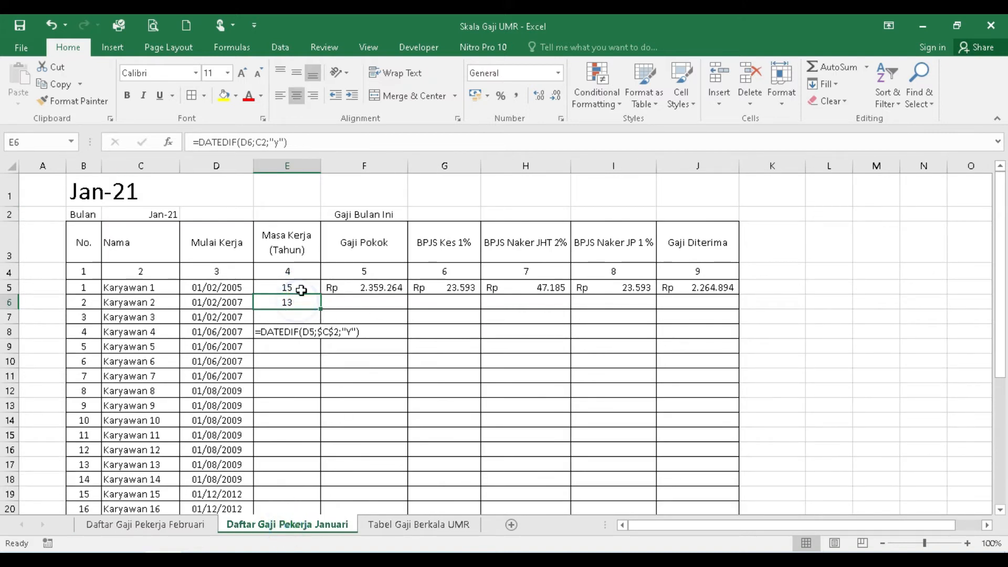
left_click(292, 287)
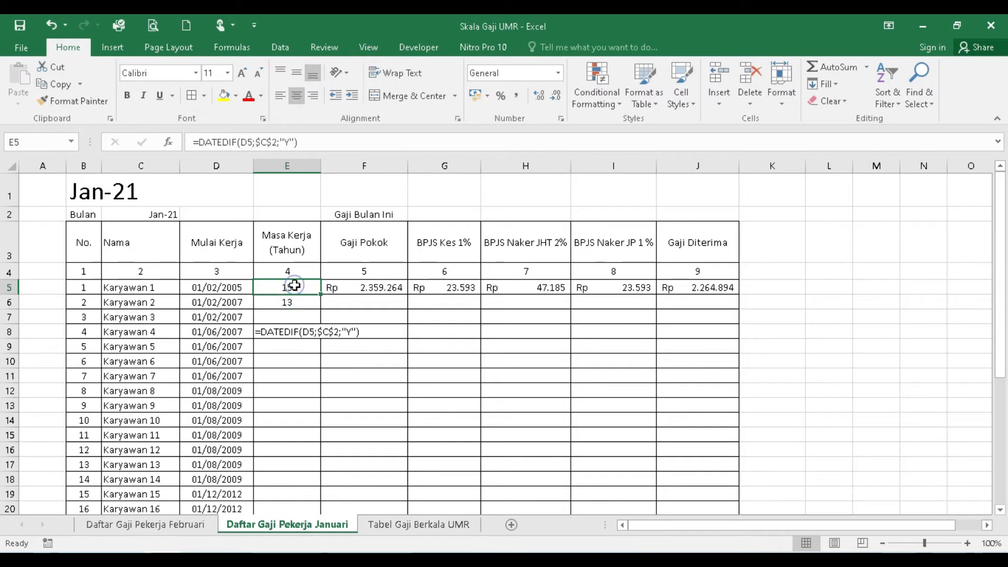
left_click(304, 304)
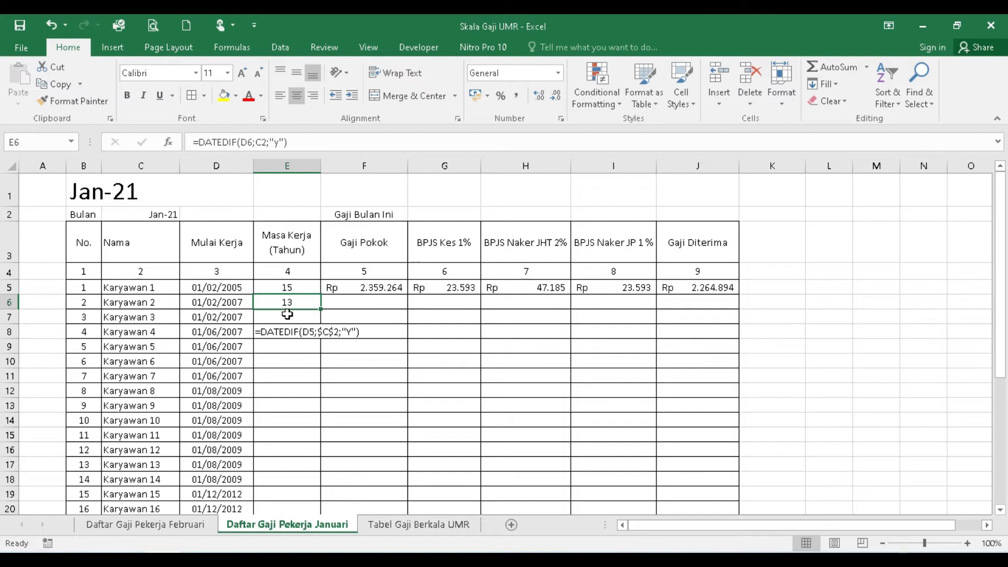
Fill E6's working-years formula with the relative C2 reference down to E15
left_click_drag(321, 310, 317, 444)
scroll(315, 432, "down", 2)
scroll(297, 418, "up", 1)
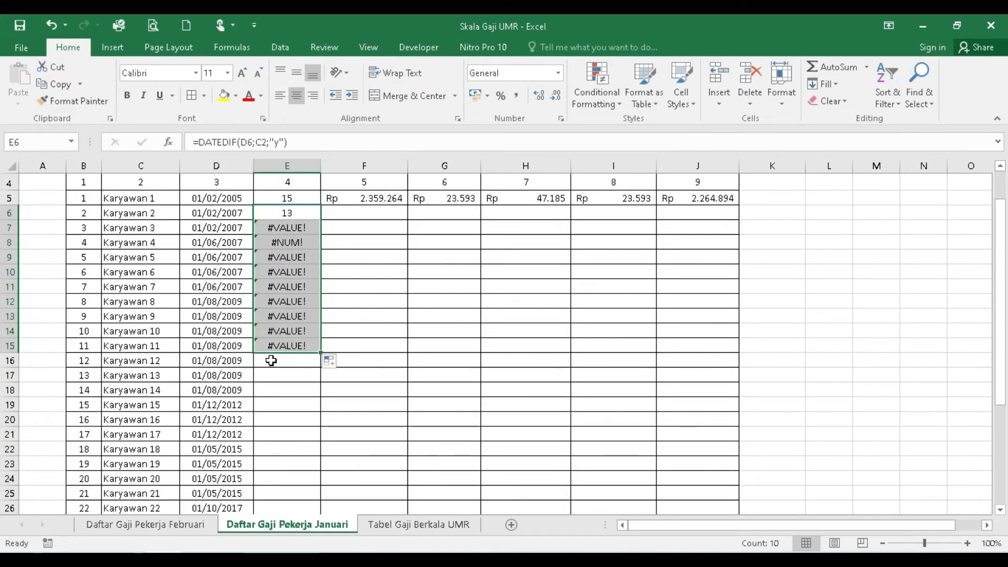
Examine how the month reference shifts in the filled working-years formulas below E6
scroll(270, 356, "up", 1)
left_click(287, 317)
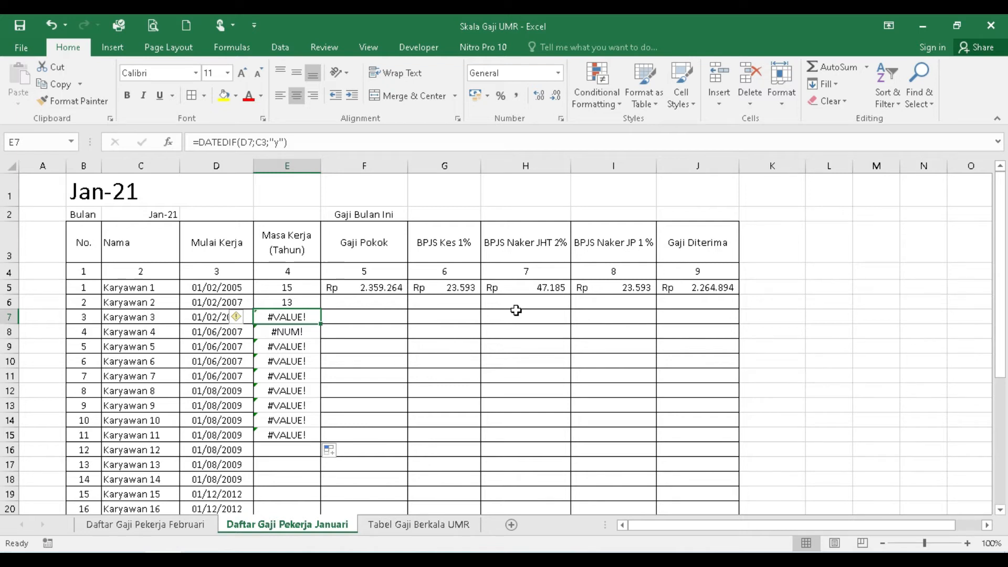
key("Up")
key("Down")
key("Up")
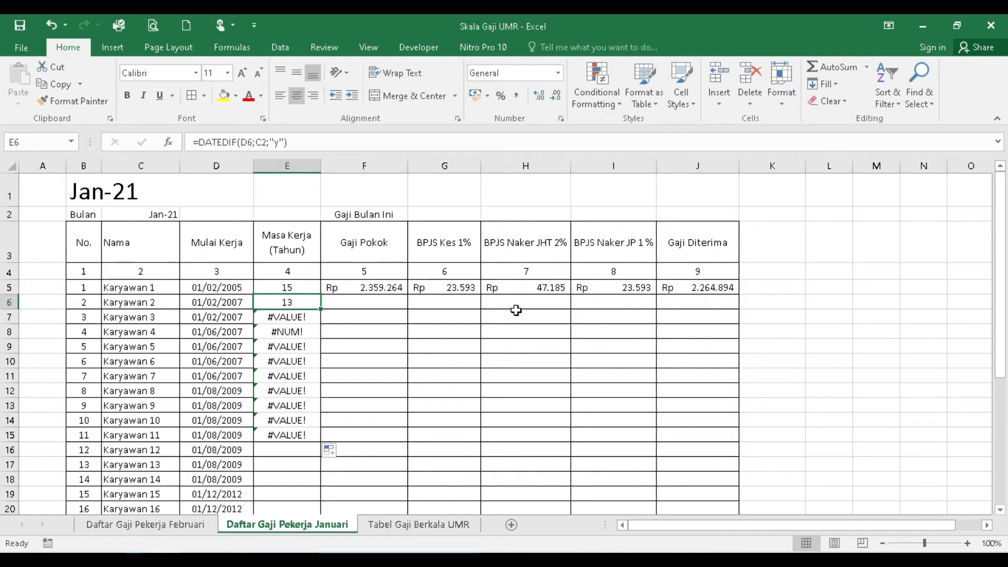
key("Down")
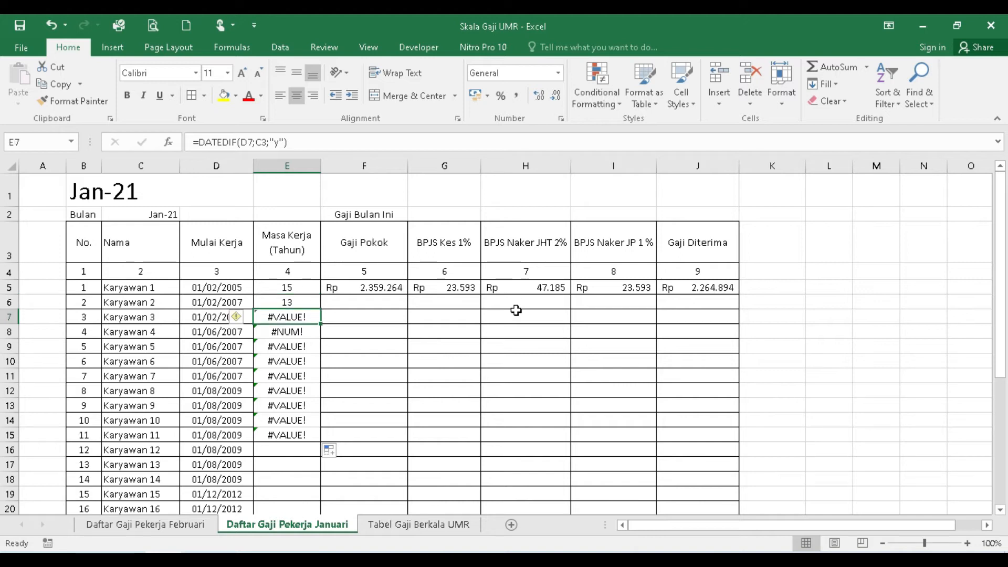
key("Up")
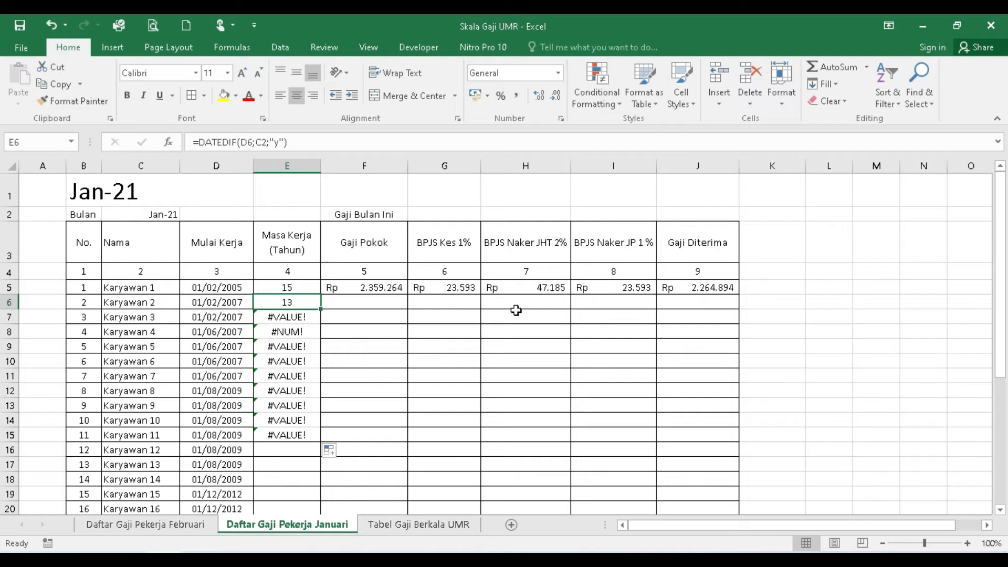
key("Down")
key("Down")
key("Down")
key("Down")
key("Down")
key("Down")
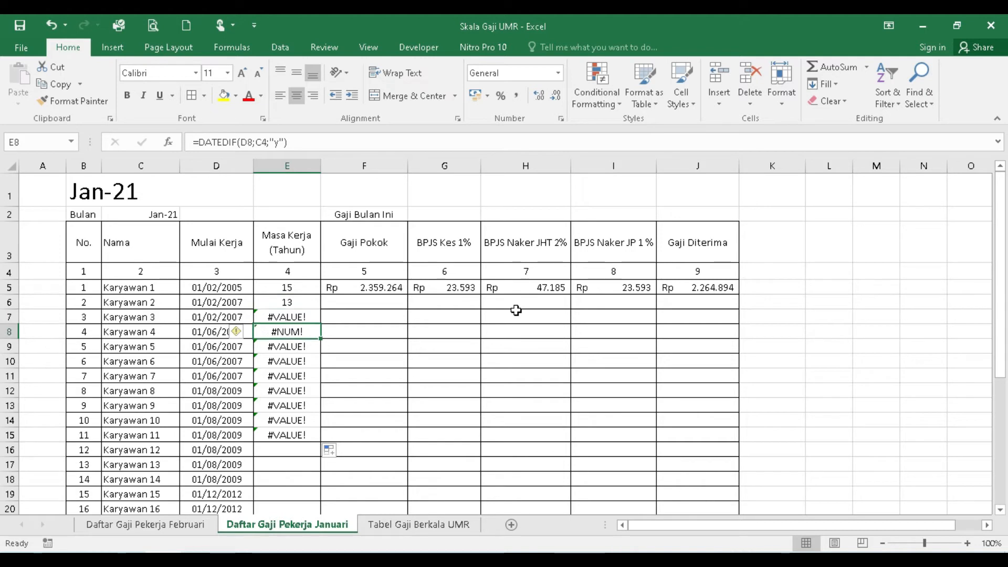
key("Down")
key("Down")
key("Up")
key("Up")
key("Up")
key("Up")
key("Up")
key("Up")
key("Up")
key("Up")
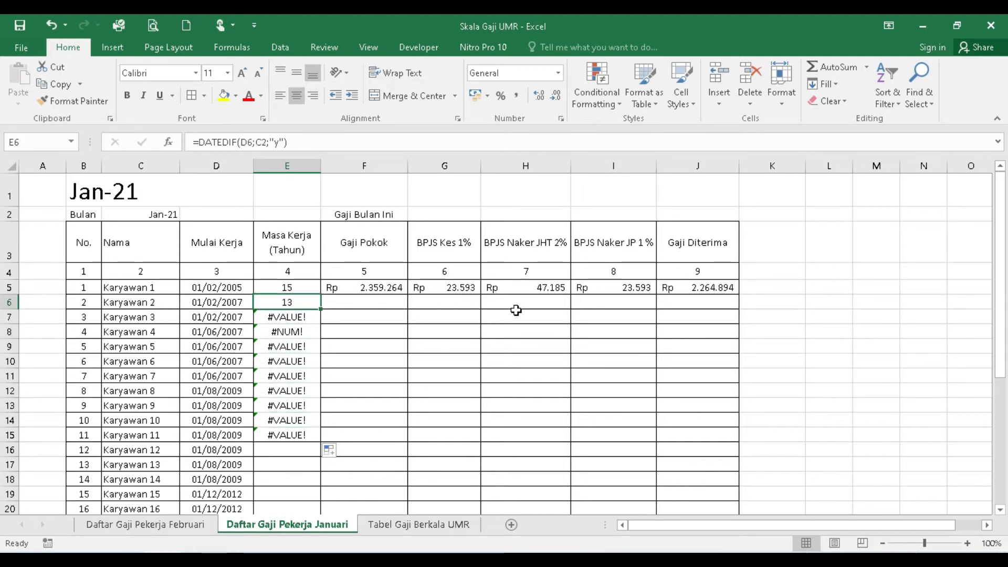
Make the month reference in E6's DATEDIF formula absolute as $C$2
left_click(257, 142)
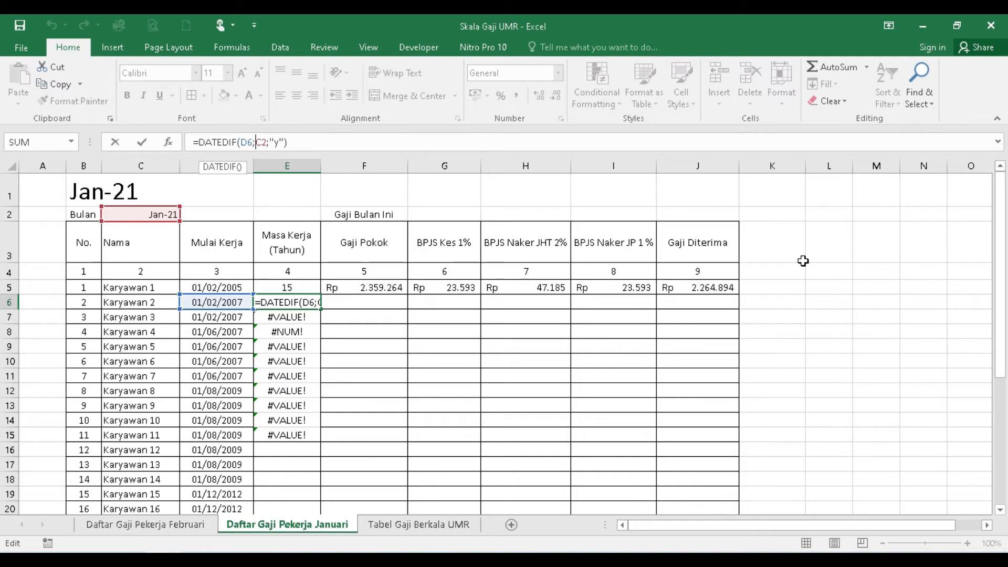
key("F4")
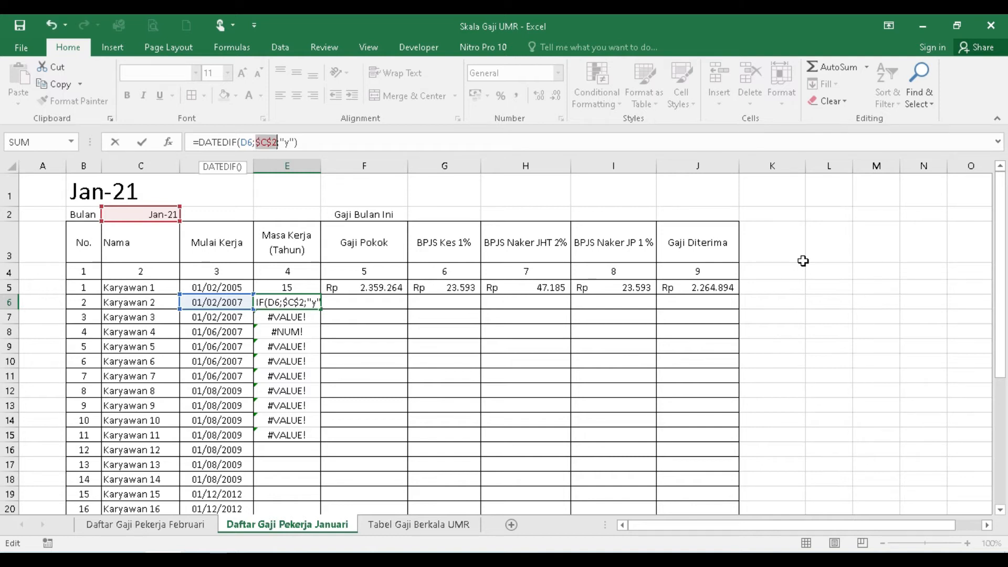
key("Return")
key("Up")
Fill E6's corrected working-years formula down through E20
left_click_drag(320, 309, 321, 367)
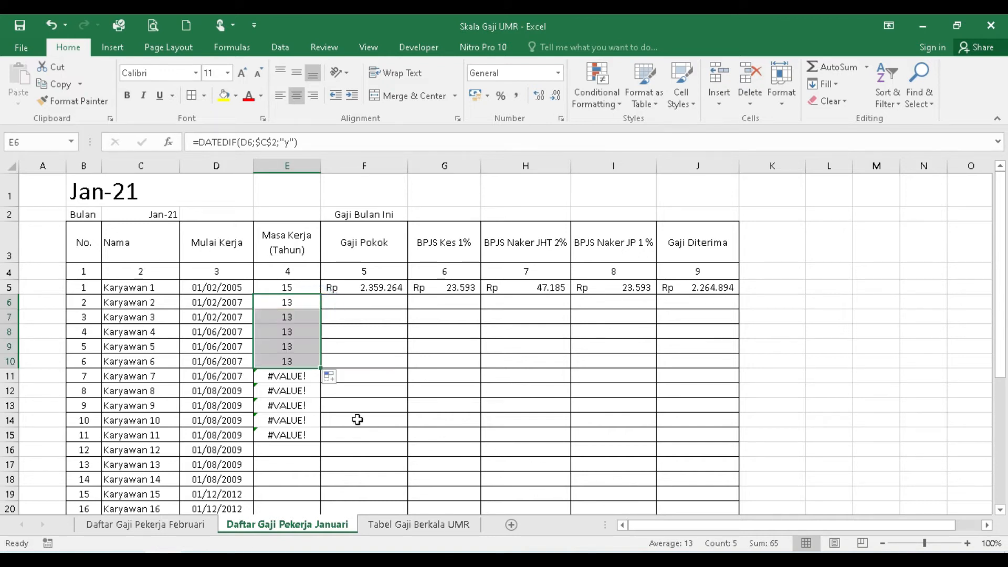
scroll(294, 403, "down", 1)
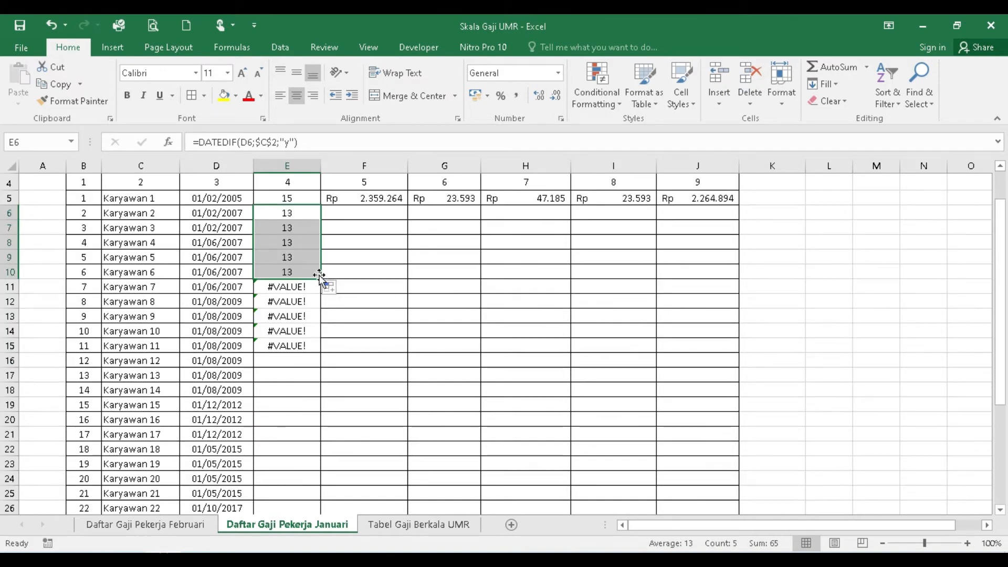
left_click_drag(320, 278, 318, 431)
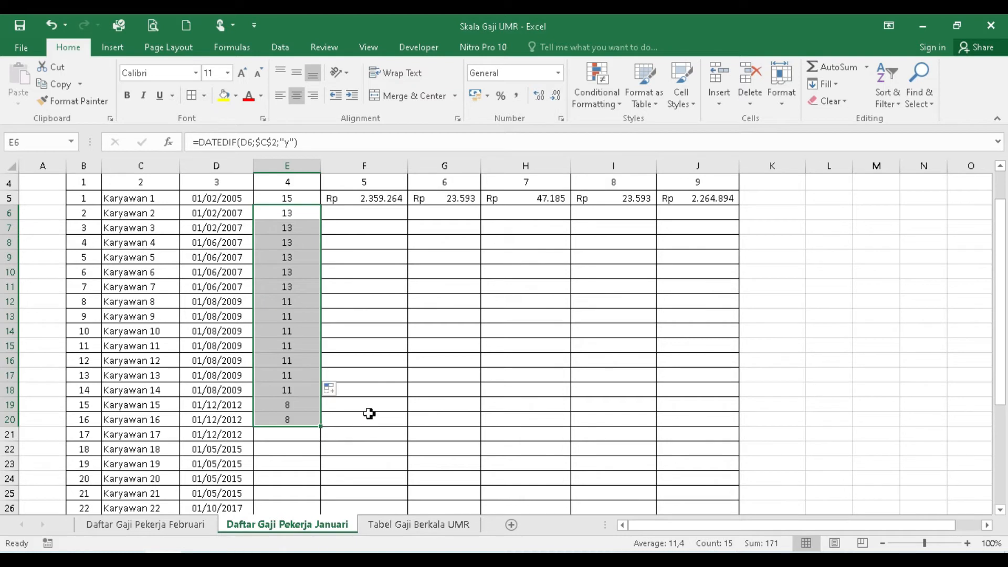
Extend the working-years formula fill down through E30, the last employee row
scroll(367, 412, "down", 3)
left_click_drag(321, 295, 319, 439)
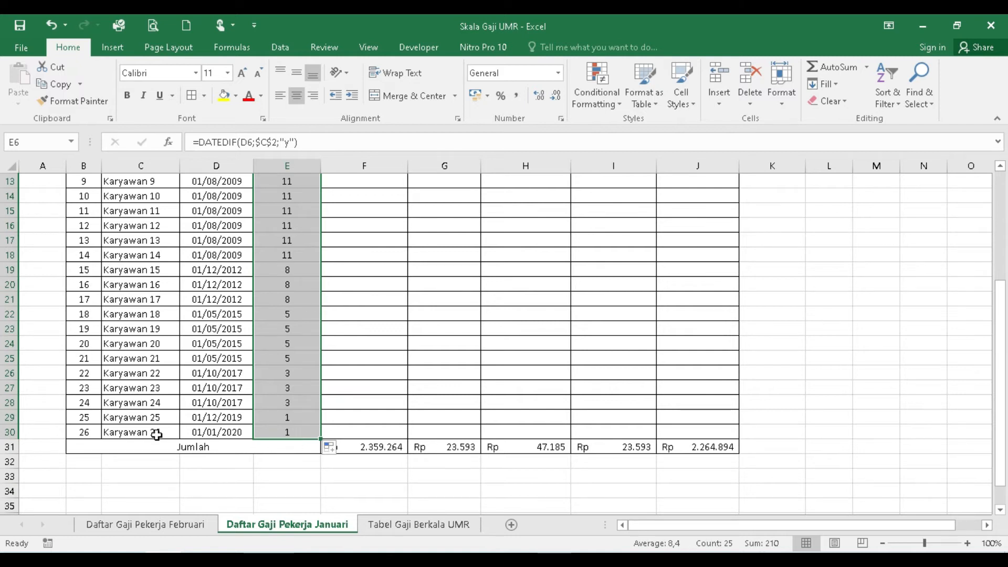
Set Karyawan 26's start date in D30 to 01/01/2019 to test the working-years formula
left_click(192, 431)
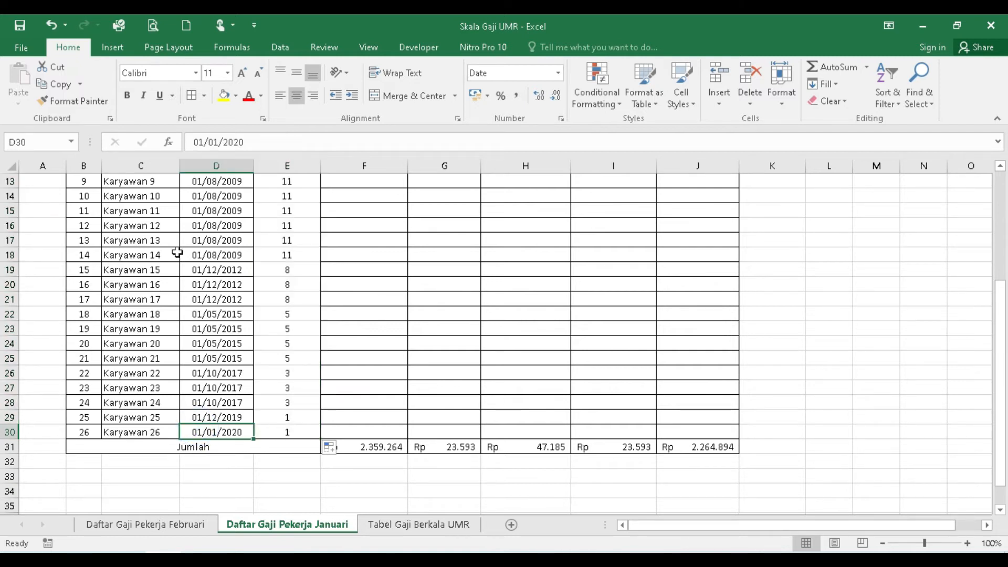
left_click(200, 142)
key("Left")
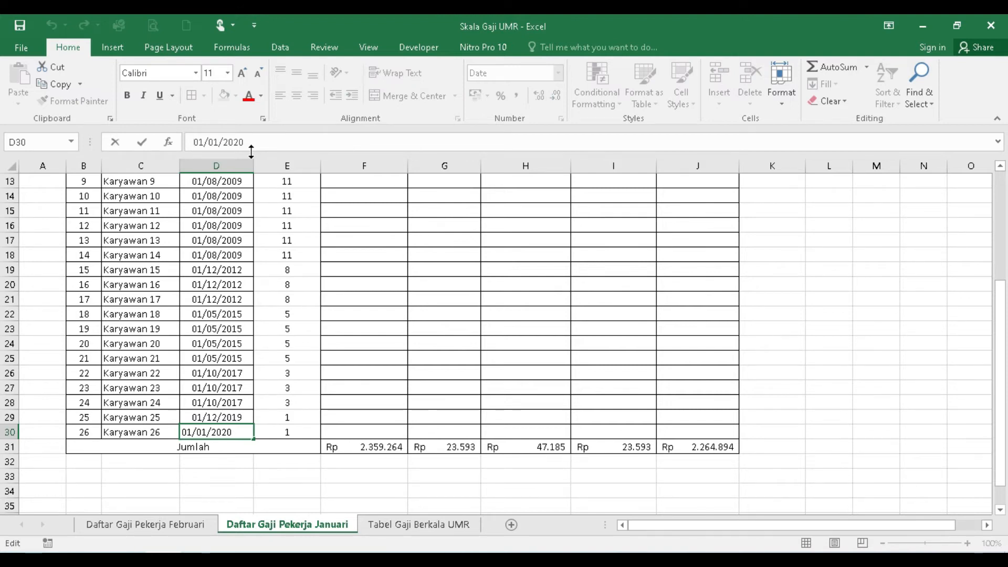
left_click(206, 403)
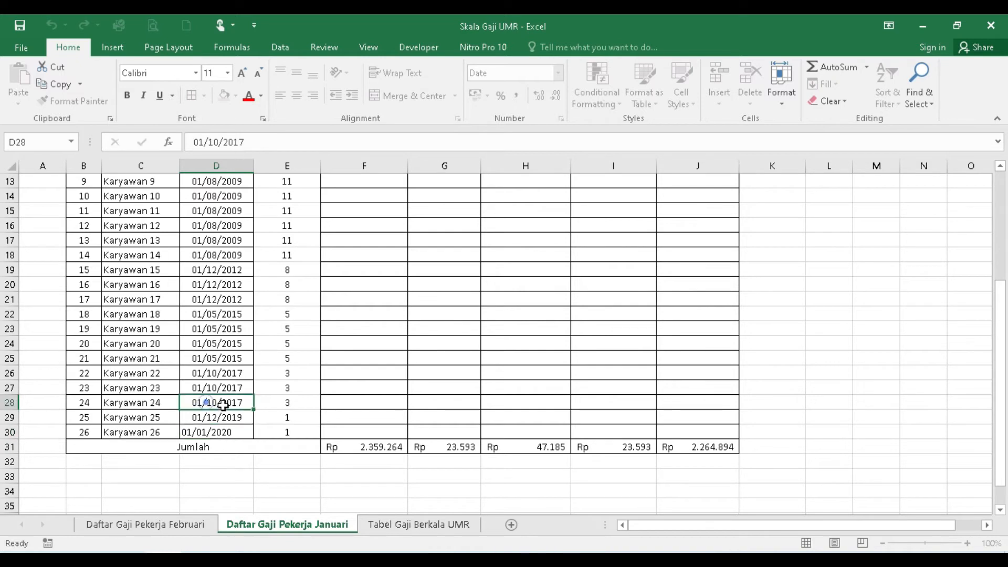
left_click(211, 432)
left_click(212, 142)
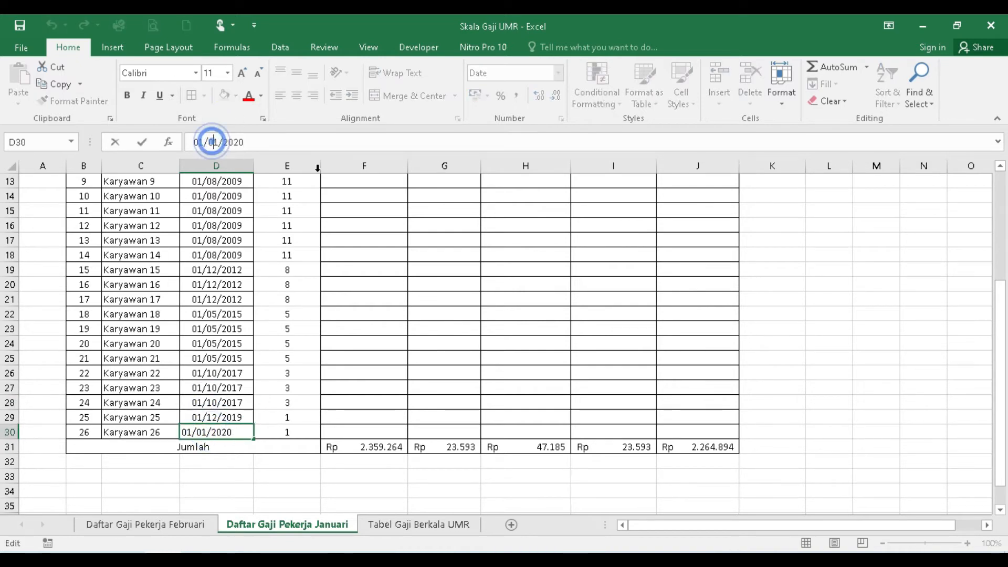
key("Right")
key("Right")
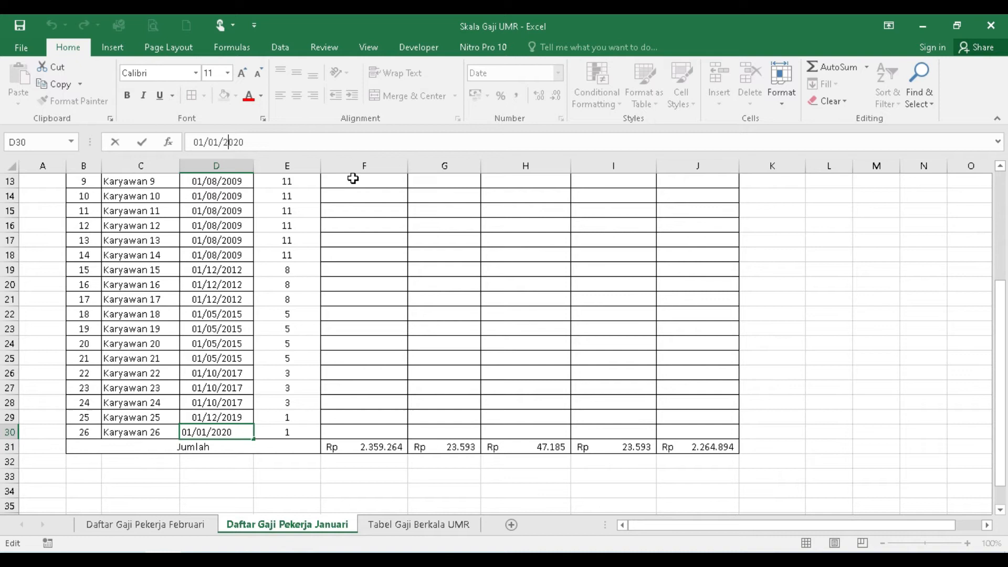
key("shift+End")
type("19")
key("Return")
key("Up")
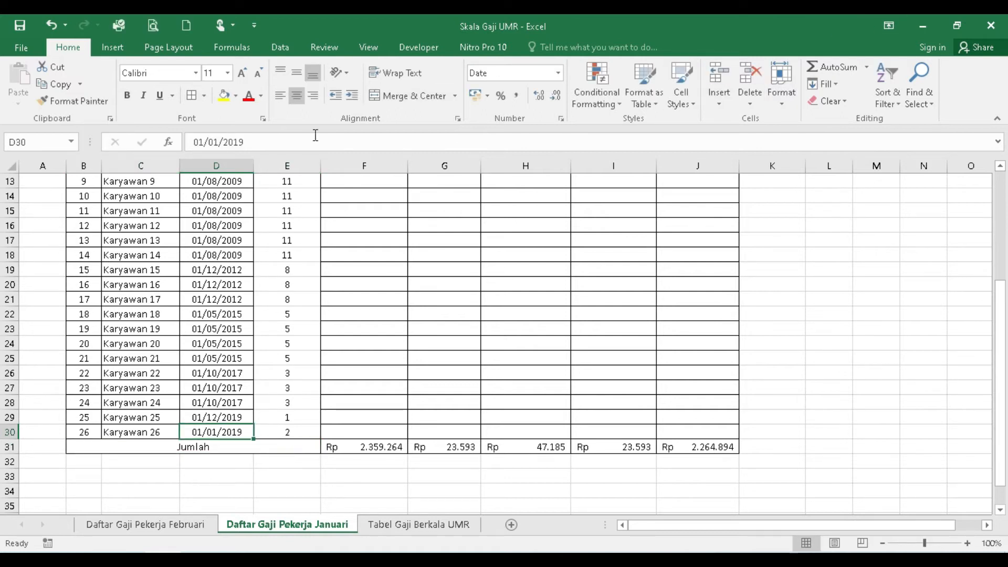
Set Karyawan 26's start date in D30 to 01/01/2021 as a second test of the working-years formula
left_click(289, 139)
key("BackSpace")
key("BackSpace")
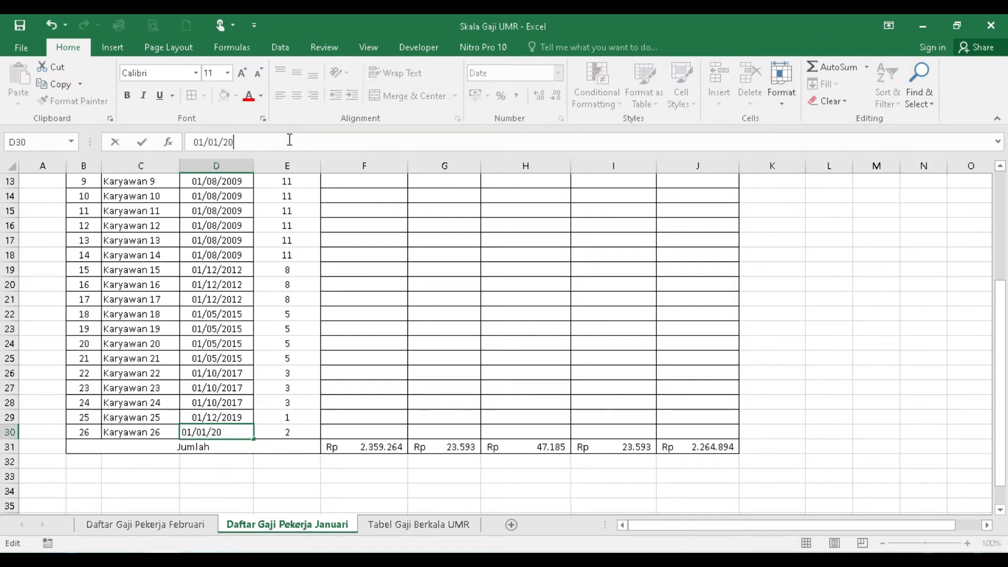
type("21")
key("Return")
key("Up")
key("Left")
key("Right")
Set Karyawan 26's start date in D30 back to 01/01/2020
left_click(268, 145)
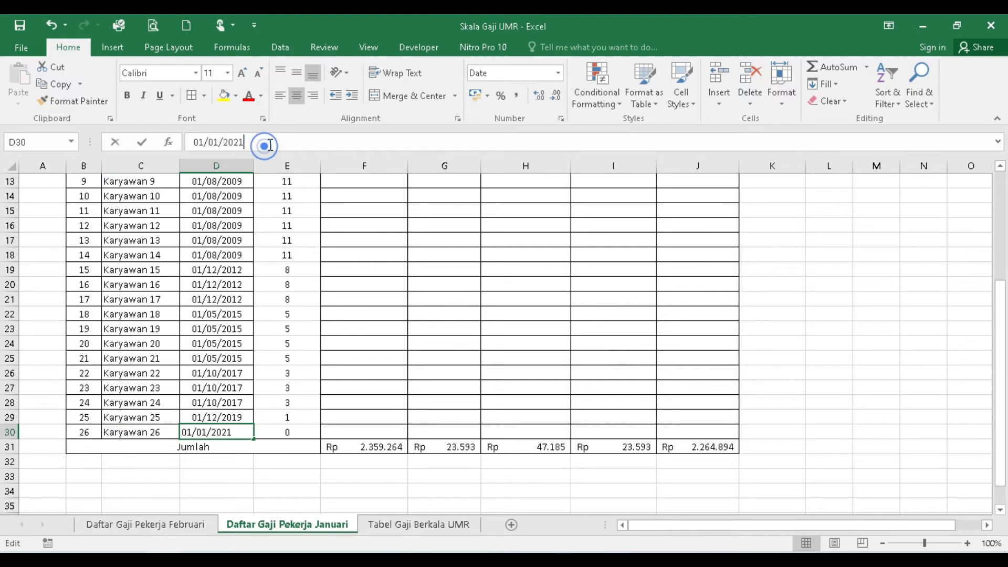
type("0")
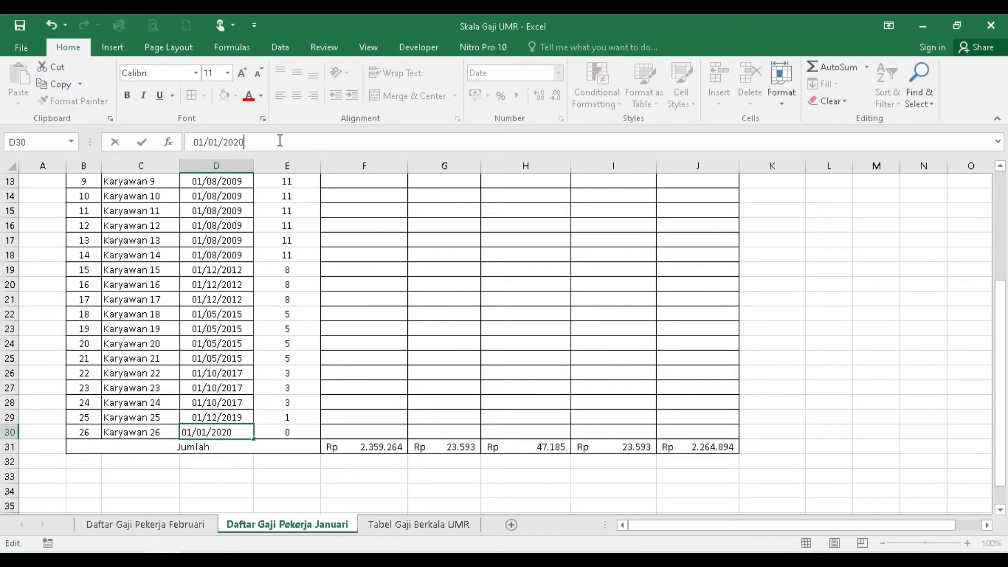
key("Return")
key("Up")
Review the working-years formulas in column E from row 30 up to E6
key("Right")
key("Up")
key("Up")
key("Up")
key("Up")
key("Up")
key("Up")
key("Up")
key("Up")
key("Up")
key("Up")
key("Up")
key("Up")
key("Up")
key("Up")
key("Up")
key("Up")
key("Up")
key("Up")
key("Up")
key("Up")
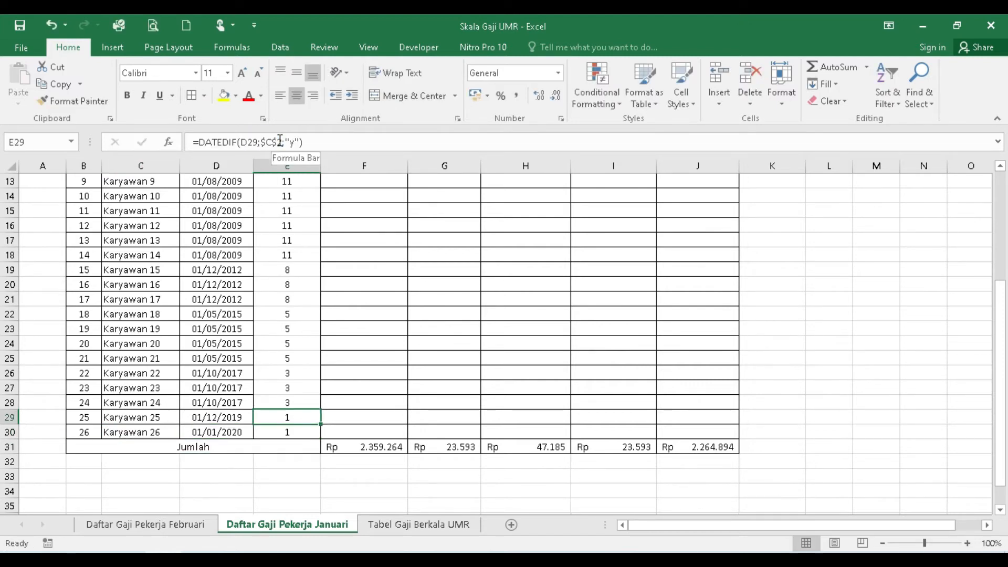
key("Up")
key("Up")
key("Up")
key("Up")
key("Up")
key("Up")
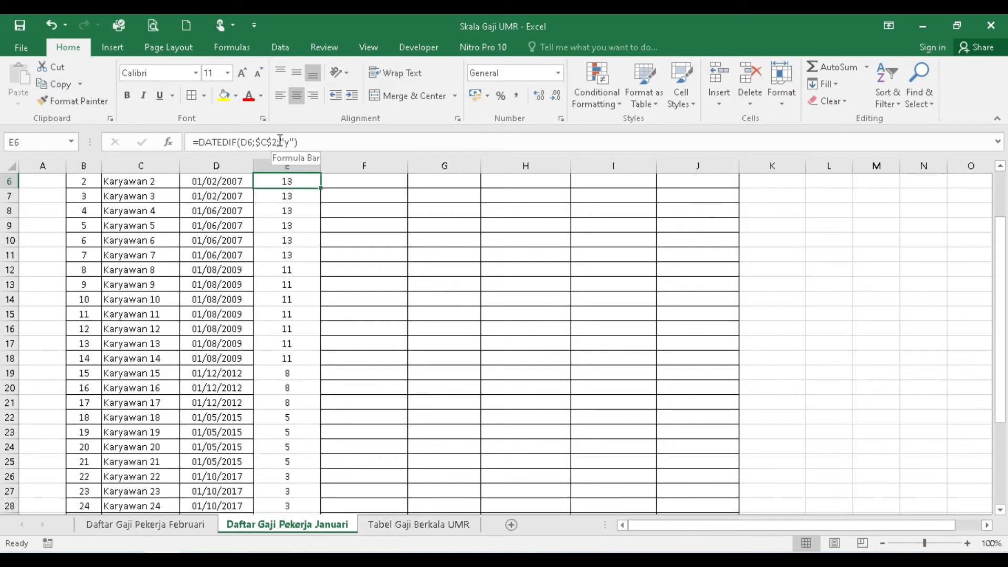
Examine the Gaji Pokok VLOOKUP formula in F5 for Karyawan 1
key("Down")
key("Down")
key("Down")
key("Right")
key("Right")
key("Left")
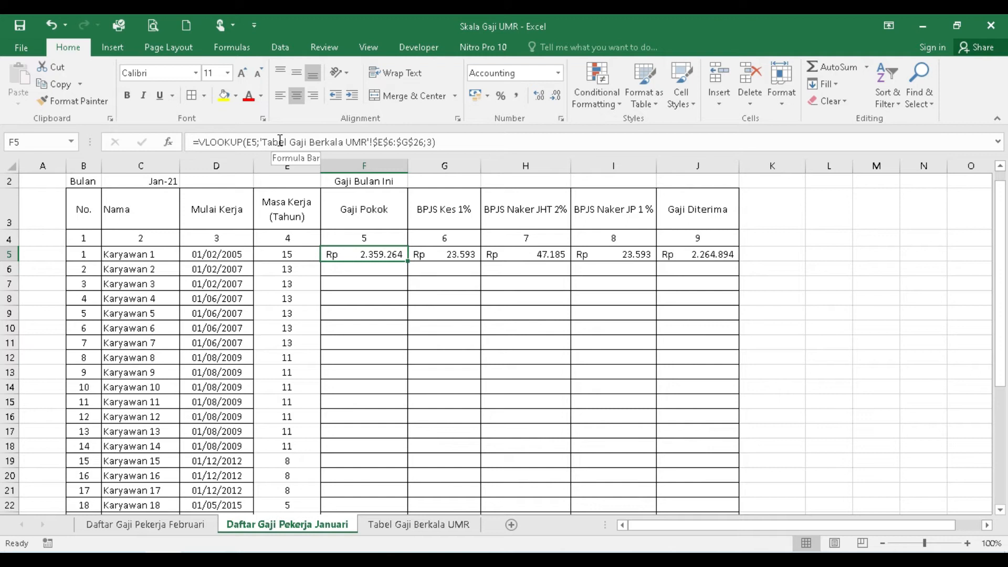
key("Left")
key("Down")
key("Right")
key("Up")
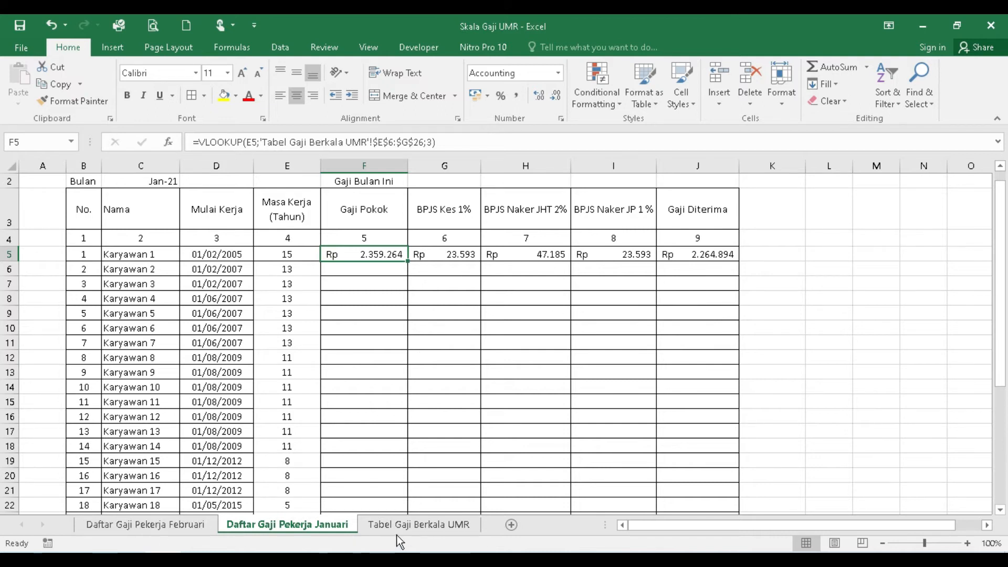
left_click(417, 527)
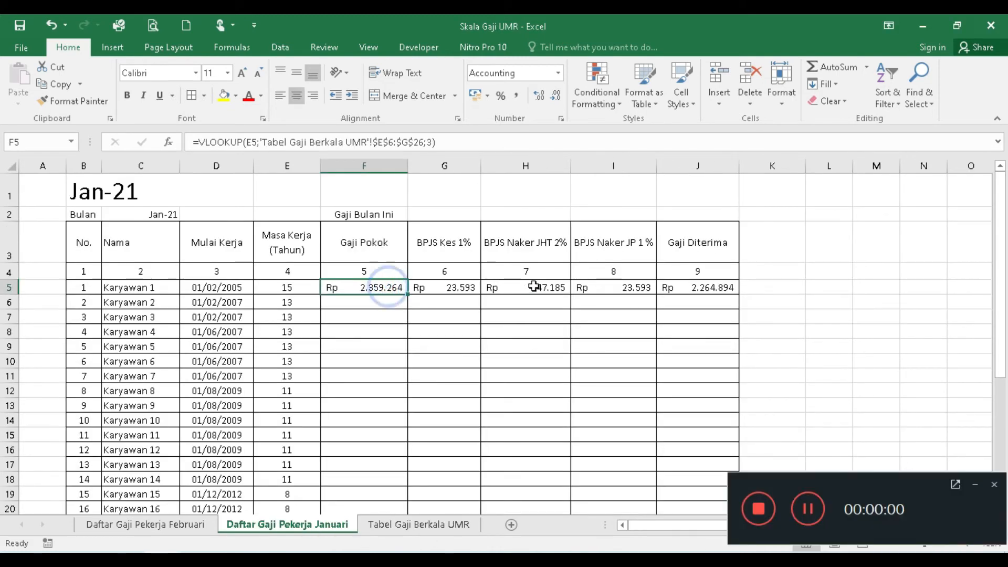
left_click(974, 484)
left_click(376, 304)
left_click(376, 292)
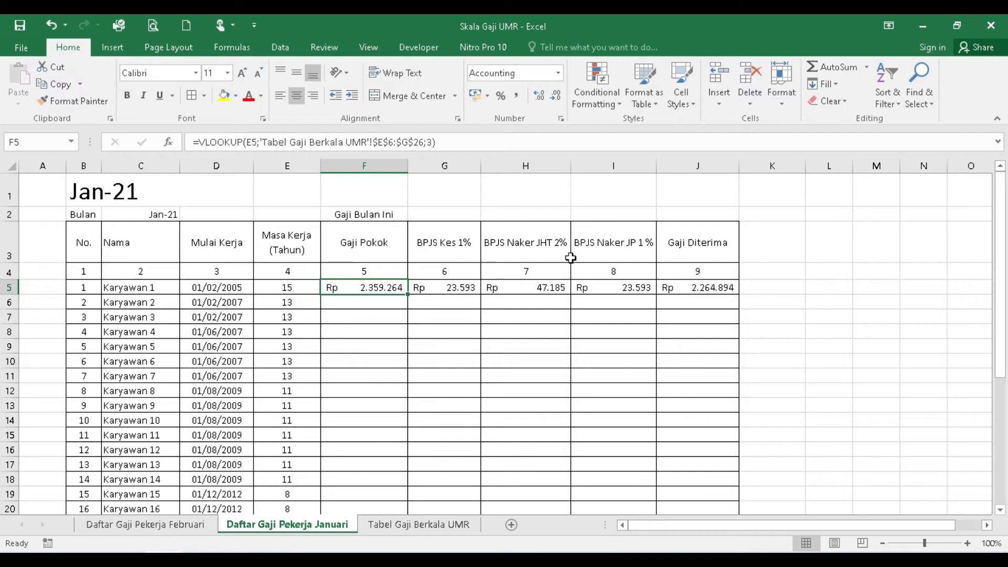
Compare Karyawan 1's working years and F5's salary lookup with the table on the Tabel Gaji Berkala UMR sheet
key("Left")
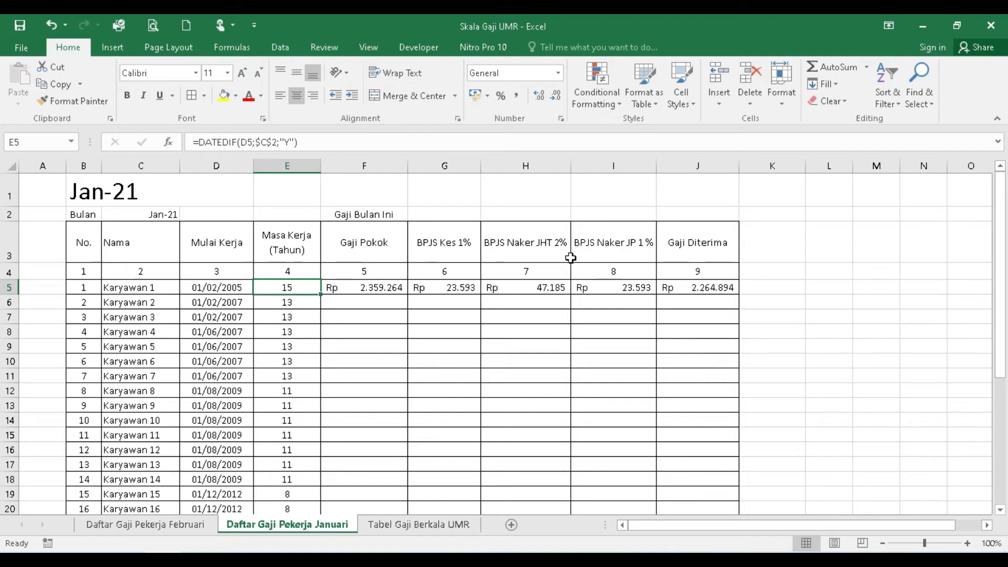
left_click(415, 525)
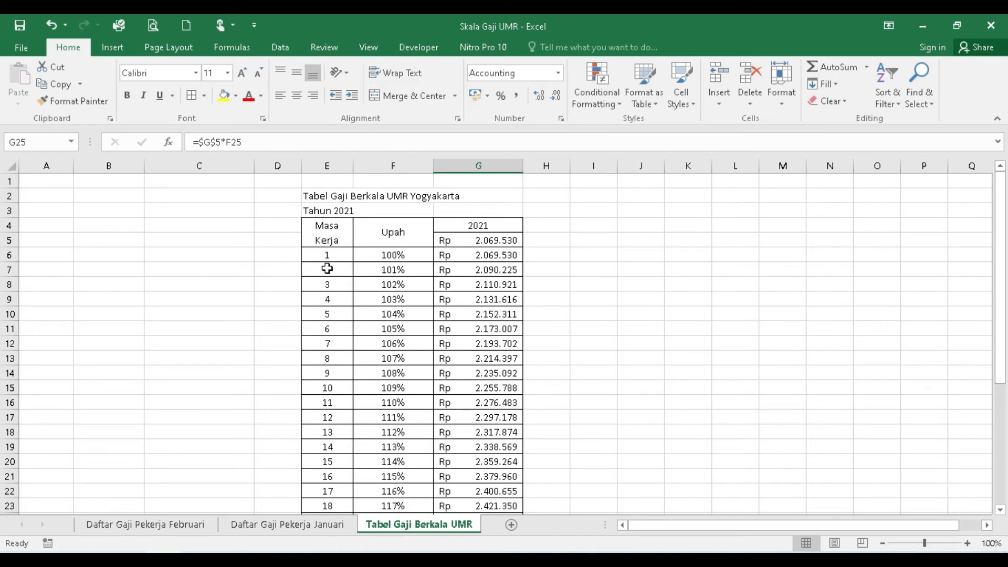
left_click(300, 526)
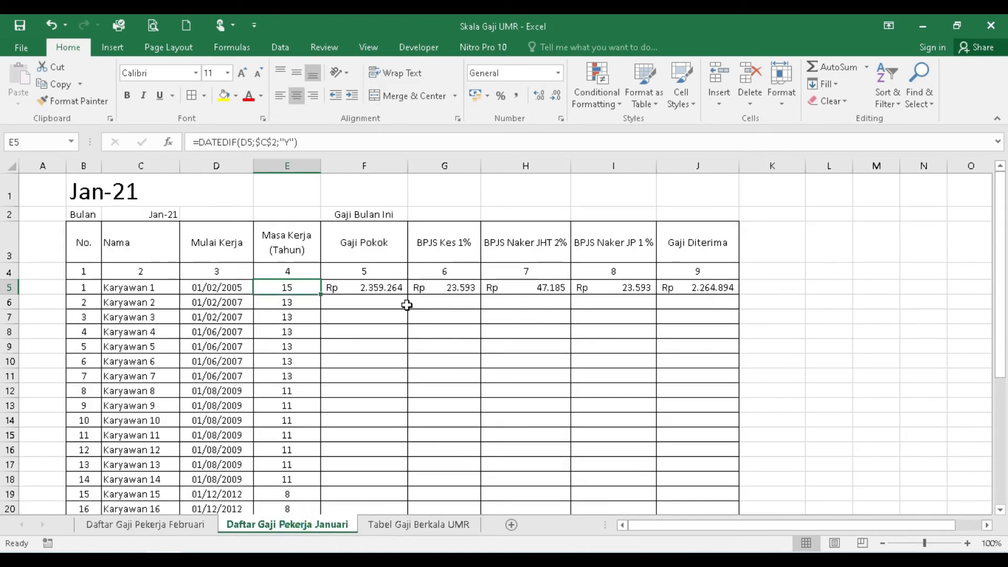
left_click(385, 287)
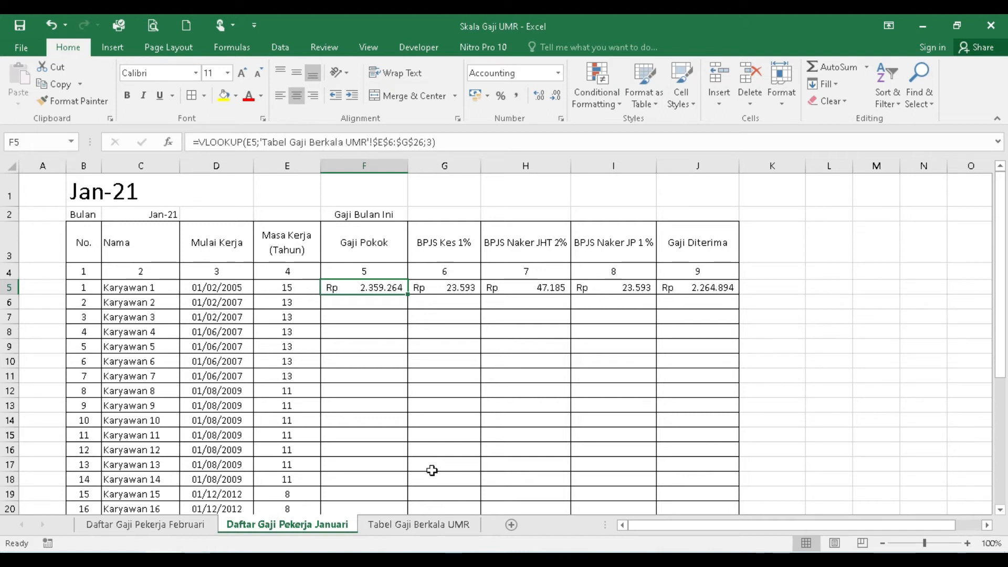
left_click(425, 529)
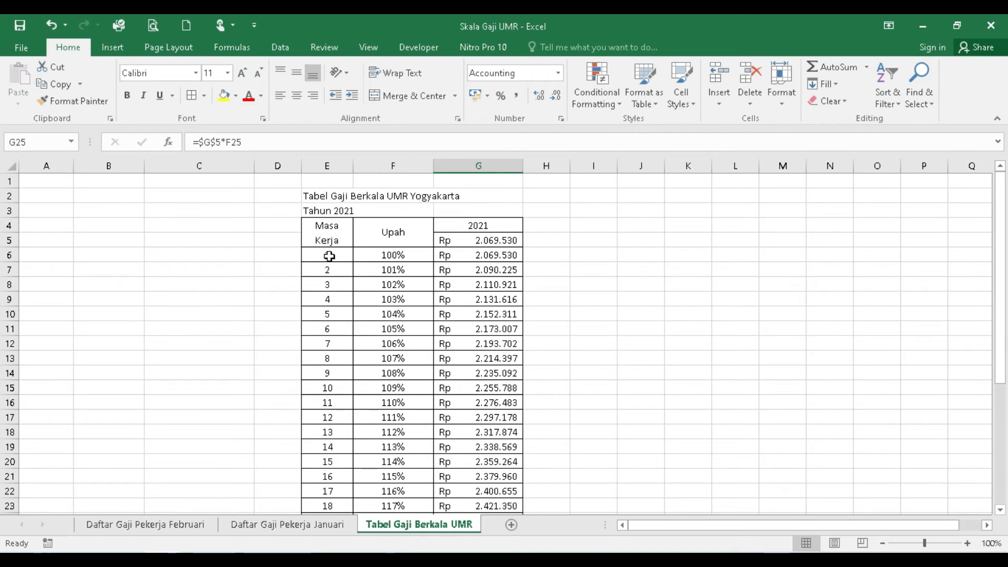
left_click(309, 524)
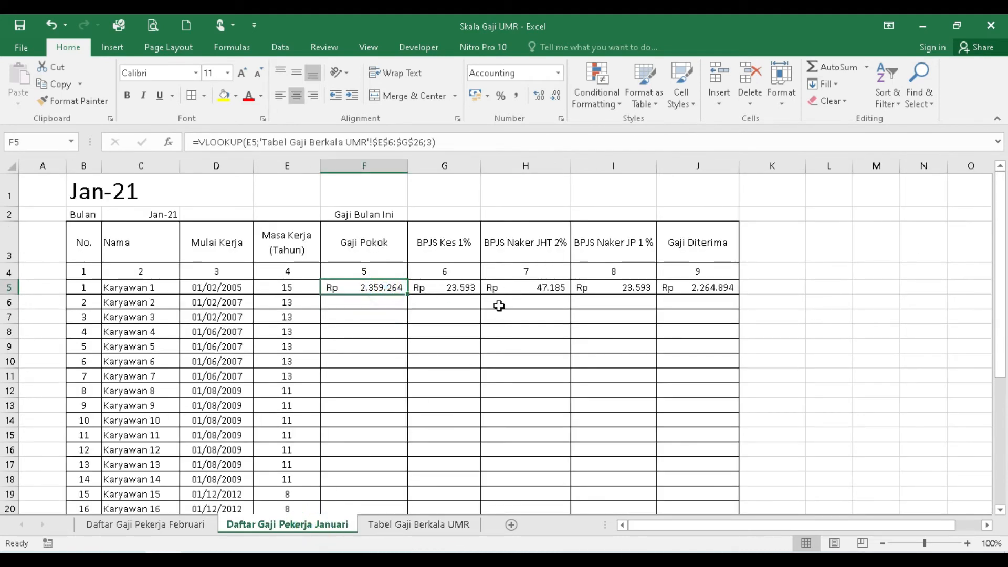
Copy F5's VLOOKUP formula into F6 as visible text with a leading apostrophe and left-align it
left_click_drag(444, 142, 194, 144)
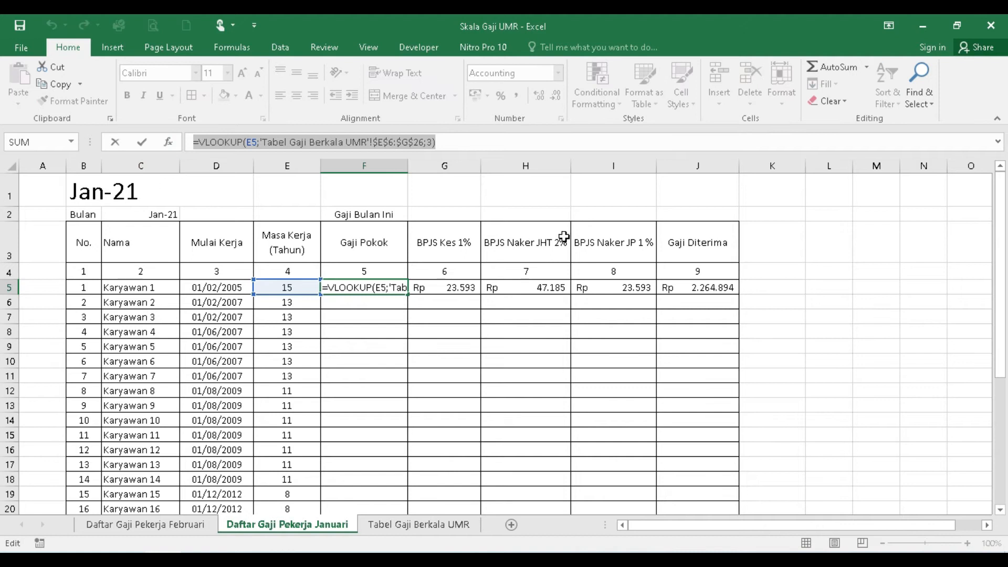
key("ctrl+c")
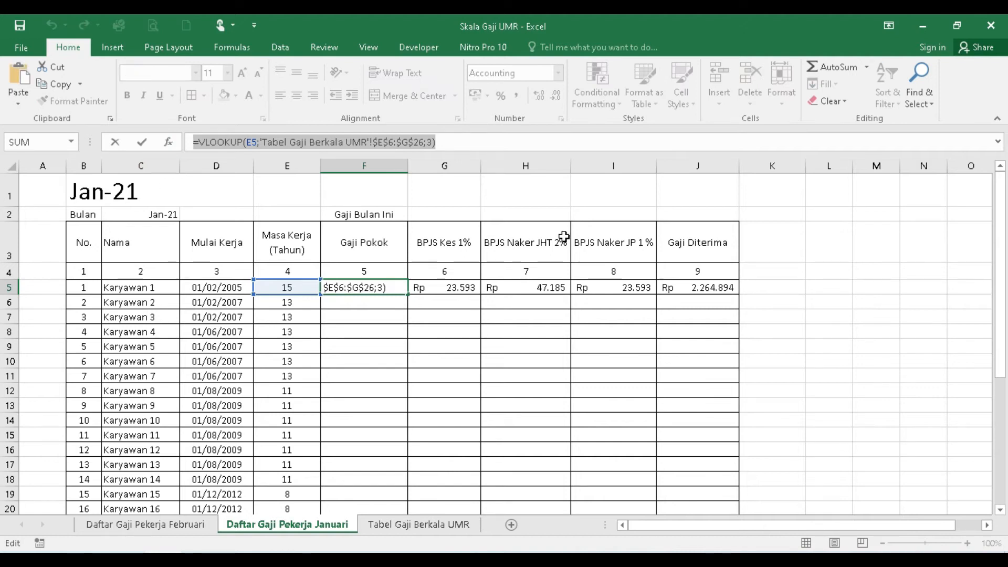
key("ctrl+Return")
left_click(370, 302)
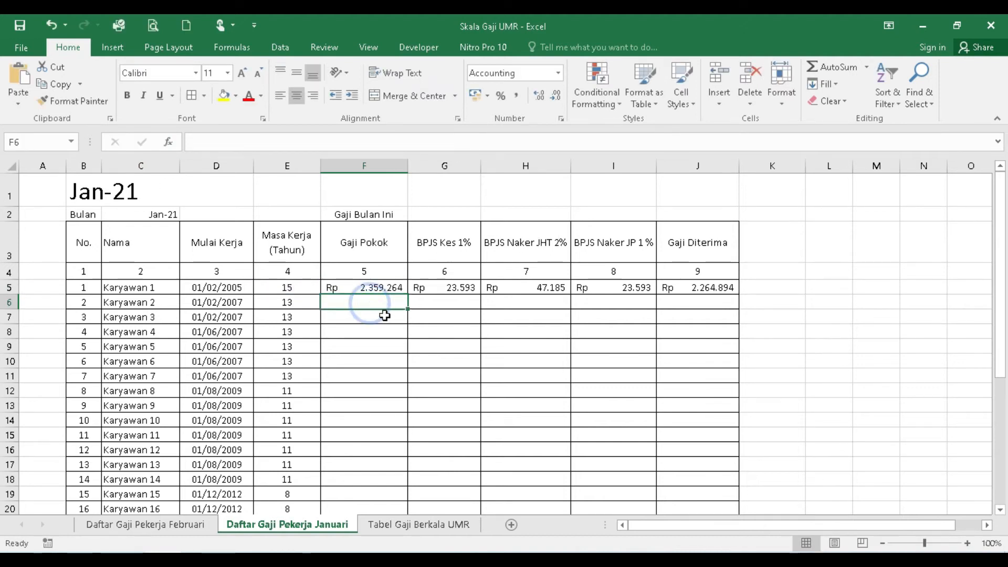
left_click(220, 142)
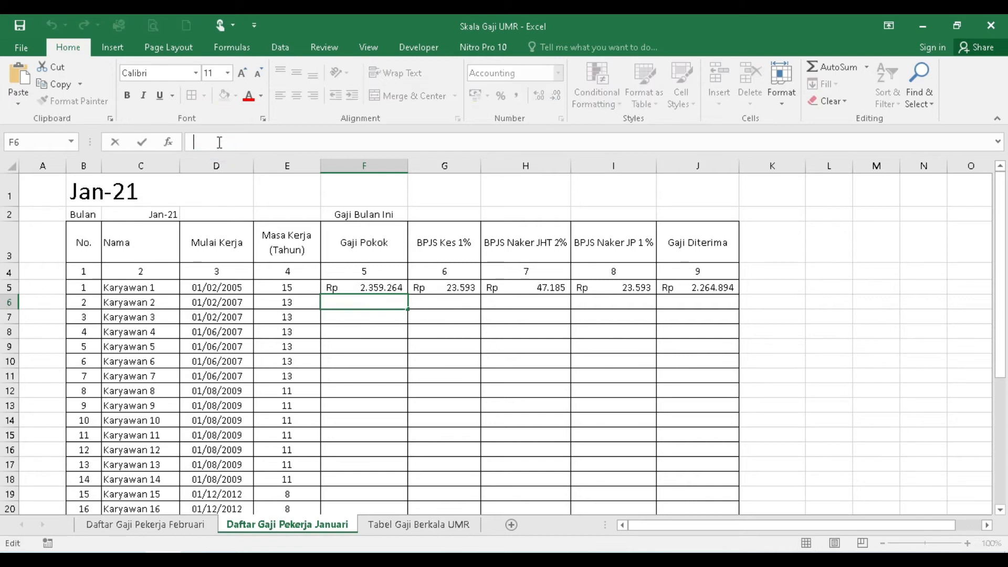
key("ctrl+v")
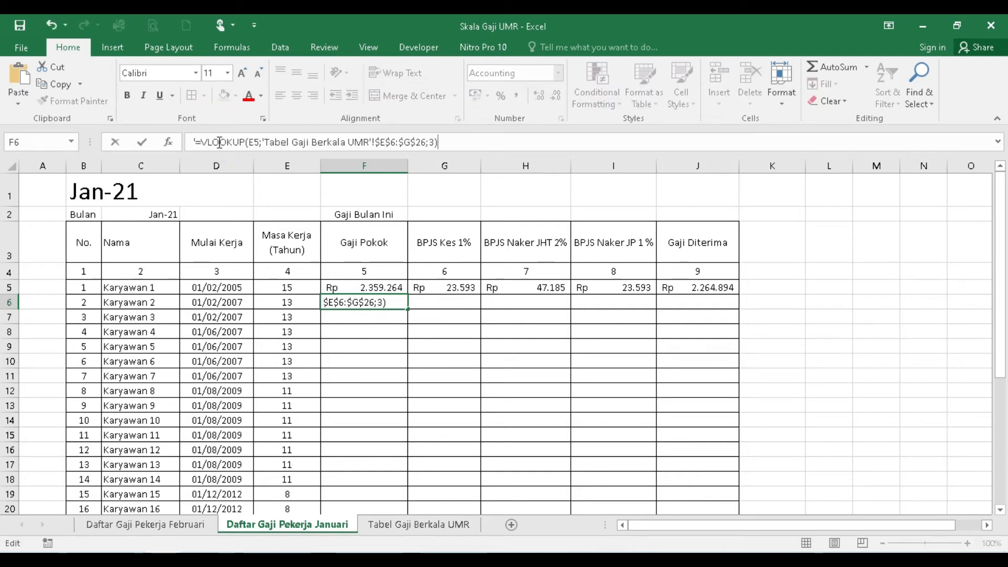
key("ctrl+Return")
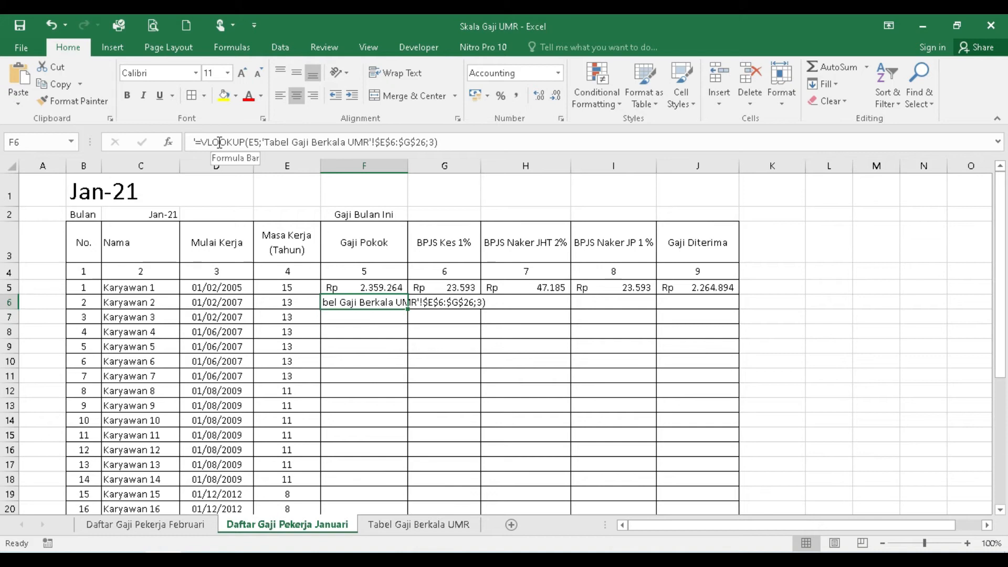
left_click(280, 95)
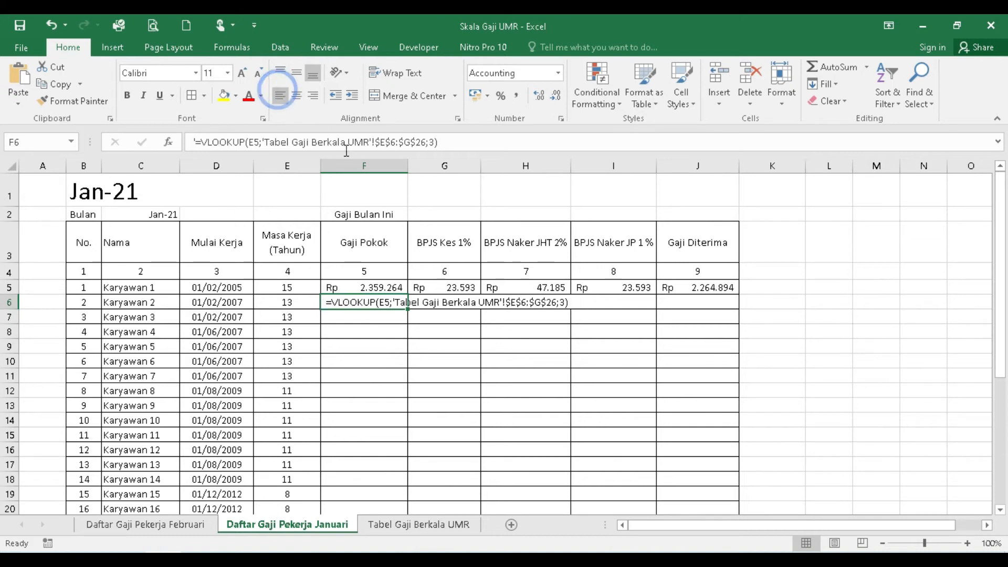
Start a VLOOKUP formula in F8 using Karyawan 4's working years in E8 as the lookup value
left_click(370, 372)
left_click(385, 327)
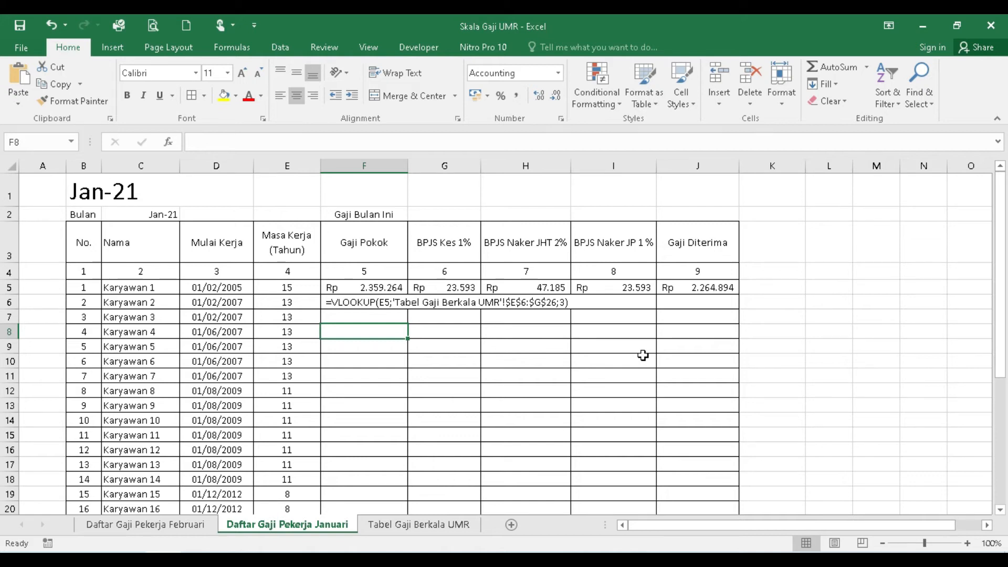
type("=")
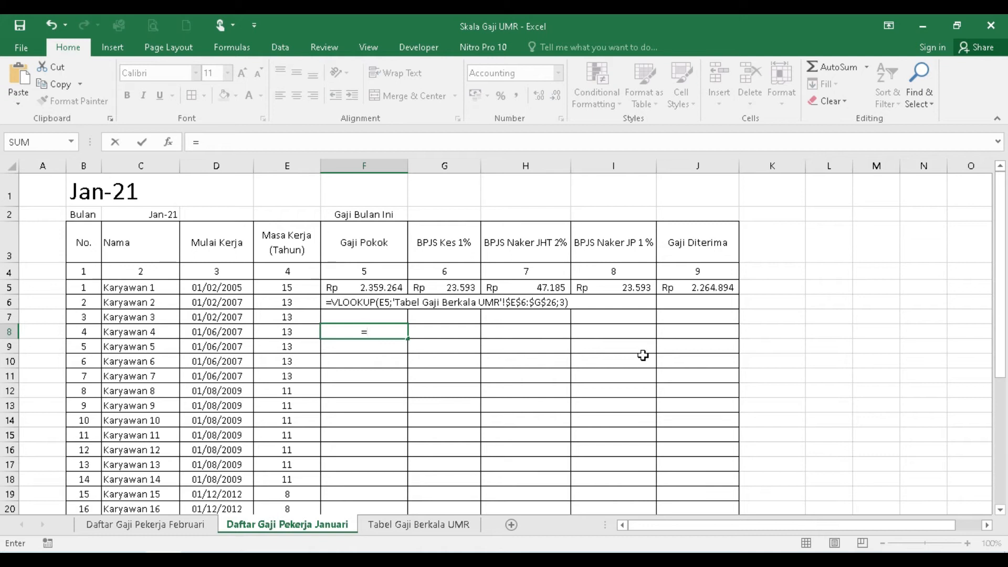
type("vlo")
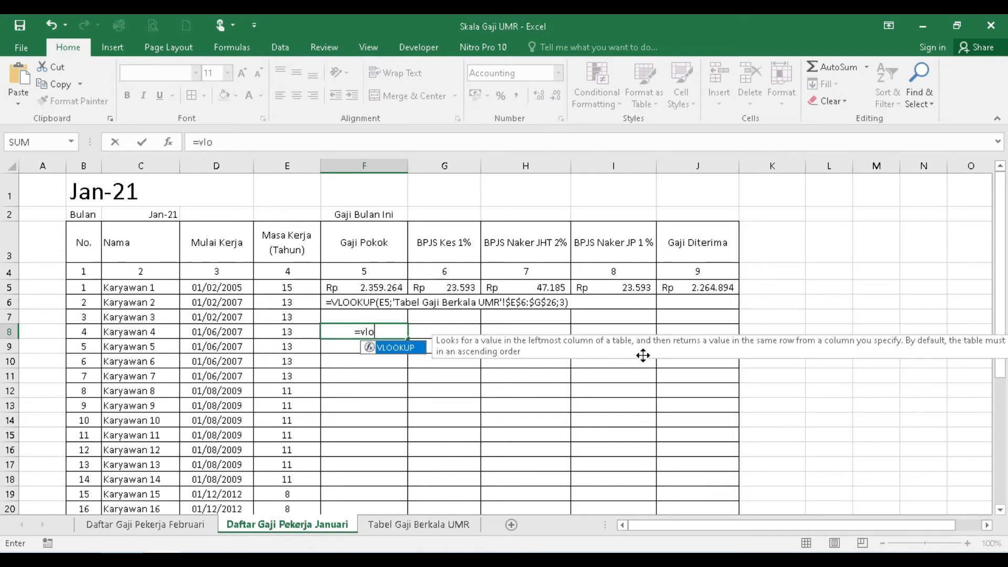
key("Tab")
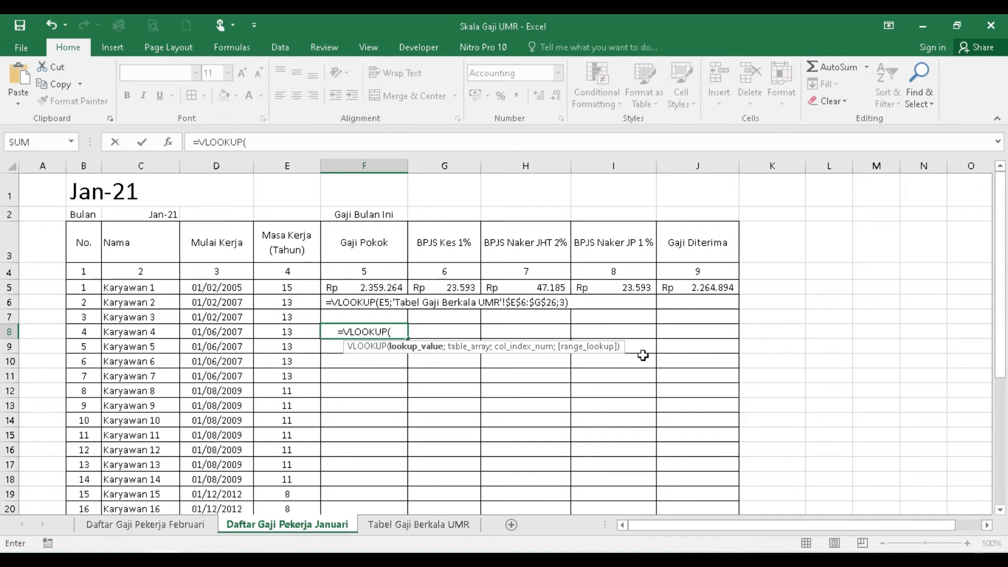
key("Left")
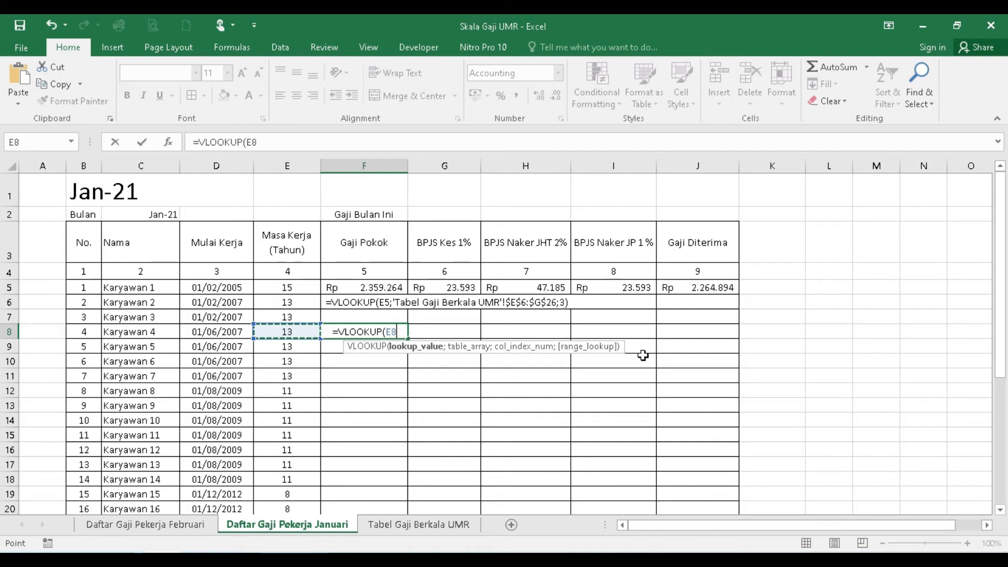
type(";")
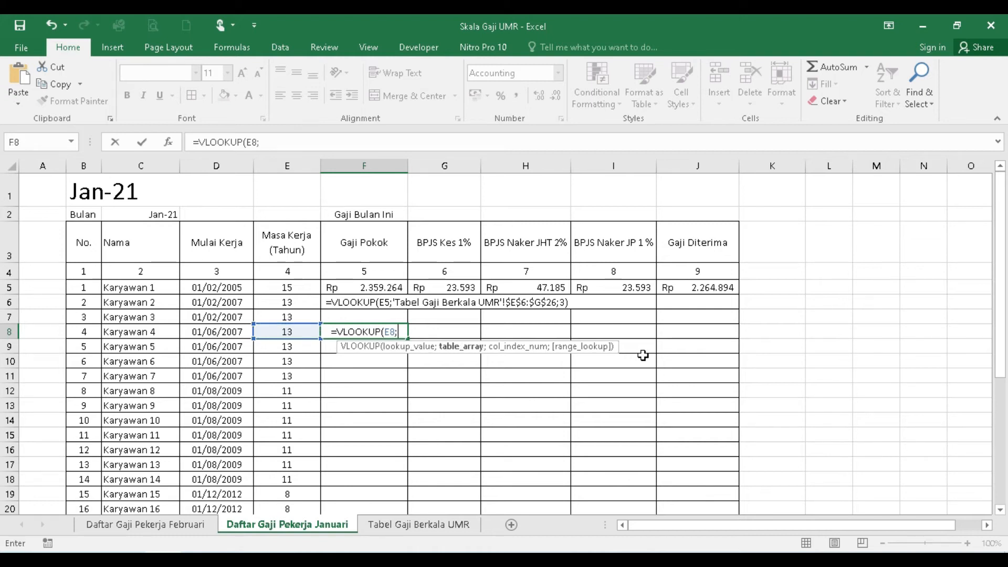
Set the VLOOKUP table array to E6:G26 on the Tabel Gaji Berkala UMR sheet, using relative references
left_click(409, 527)
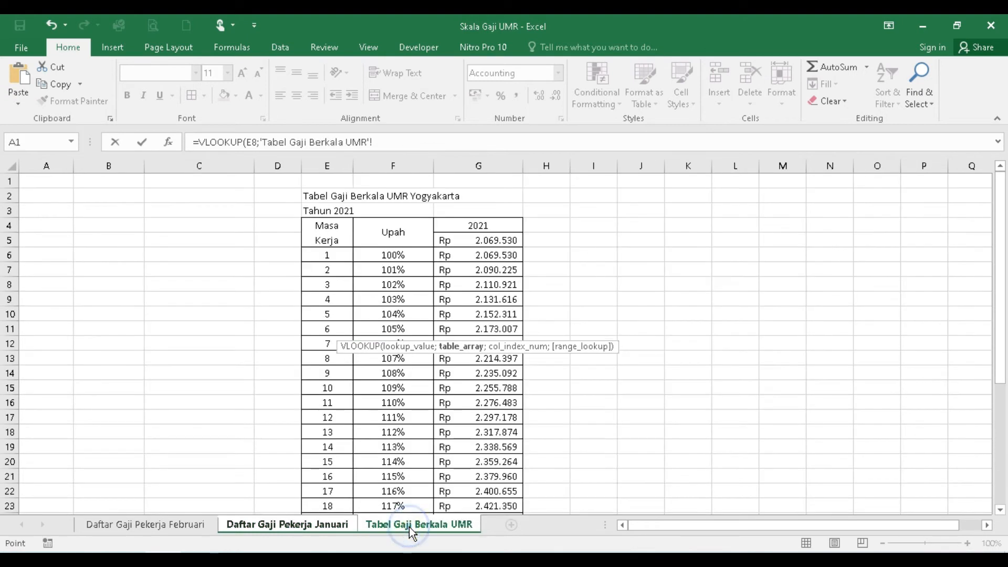
left_click(335, 257)
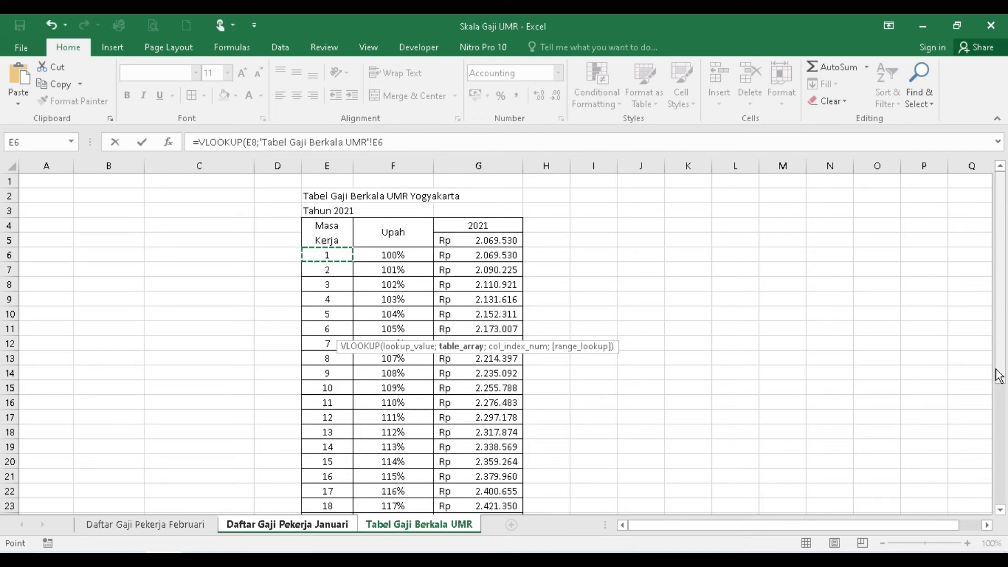
key("shift+Right")
key("shift+Right")
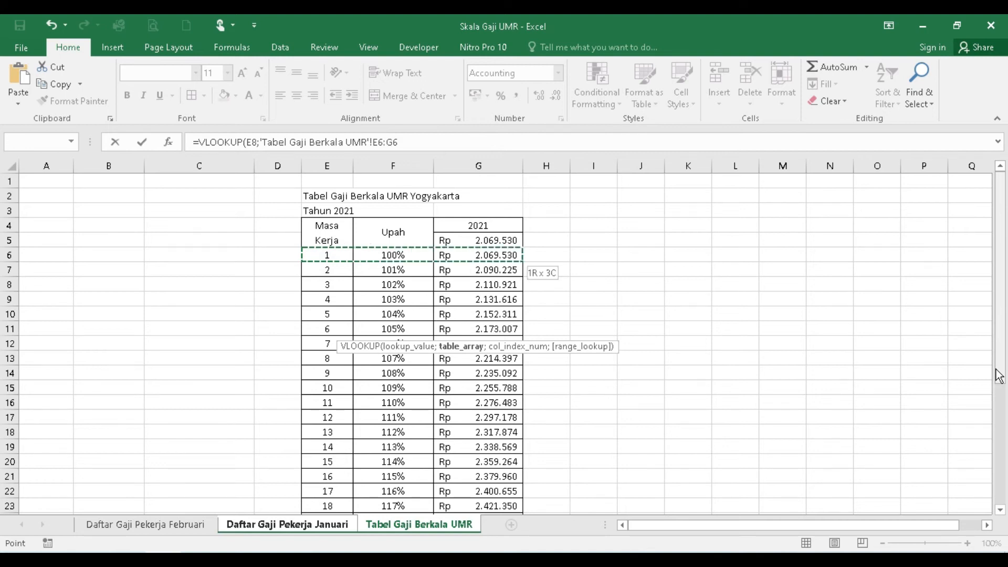
key("shift+Down")
key("shift+Down")
key("shift+Down")
key("shift+Down")
key("shift+Down")
key("shift+Down")
key("shift+Down")
key("shift+Down")
key("shift+Down")
key("shift+Down")
key("shift+Down")
key("shift+Down")
key("shift+Down")
key("shift+Down")
key("shift+Down")
key("shift+Down")
key("shift+Down")
key("shift+Down")
key("shift+Down")
key("shift+Down")
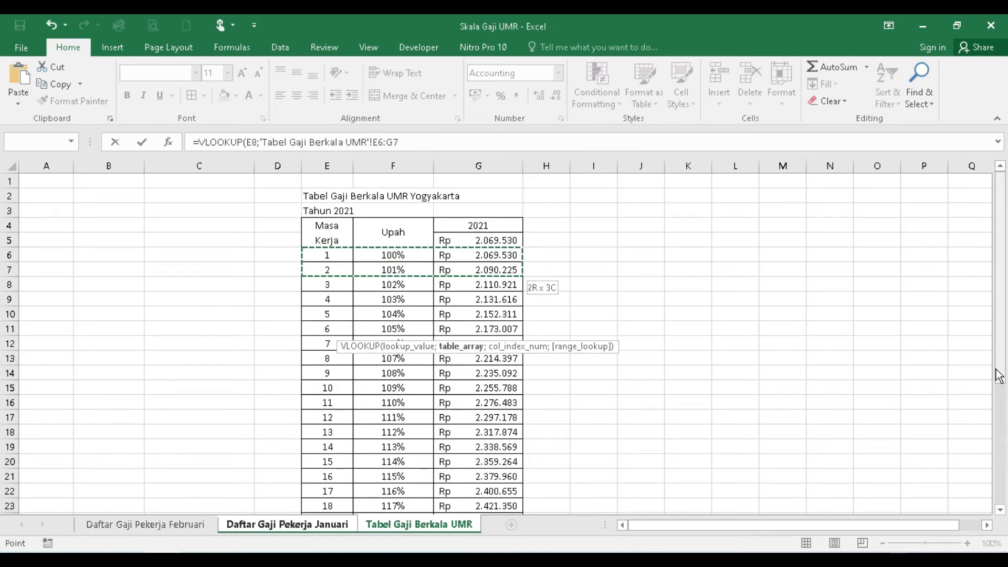
key("shift+Up")
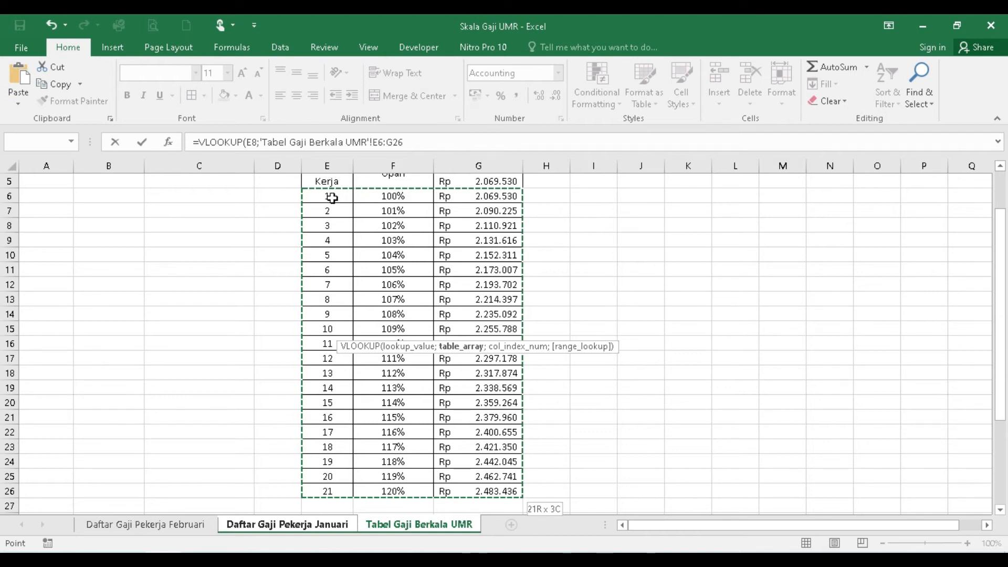
scroll(652, 274, "up", 1)
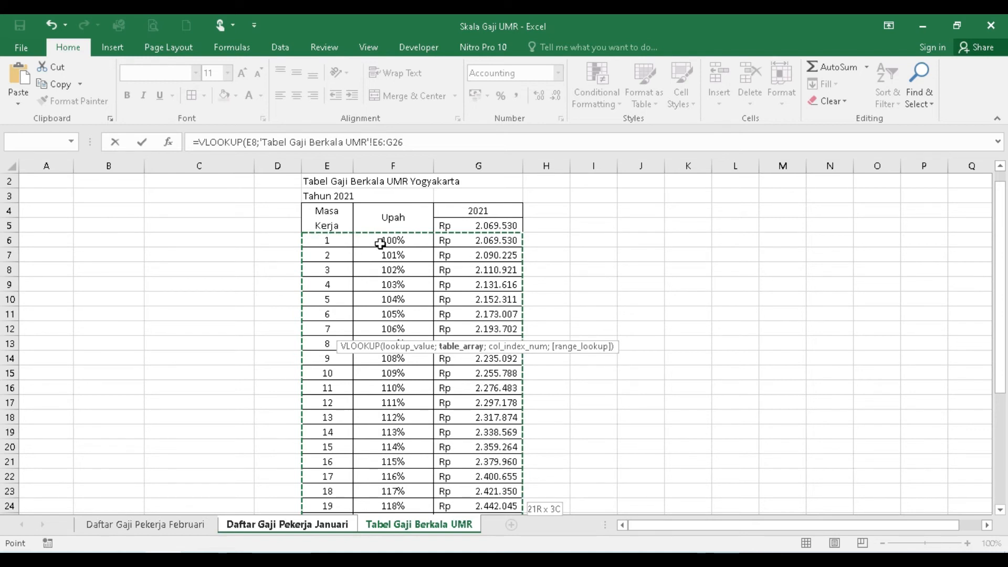
Complete the F8 VLOOKUP formula with column index 3
left_click(411, 142)
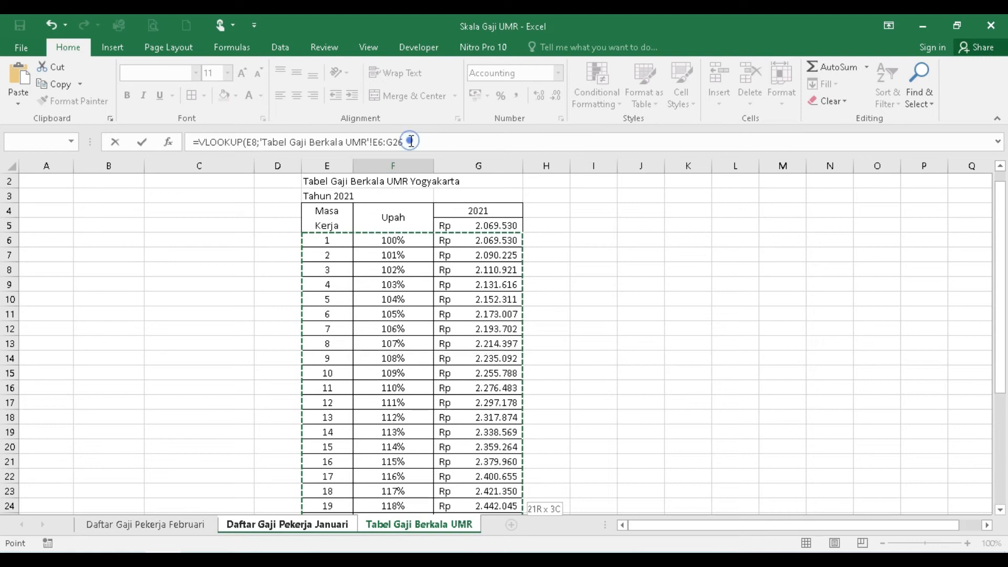
type(";3")
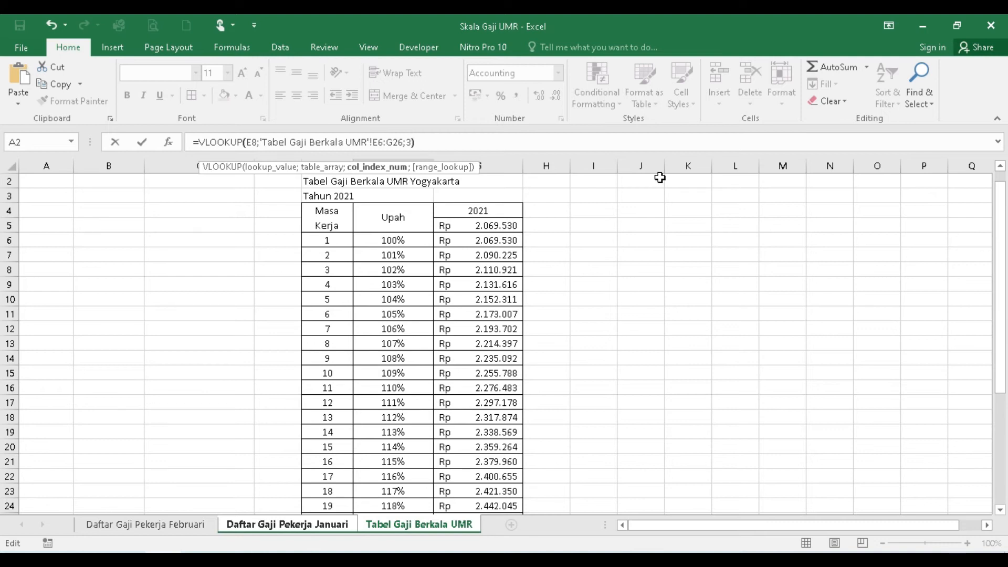
key("Return")
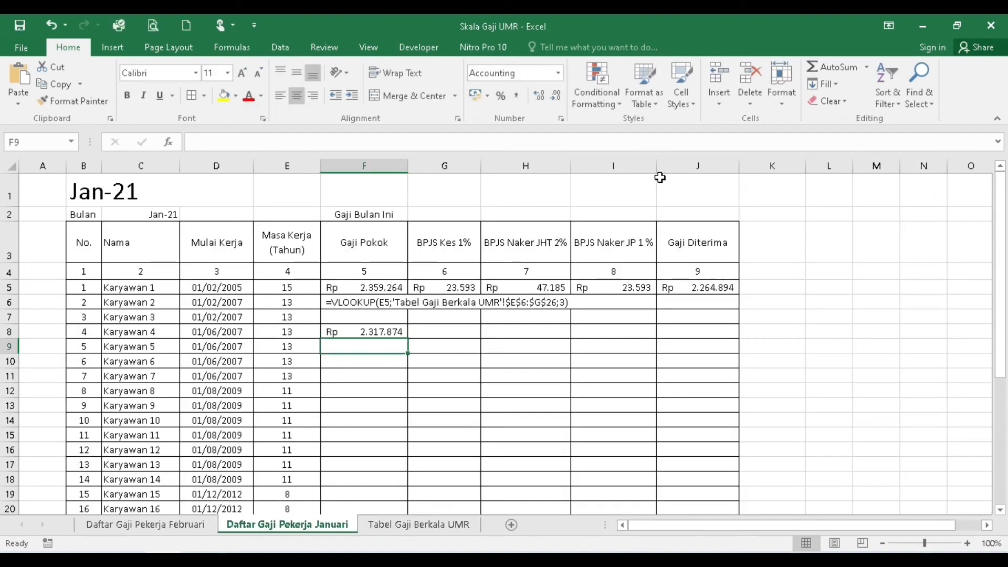
Compare Karyawan 4's base salary lookup and working years with the 13-year row on the Tabel Gaji Berkala UMR sheet
key("Up")
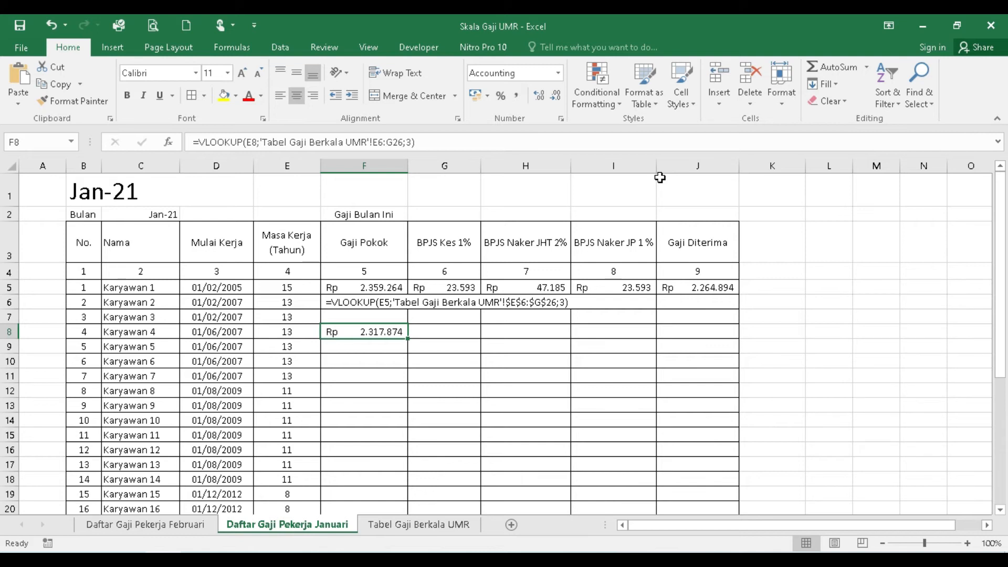
key("Left")
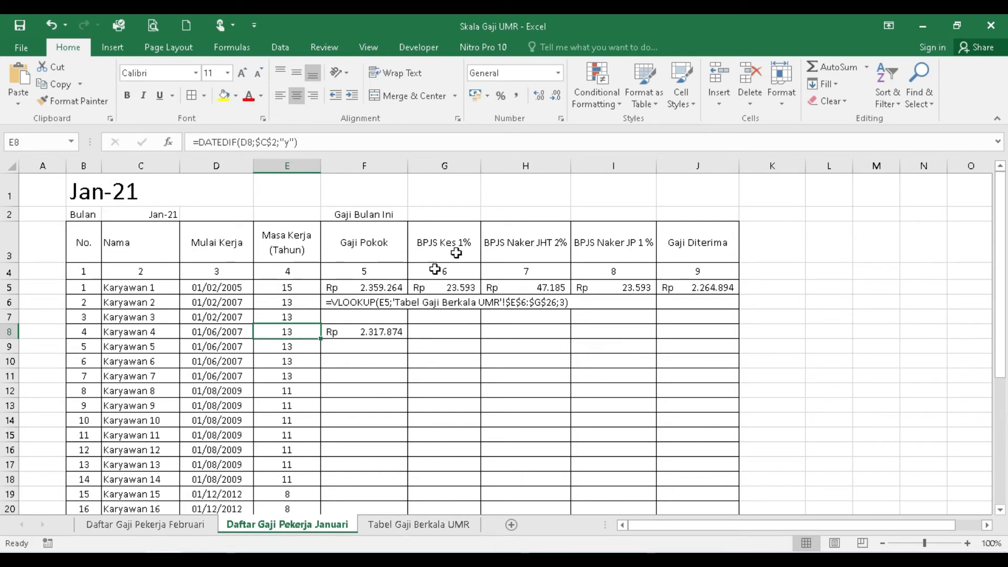
left_click(430, 525)
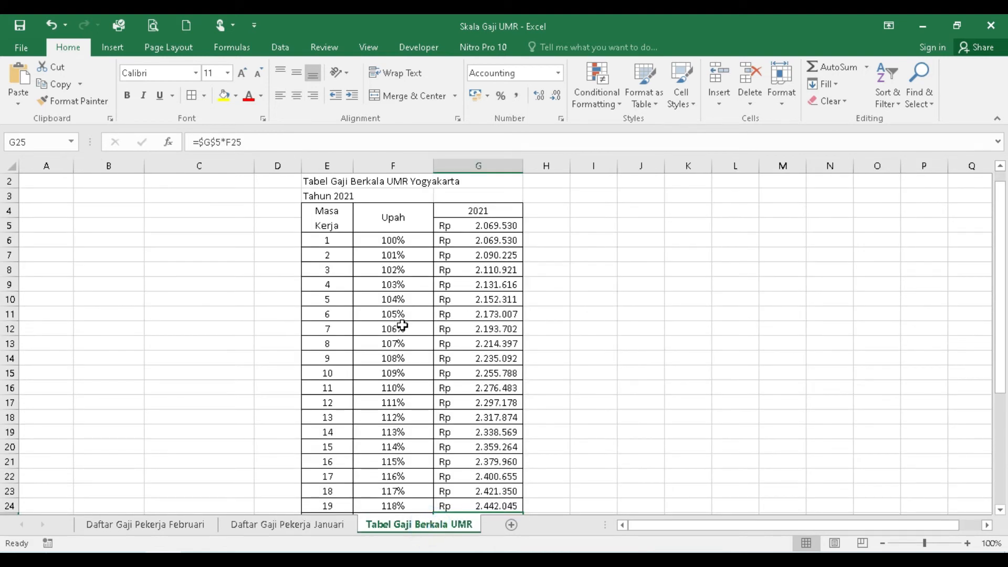
scroll(402, 326, "down", 1)
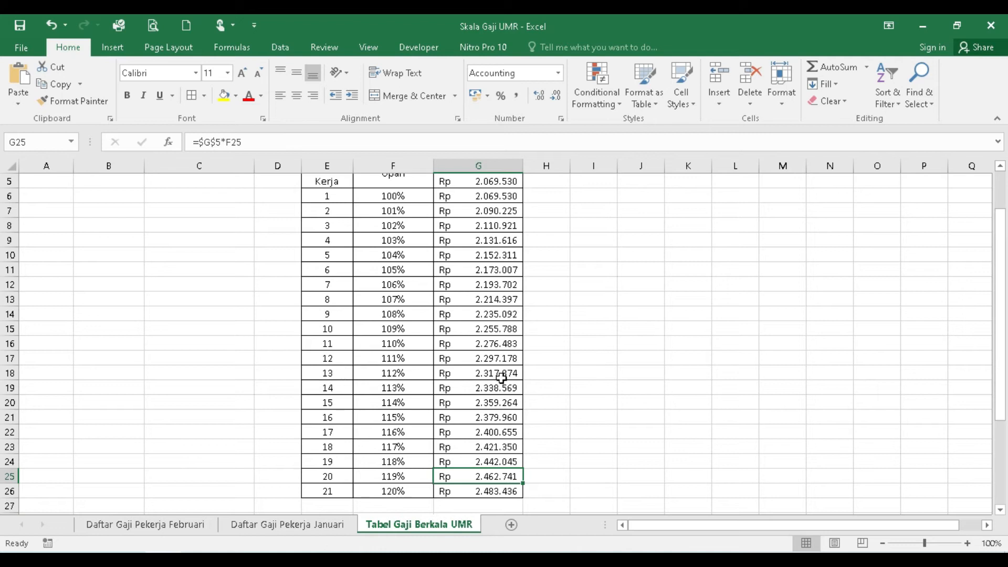
left_click(328, 373)
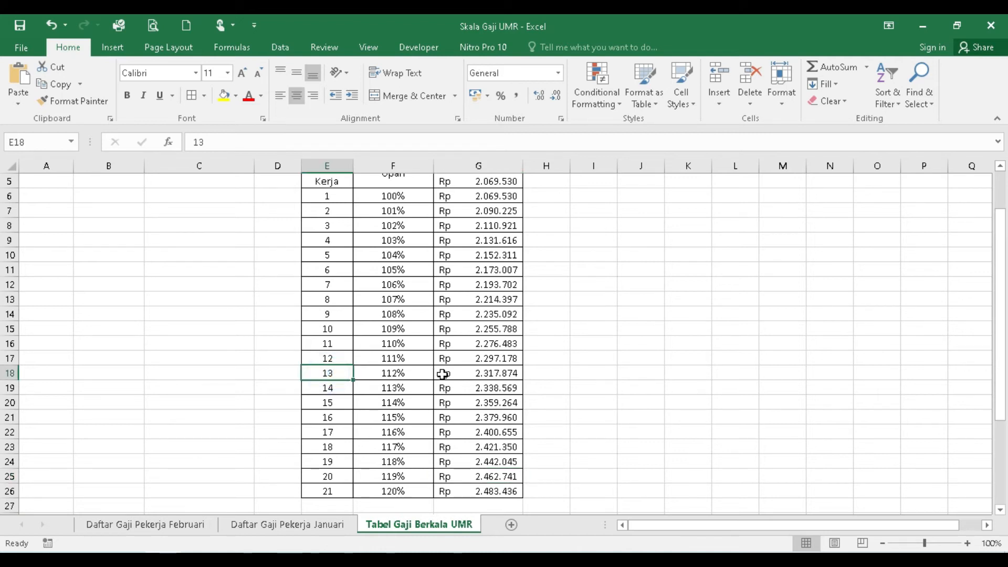
left_click(418, 375)
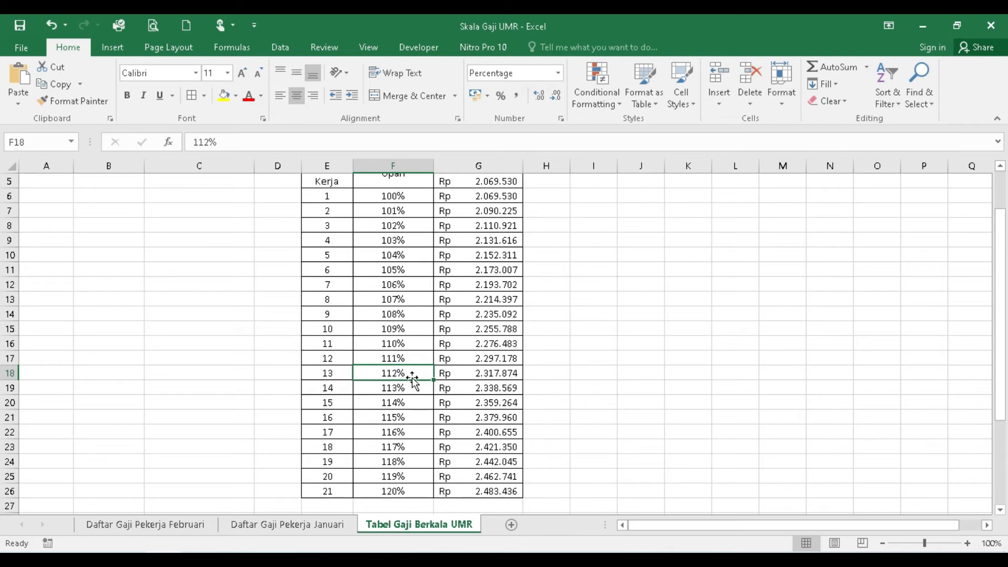
left_click(494, 375)
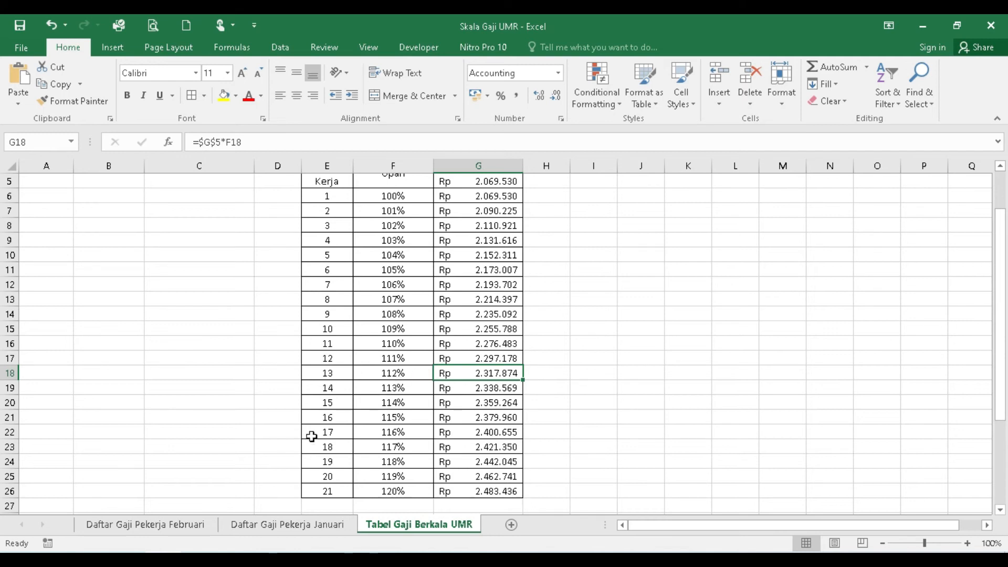
left_click(292, 527)
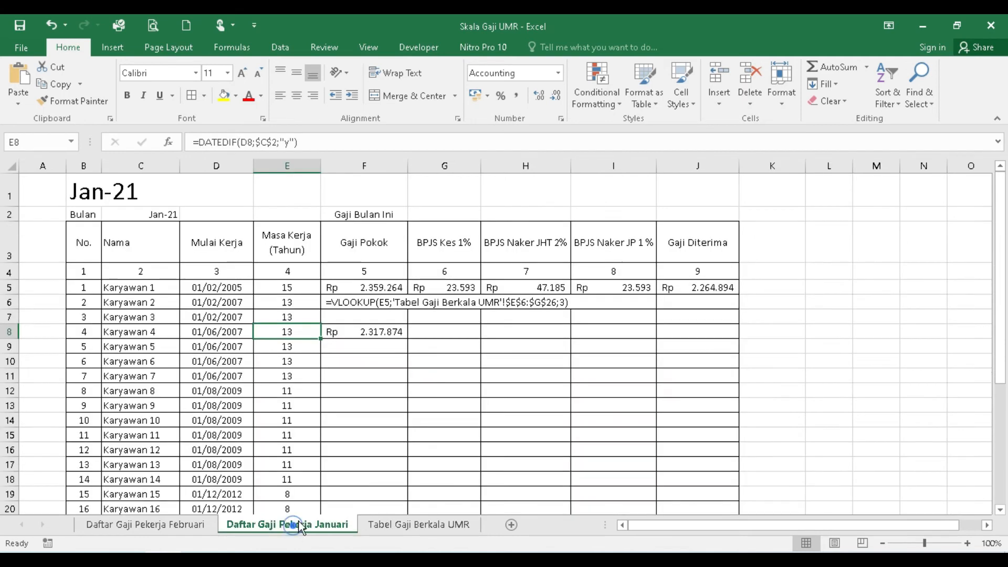
Fill the F8 VLOOKUP formula down to F15 and check the copied formulas
left_click(378, 335)
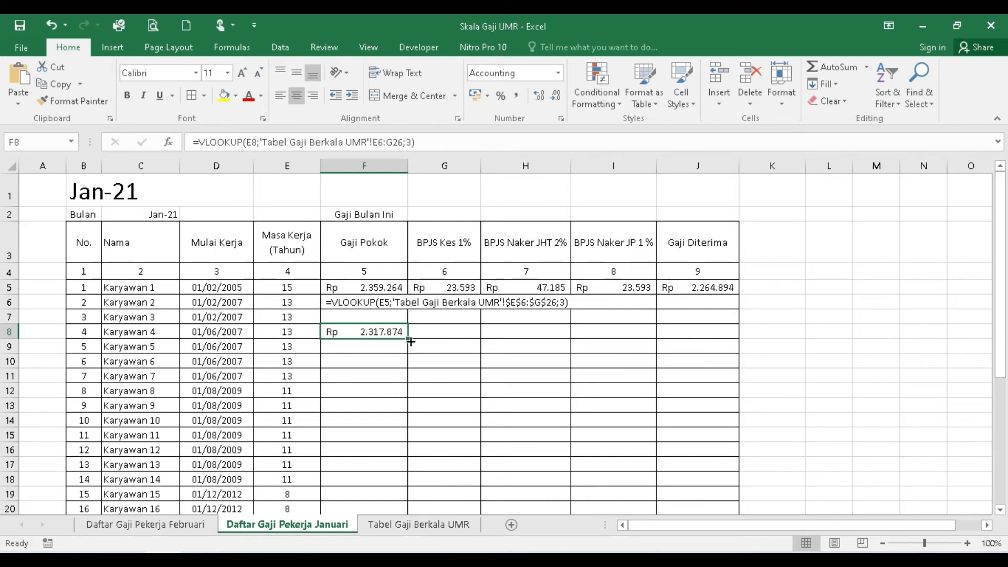
left_click_drag(407, 339, 411, 446)
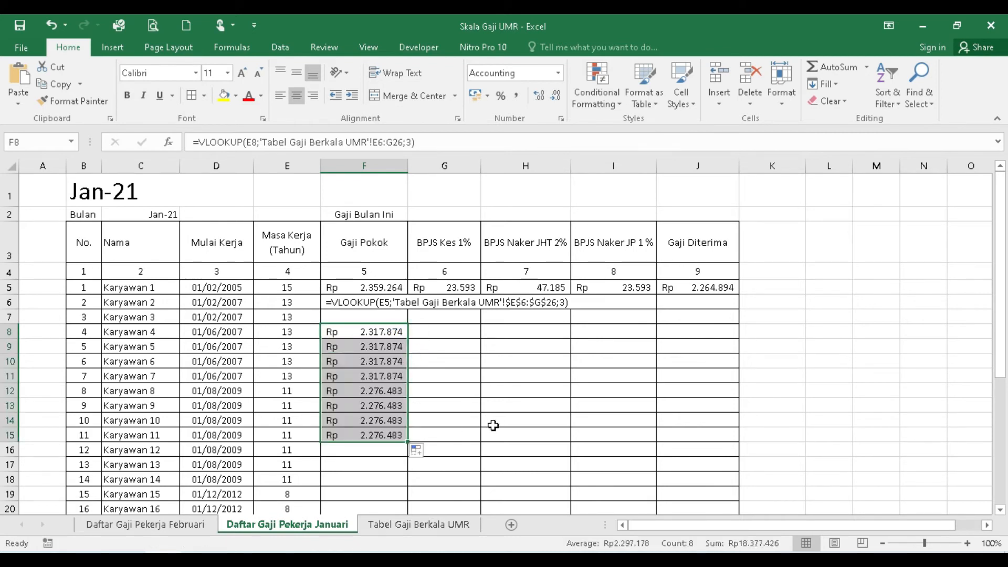
left_click(384, 334)
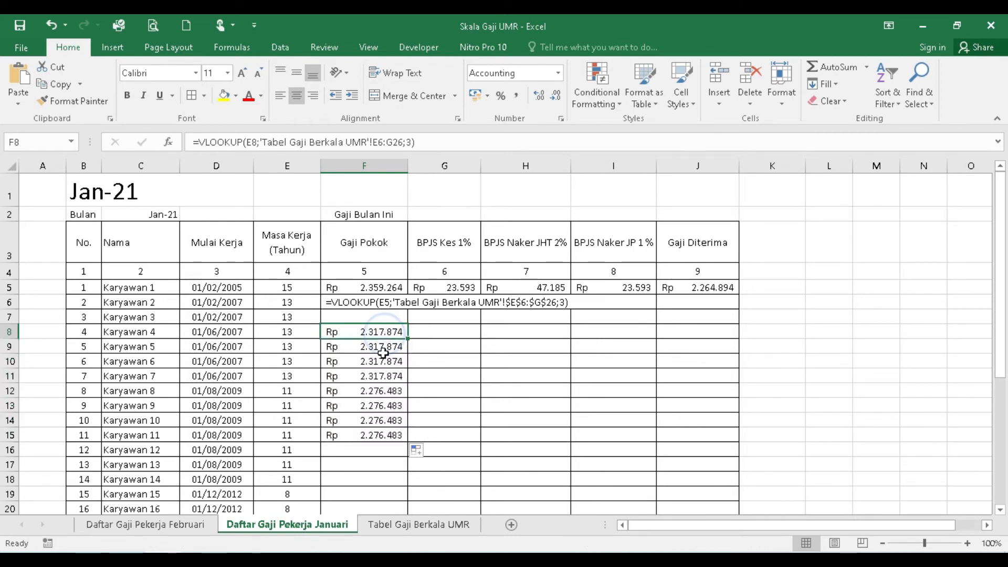
left_click(393, 361)
left_click(393, 333)
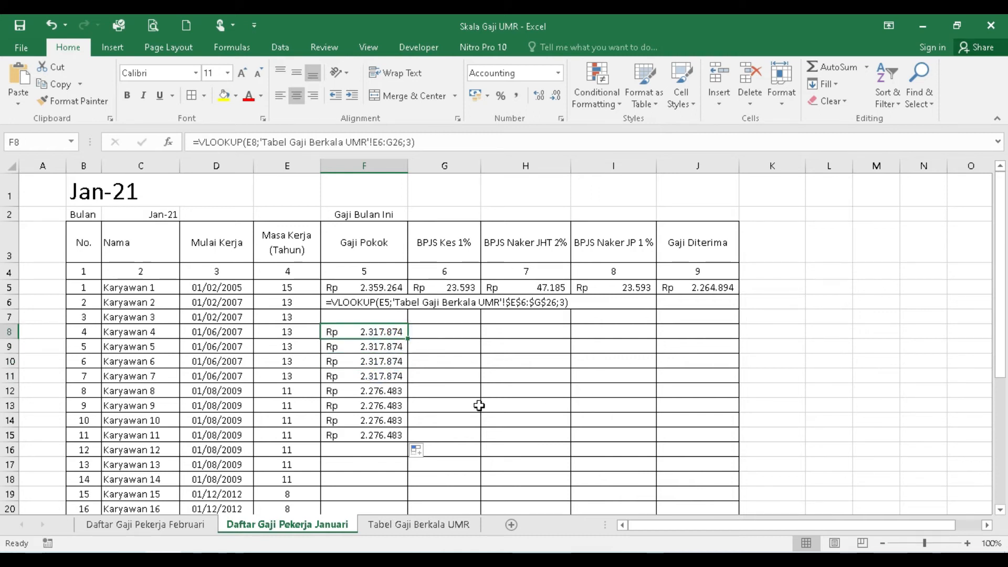
Fill the F15 VLOOKUP formula down to F30 for the remaining employees
scroll(371, 411, "down", 3)
left_click(379, 257)
left_click_drag(409, 261, 403, 477)
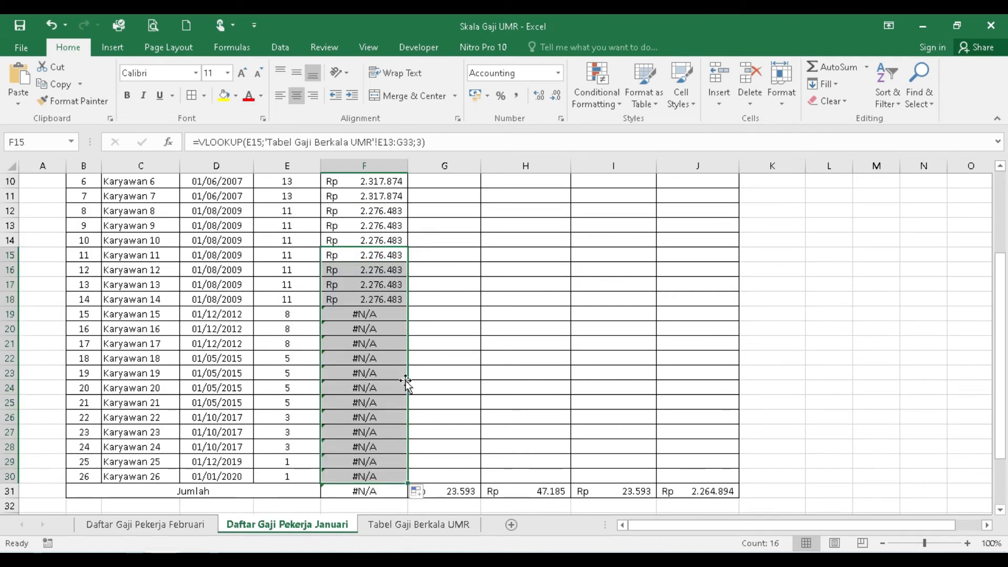
Examine the filled VLOOKUP formulas in F20 and F19 and check them against the Tabel Gaji Berkala UMR sheet
left_click(399, 331)
scroll(390, 341, "up", 2)
scroll(391, 340, "up", 1)
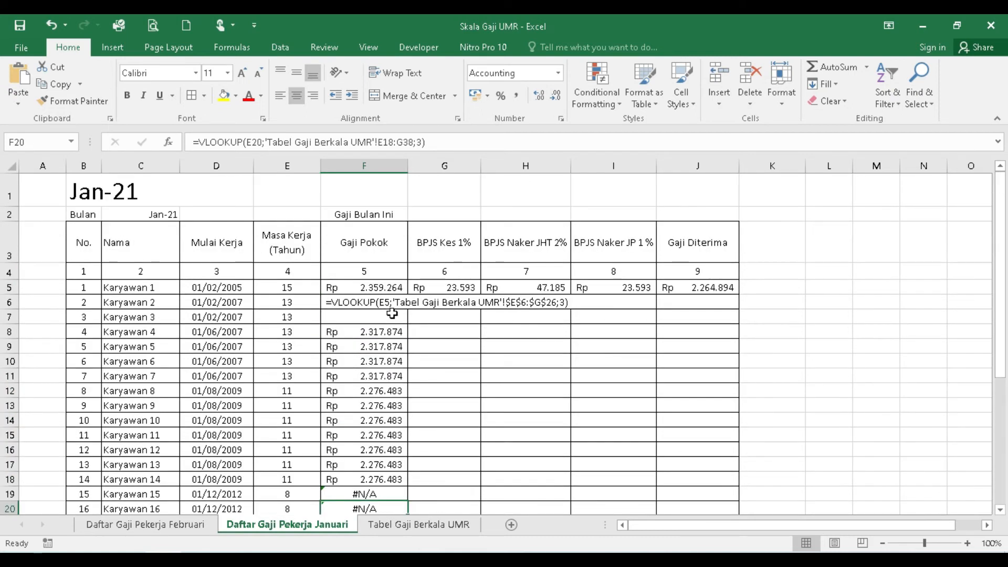
scroll(356, 367, "down", 3)
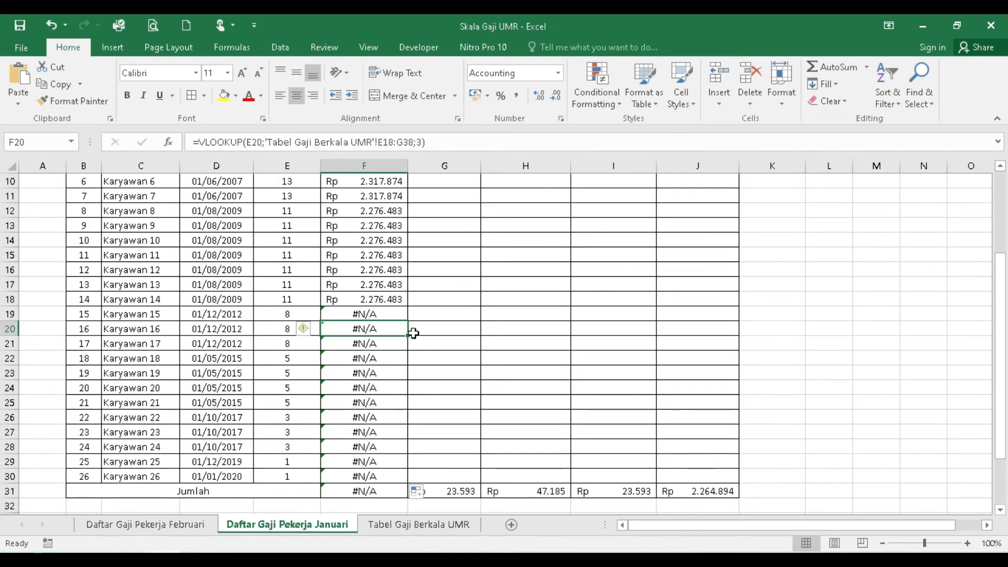
left_click(387, 312)
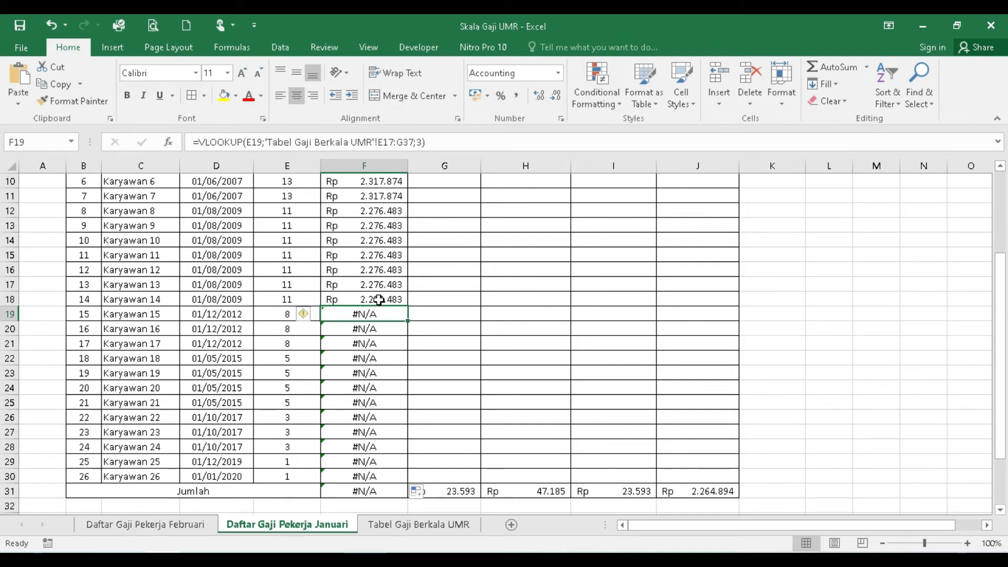
left_click(419, 524)
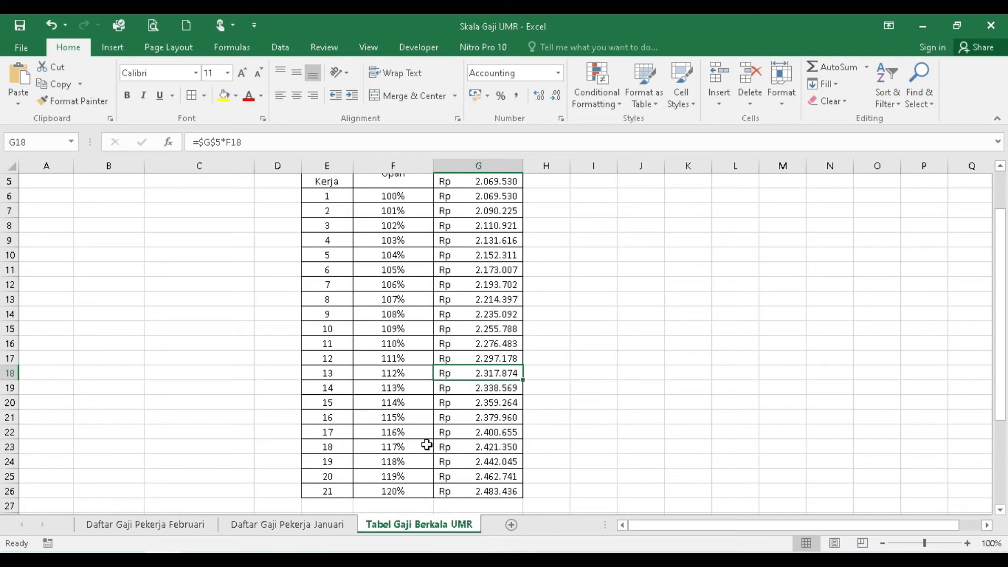
left_click(294, 525)
scroll(378, 383, "up", 3)
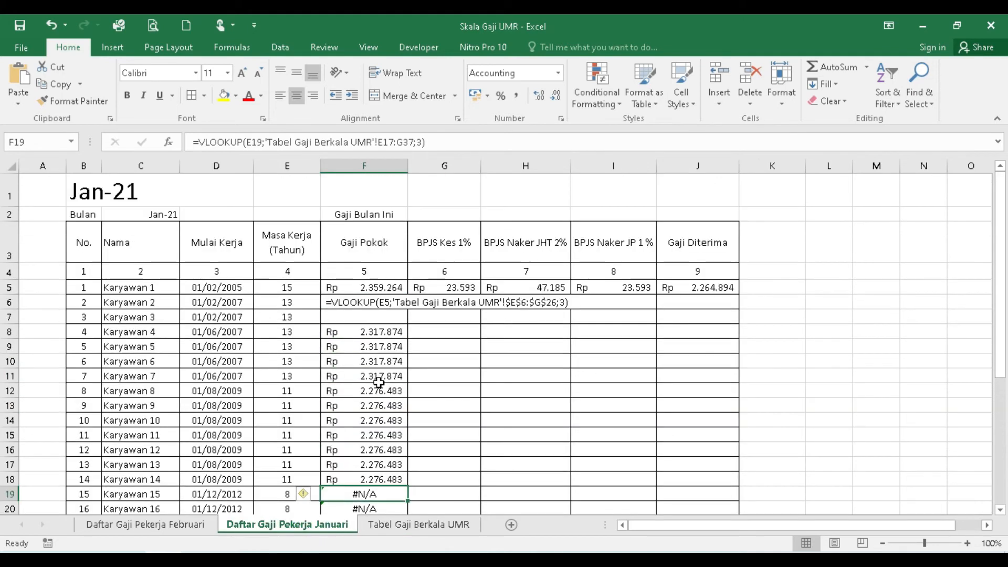
Compare the VLOOKUP table ranges in F18 and F19 for Karyawan 14 and Karyawan 15
scroll(423, 389, "down", 2)
left_click(388, 343)
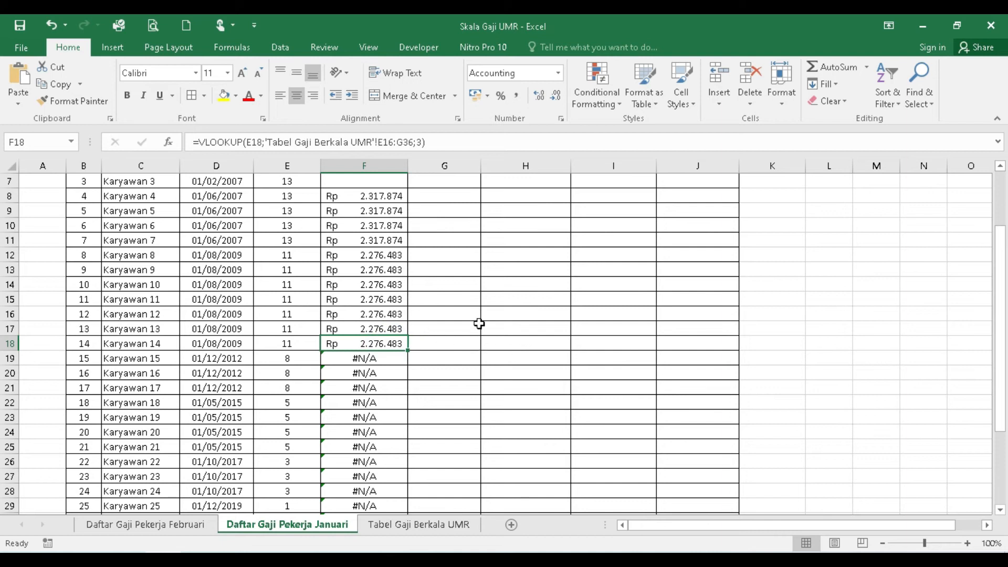
key("Down")
key("Up")
left_click(382, 358)
left_click(389, 344)
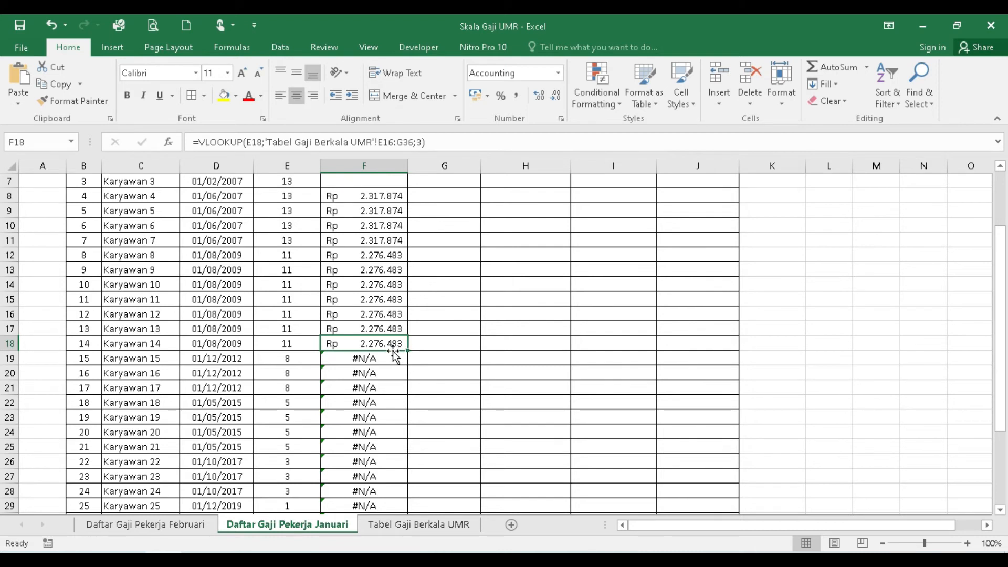
Compare the VLOOKUP table ranges in F5 and F8 and check the last row of the Tabel Gaji Berkala UMR salary table
scroll(386, 341, "up", 1)
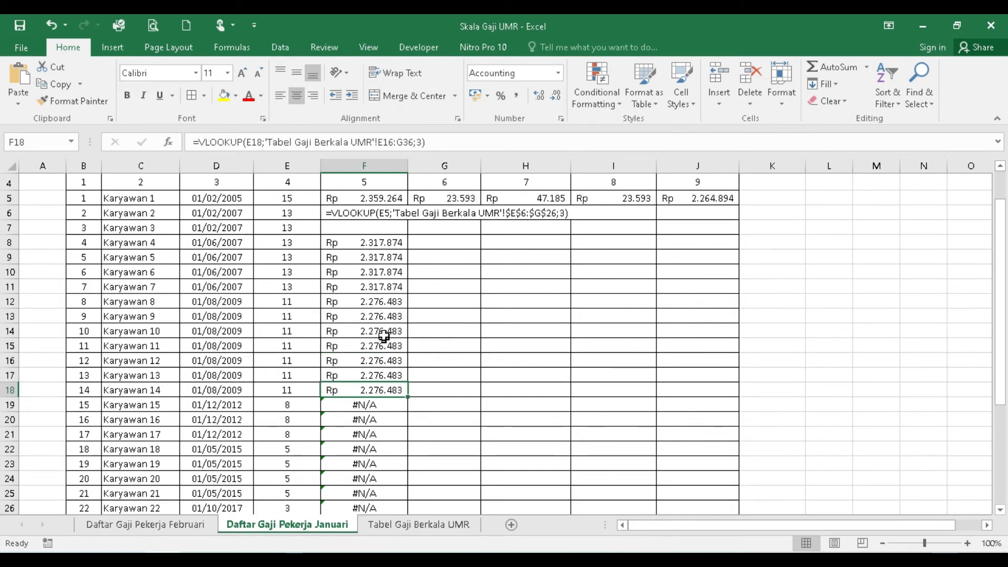
left_click(394, 243)
left_click(394, 198)
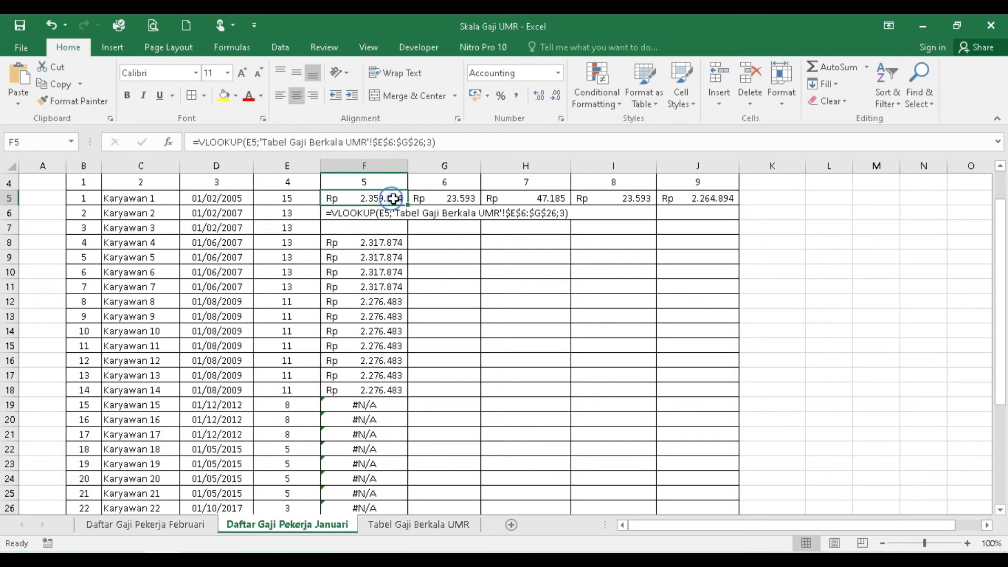
left_click(390, 245)
left_click(389, 197)
left_click(389, 243)
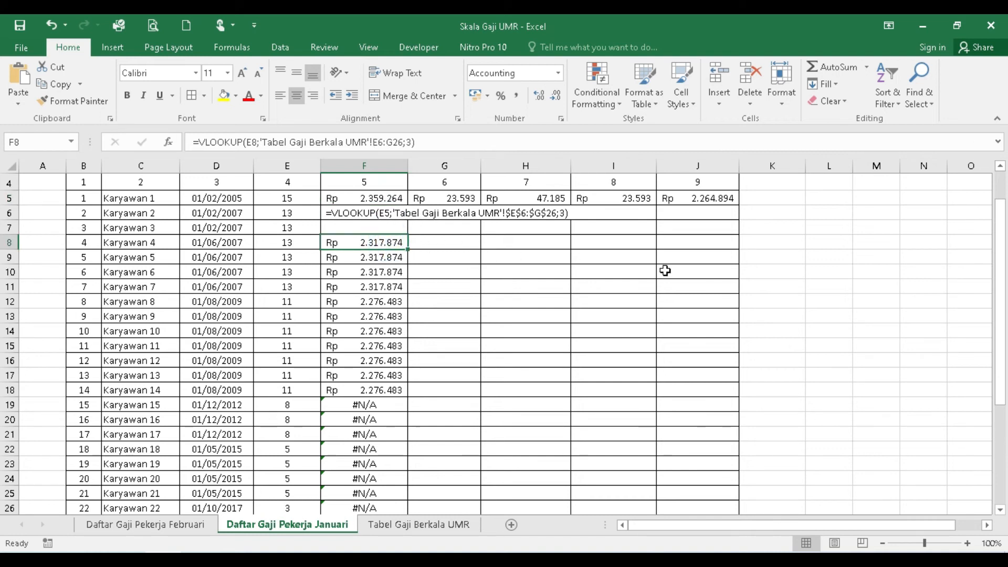
left_click(386, 198)
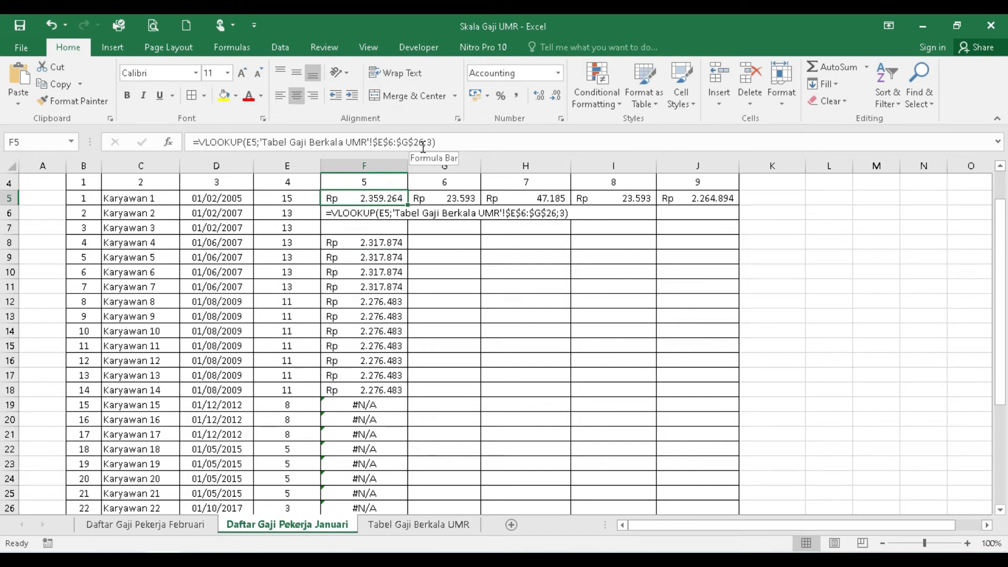
left_click(418, 524)
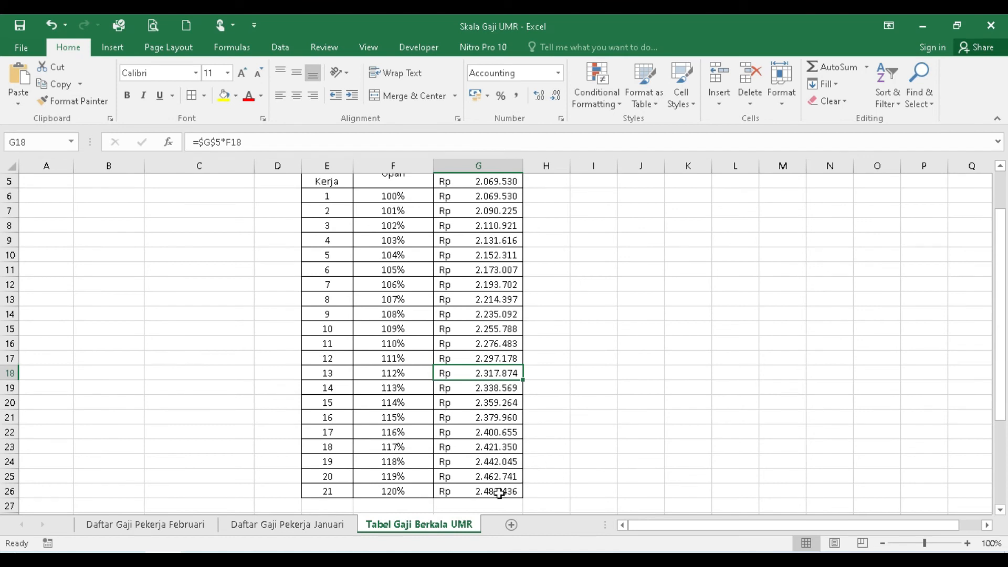
left_click(502, 493)
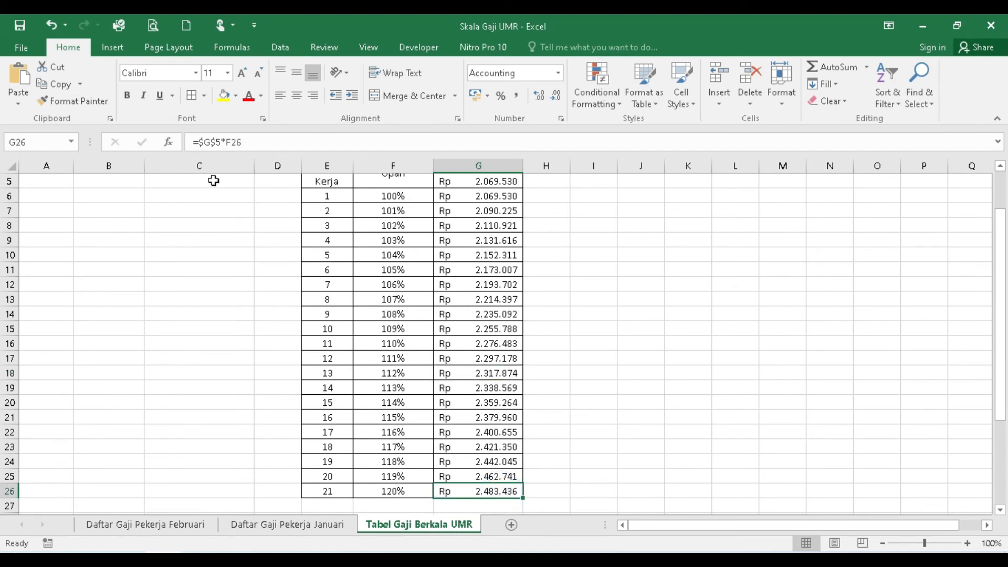
Make the lookup range in the January sheet's F8 VLOOKUP formula absolute as $E$6:$G$26
left_click(287, 524)
left_click(362, 244)
left_click(373, 142)
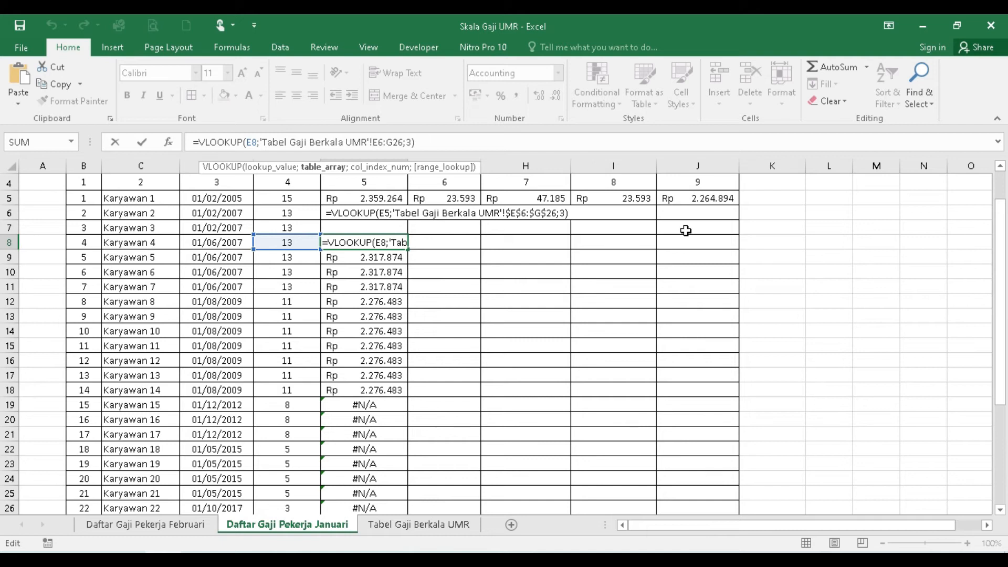
key("F4")
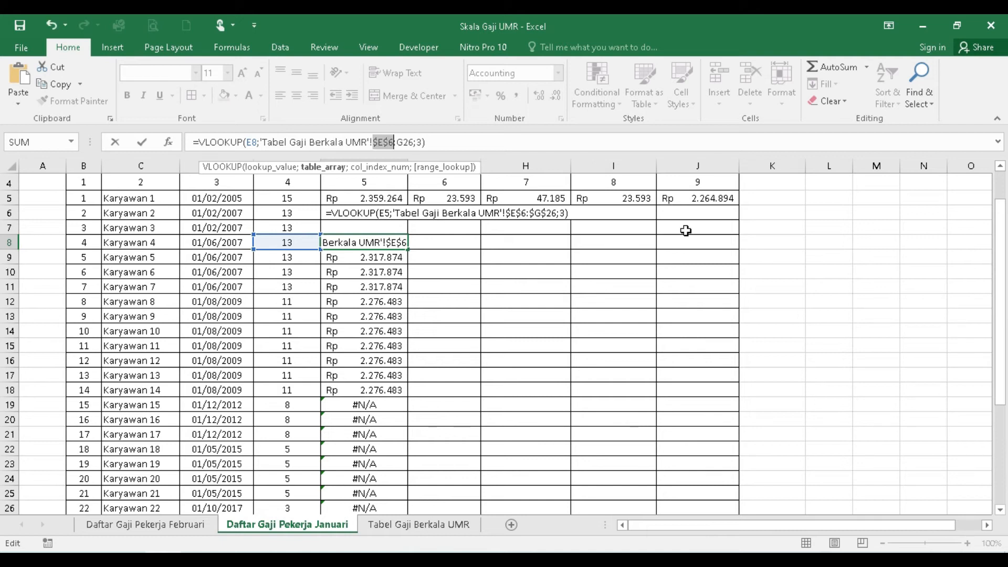
key("Right")
key("Right")
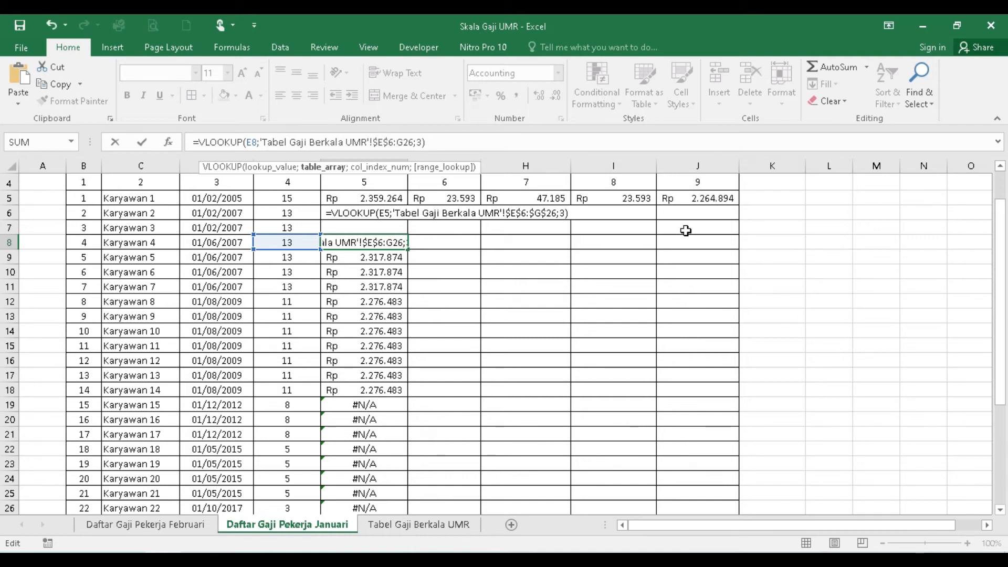
key("F4")
key("ctrl+Return")
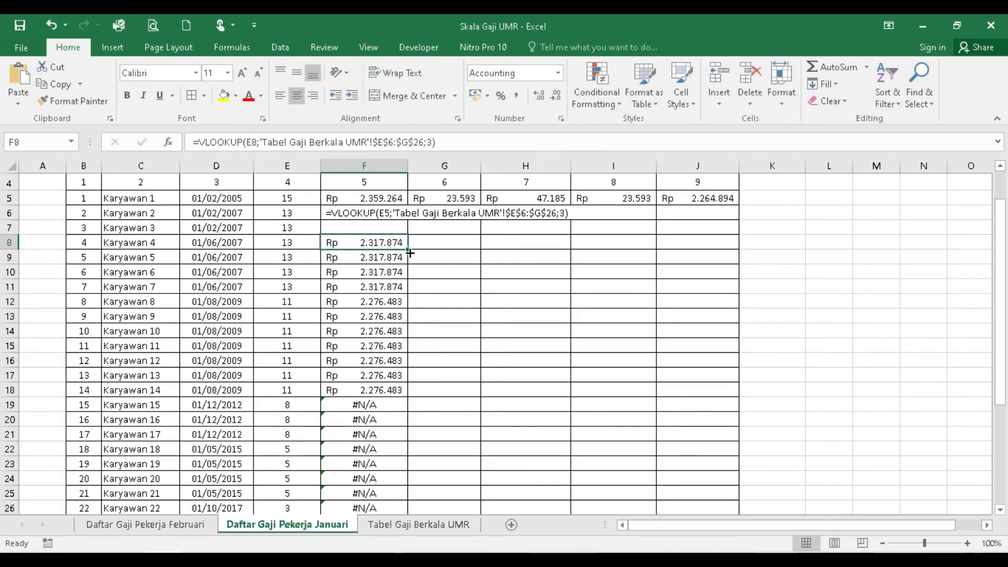
Fill the F8 VLOOKUP formula with the absolute range down the Gaji Pokok column to F31
left_click_drag(407, 251, 399, 431)
scroll(347, 444, "down", 3)
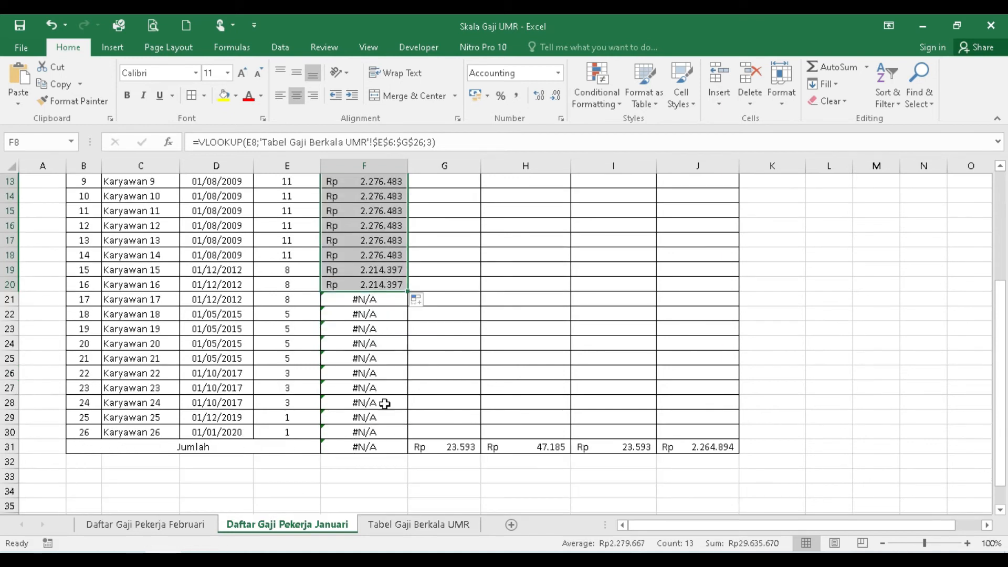
left_click_drag(408, 290, 387, 448)
scroll(339, 416, "up", 4)
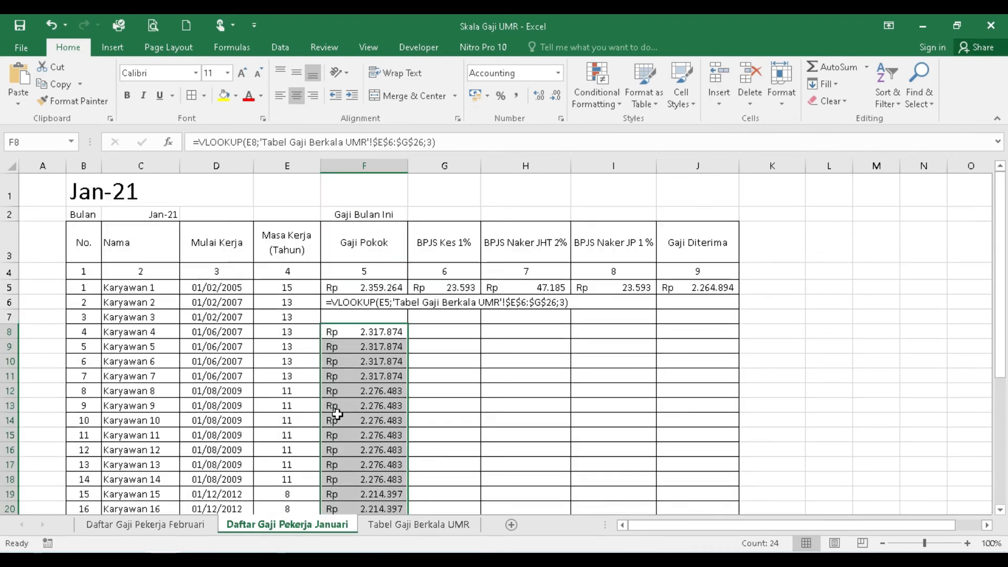
Fill the F8 VLOOKUP formula up to F6 for Karyawan 2 and 3 and check the copied formula in F7
left_click(389, 327)
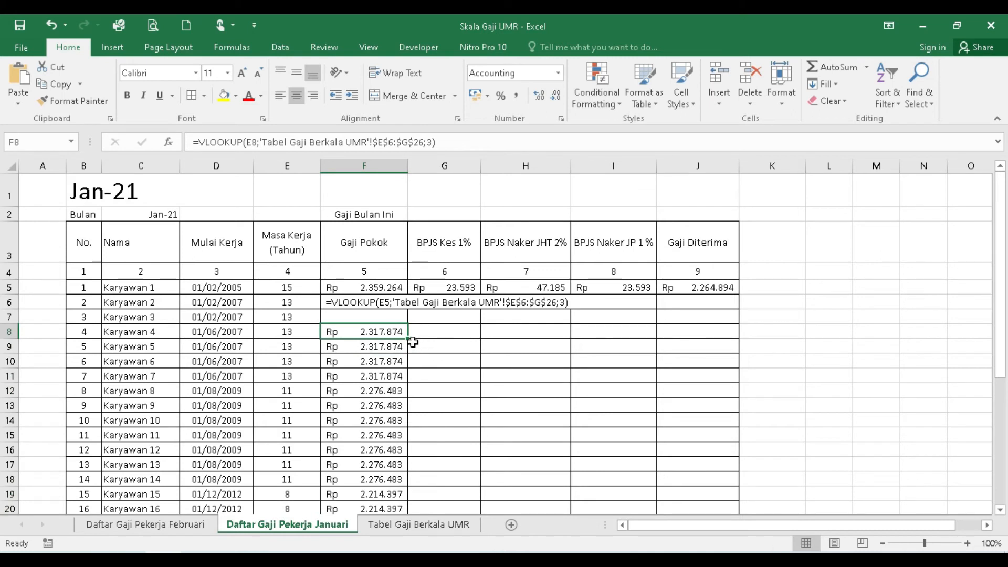
left_click_drag(408, 338, 368, 297)
left_click(380, 365)
left_click(379, 318)
Clear the VLOOKUP formula from F31 in the Jumlah row
scroll(380, 317, "down", 7)
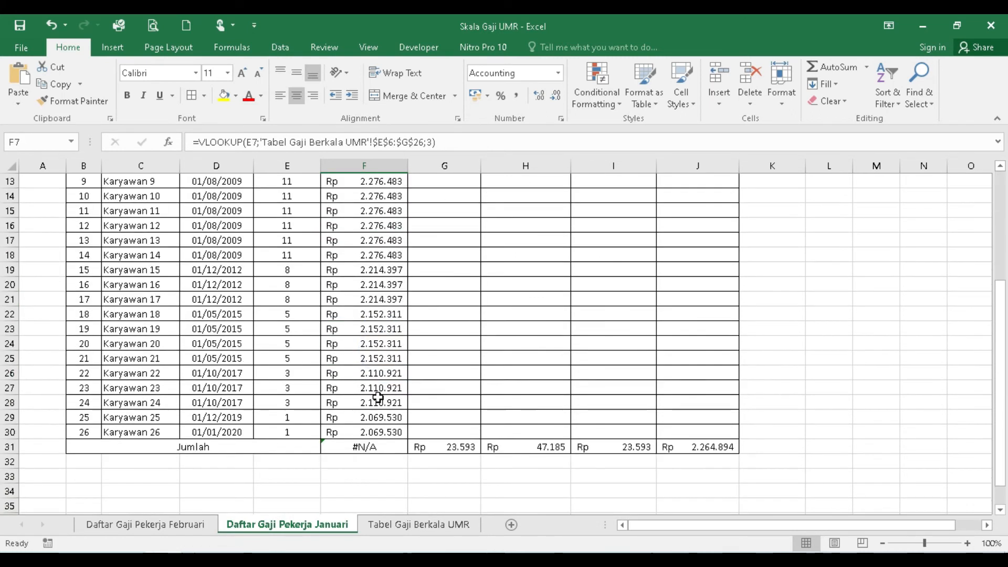
left_click(381, 318)
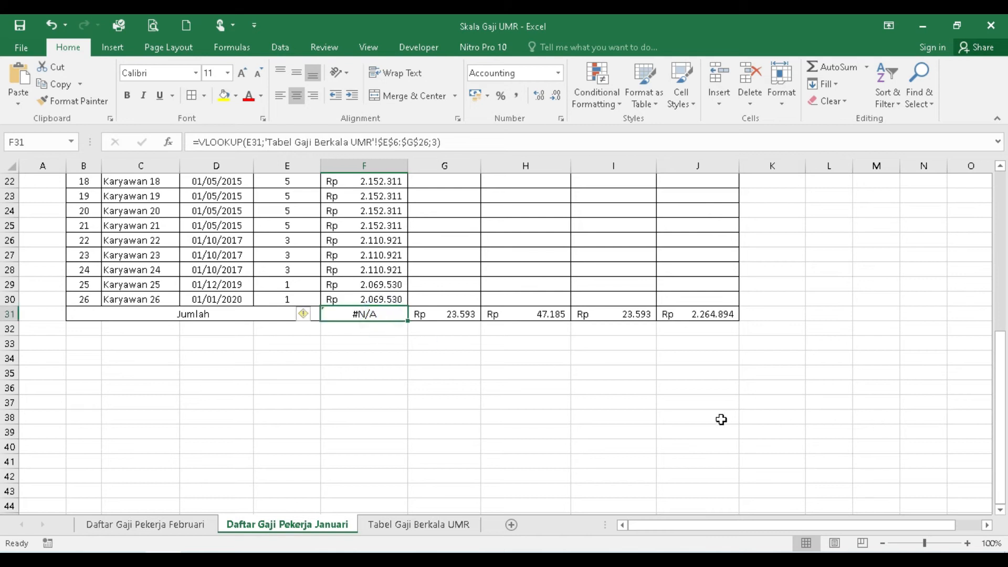
scroll(462, 387, "up", 5)
scroll(462, 387, "down", 3)
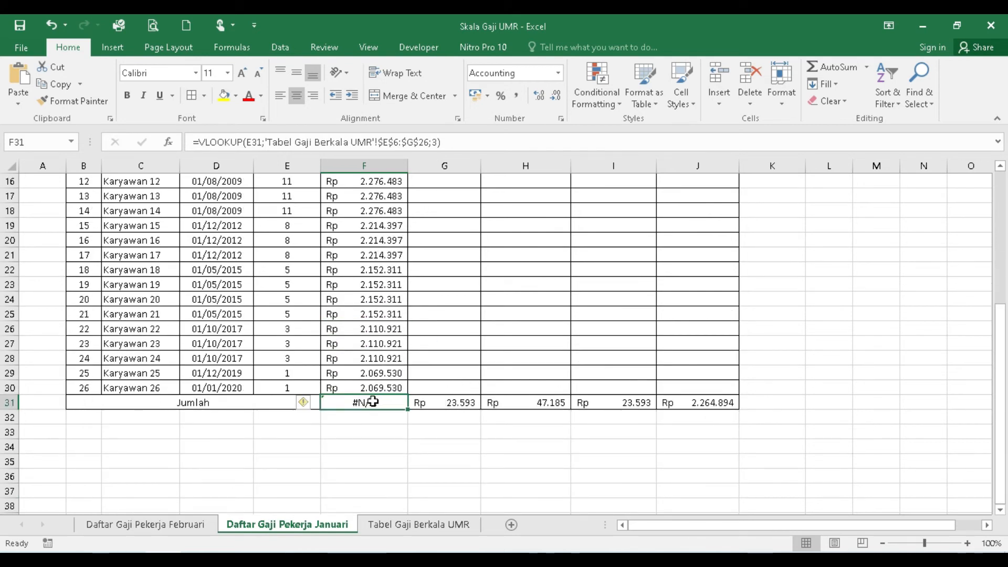
left_click(371, 431)
left_click(378, 402)
key("Delete")
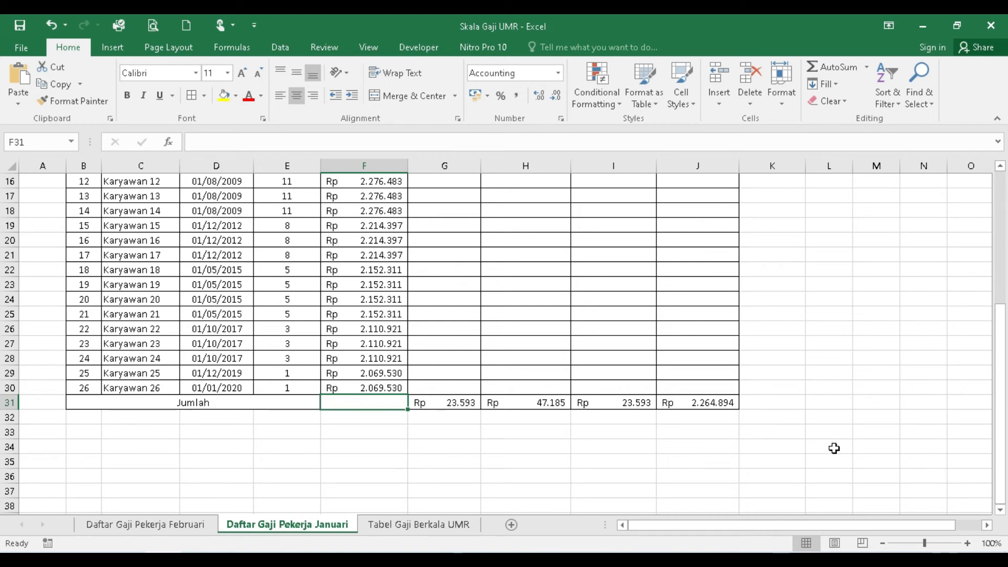
Review the Gaji Pokok values against the Masa Kerja years for all employees in the January sheet
scroll(482, 336, "up", 4)
scroll(572, 331, "up", 1)
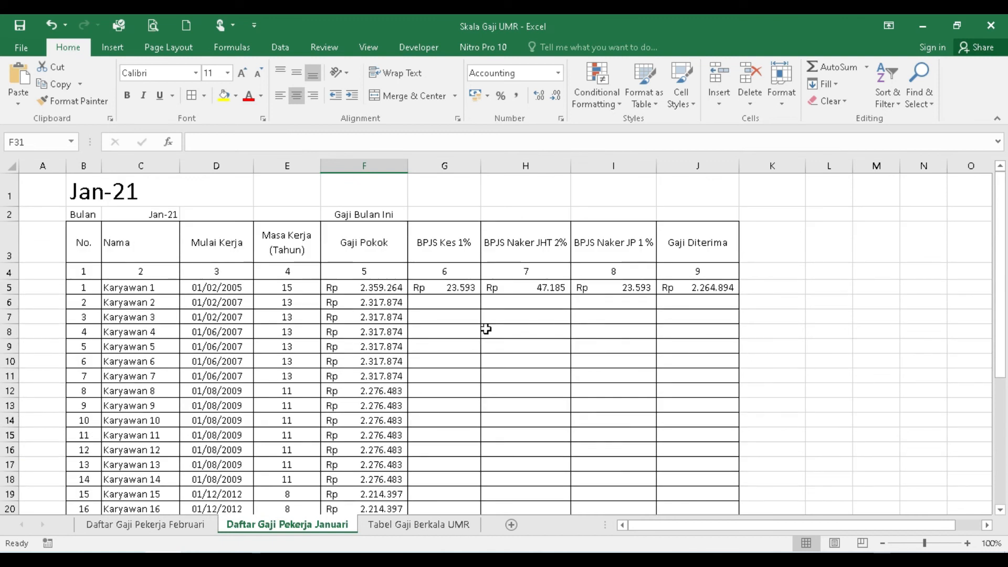
scroll(394, 333, "down", 3)
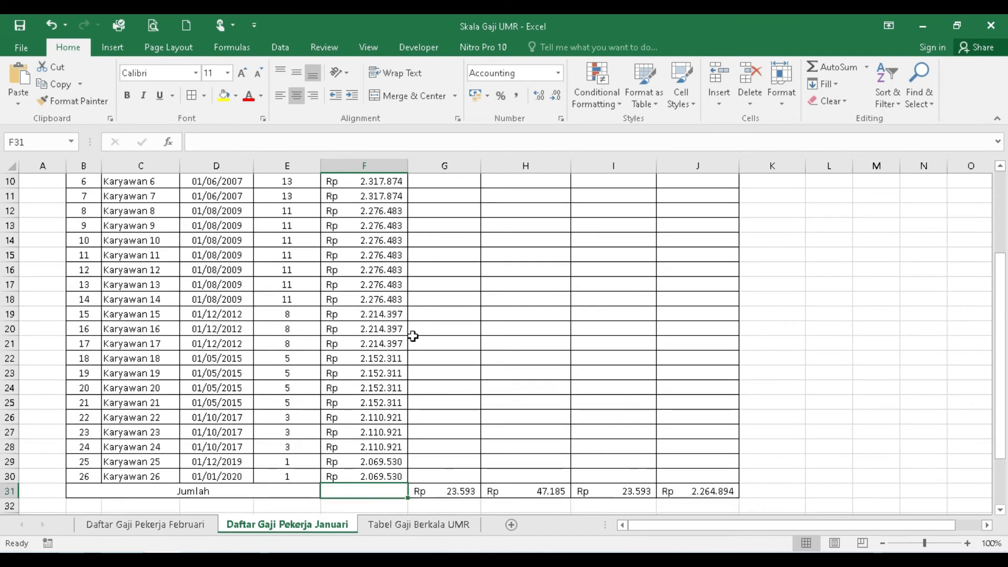
scroll(412, 336, "up", 3)
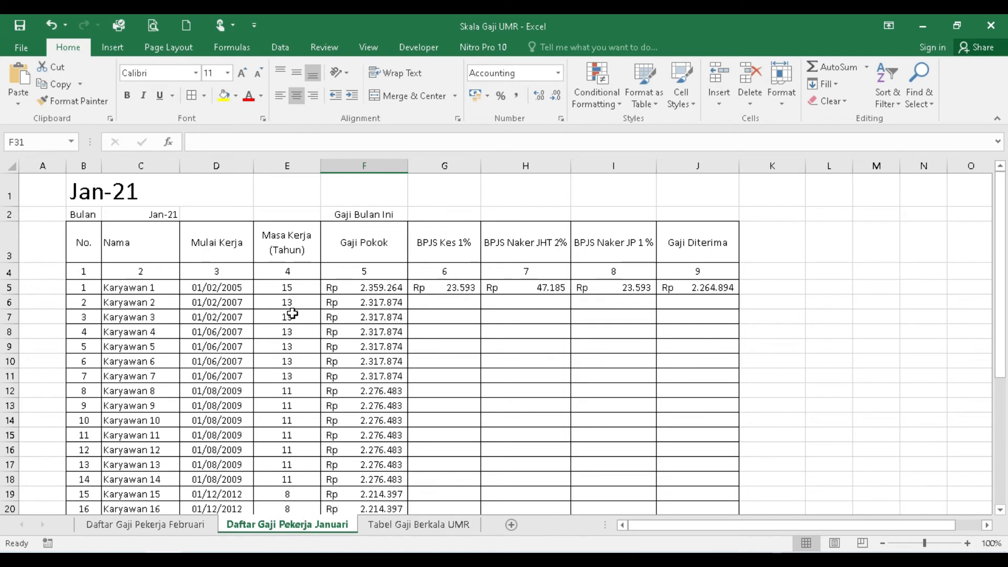
scroll(384, 308, "down", 5)
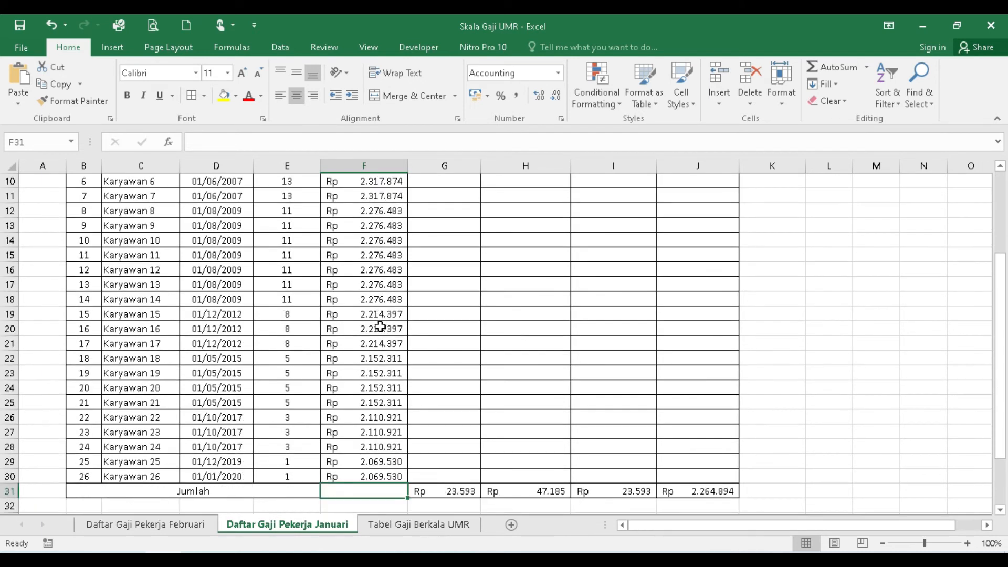
scroll(381, 357, "up", 5)
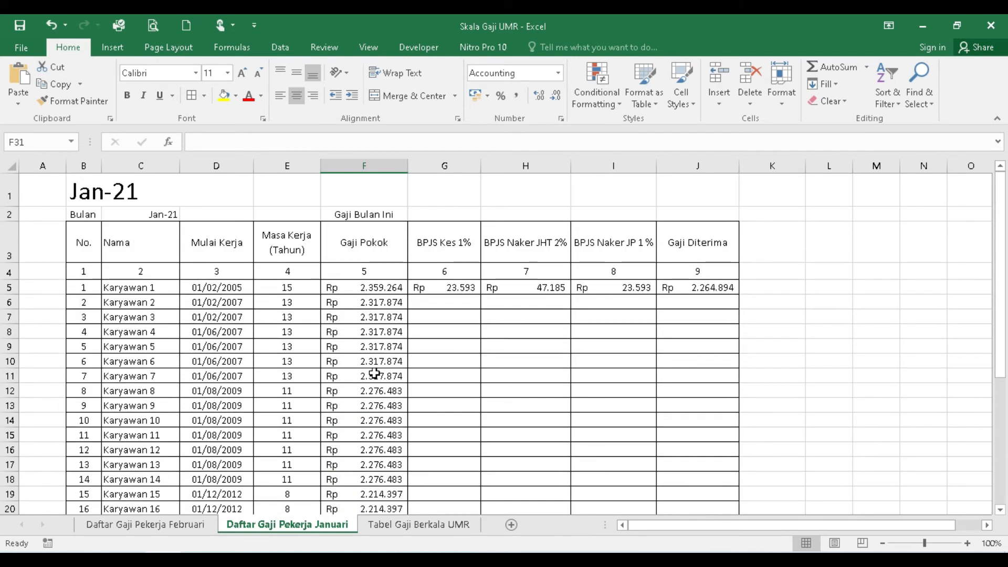
scroll(381, 362, "down", 3)
Compare the January salaries with the Daftar Gaji Pekerja Februari and Tabel Gaji Berkala UMR sheets
left_click(158, 525)
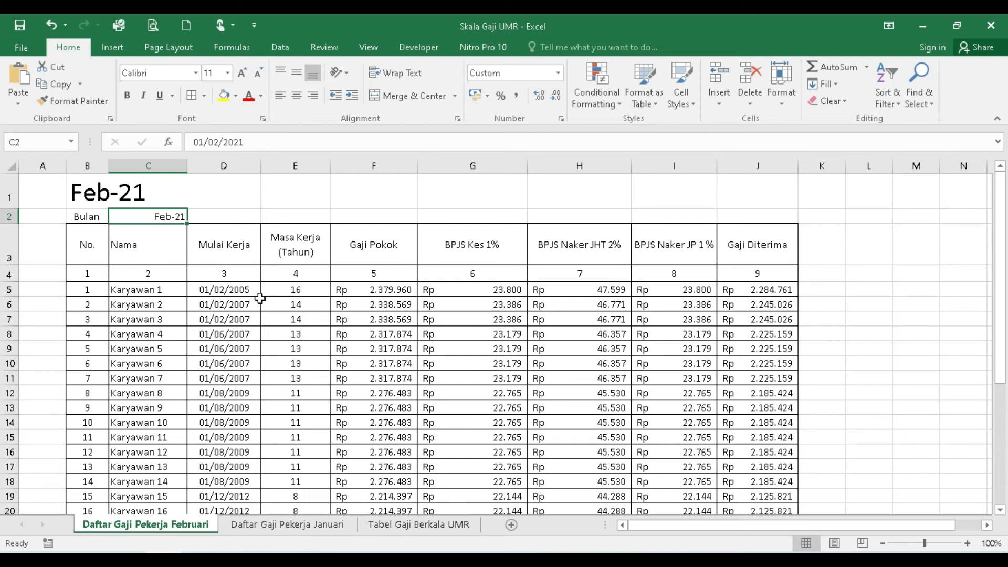
left_click(268, 525)
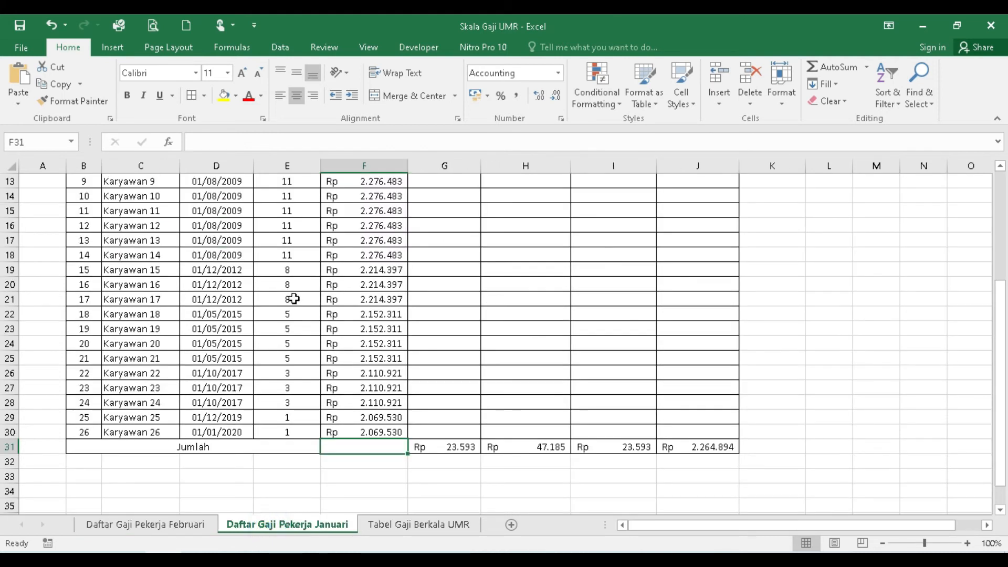
scroll(304, 273, "up", 2)
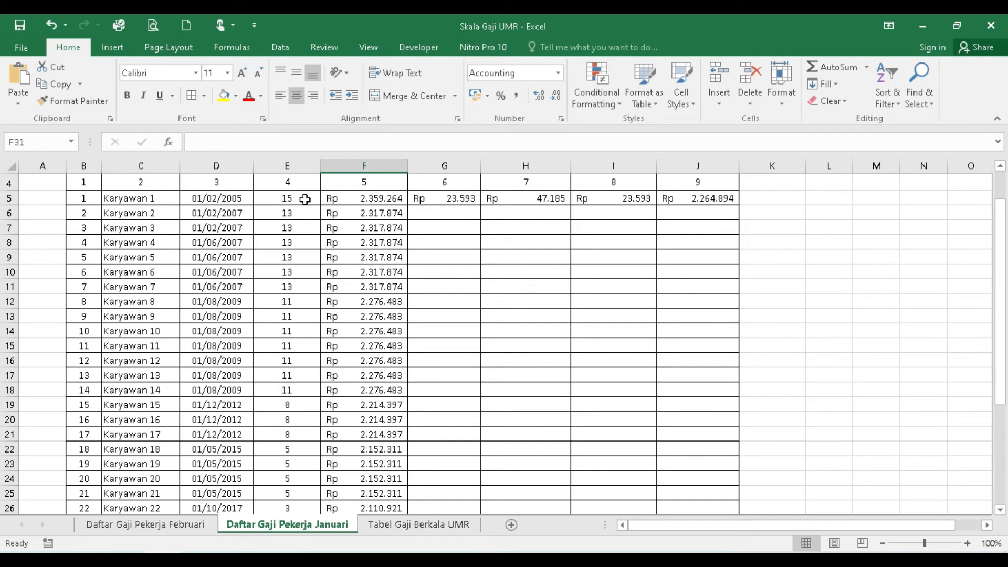
left_click(412, 525)
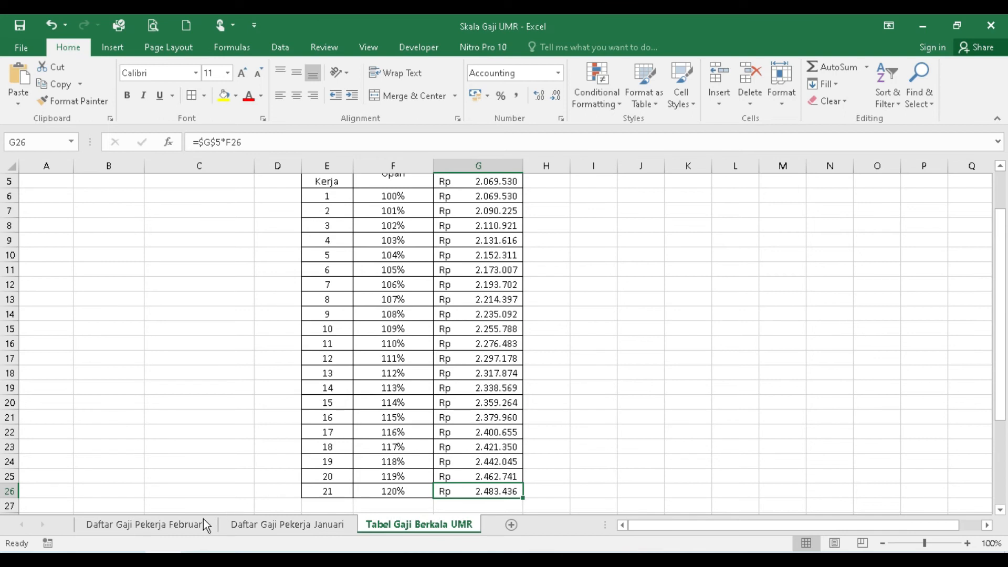
left_click(170, 525)
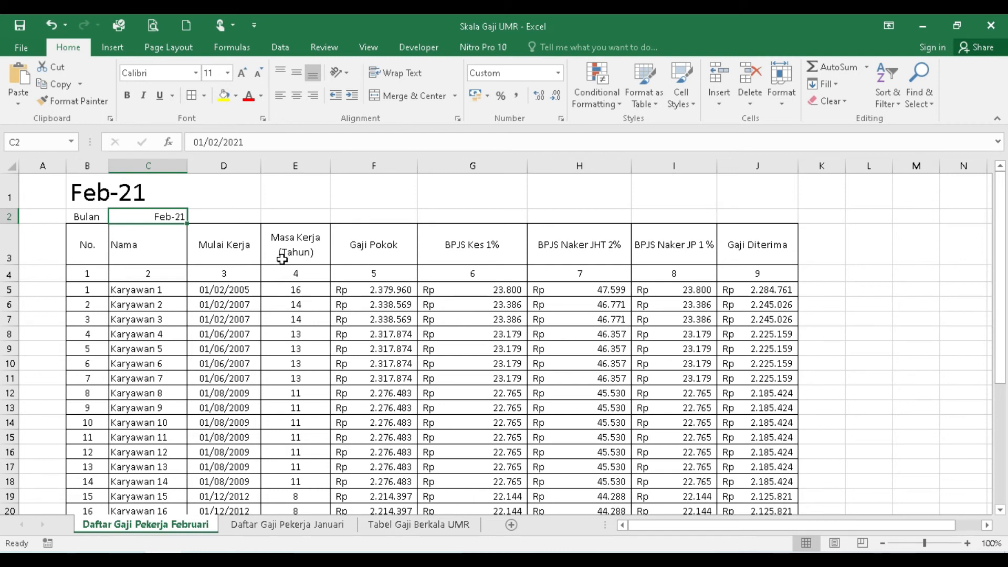
left_click(307, 527)
scroll(404, 404, "up", 1)
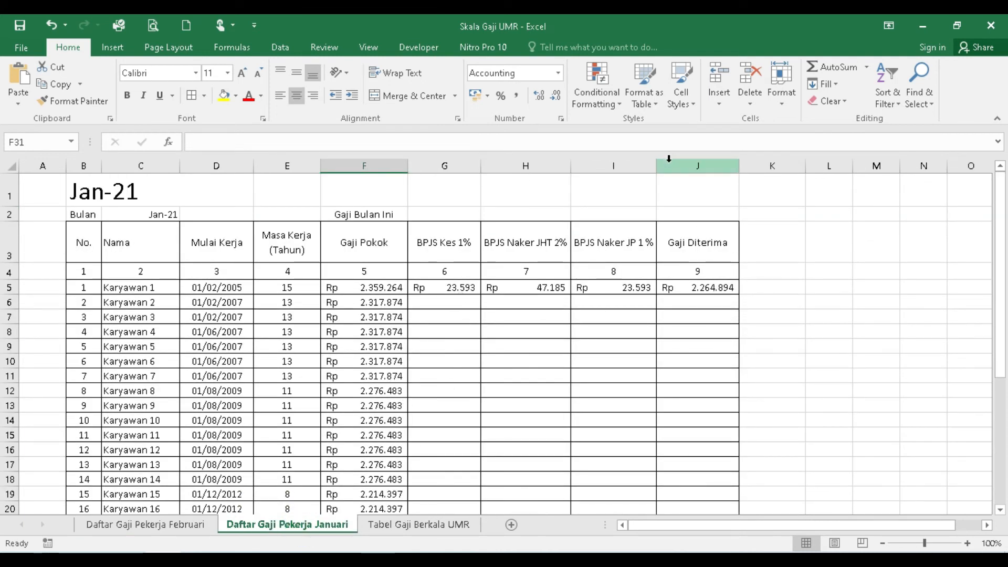
Check the BPJS Kes formula in G5 and enter =1%*F6 in G6 for Karyawan 2
left_click(454, 302)
left_click(458, 287)
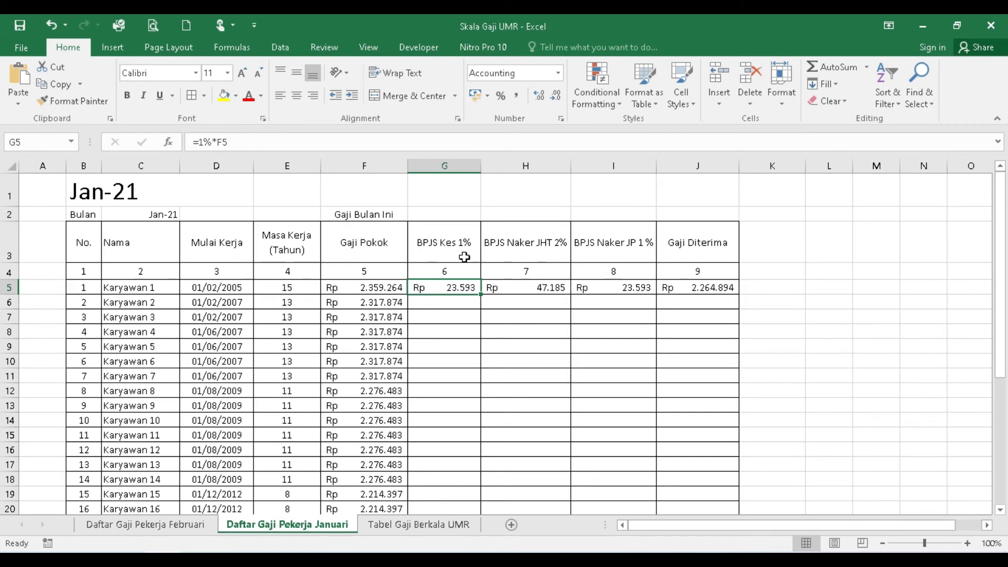
left_click(459, 302)
left_click(459, 287)
left_click(467, 310)
left_click(462, 287)
left_click(448, 304)
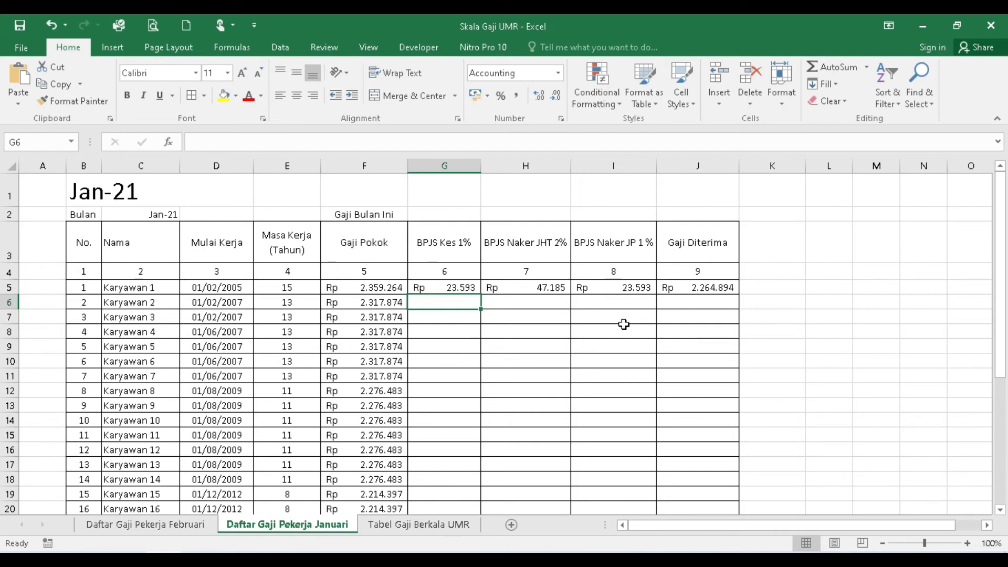
type("=")
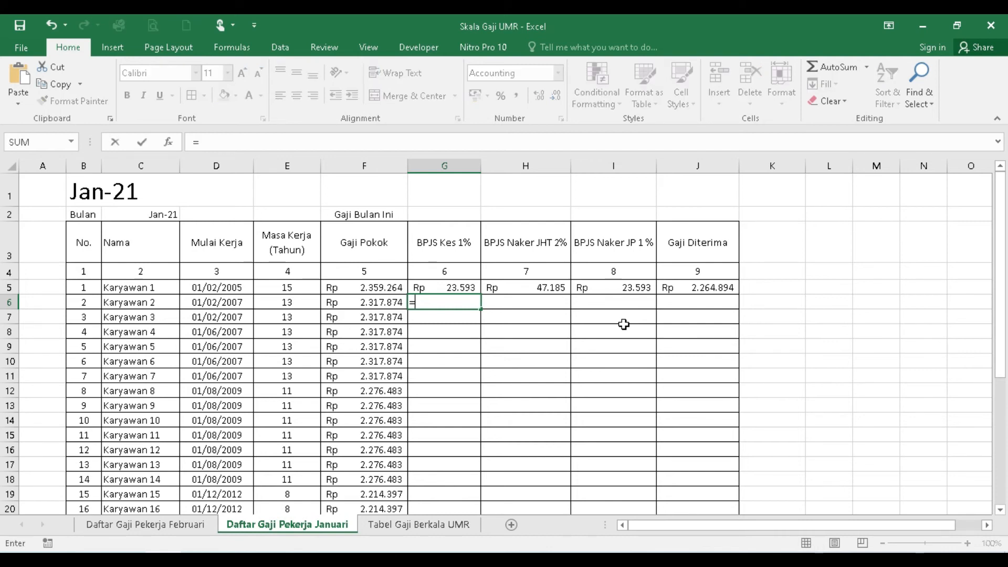
type("1%*")
key("Left")
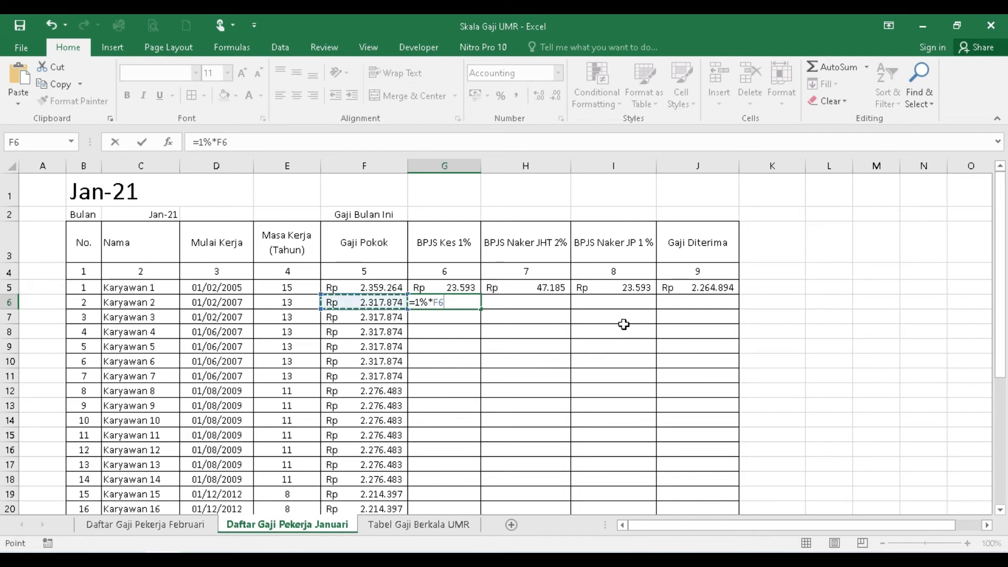
key("ctrl+Return")
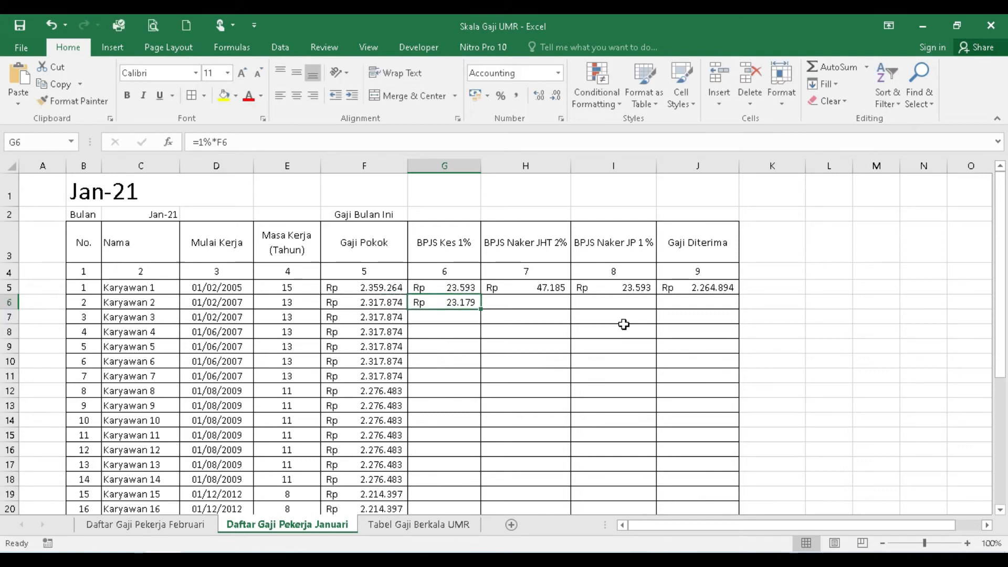
Enter =2%*F6 in H6 as the BPJS Naker JHT deduction for Karyawan 2
key("Right")
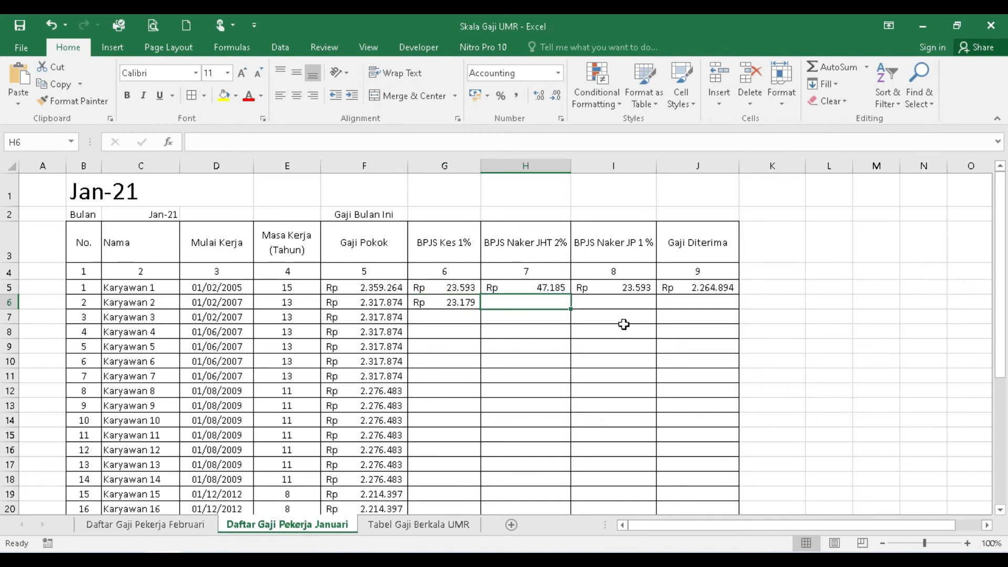
type("=")
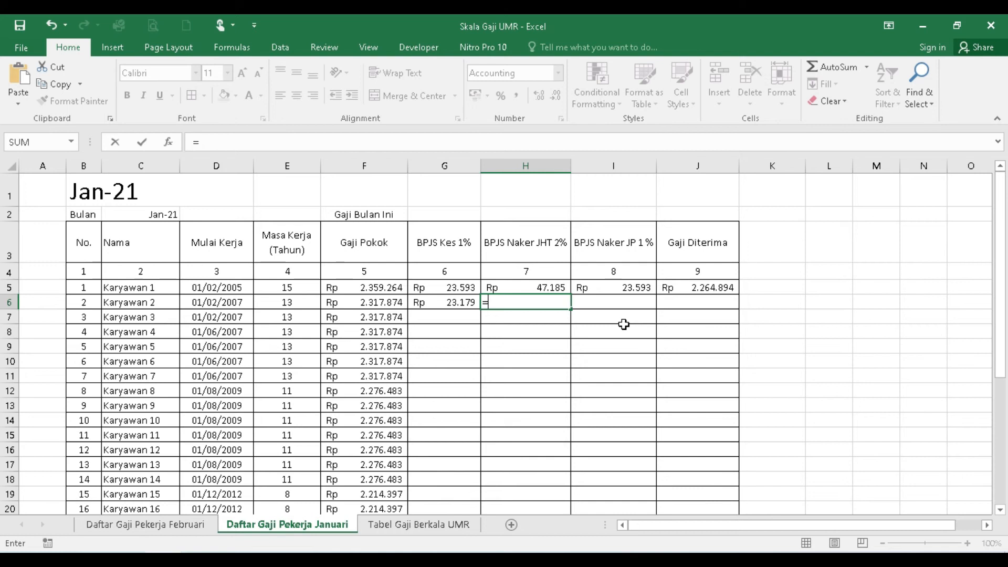
type("2%*")
key("Left")
key("Left")
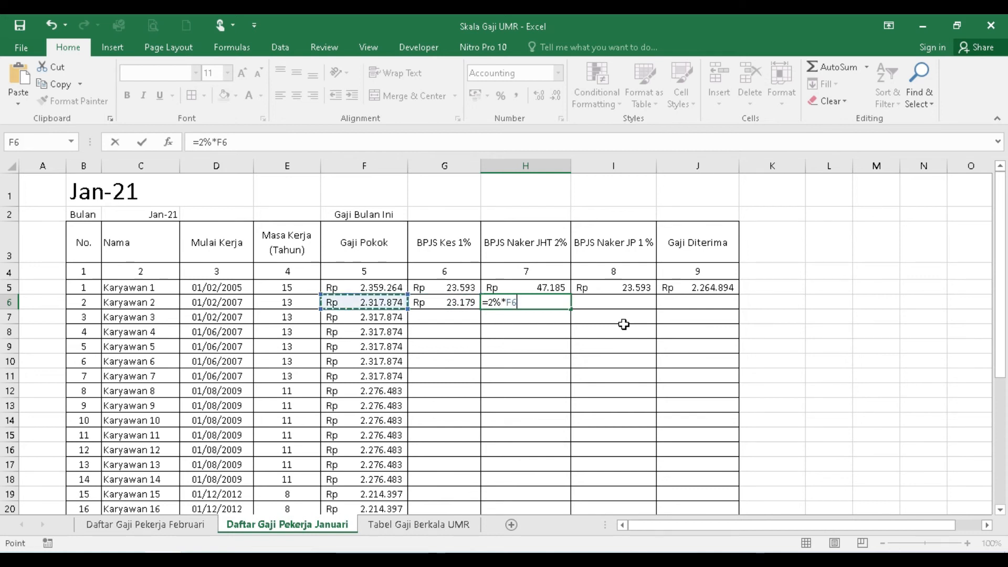
key("Return")
key("Up")
Enter =1%*F6 in I6 as the BPJS Naker JP deduction for Karyawan 2
key("Right")
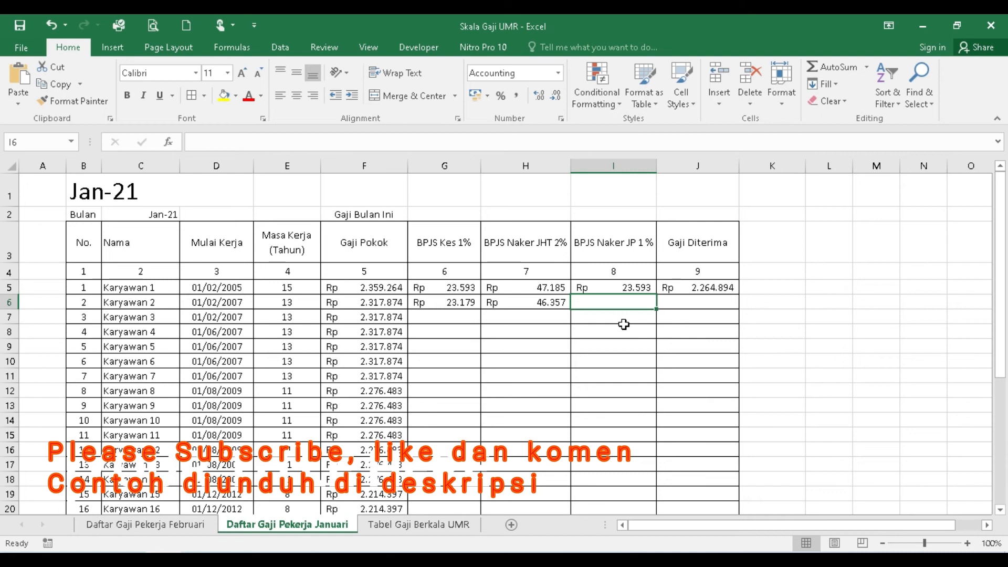
type("=1")
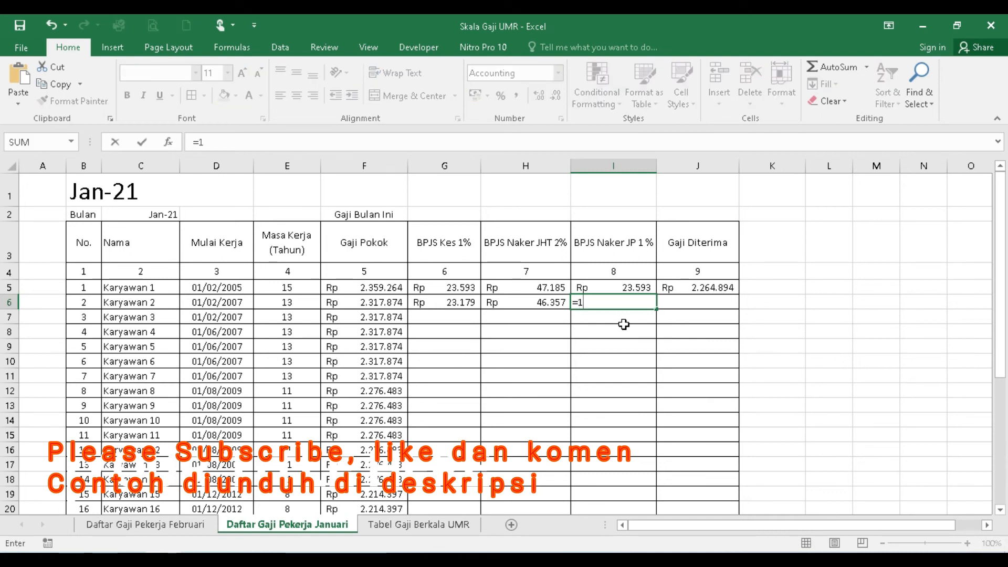
type("%*")
key("Left")
key("Left")
key("Left")
key("ctrl+Return")
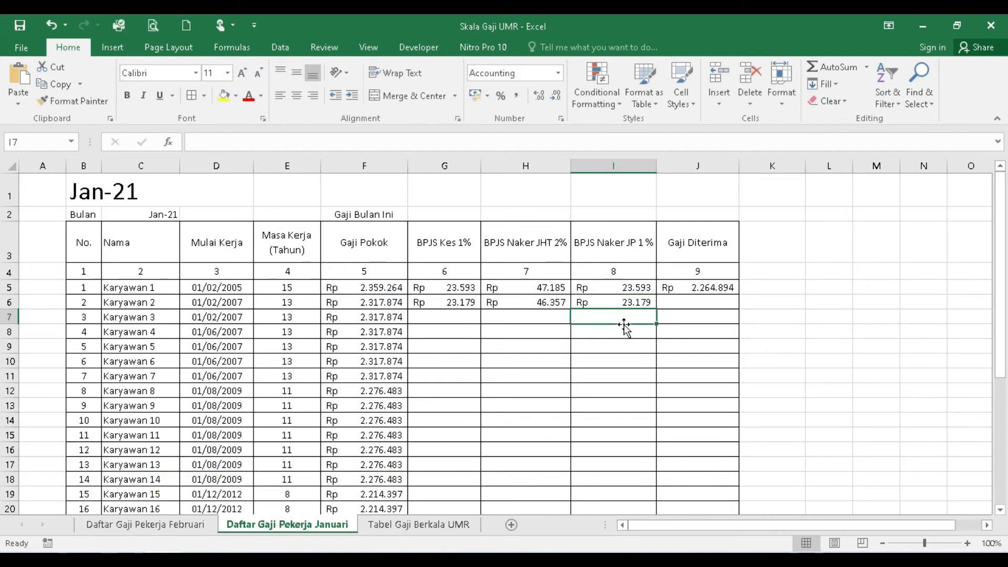
Check the three BPJS deduction formulas for Karyawan 2 in G6 through I6
key("Left")
key("Left")
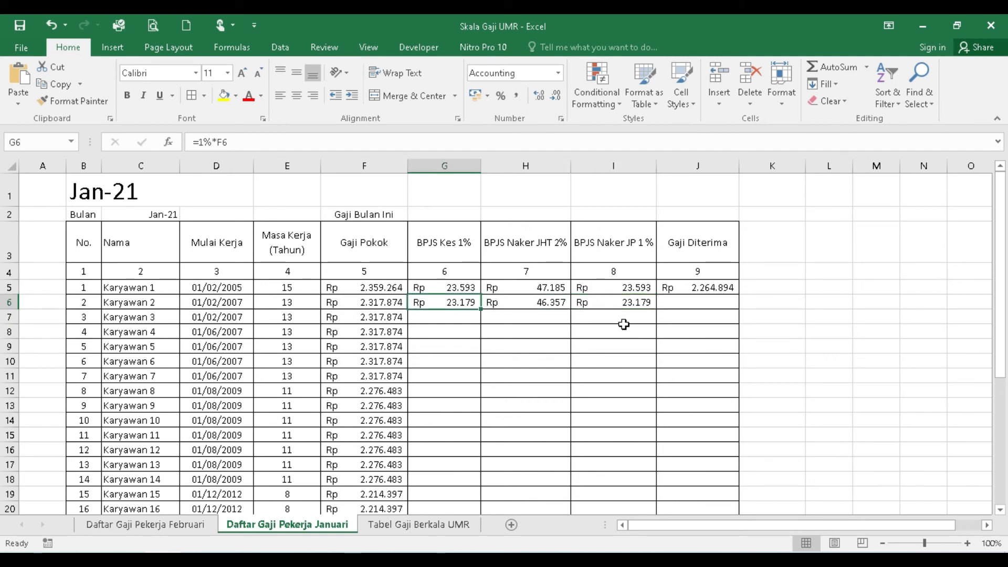
key("Right")
key("Right")
key("Left")
key("Left")
key("Right")
key("Right")
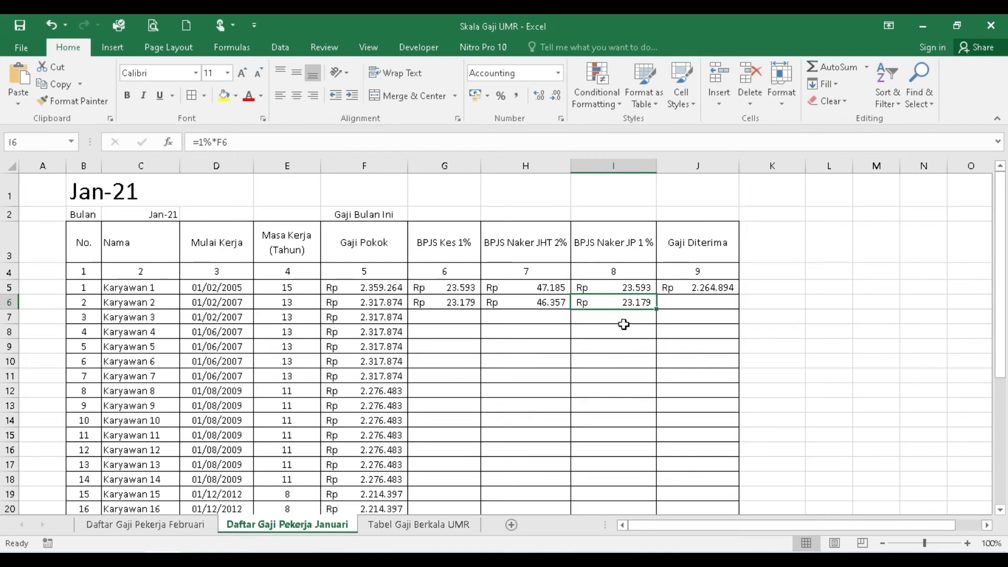
key("Right")
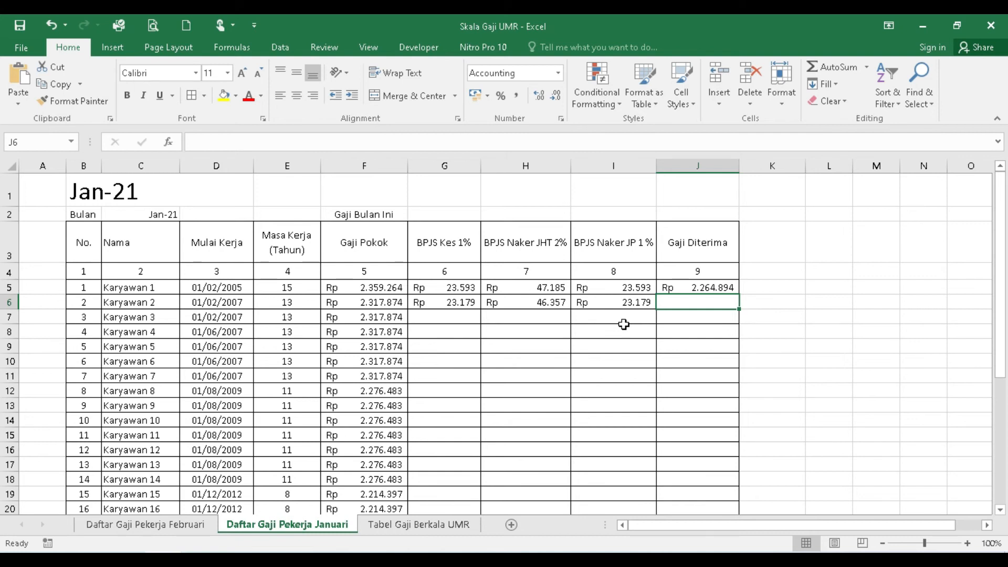
Fill the BPJS formulas in G6:I6 down to row 30 for the remaining employees
key("Left")
key("Left")
key("Left")
key("shift+Right")
key("shift+Right")
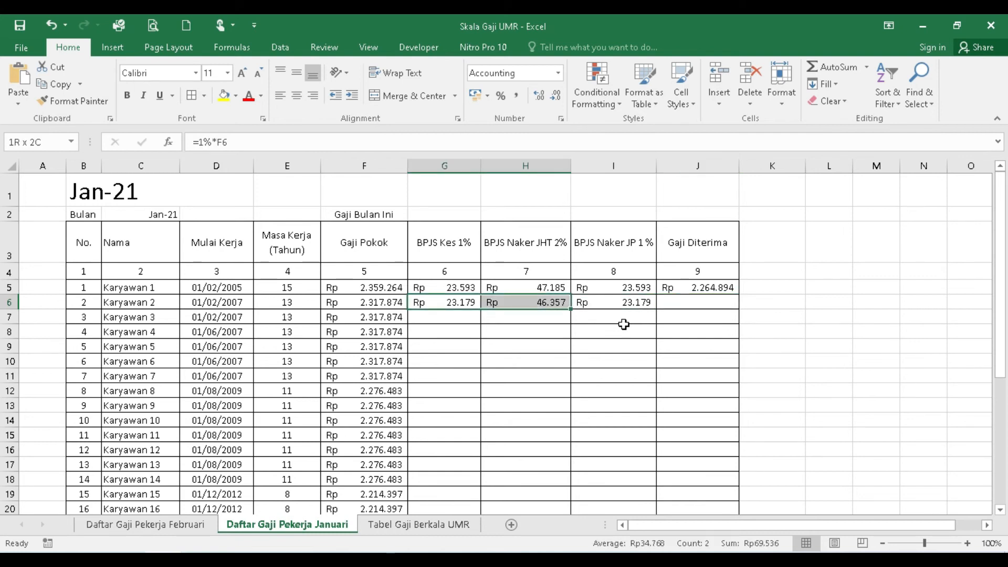
left_click_drag(656, 309, 654, 482)
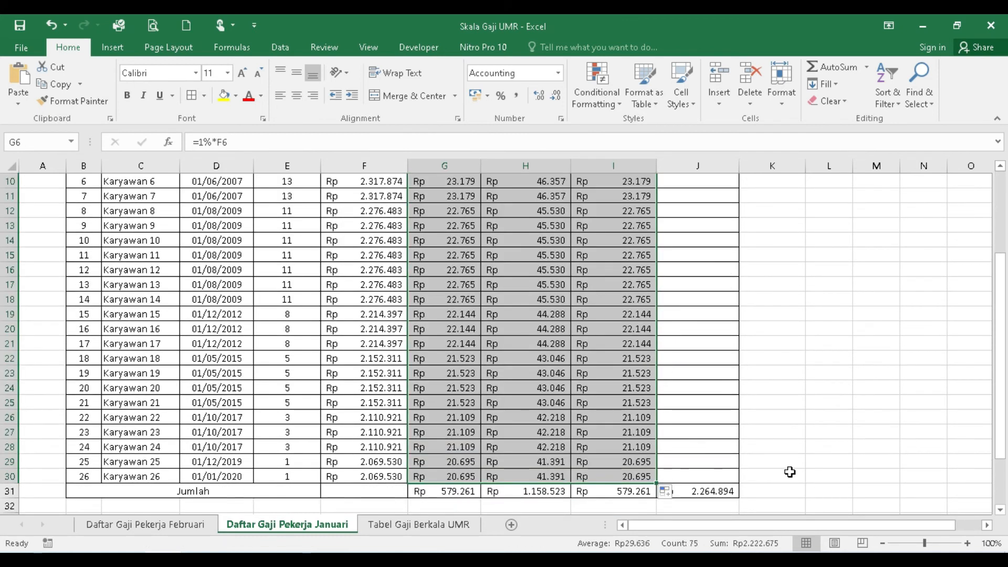
Highlight the Gaji Pokok cell F5 in yellow and the BPJS deduction cells G5:I5 in light green
scroll(740, 436, "up", 3)
left_click(698, 302)
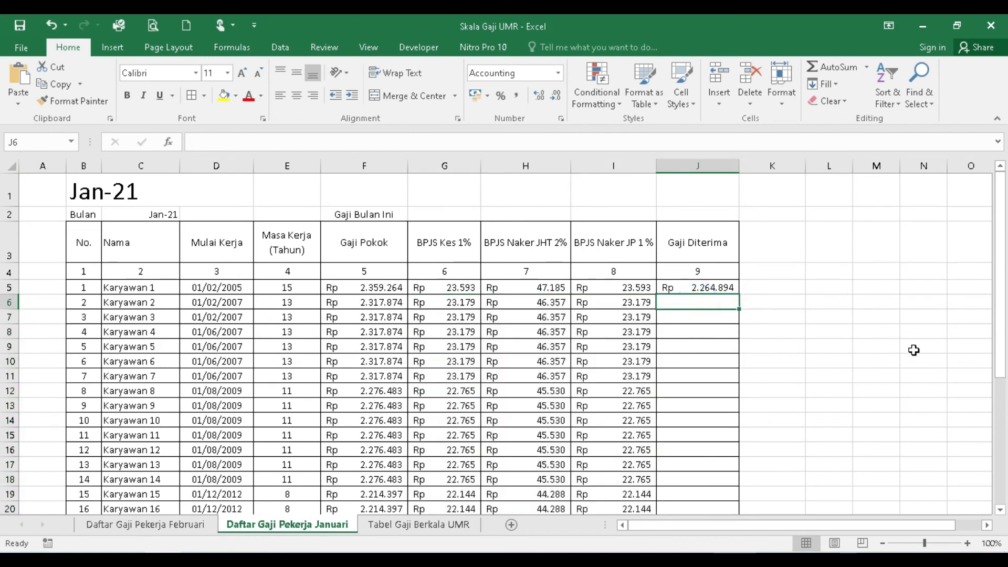
key("Up")
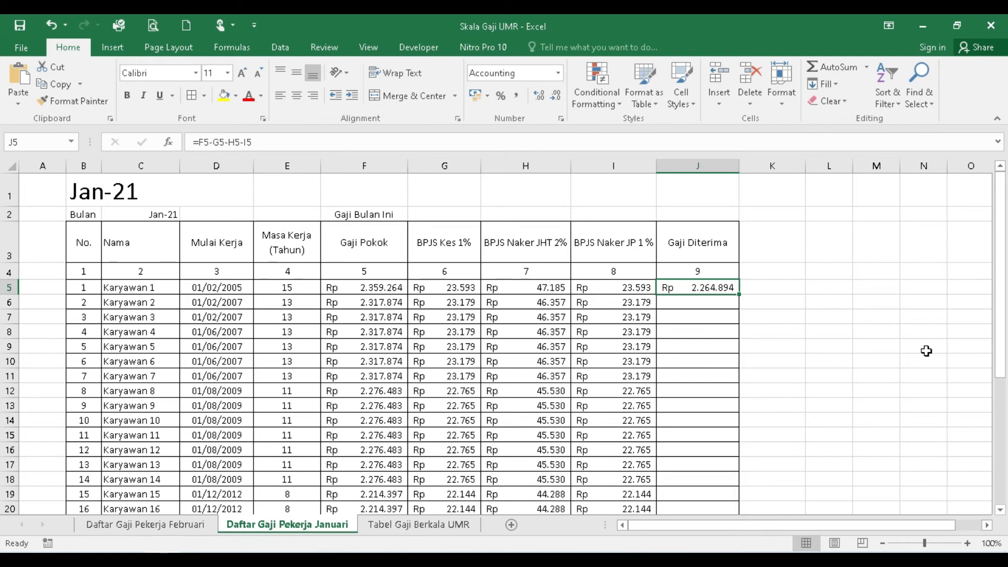
left_click(373, 289)
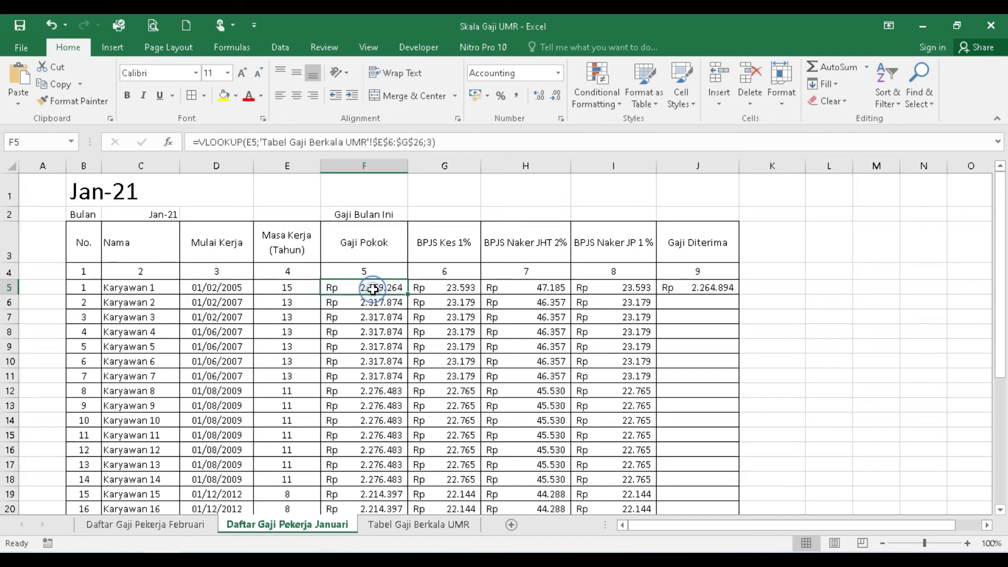
left_click(224, 95)
left_click_drag(460, 288, 605, 286)
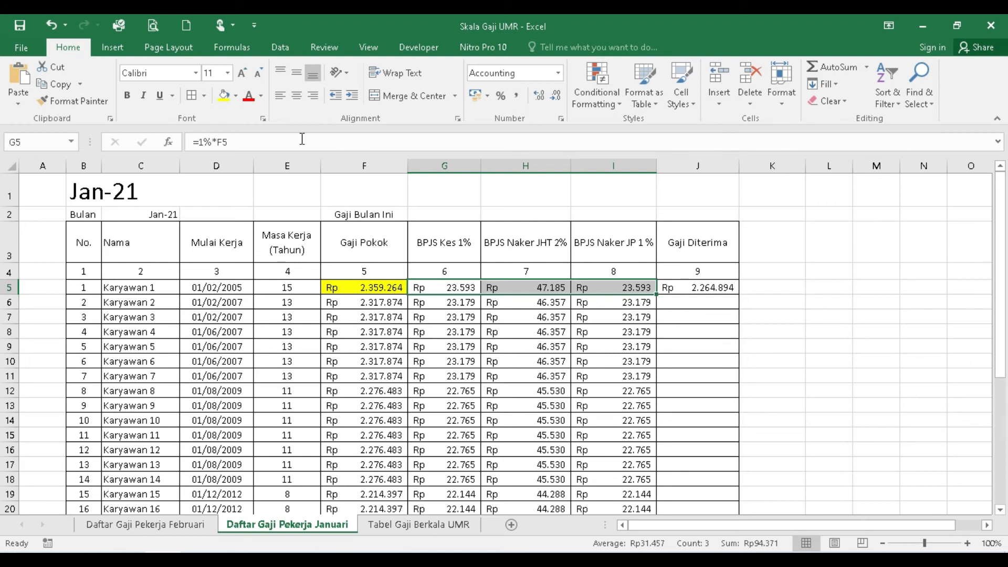
left_click(235, 95)
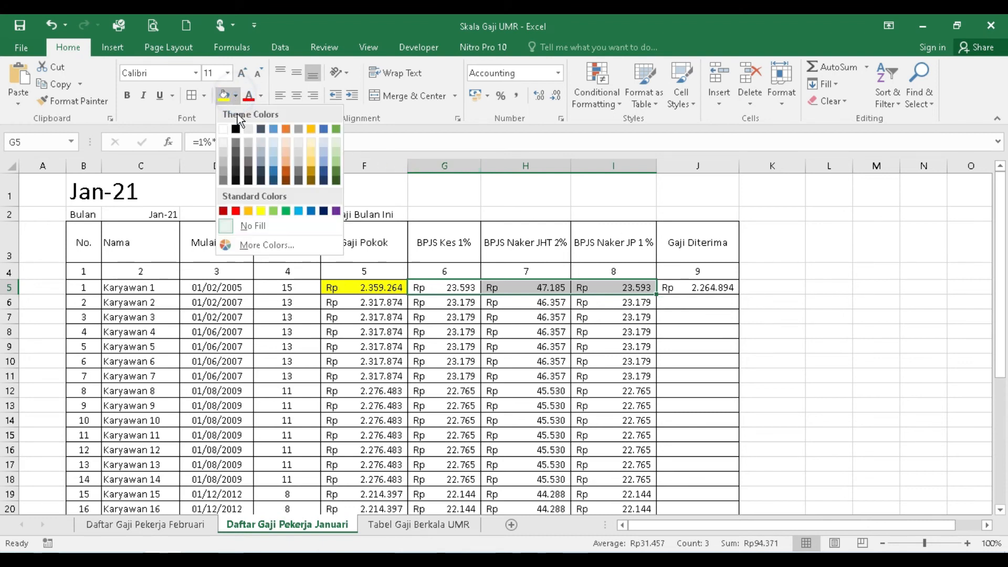
left_click(273, 211)
left_click_drag(709, 346, 708, 332)
Re-enter the Gaji Diterima formula =F5-G5-H5-I5 in J5 for Karyawan 1
left_click(714, 287)
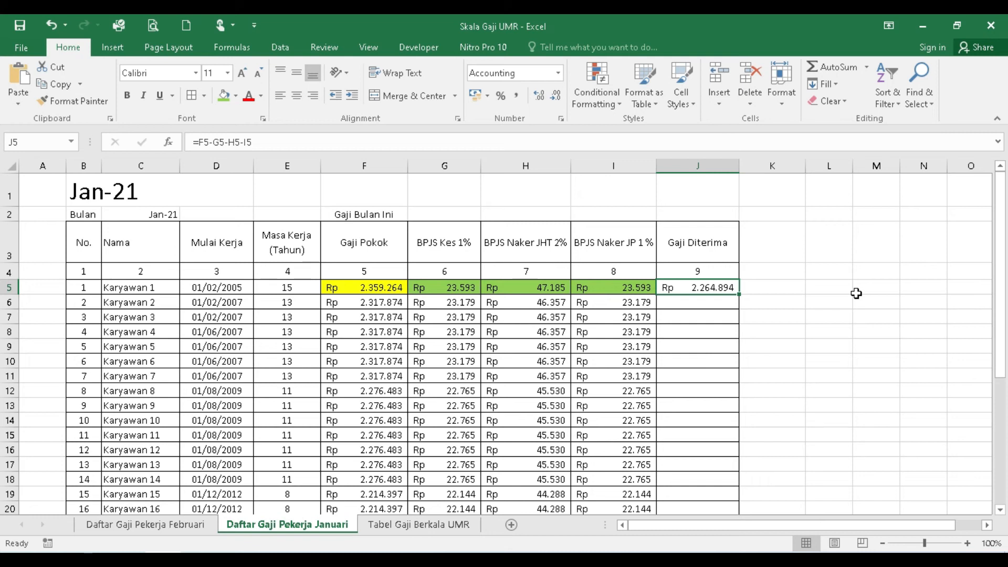
type("=")
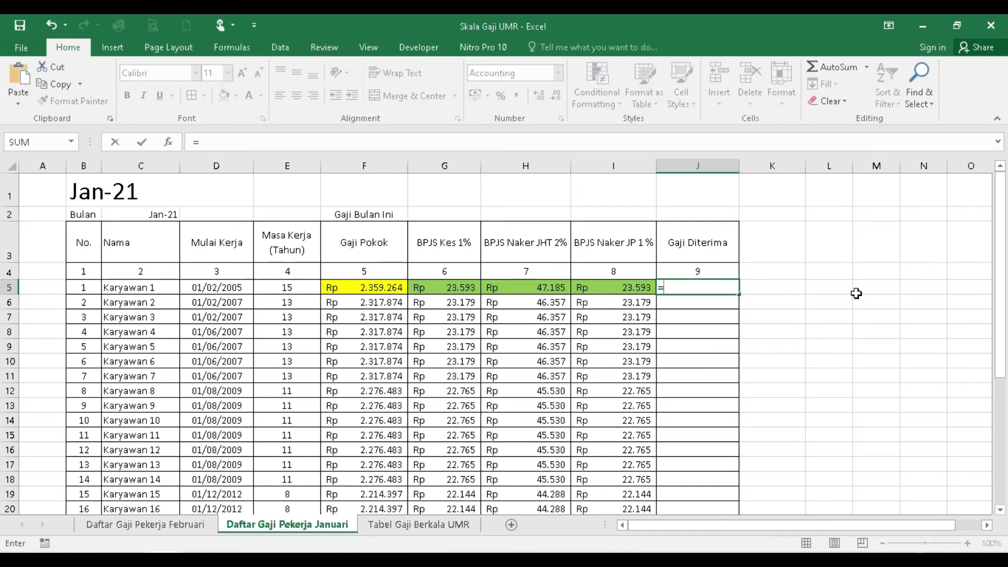
key("Left")
key("Left")
key("Left")
key("Left")
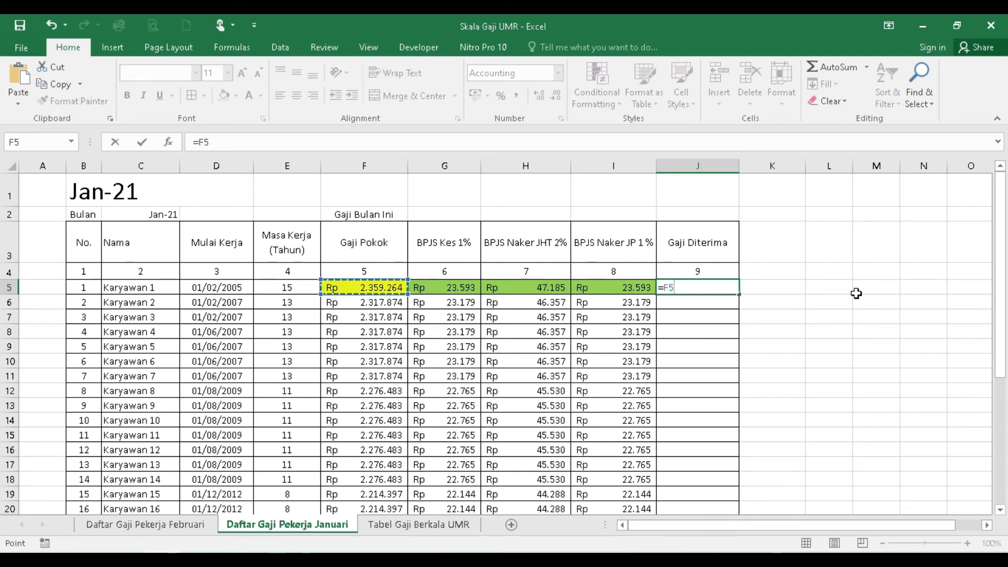
type("-")
key("Left")
key("Left")
key("Left")
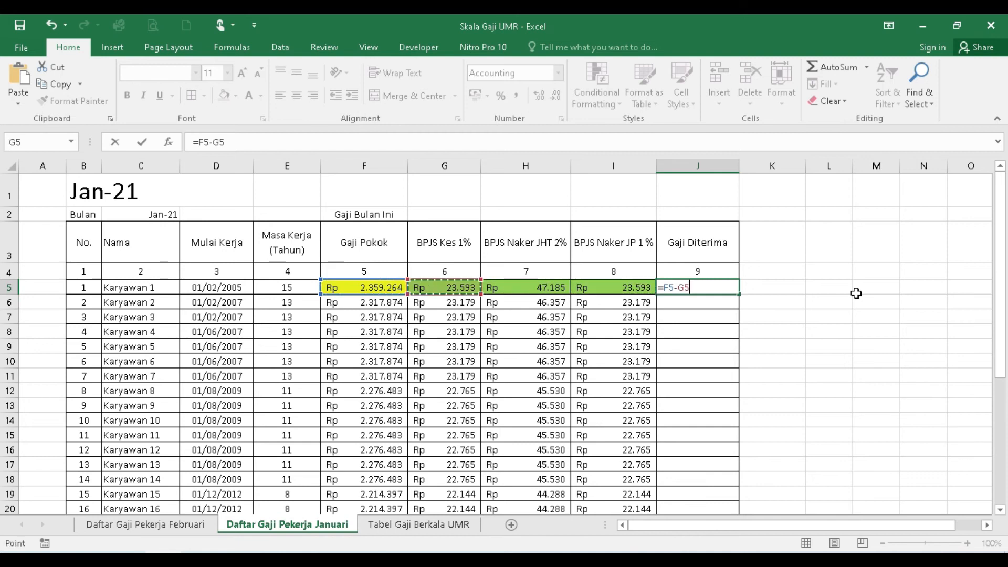
type("-")
key("Left")
key("Left")
key("Left")
key("Right")
type("-")
key("Left")
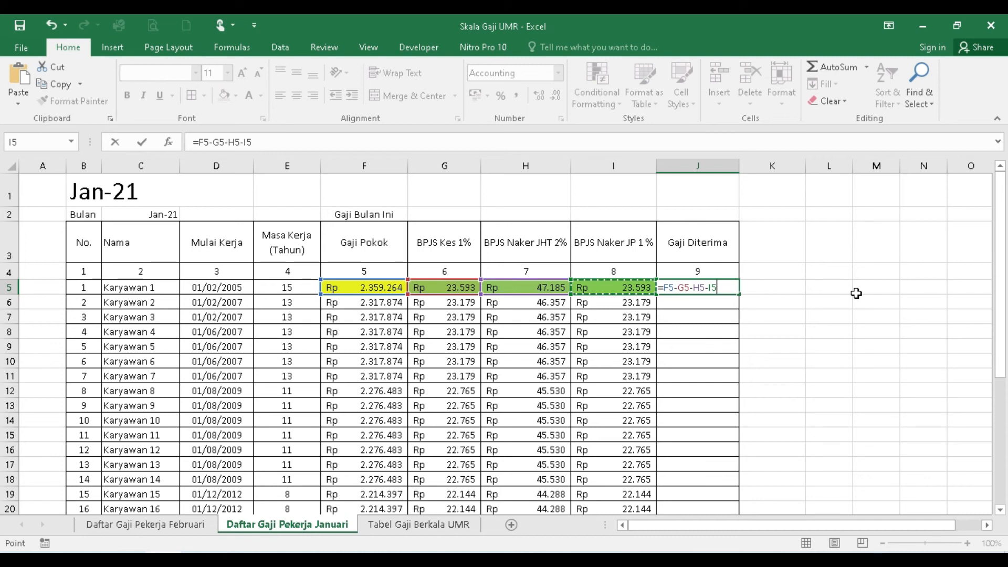
key("Return")
key("Up")
Enter =F6-(G6+H6+I6) in J6 as the Gaji Diterima for Karyawan 2
key("Down")
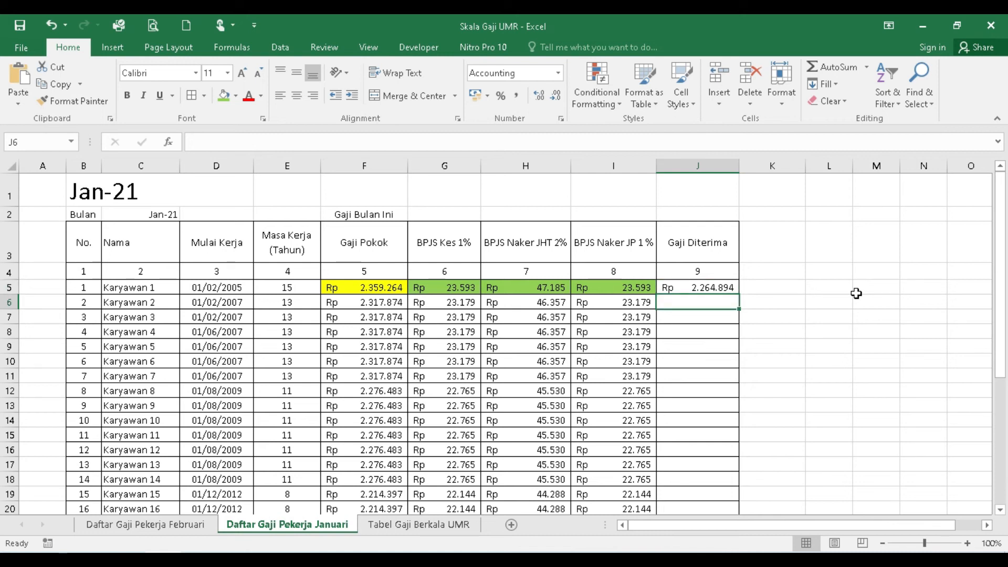
type("=")
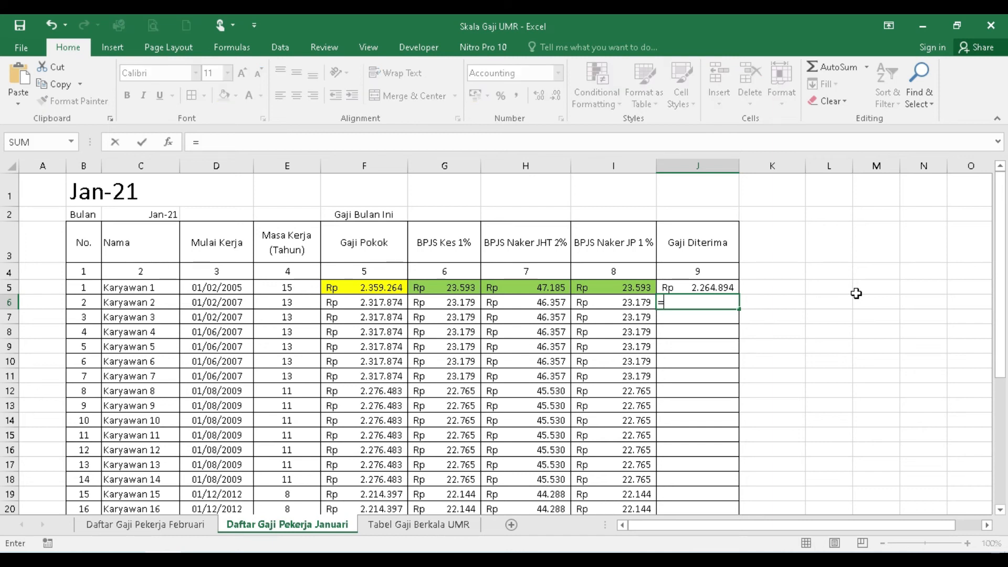
key("Left")
key("Left")
key("Left")
key("Left")
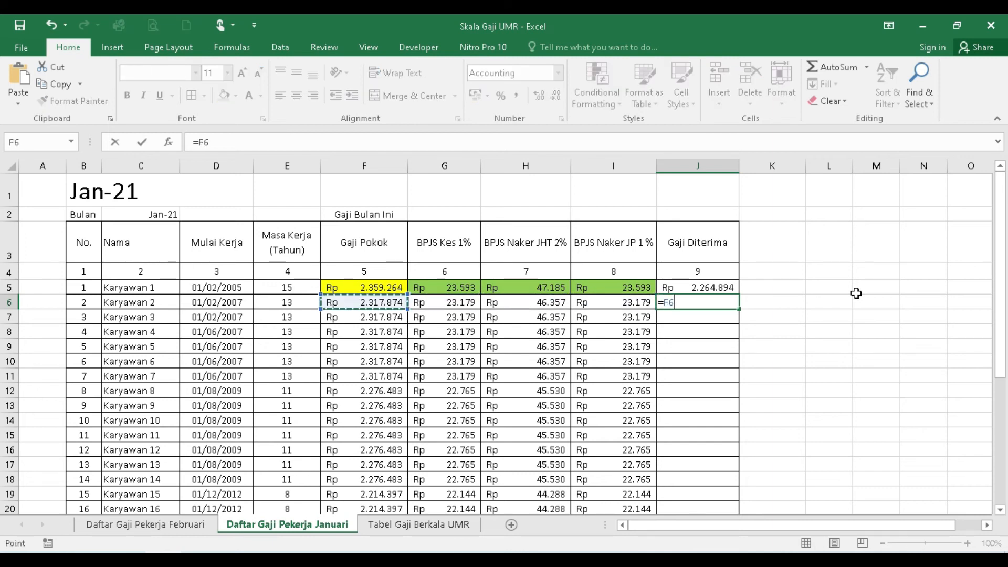
type("-(")
key("Left")
key("Left")
key("Left")
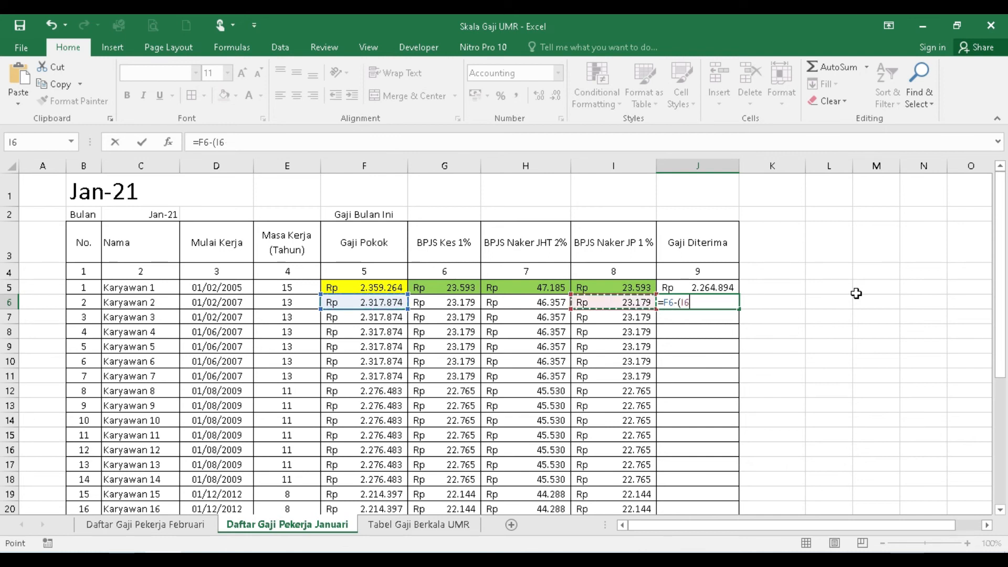
type("+")
key("Left")
key("Left")
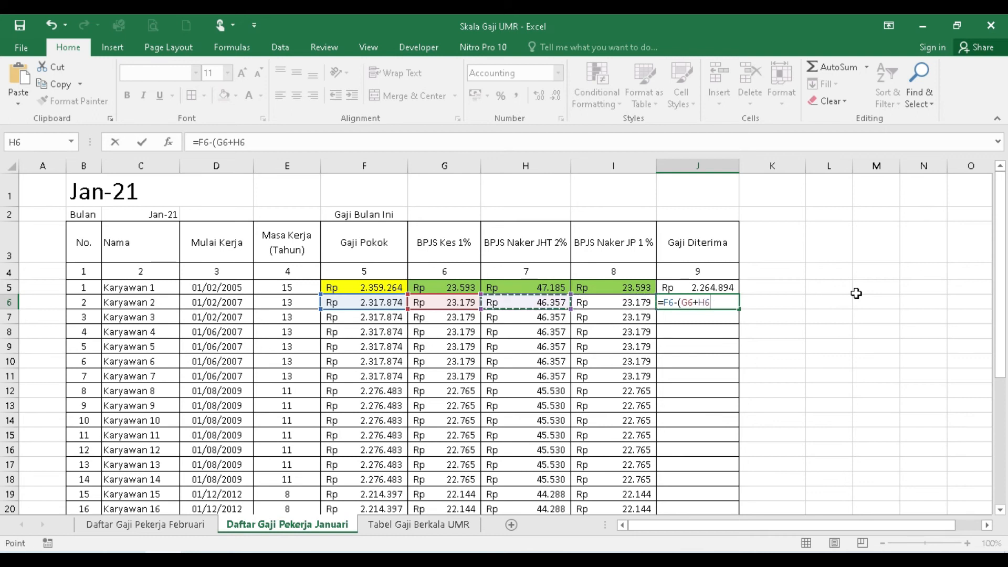
type("+")
key("Left")
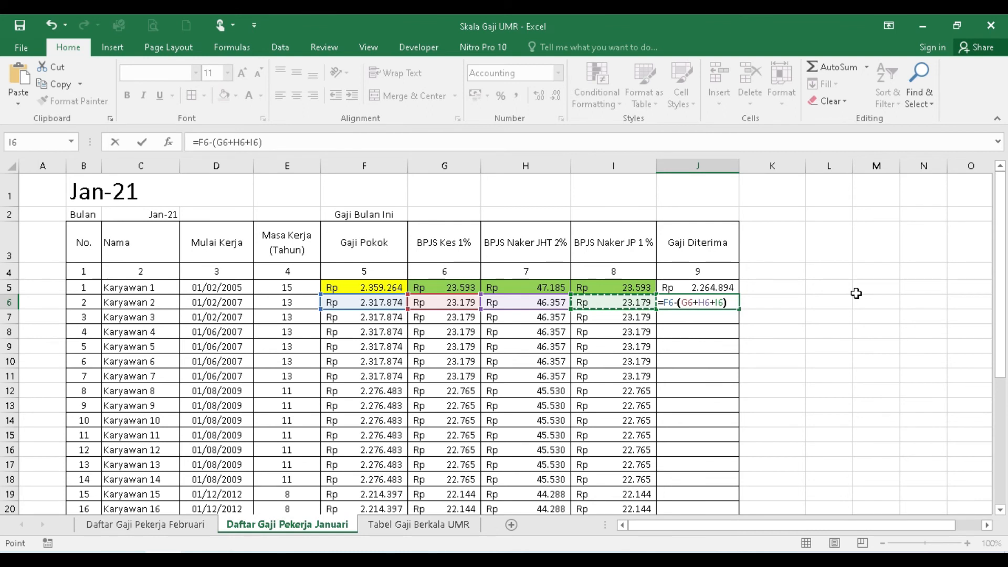
key("ctrl+Return")
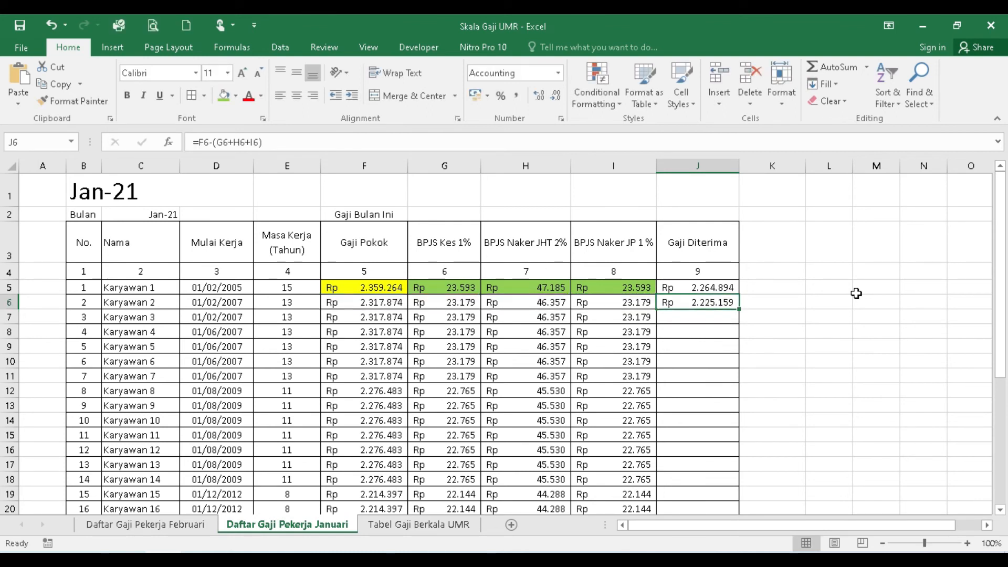
Enter the alternative net salary formula =SUM(F5)-G5-H5-I5 in K5 beside the Gaji Diterima of Karyawan 1
key("Right")
key("Up")
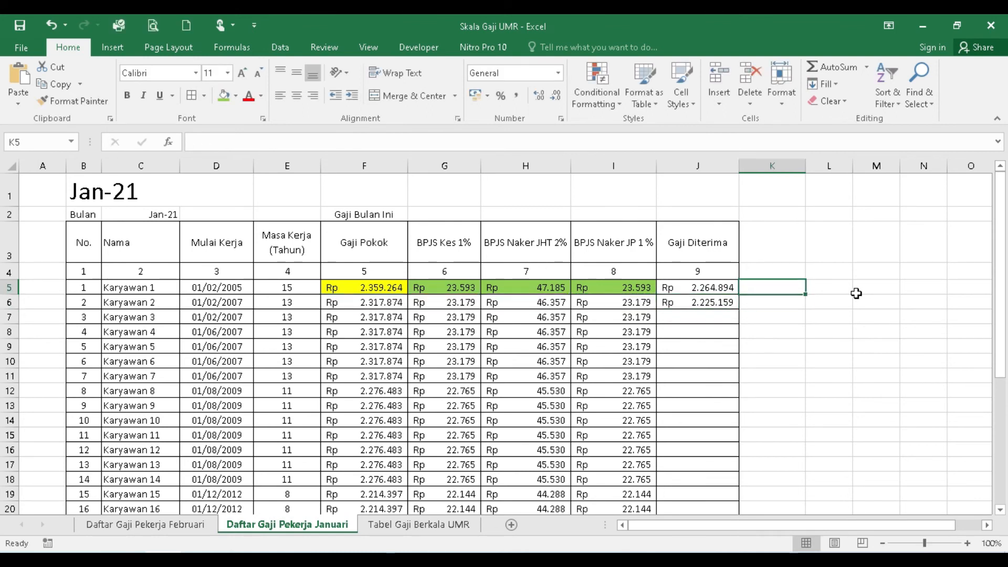
type("=sum")
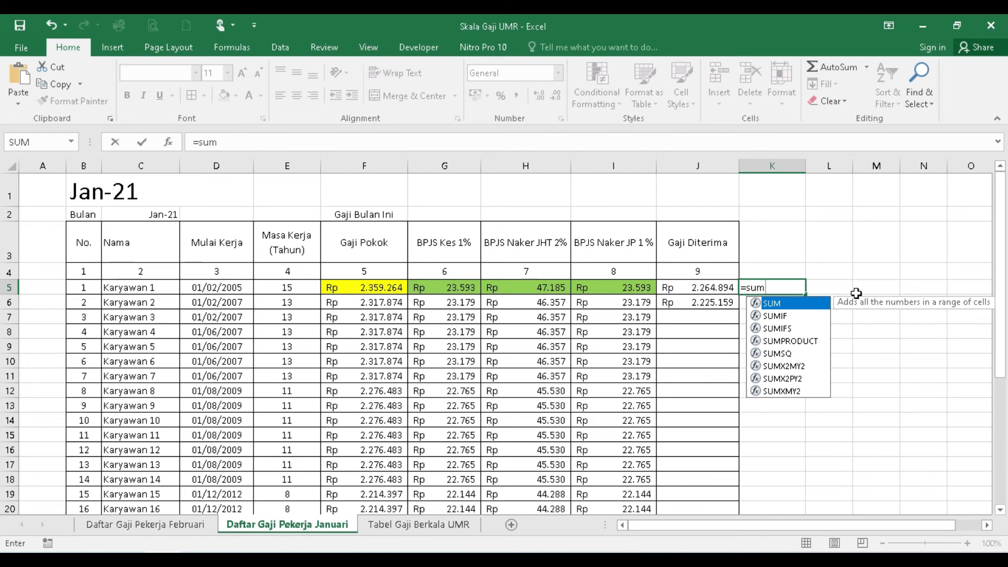
type("(")
key("Left")
key("Left")
key("Left")
key("Left")
key("Left")
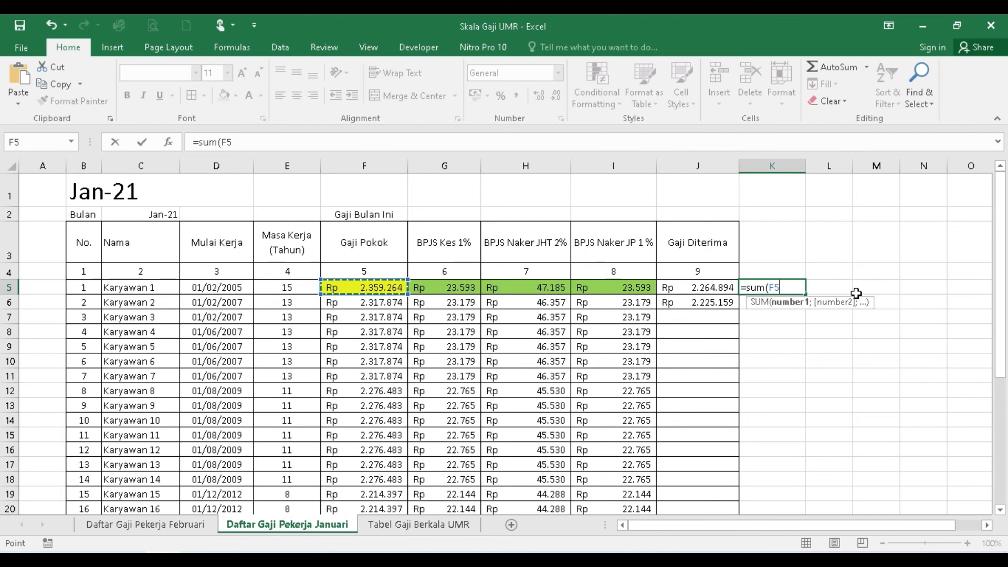
type(")-")
key("Left")
key("Left")
key("Left")
key("Left")
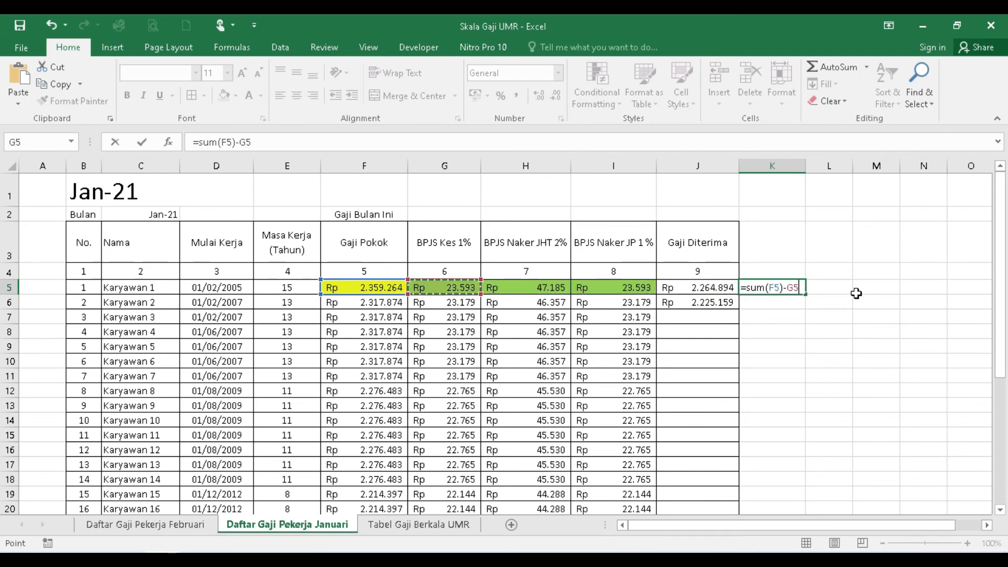
type("-")
key("Left")
key("Left")
key("Left")
type("-")
key("Left")
key("Left")
key("Return")
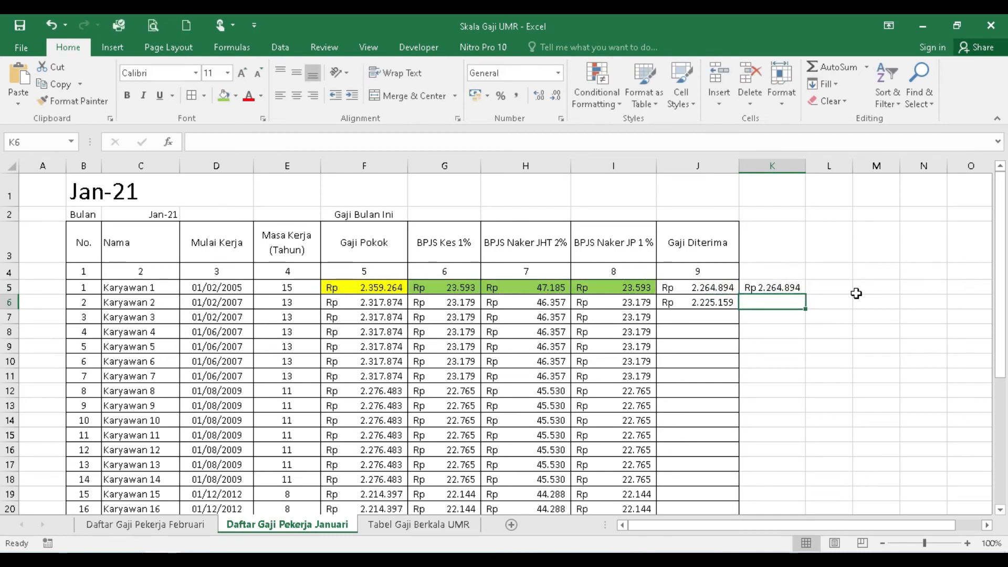
Fill the two Gaji Diterima formulas in J5:J6 down to J30 for all employees
key("Up")
key("Left")
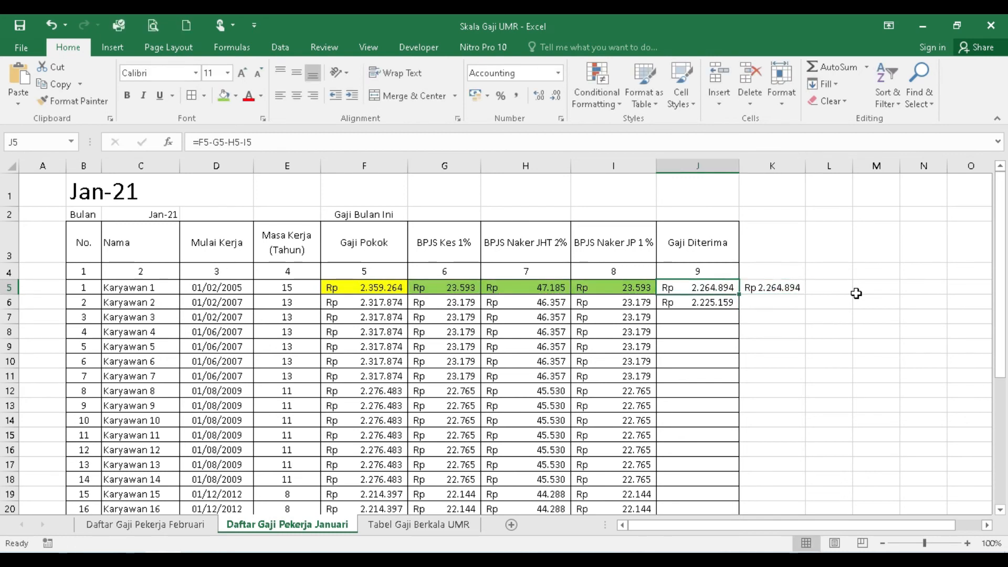
key("shift+Down")
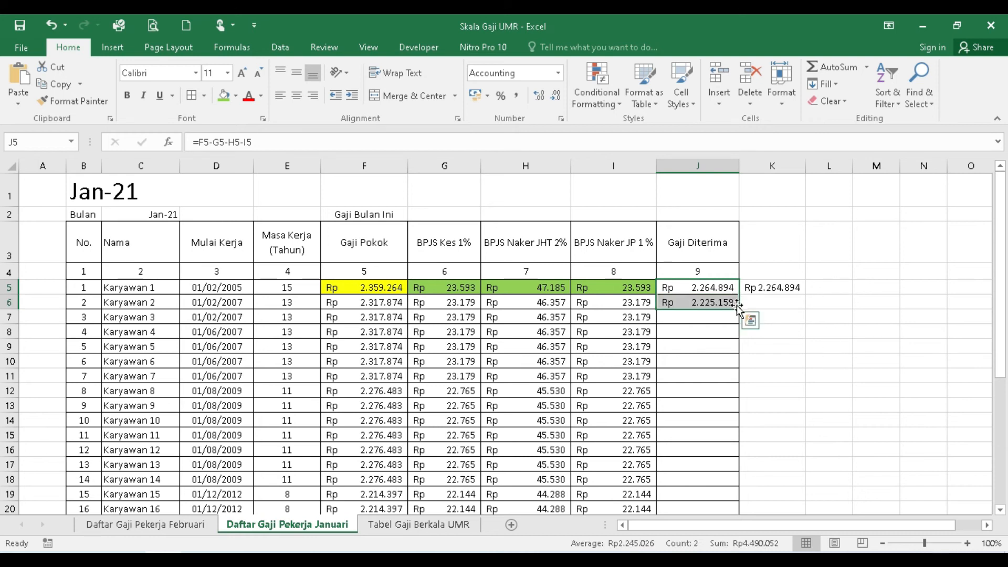
left_click_drag(737, 309, 736, 550)
left_click_drag(749, 506, 756, 479)
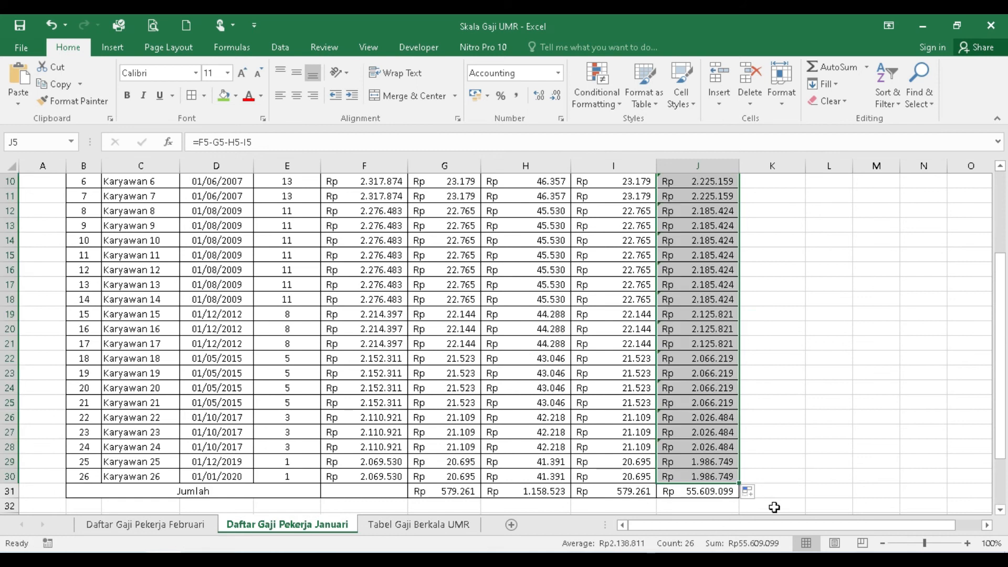
scroll(804, 450, "up", 3)
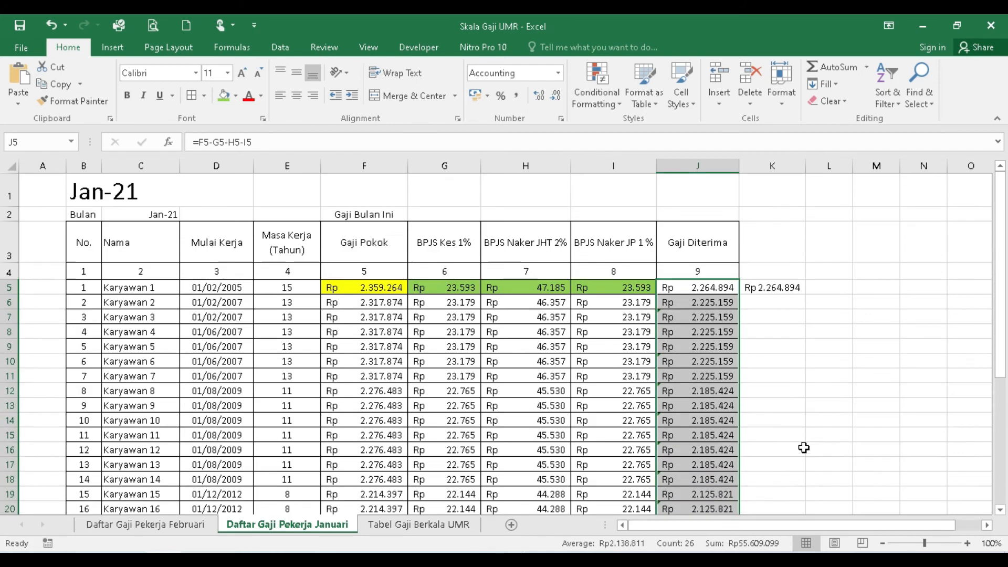
Fill the J5 formula =F5-G5-H5-I5 down the Gaji Diterima column through J31, replacing the mixed formulas
left_click(713, 359)
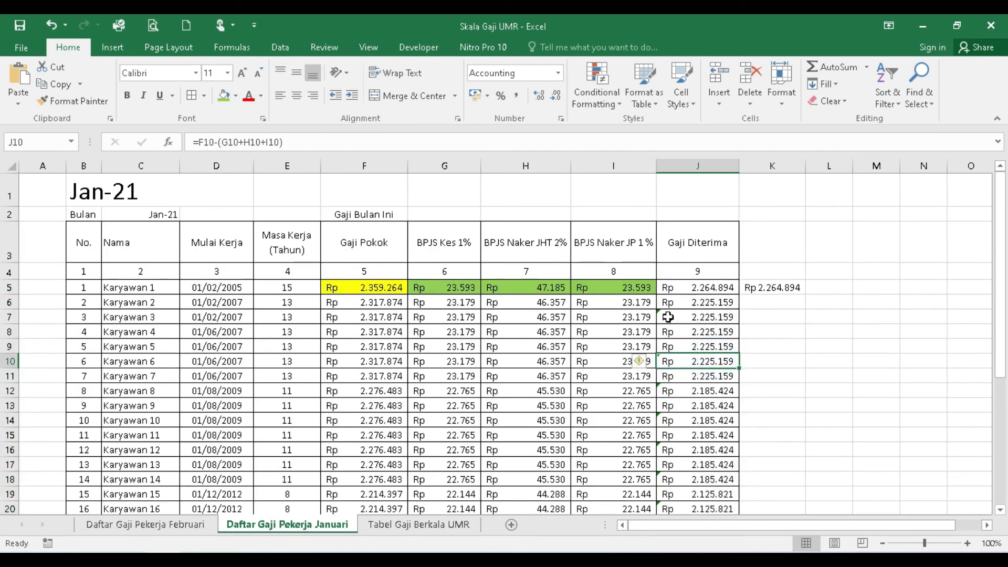
left_click(694, 303)
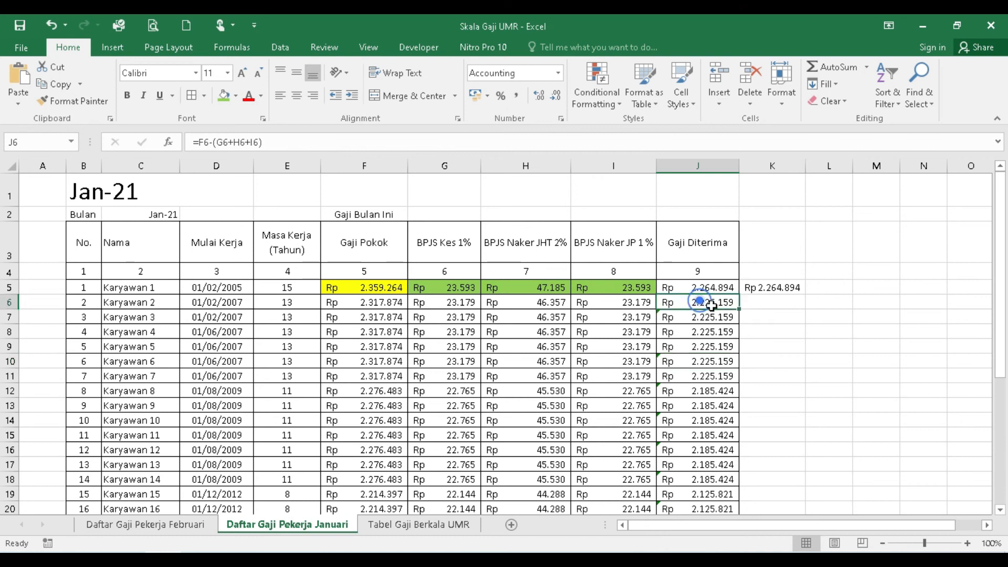
left_click(710, 290)
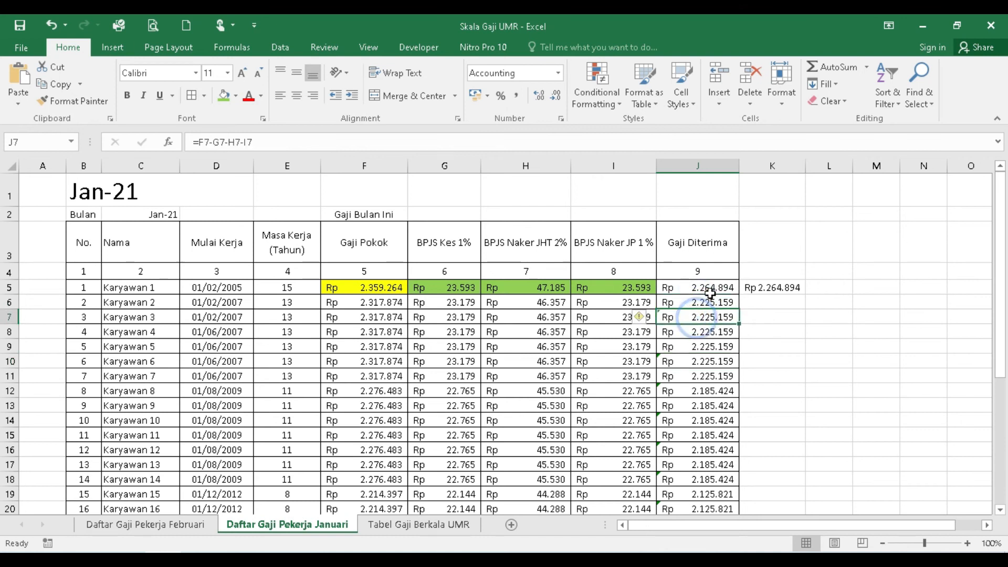
left_click_drag(739, 296, 735, 318)
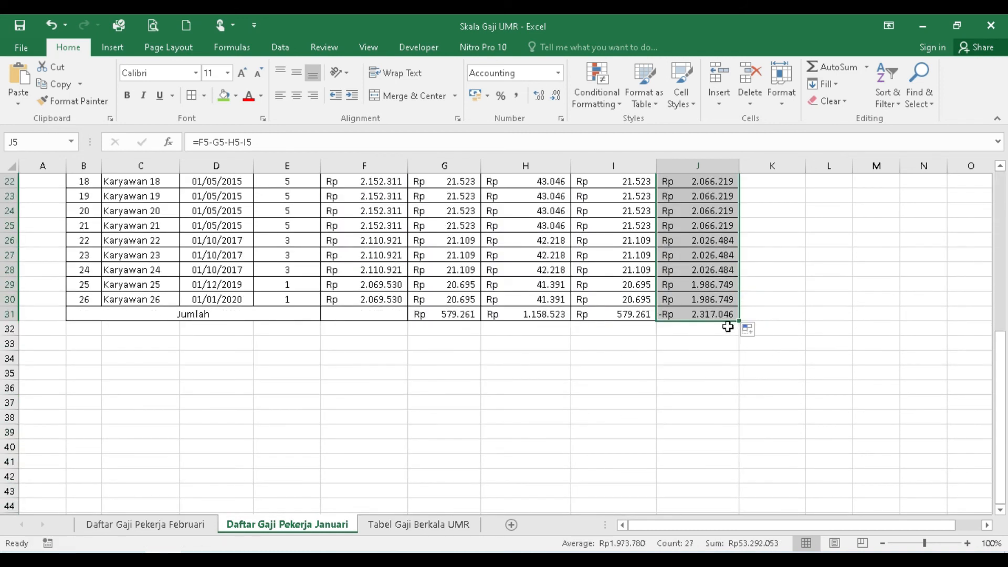
Replace the formula in the Jumlah row cell J31 with =SUM(J5:J30) to total Gaji Diterima
left_click(715, 315)
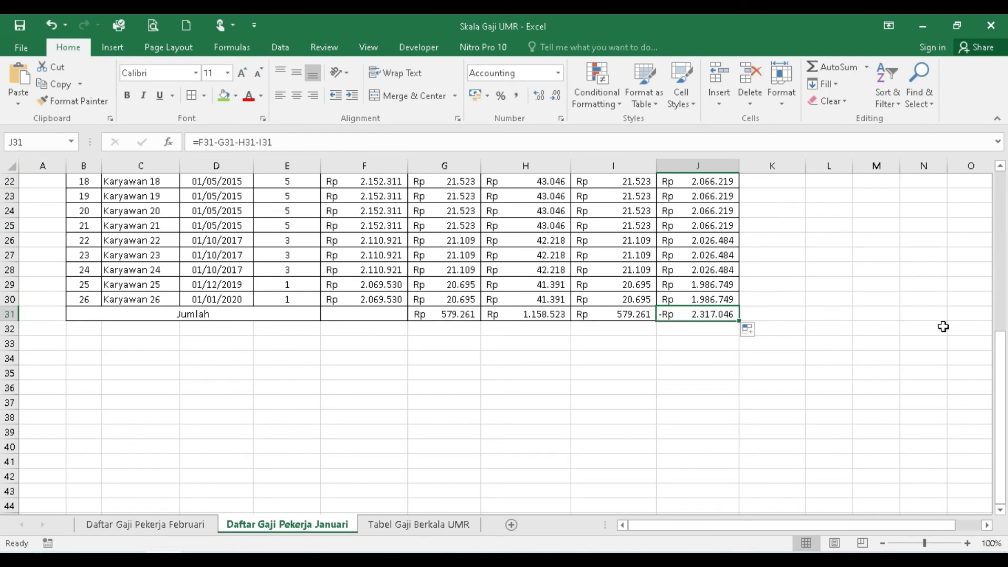
scroll(943, 326, "up", 7)
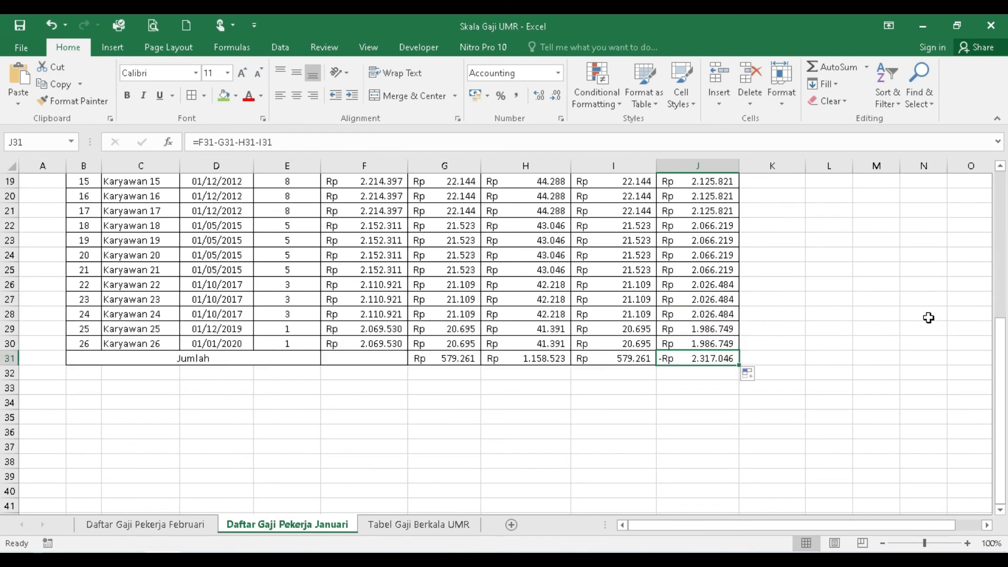
scroll(785, 341, "down", 5)
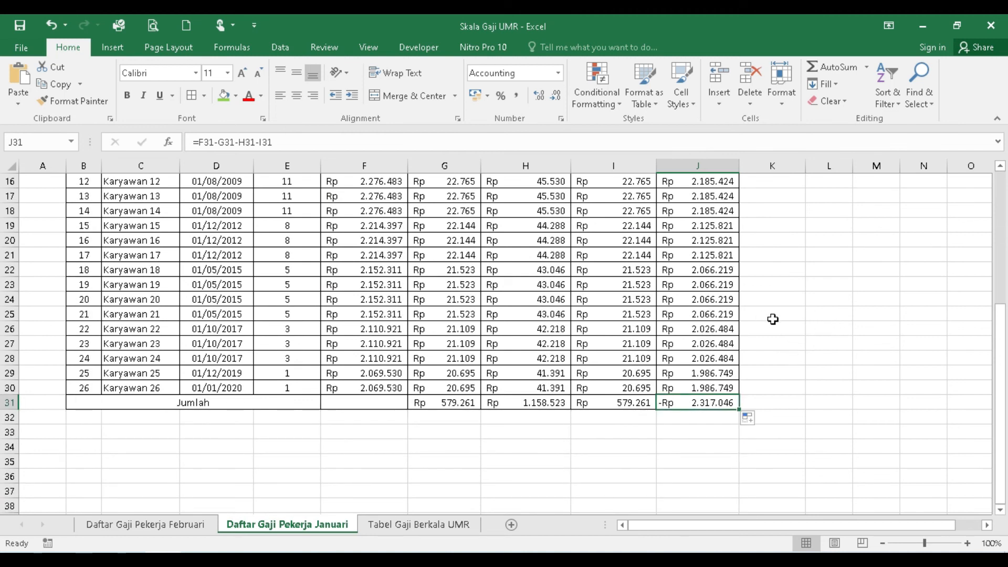
type("=")
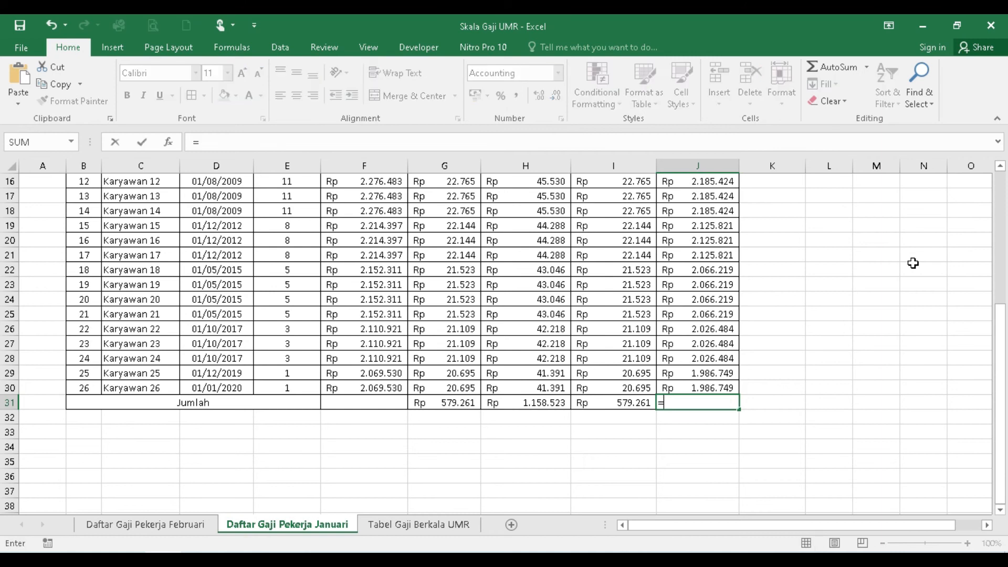
type("sum")
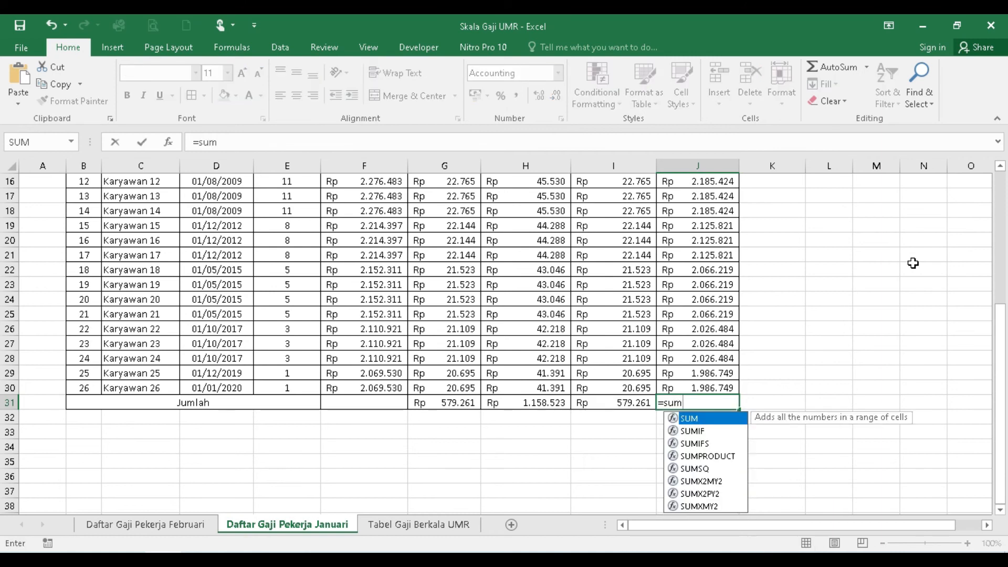
type("(")
key("Up")
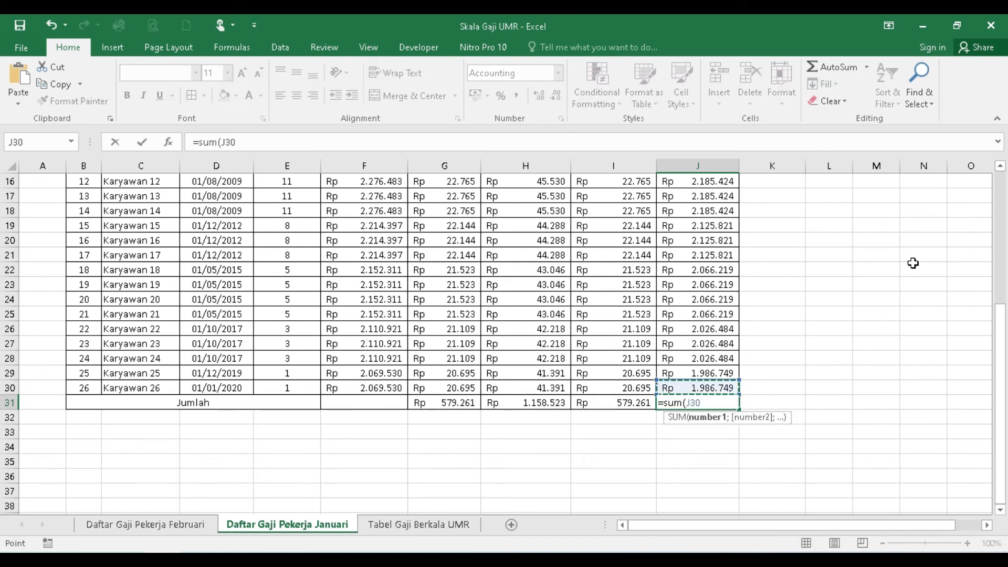
key("shift+Up")
key("shift+Up")
key("shift+Up")
key("shift+Up")
key("shift+Up")
key("shift+Up")
key("shift+Up")
key("shift+Up")
key("shift+Up")
key("shift+Up")
key("shift+Up")
key("shift+Up")
key("shift+Up")
key("shift+Up")
key("shift+Up")
key("shift+Up")
key("shift+Up")
key("shift+Up")
key("shift+Up")
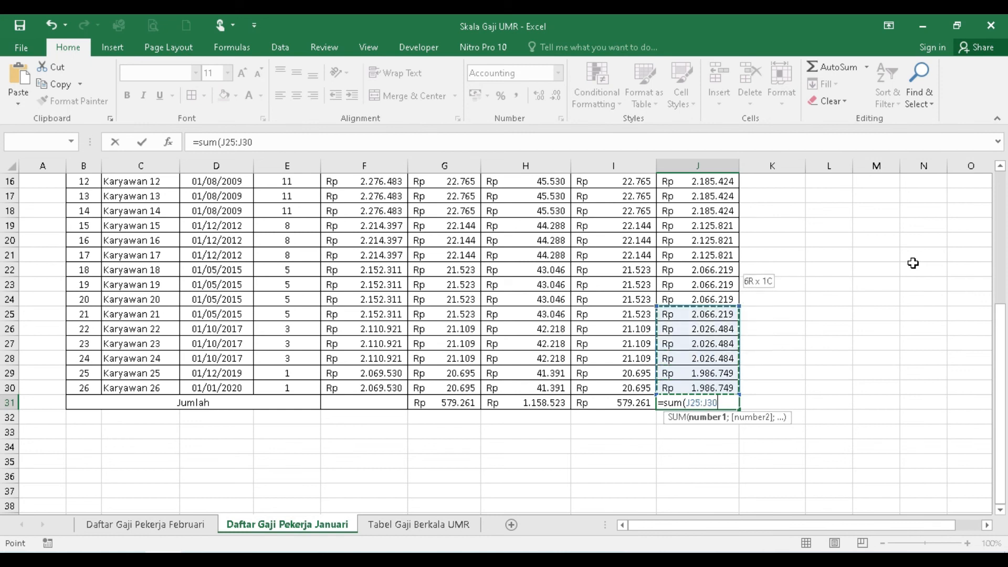
key("shift+Up")
key("shift+Up")
key("shift+Up")
key("shift+Up")
key("shift+Up")
key("shift+Up")
key("shift+Up")
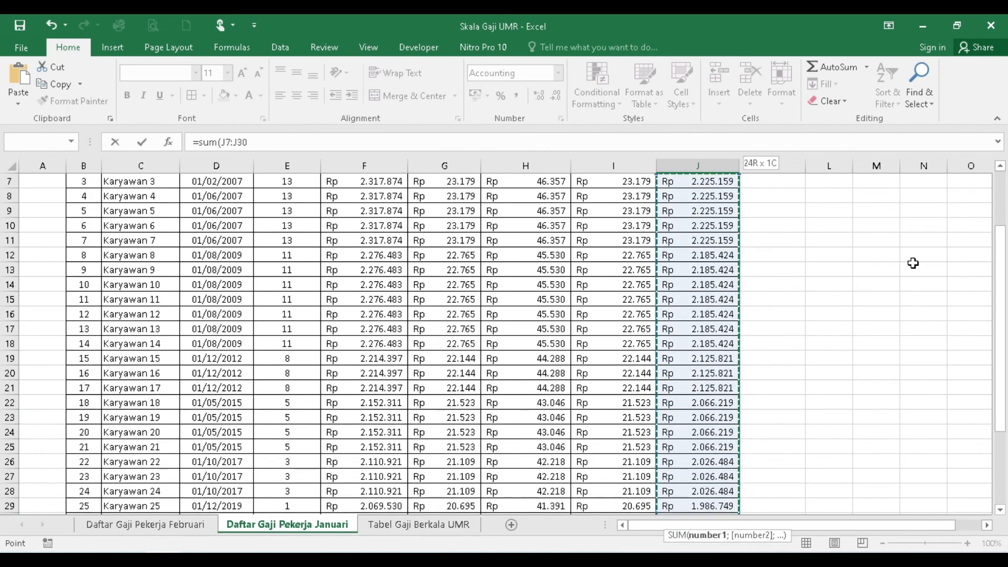
key("shift+Down")
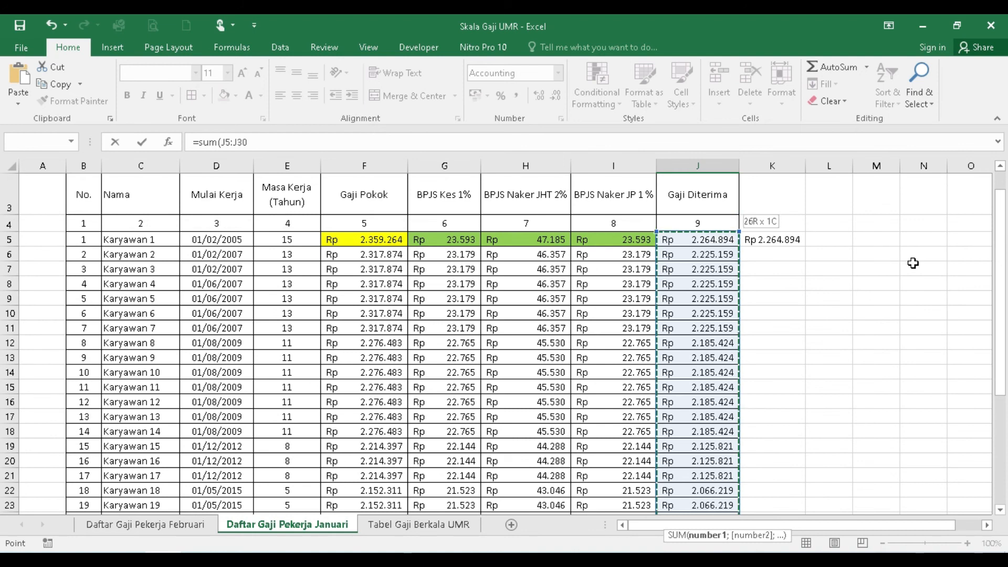
key("Return")
key("Up")
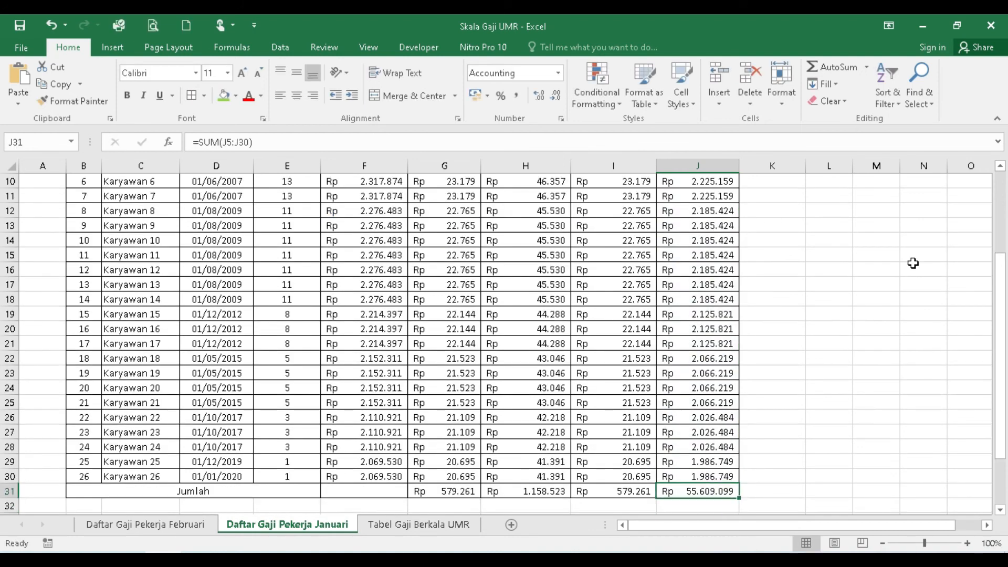
Review the January payroll table from its column headings down to the Jumlah row
scroll(441, 243, "up", 3)
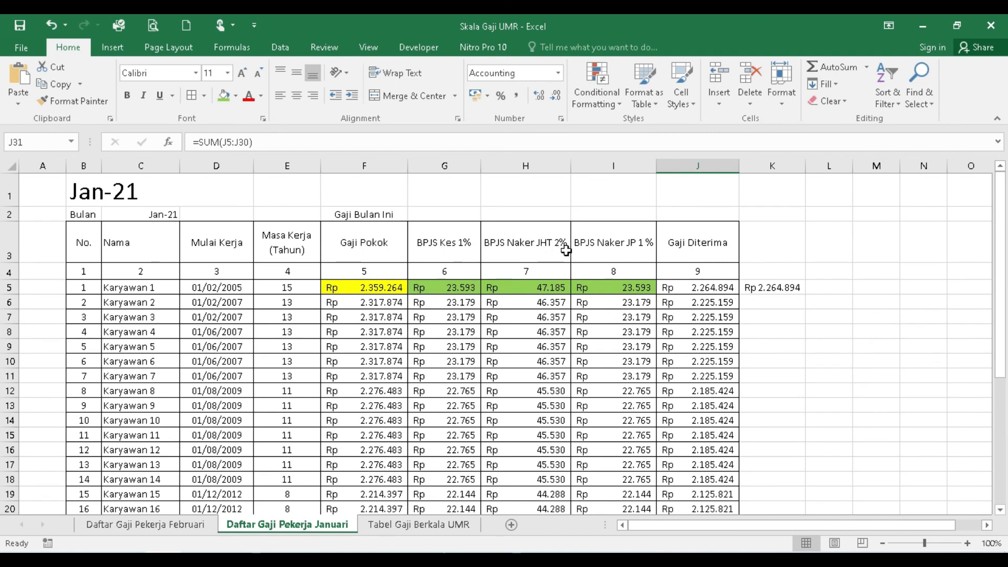
scroll(617, 247, "down", 6)
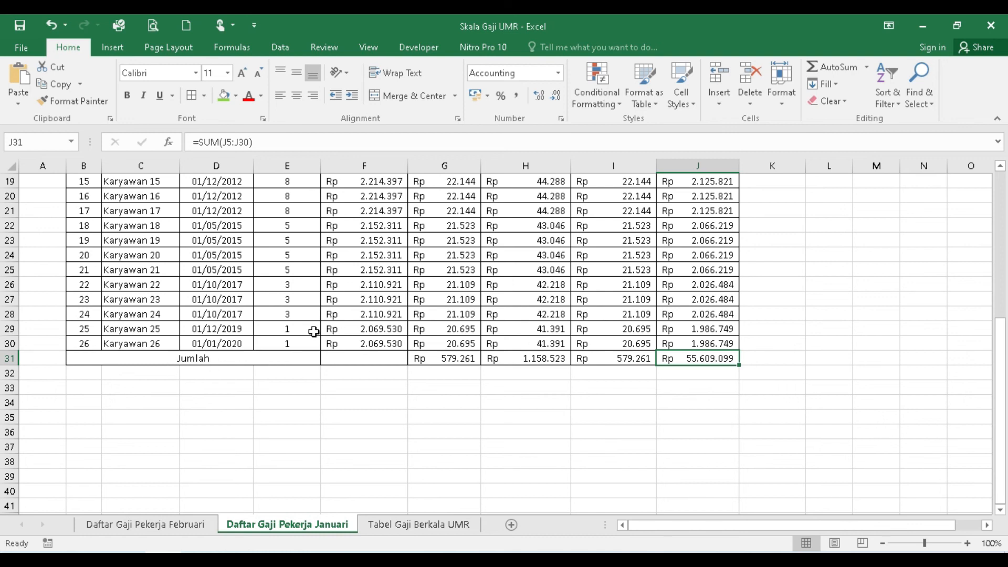
scroll(298, 328, "up", 4)
scroll(302, 328, "up", 2)
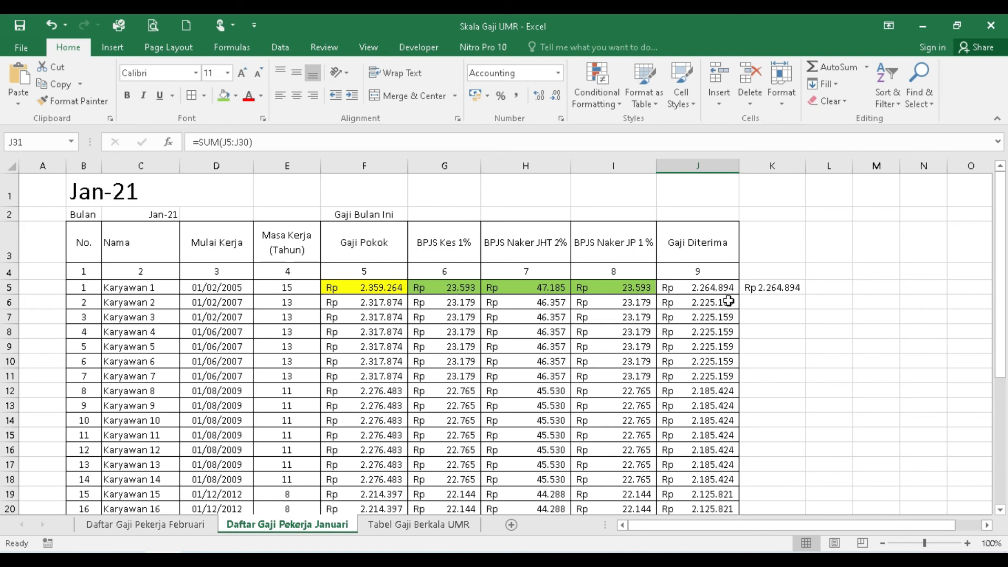
scroll(146, 290, "down", 1)
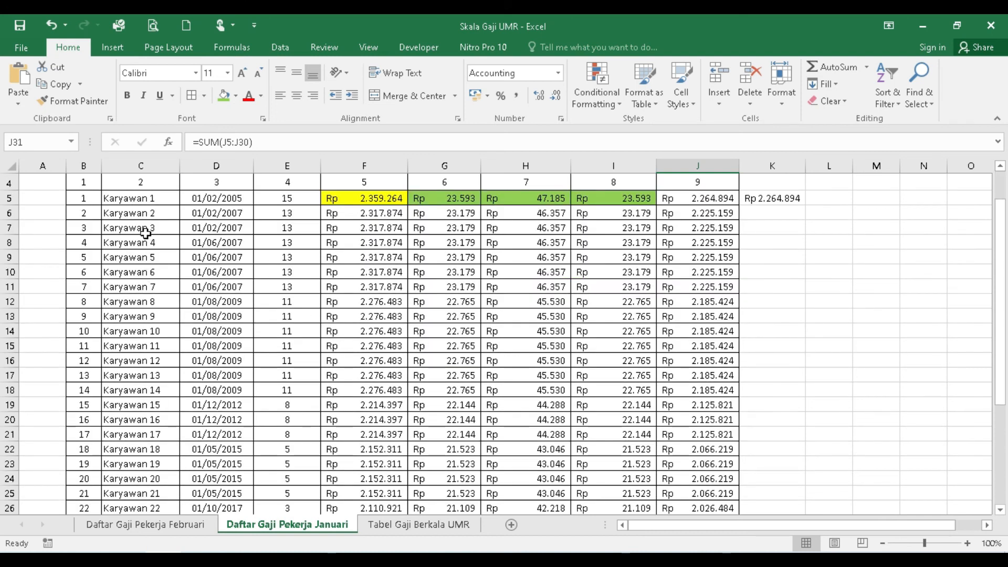
scroll(152, 203, "down", 4)
scroll(803, 405, "up", 5)
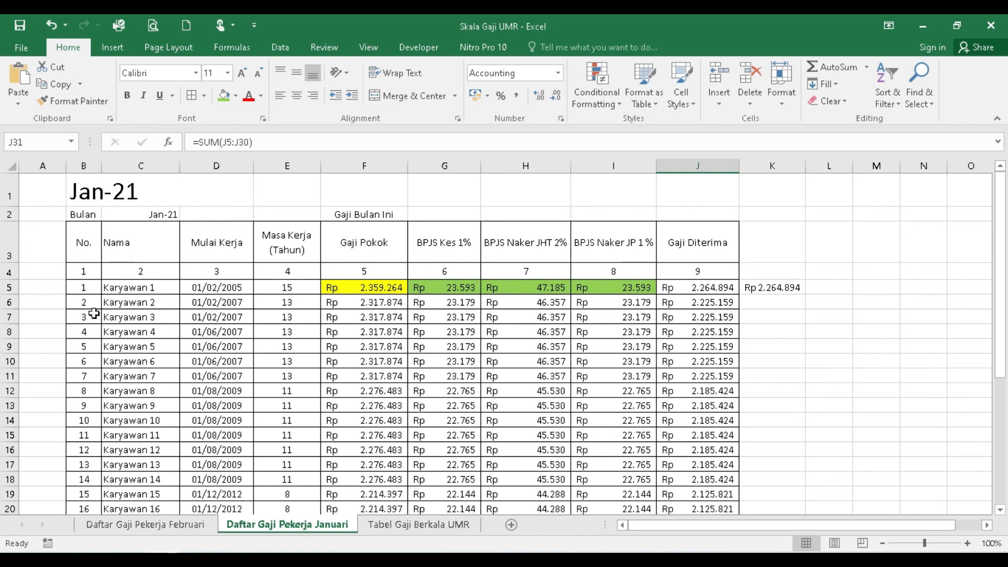
Examine the Masa Kerja and salaries on the February payroll sheet and the matching scale in Tabel Gaji Berkala UMR
left_click(159, 525)
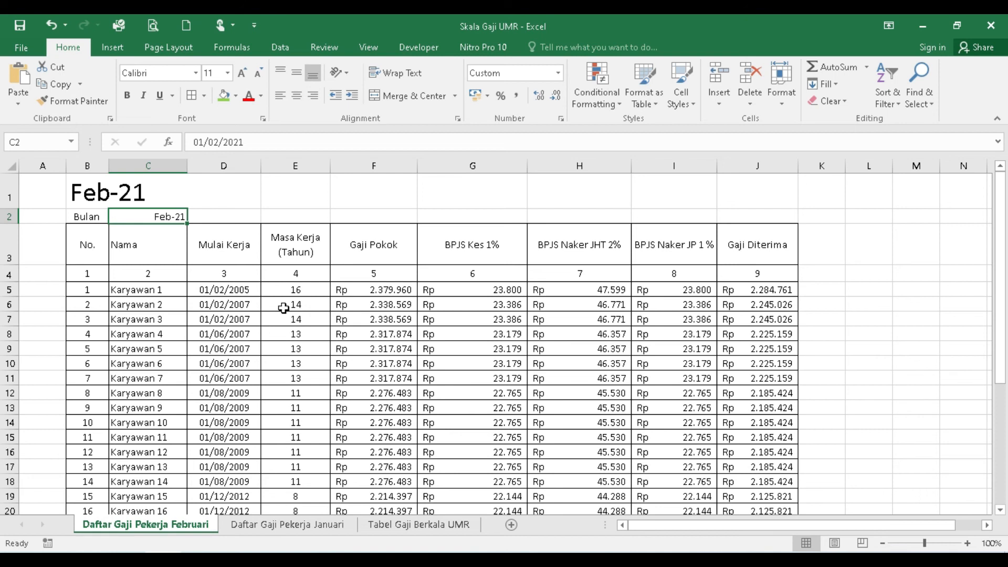
left_click(456, 525)
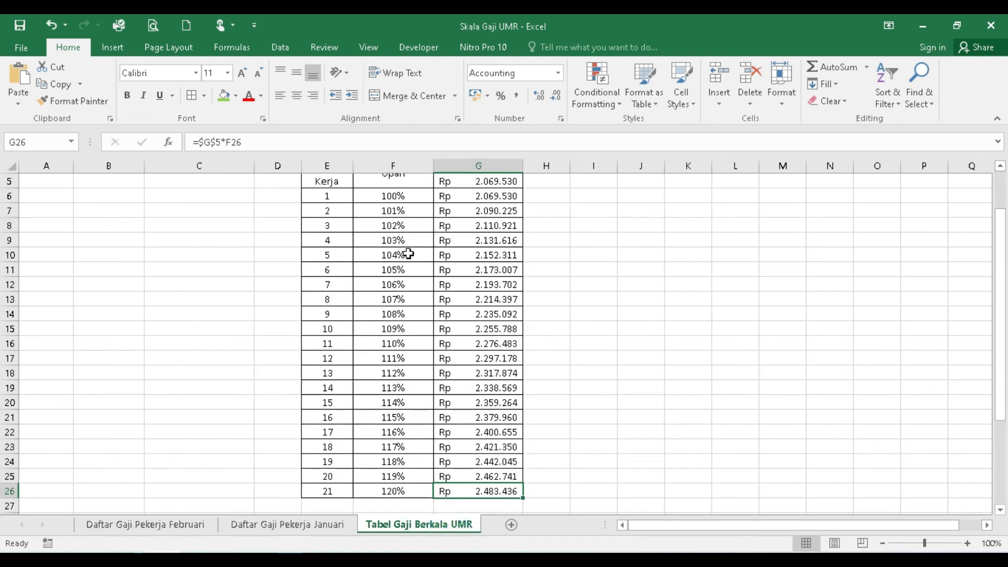
scroll(382, 272, "up", 1)
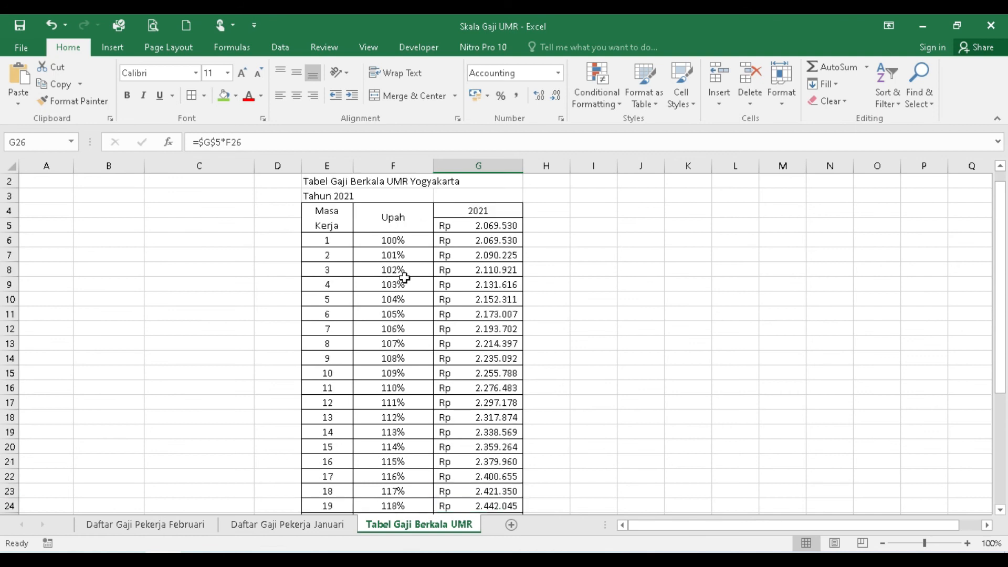
scroll(399, 364, "down", 2)
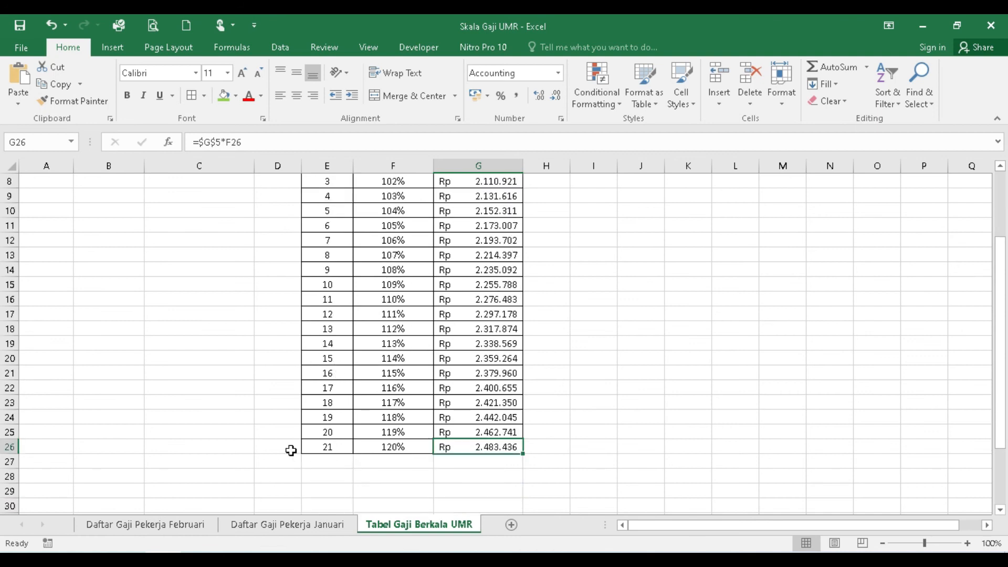
left_click(266, 525)
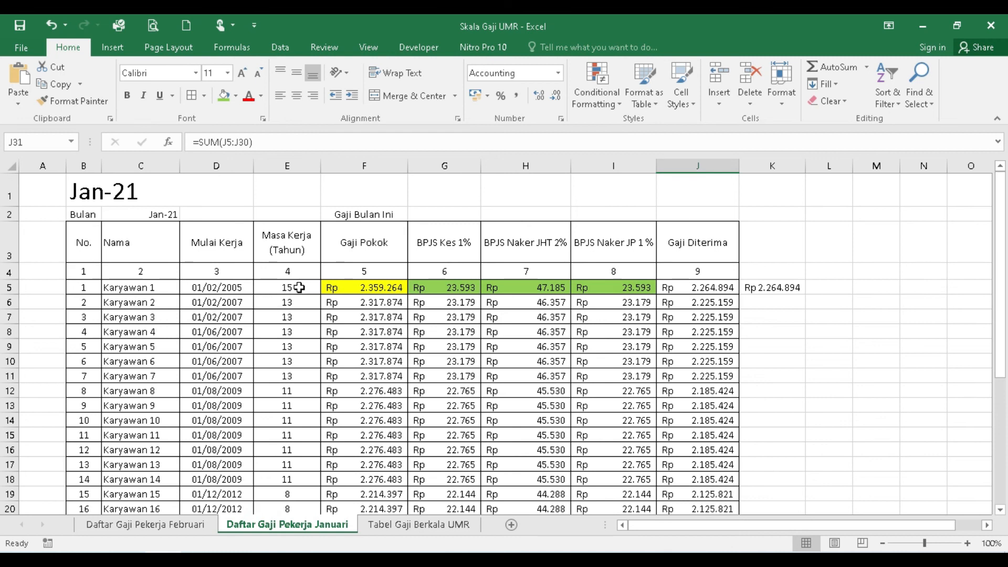
Compare Karyawan 1's Masa Kerja and Gaji Pokok between the January and February sheets, checking their formulas and the UMR scale
left_click(181, 524)
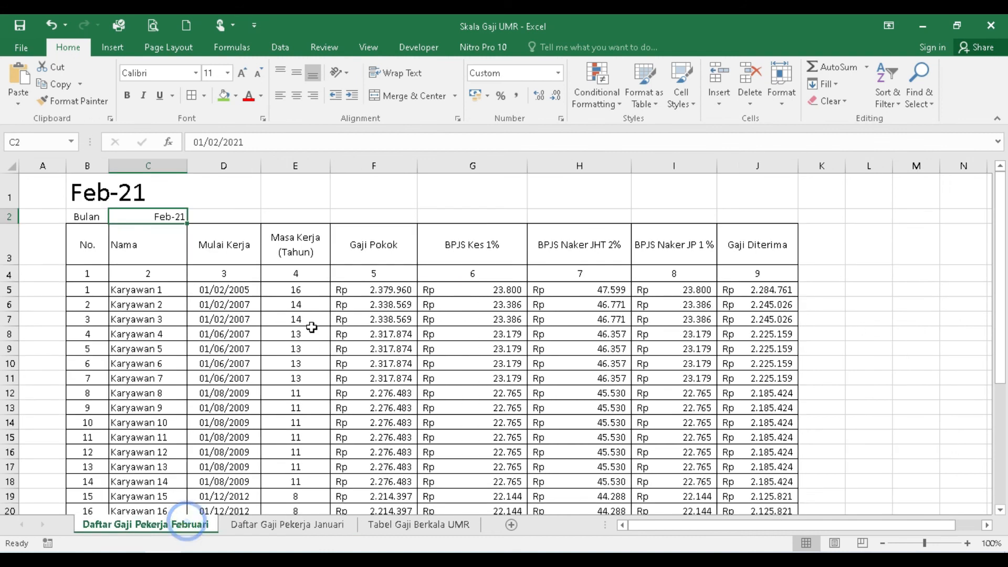
left_click(304, 291)
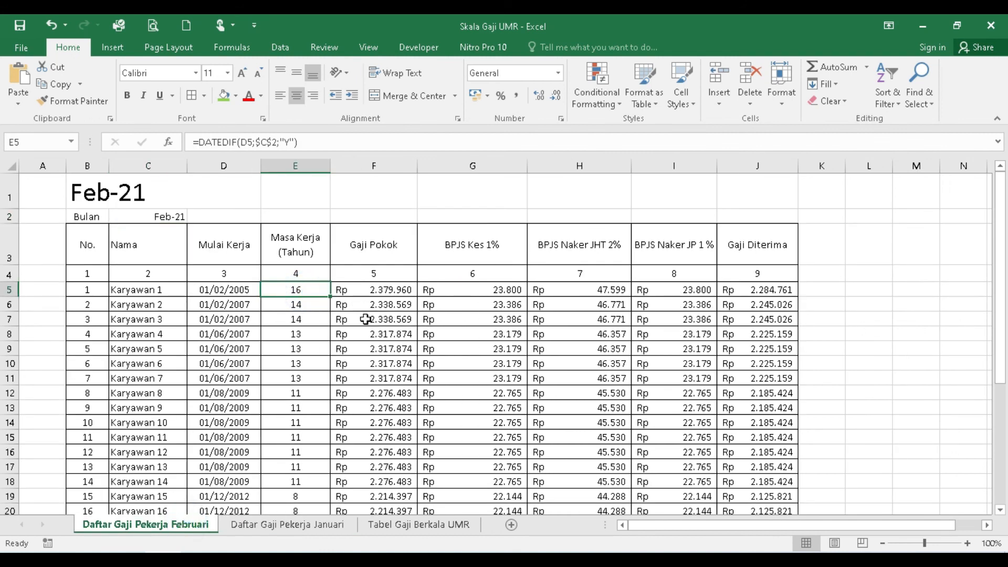
left_click(262, 527)
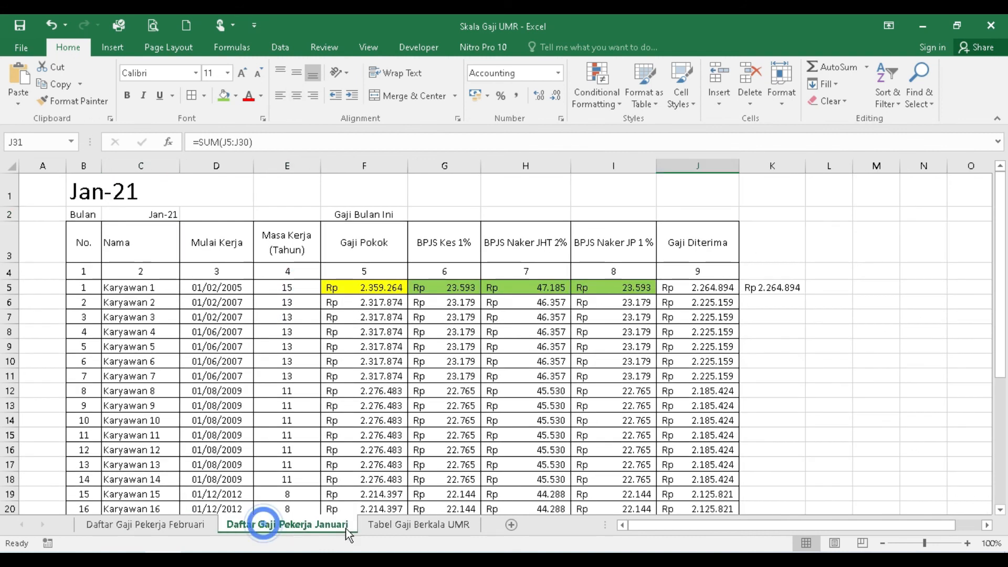
left_click(395, 528)
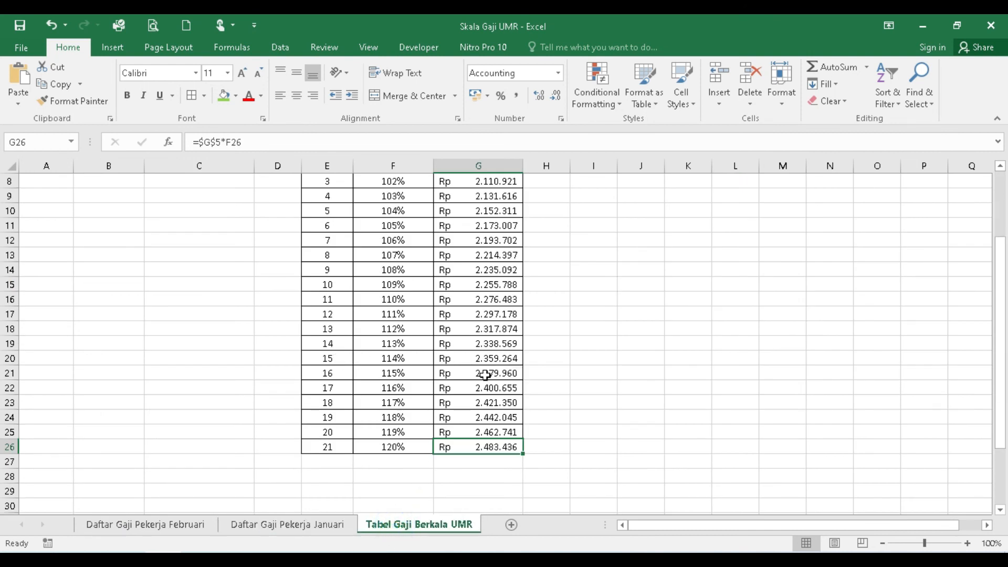
left_click(257, 525)
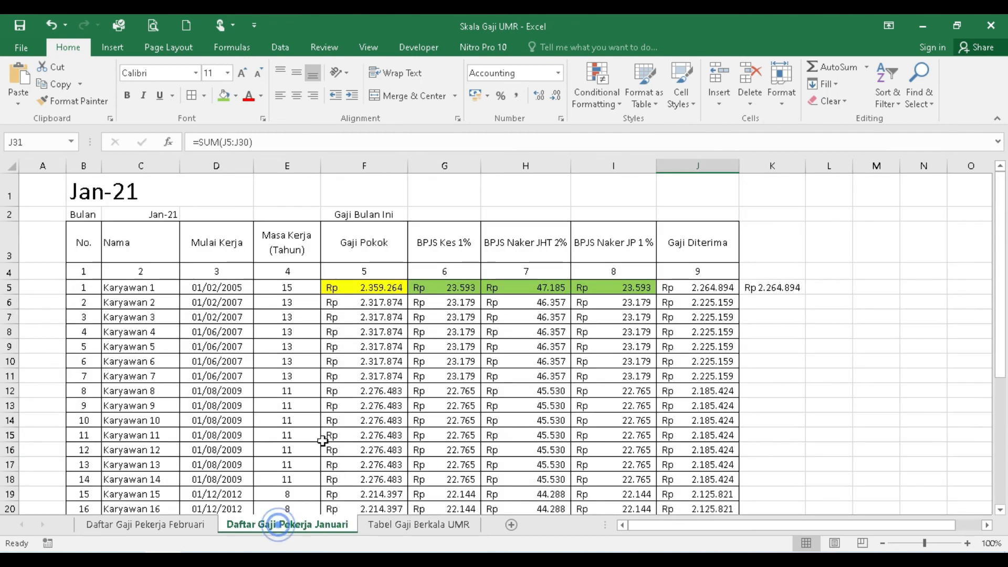
left_click(381, 289)
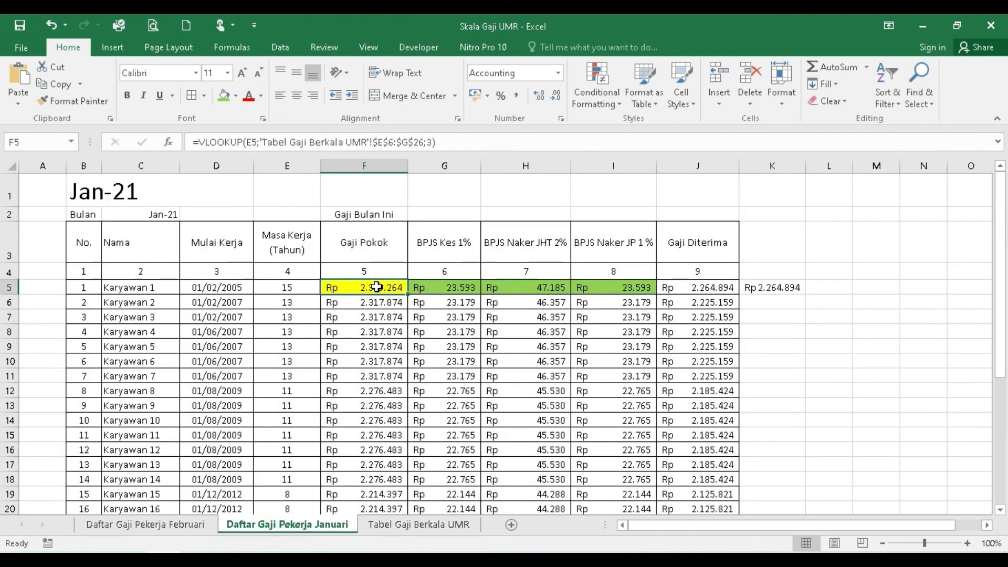
left_click(169, 525)
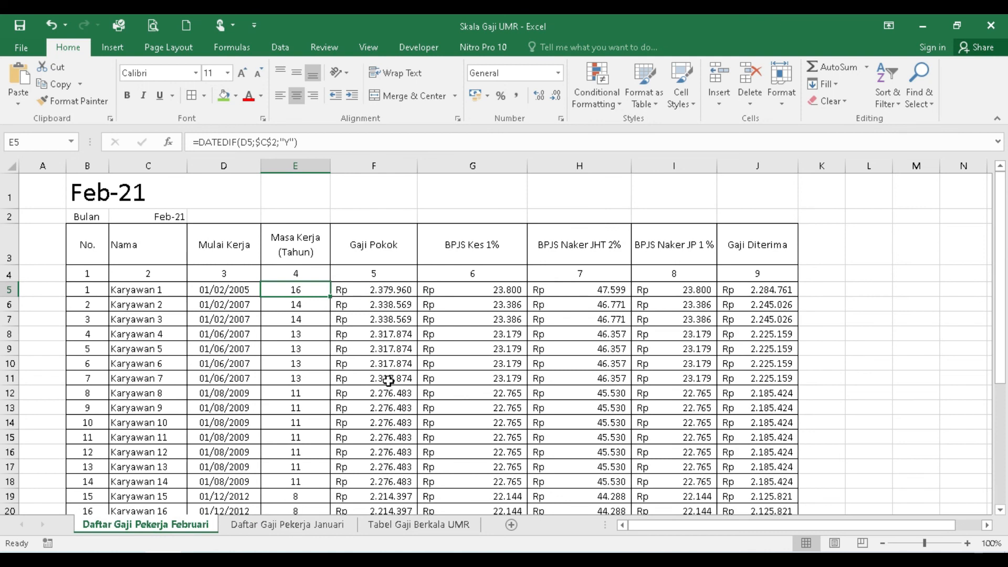
Compare the February and January payroll tables from Karyawan 1 down to their Jumlah rows
scroll(386, 382, "down", 4)
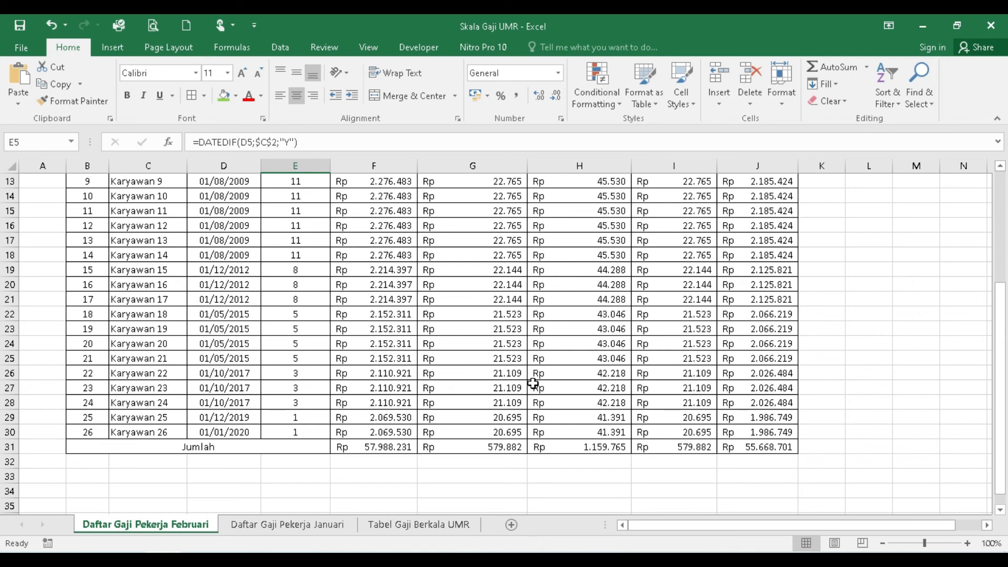
scroll(408, 398, "up", 4)
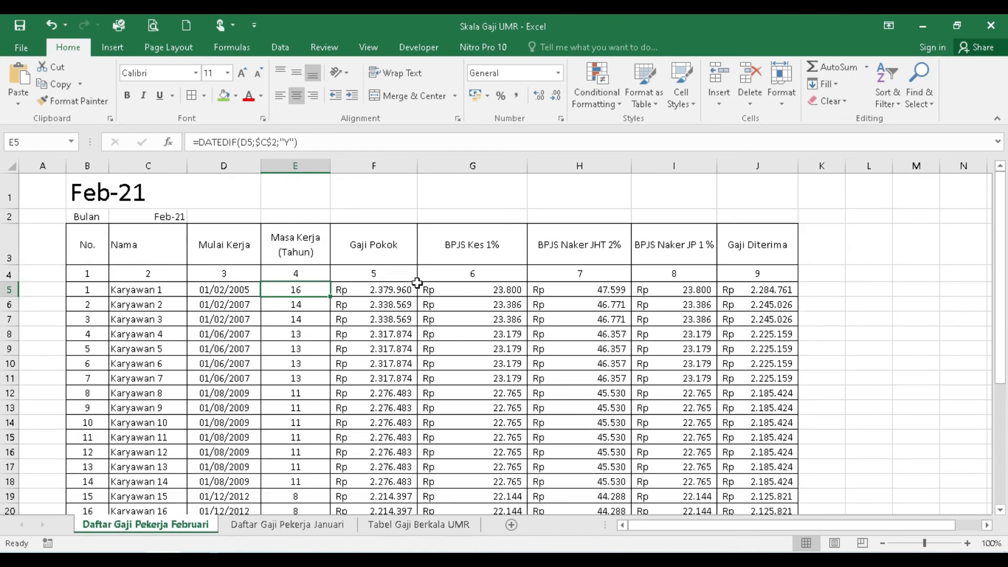
left_click(321, 524)
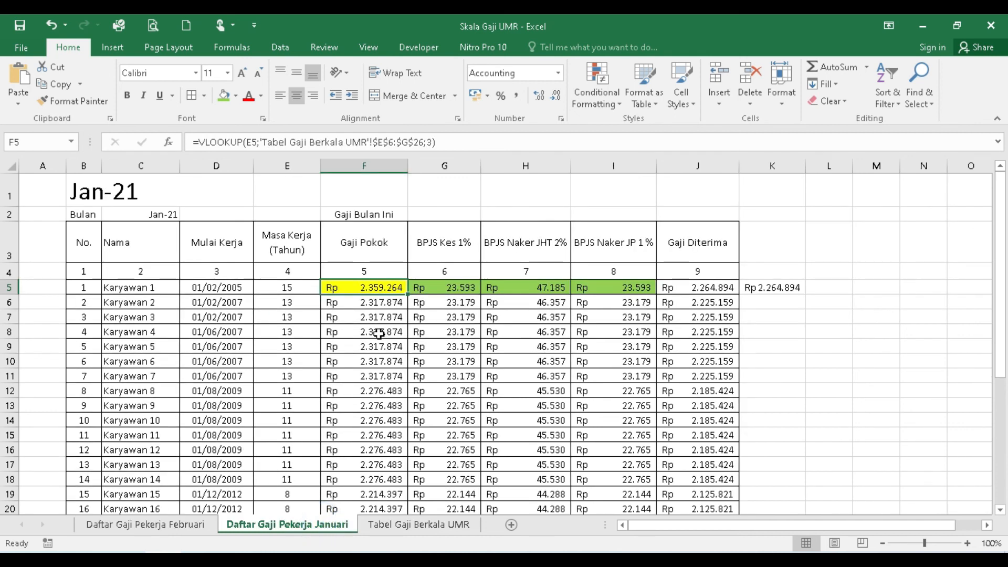
scroll(379, 332, "down", 3)
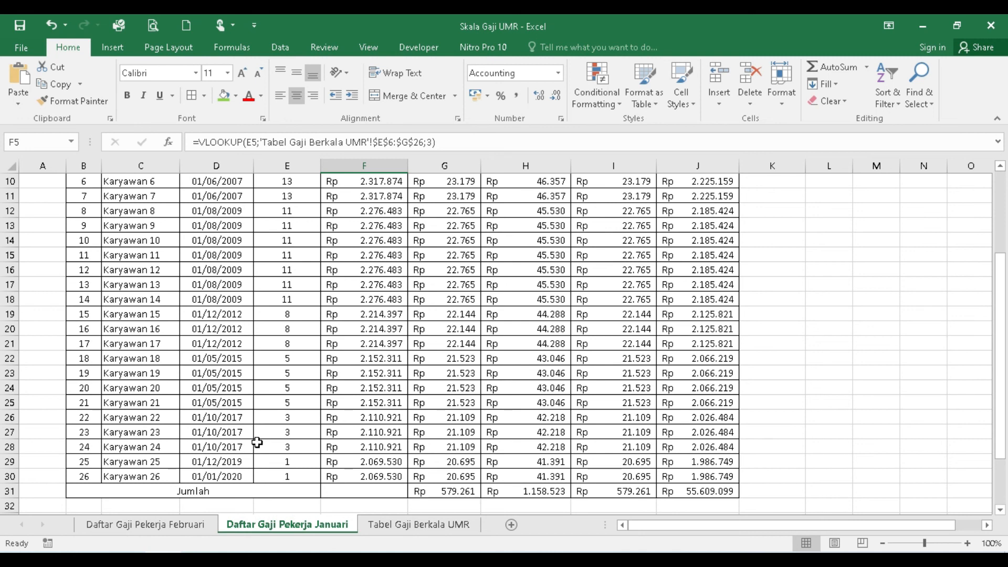
left_click(172, 528)
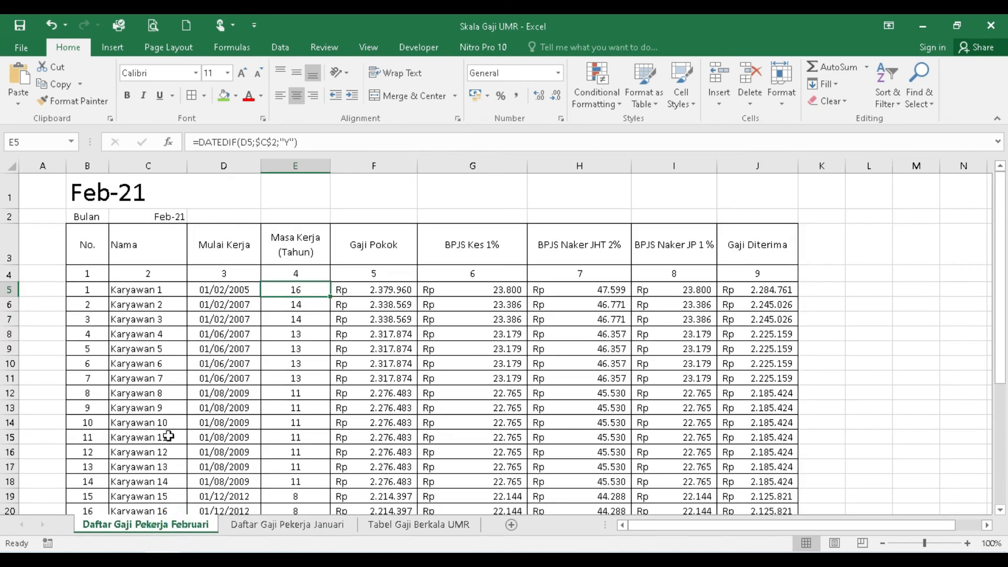
scroll(168, 436, "down", 4)
scroll(219, 441, "up", 4)
Widen the Gaji Diterima column J slightly on the February payroll sheet
left_click_drag(821, 524, 875, 528)
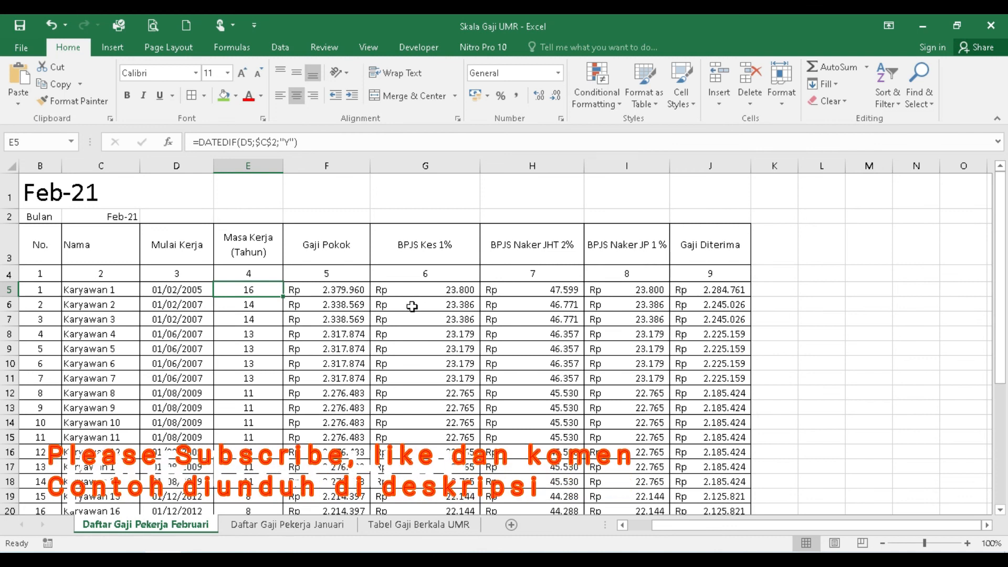
scroll(535, 302, "down", 1)
scroll(624, 318, "up", 1)
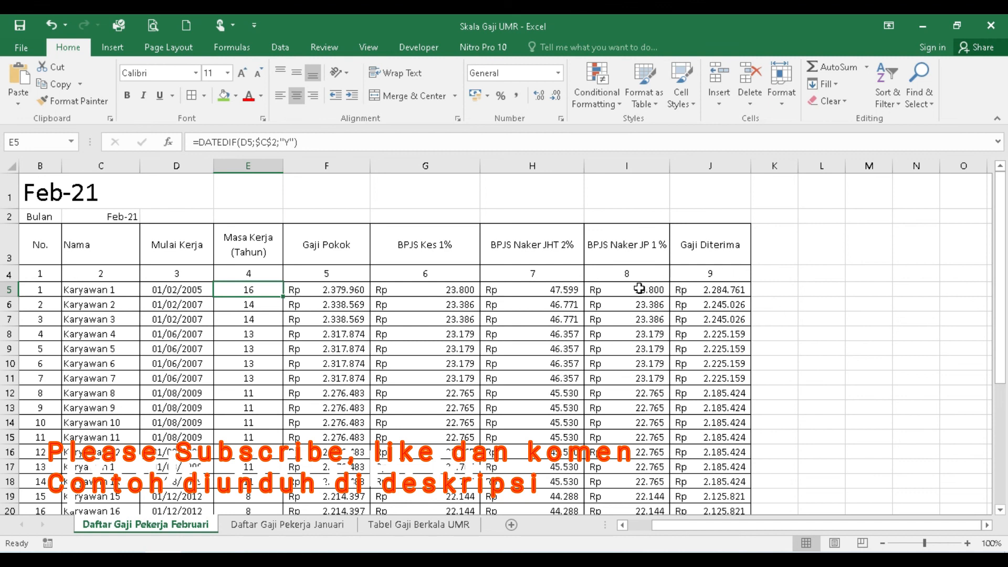
left_click_drag(752, 172, 767, 166)
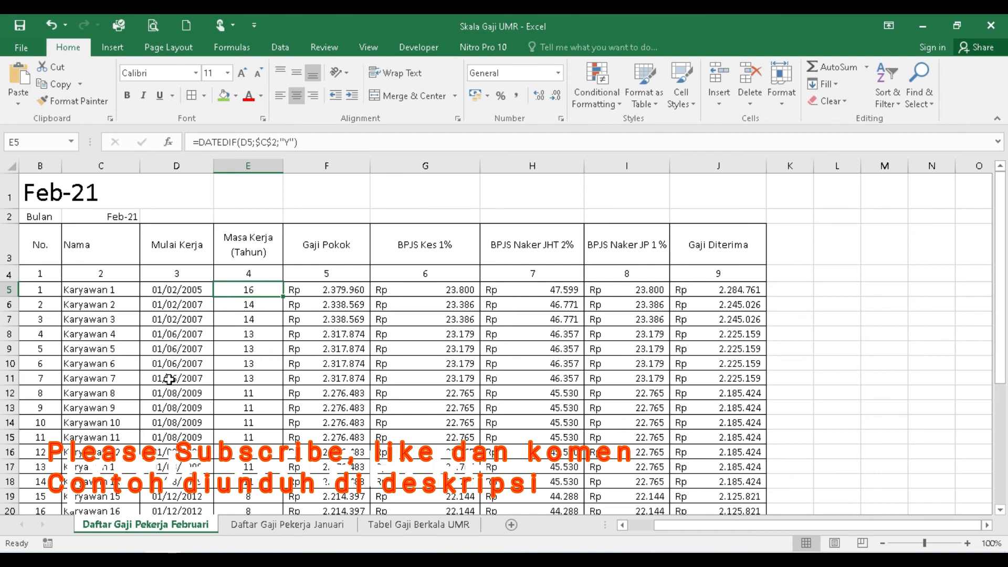
Review the February Jumlah row, the Tabel Gaji Berkala UMR scale and the full January payroll table
scroll(283, 392, "down", 4)
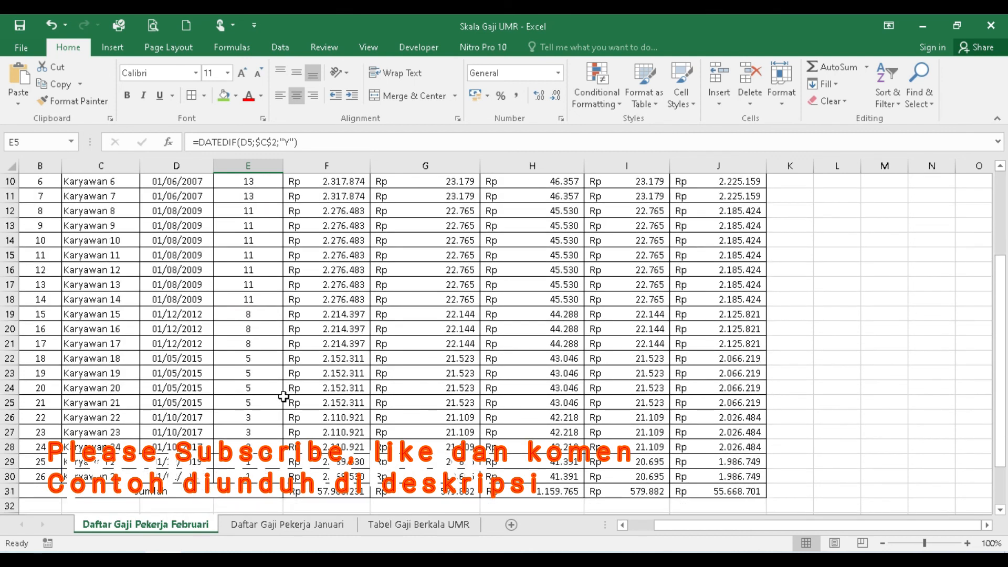
left_click(418, 525)
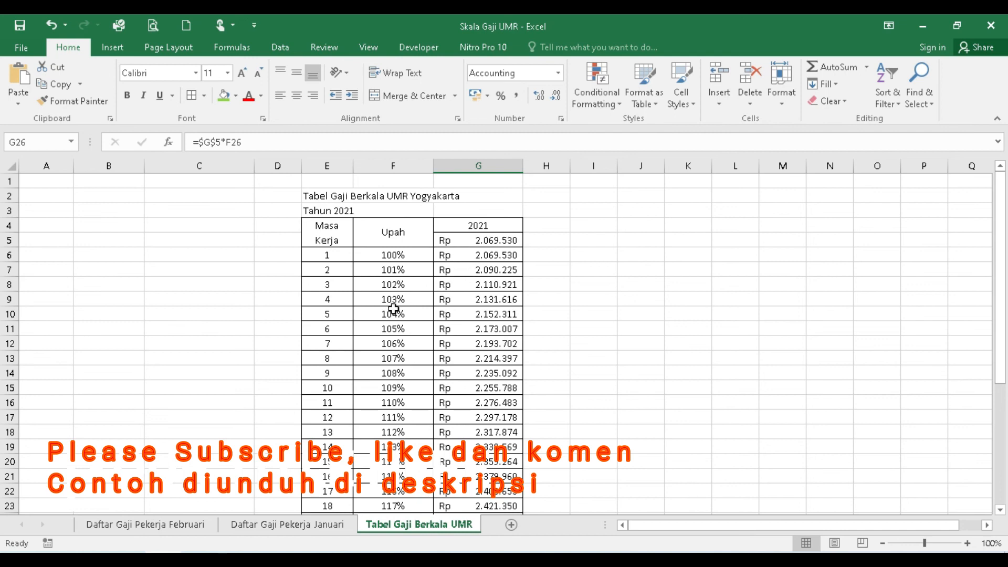
left_click(312, 526)
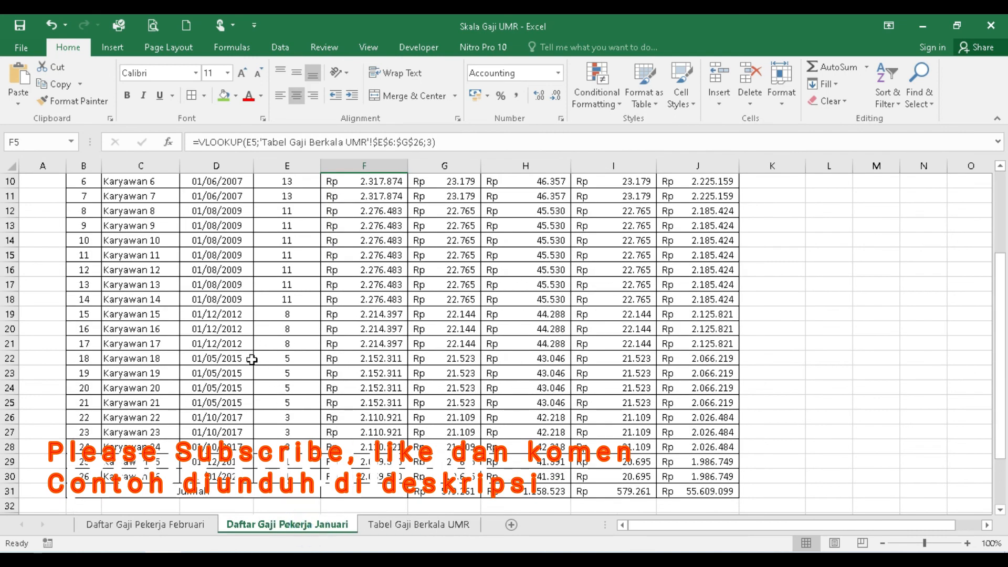
scroll(246, 358, "up", 3)
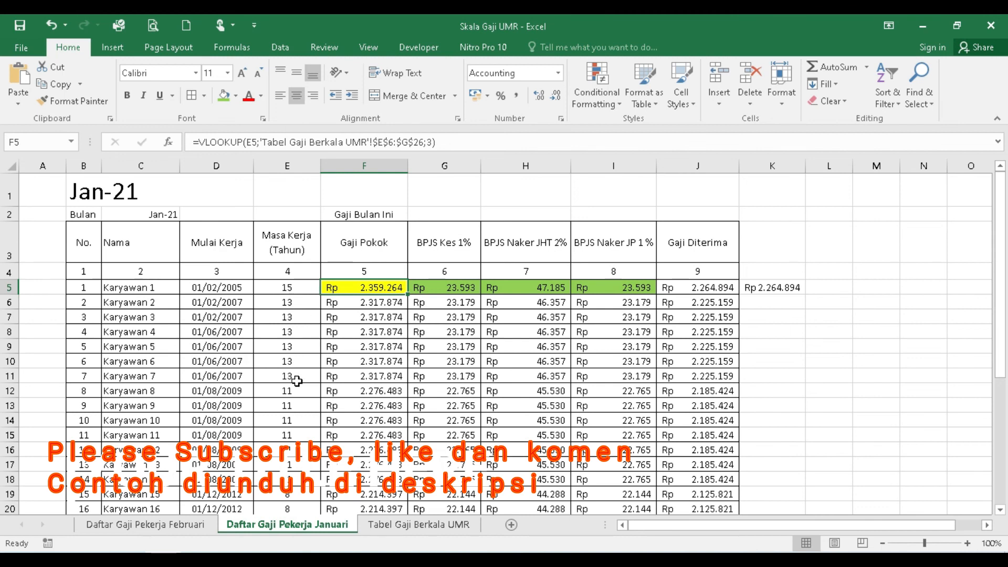
scroll(294, 382, "down", 3)
scroll(289, 386, "up", 3)
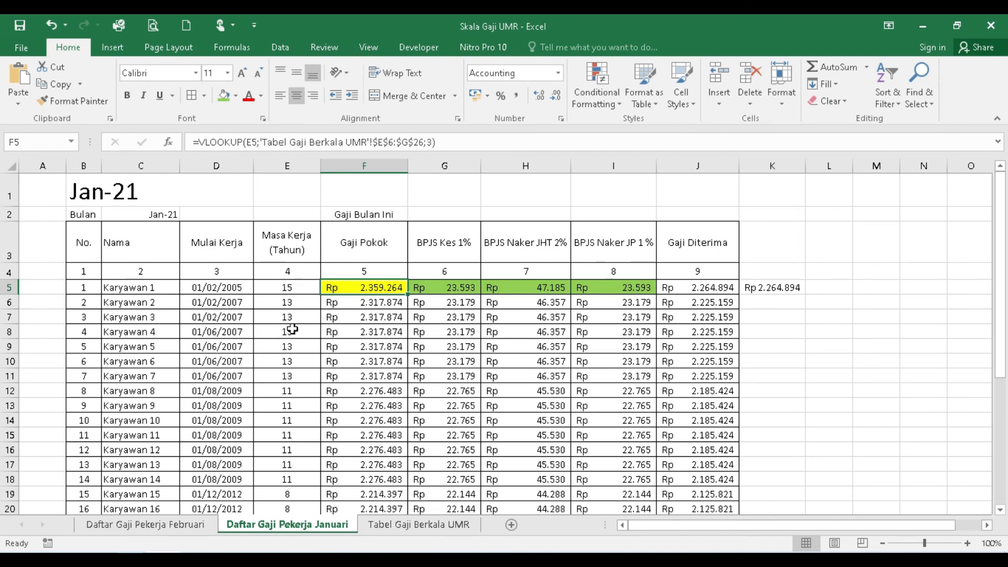
scroll(292, 329, "down", 4)
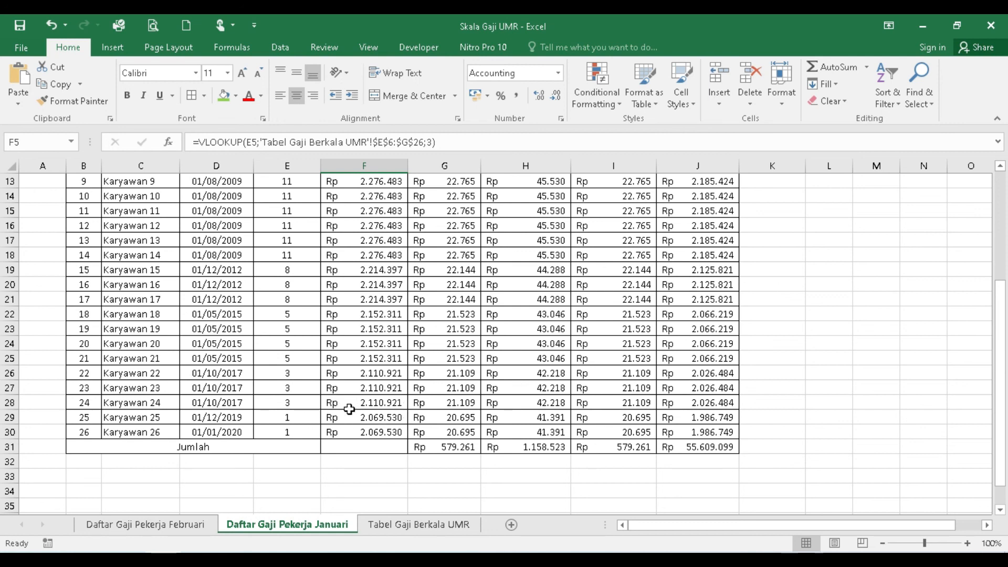
scroll(349, 409, "up", 4)
scroll(340, 399, "down", 1)
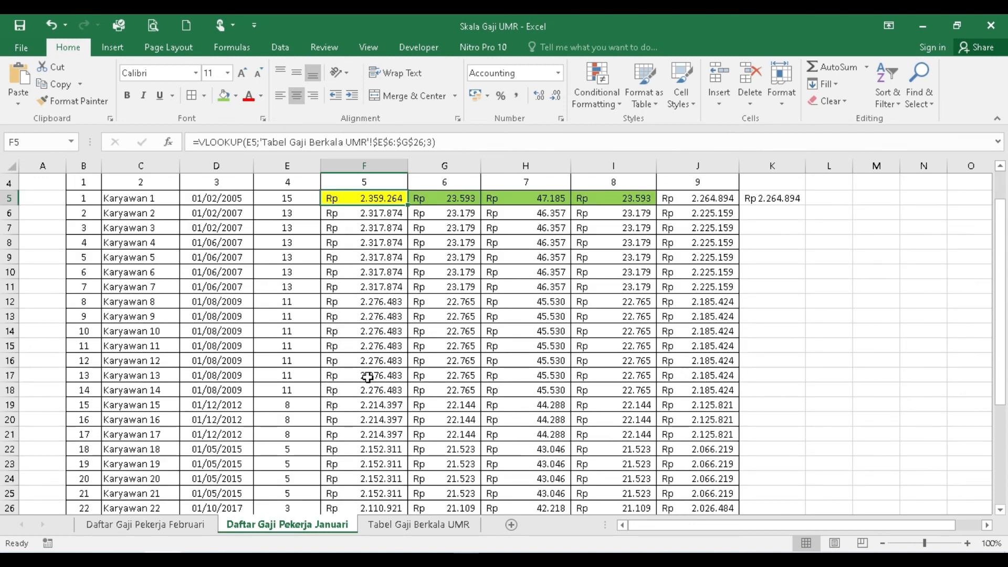
scroll(367, 376, "up", 1)
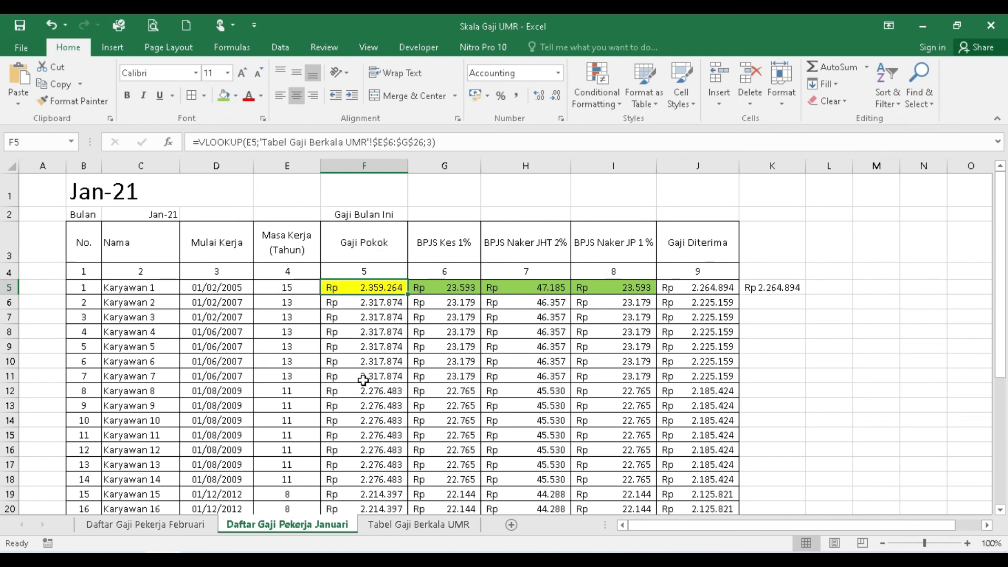
scroll(365, 387, "down", 1)
scroll(365, 387, "down", 3)
scroll(364, 388, "up", 4)
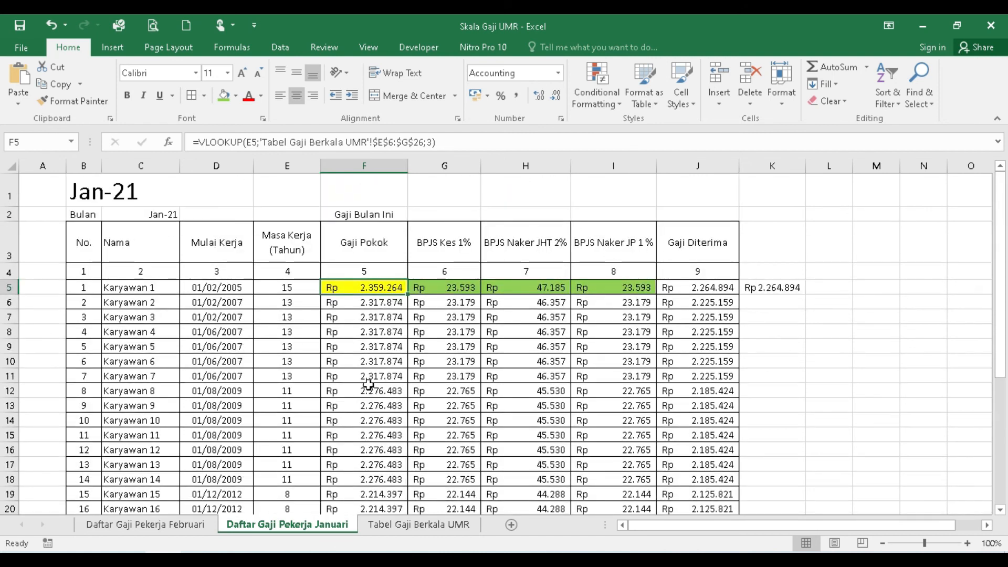